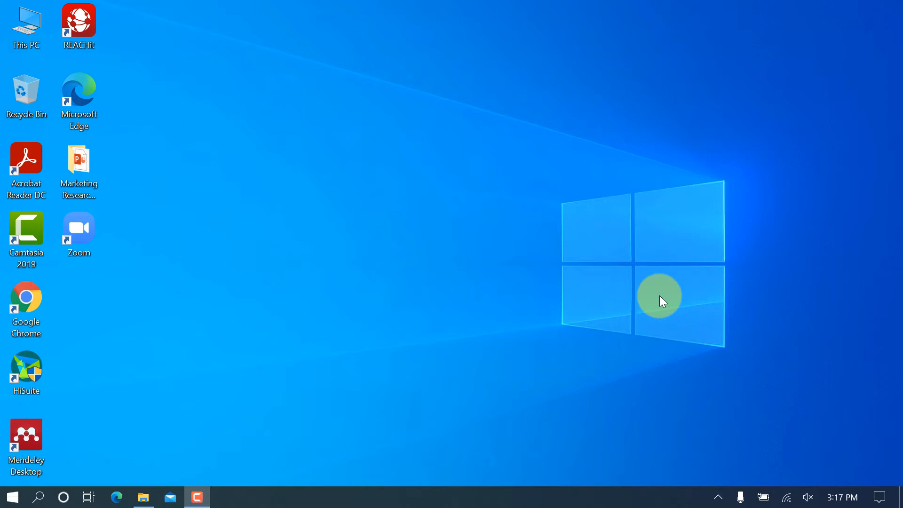
Open the Word document Questionnaire Set 3 (FINAL) (SPSS) from Practical > Sample Questionnaires > Questionnaire in the Marketing Research Practical folder
click(144, 496)
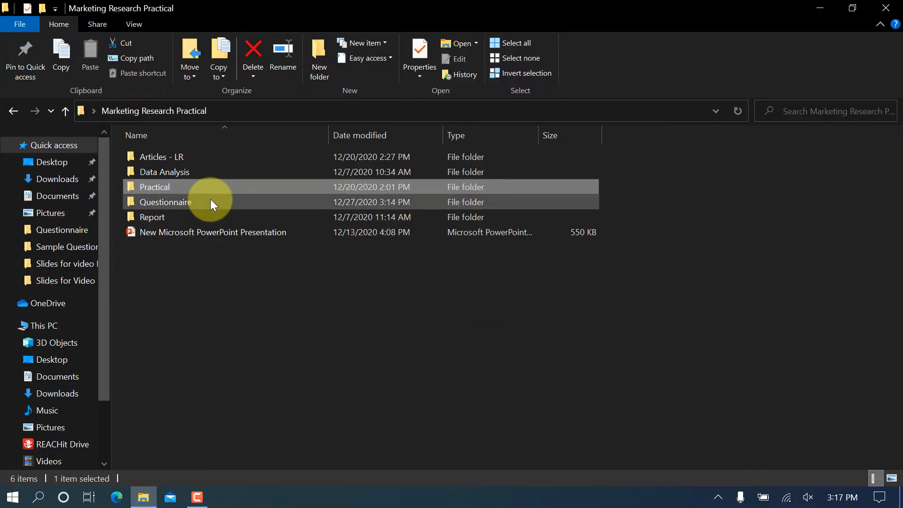
double_click(187, 190)
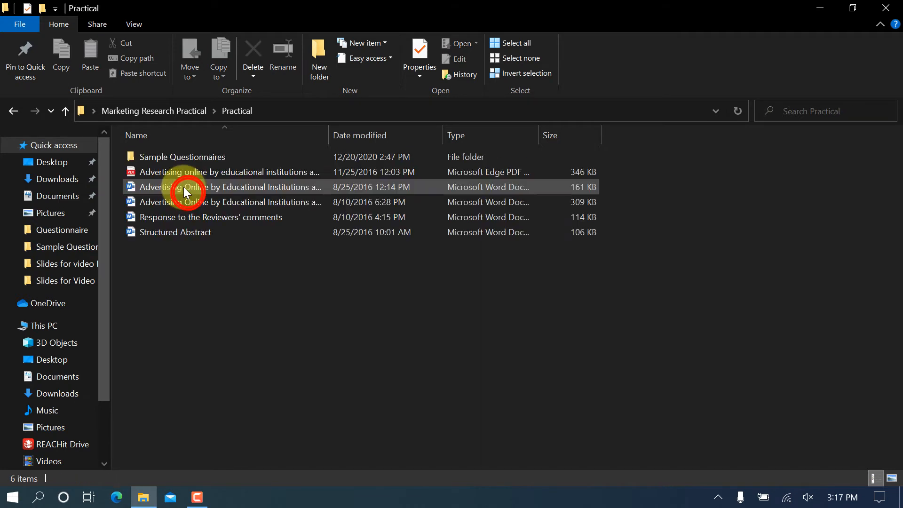
double_click(181, 157)
double_click(177, 158)
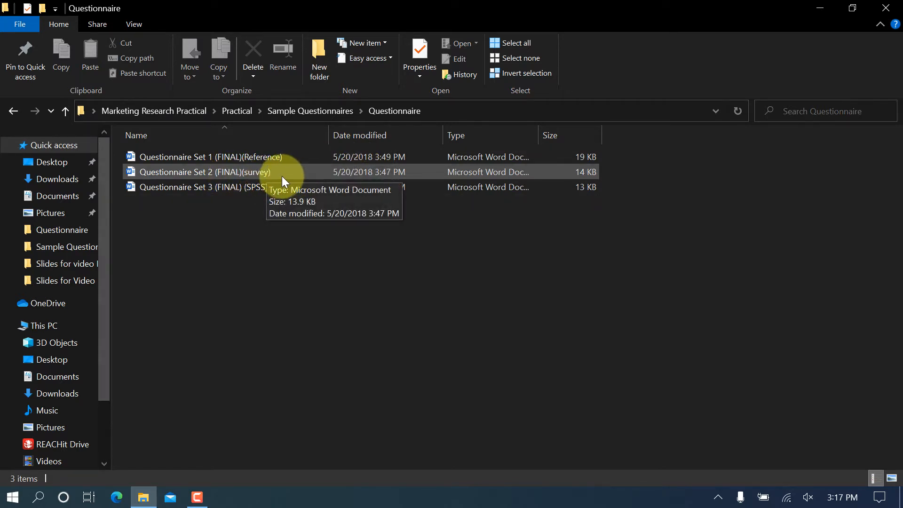
double_click(281, 175)
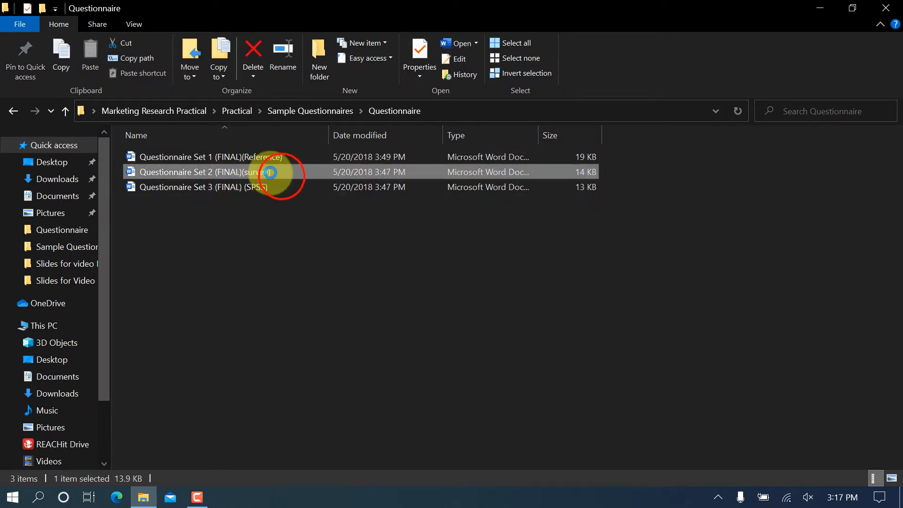
click(264, 184)
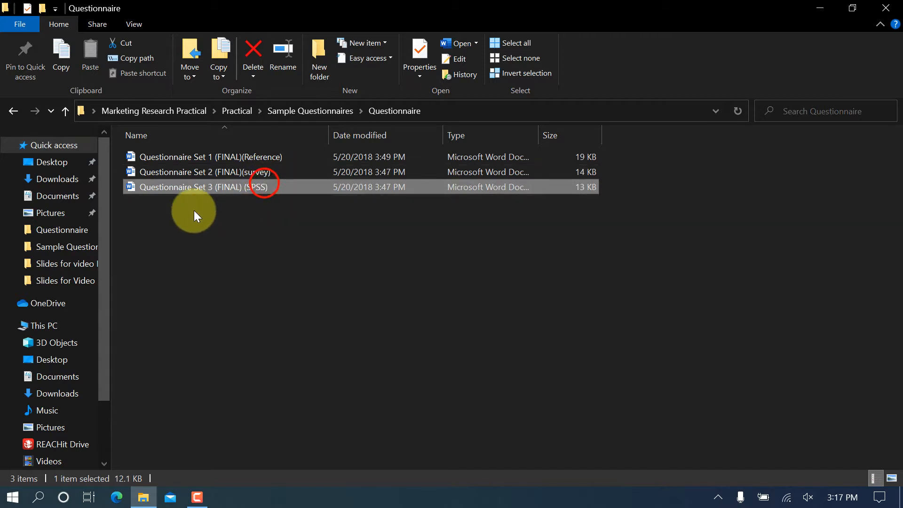
double_click(267, 188)
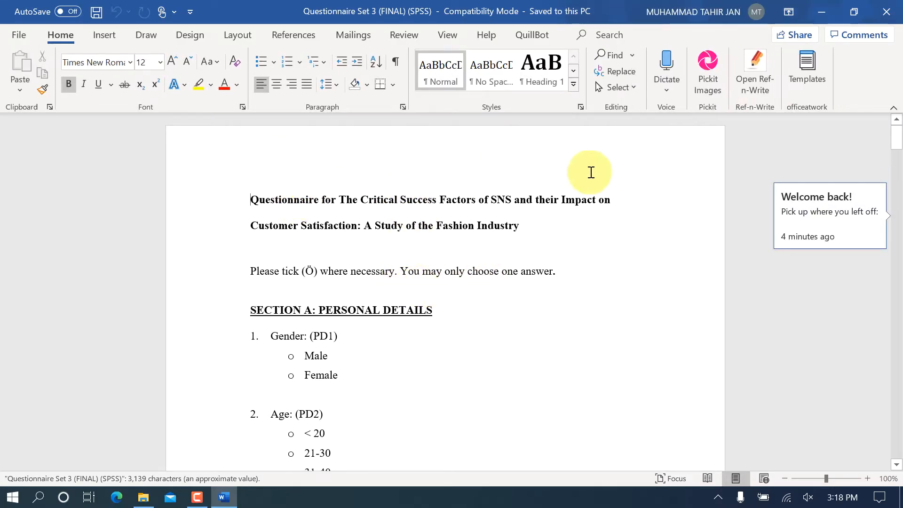
Examine the Section A: Personal Details heading and the code assigned to the Gender question
scroll(371, 188, down, 3)
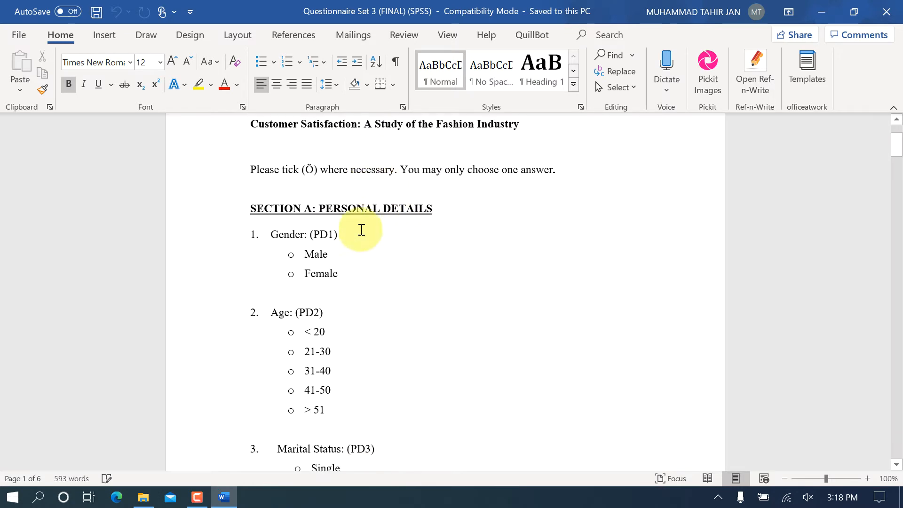
drag(318, 206, 452, 210)
scroll(442, 221, down, 2)
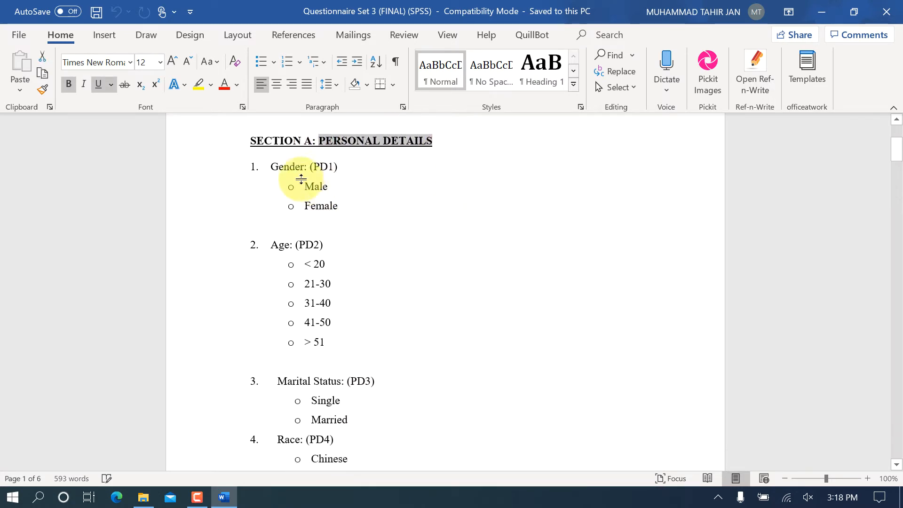
drag(269, 166, 334, 165)
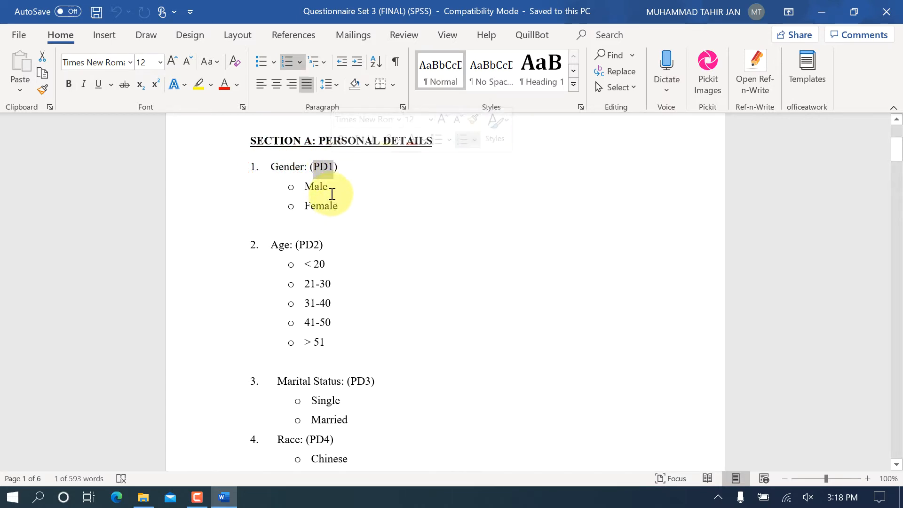
click(381, 191)
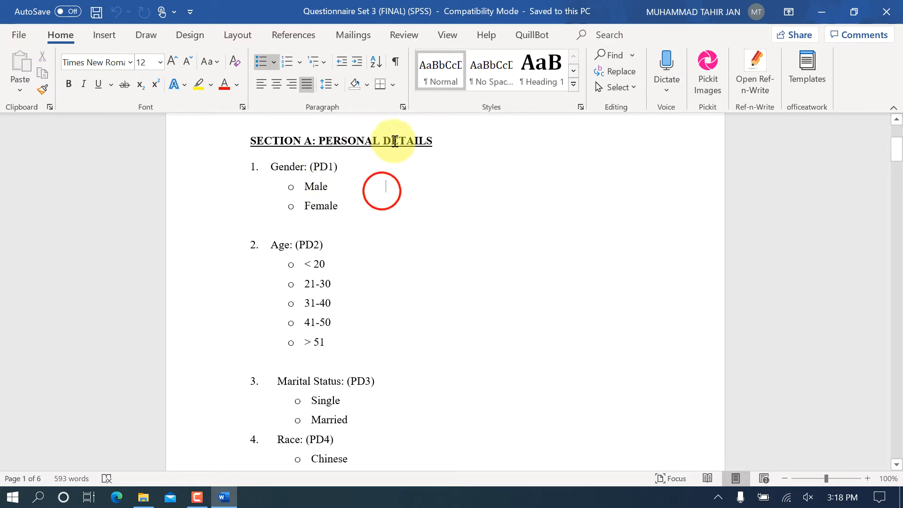
click(342, 163)
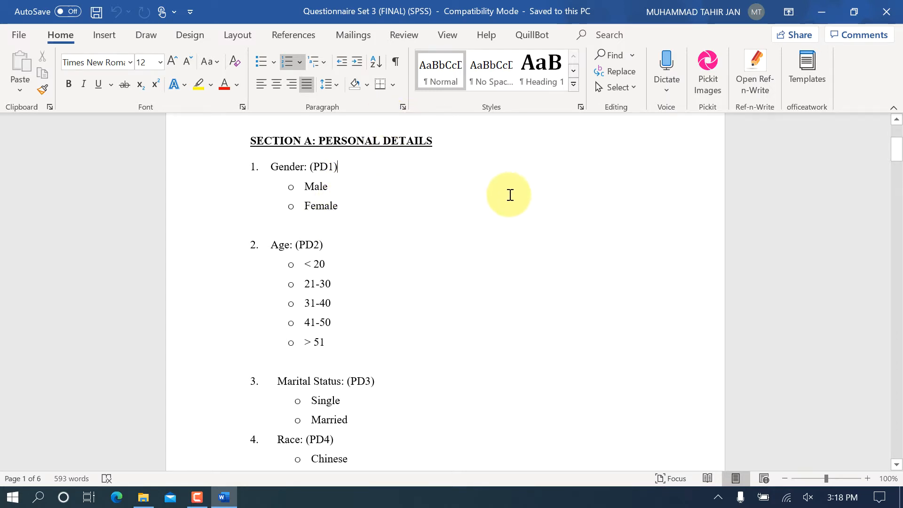
click(360, 17)
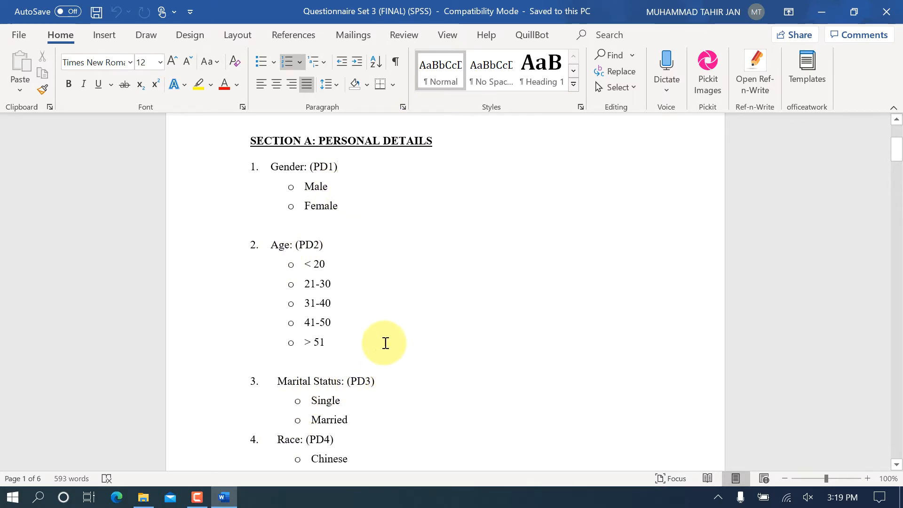
Go to the Section B question table and highlight the first question's wording and its code
scroll(385, 342, down, 15)
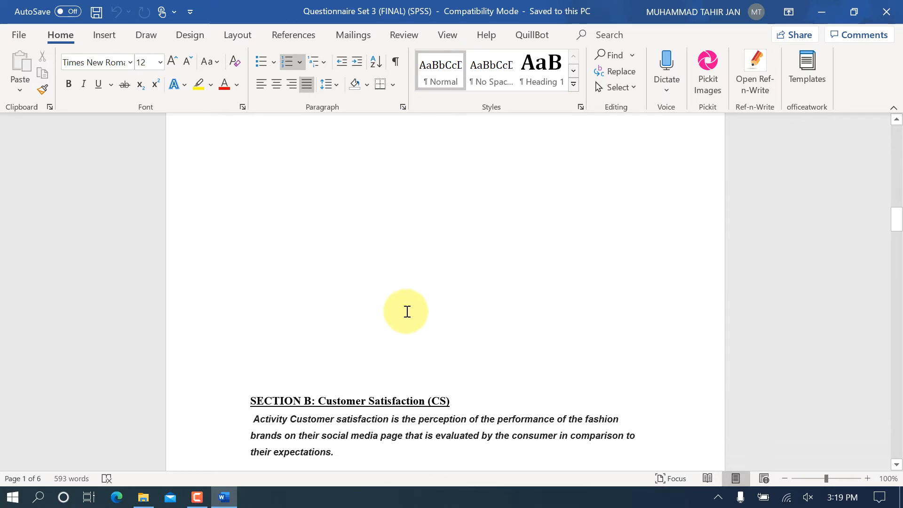
scroll(407, 311, down, 7)
click(307, 184)
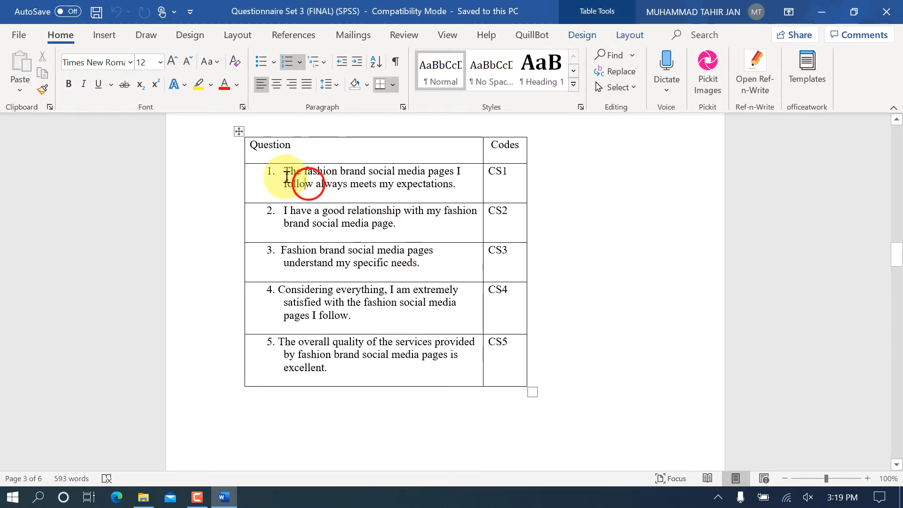
drag(278, 171, 459, 192)
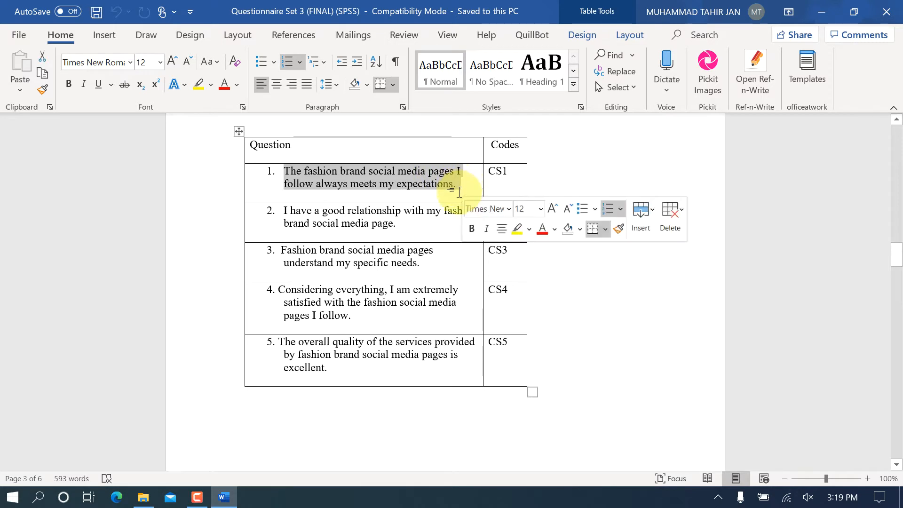
click(405, 185)
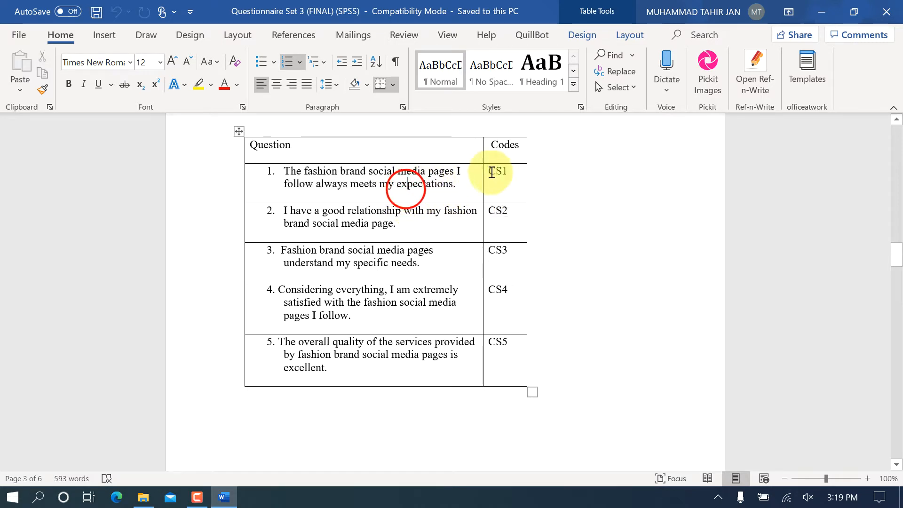
drag(489, 172, 508, 168)
Compare the Section B: Customer Satisfaction heading with the first question's wording and its code CS1
scroll(467, 171, up, 5)
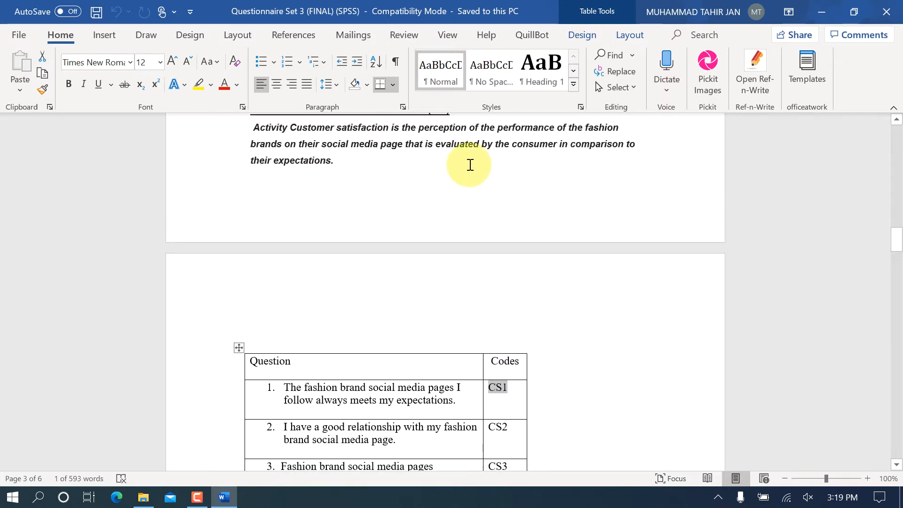
scroll(470, 166, up, 3)
scroll(479, 178, down, 5)
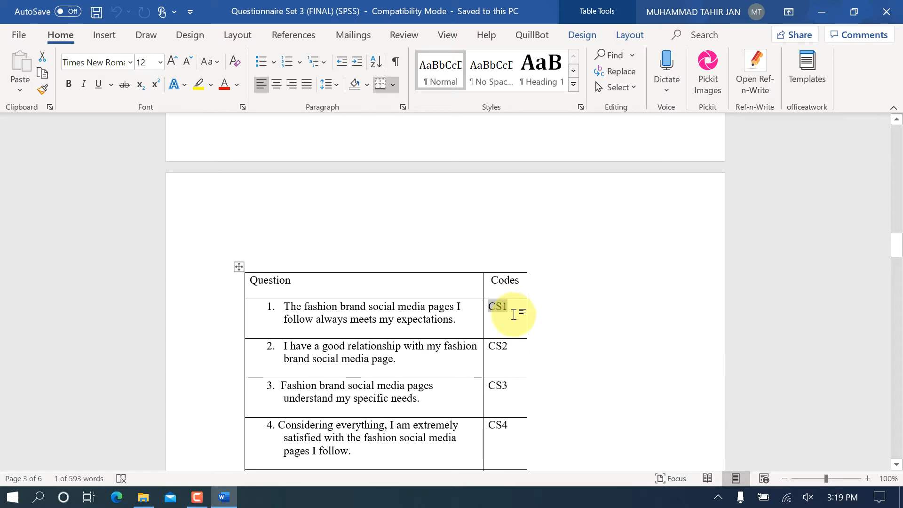
click(467, 323)
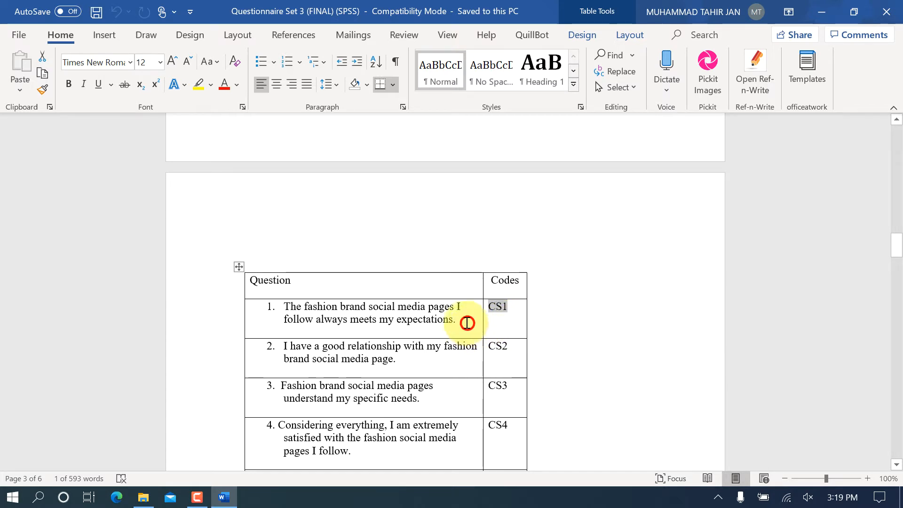
drag(467, 323, 287, 307)
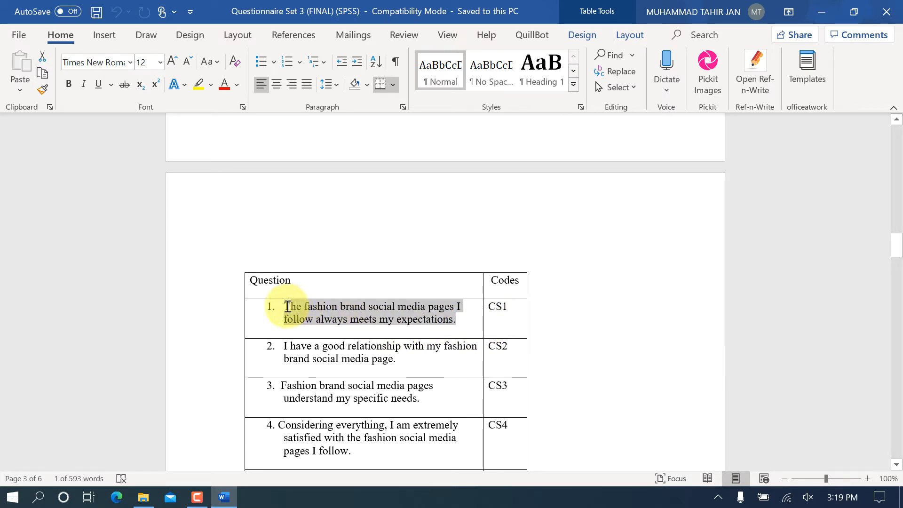
click(550, 286)
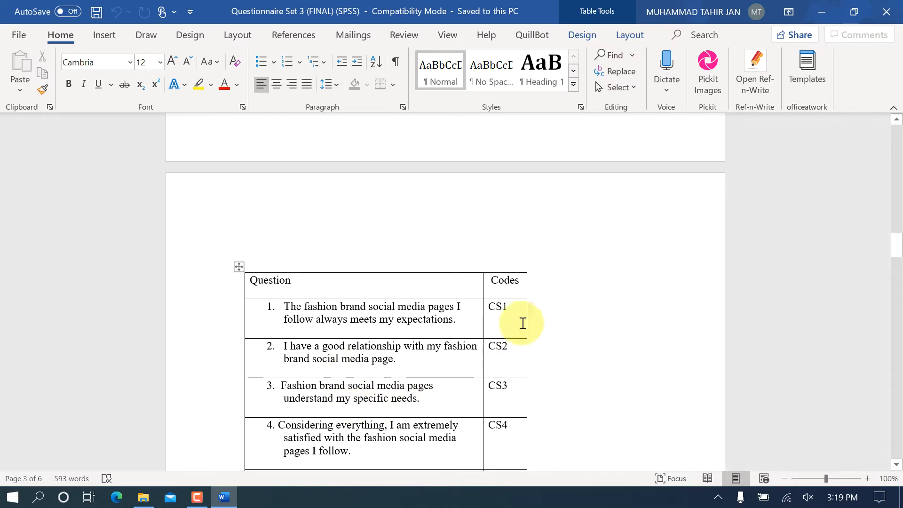
drag(488, 306, 509, 306)
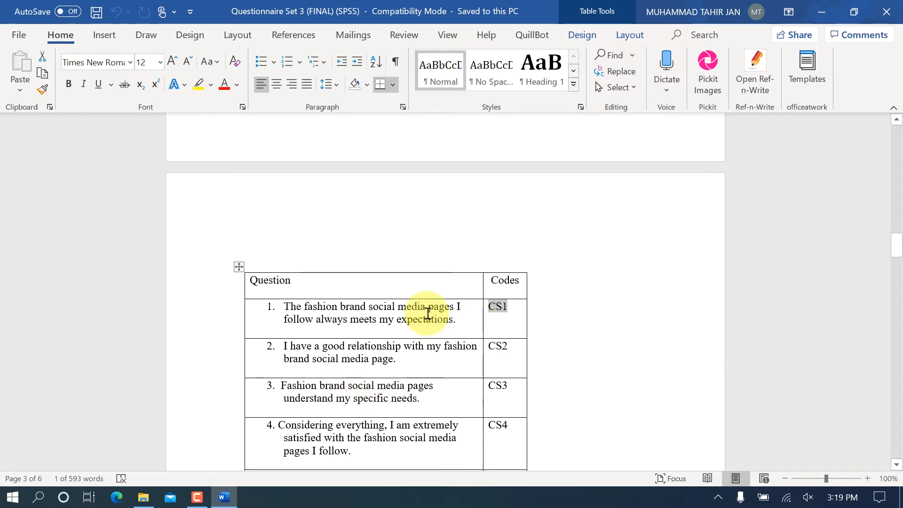
Look through the remaining Section B codes and the questions and codes of Sections C, D and E
scroll(427, 313, down, 3)
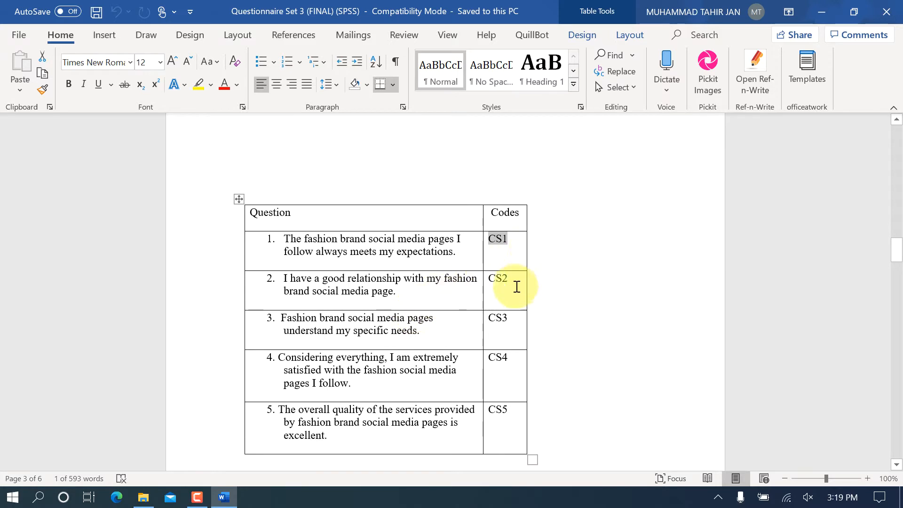
scroll(516, 287, down, 6)
scroll(501, 295, down, 3)
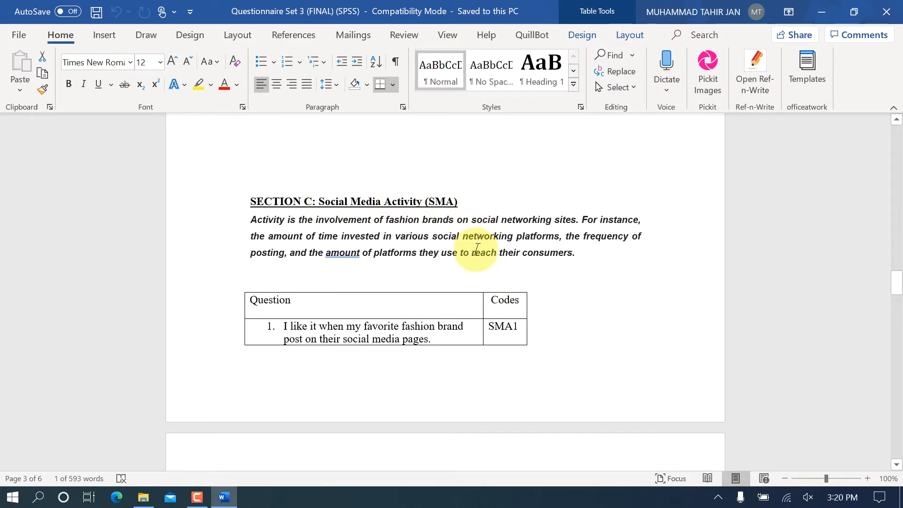
scroll(478, 256, down, 1)
scroll(491, 263, down, 4)
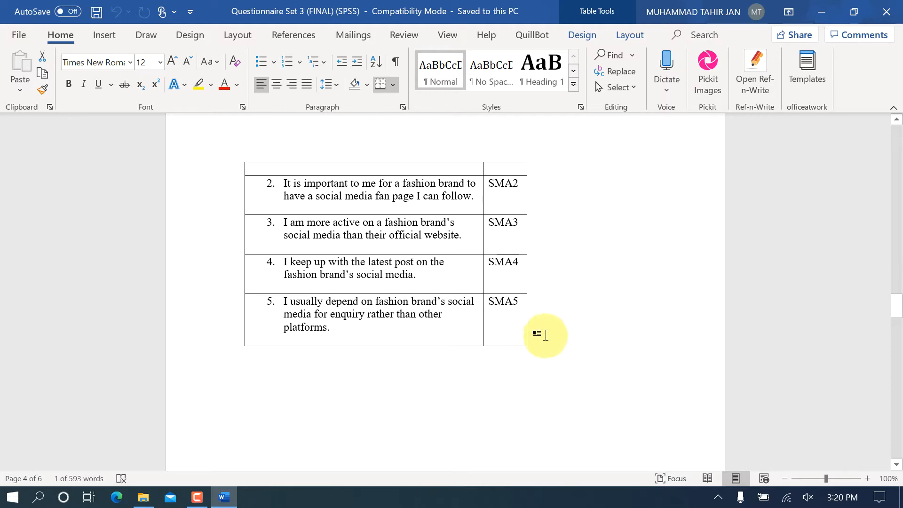
scroll(538, 322, down, 9)
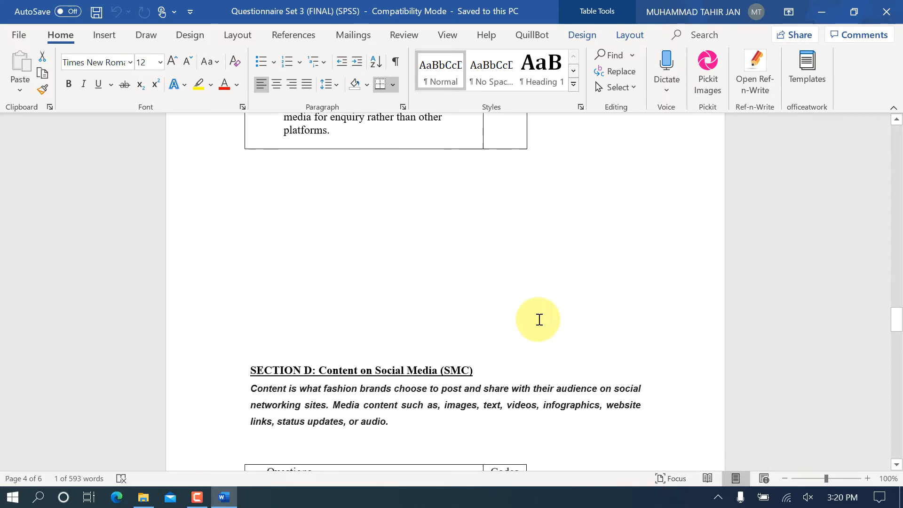
scroll(533, 325, down, 7)
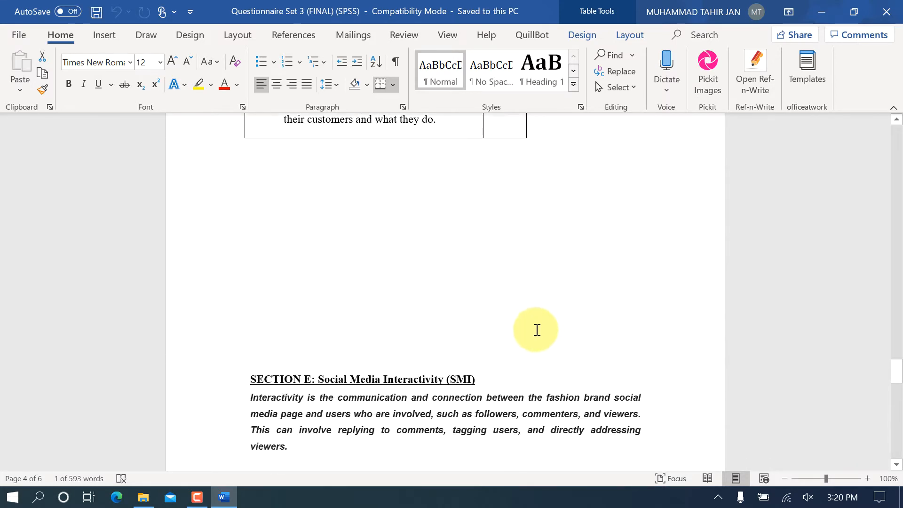
Return to Section A and review its personal details questions, ending at the Customer Satisfaction question table in Section B
scroll(536, 332, up, 10)
scroll(540, 340, up, 15)
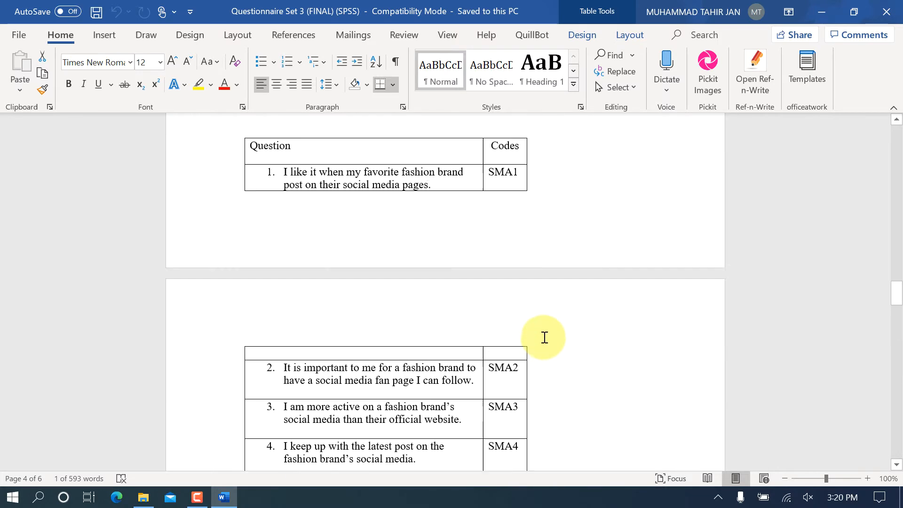
scroll(544, 337, up, 15)
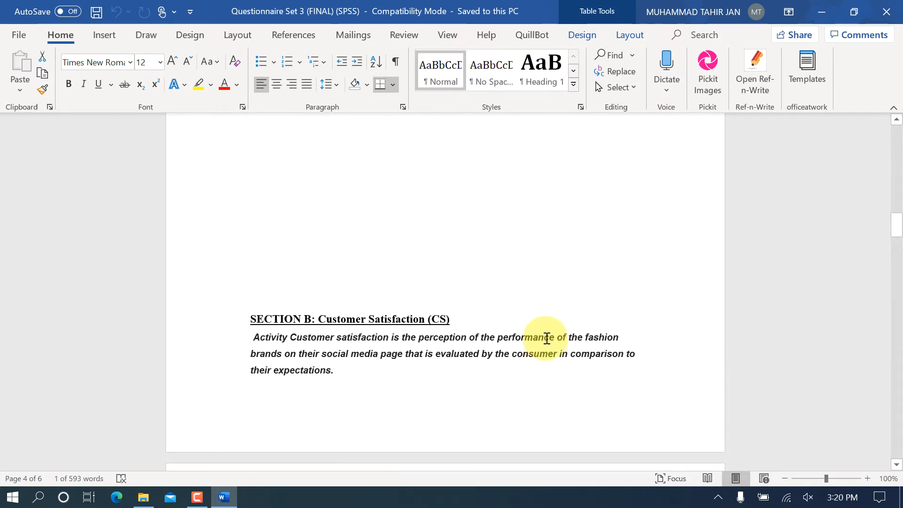
scroll(540, 336, up, 15)
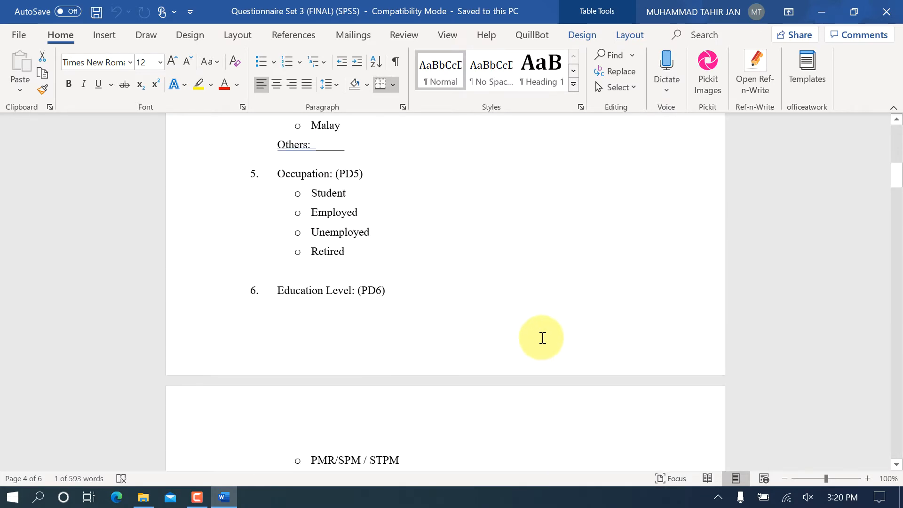
scroll(536, 331, down, 7)
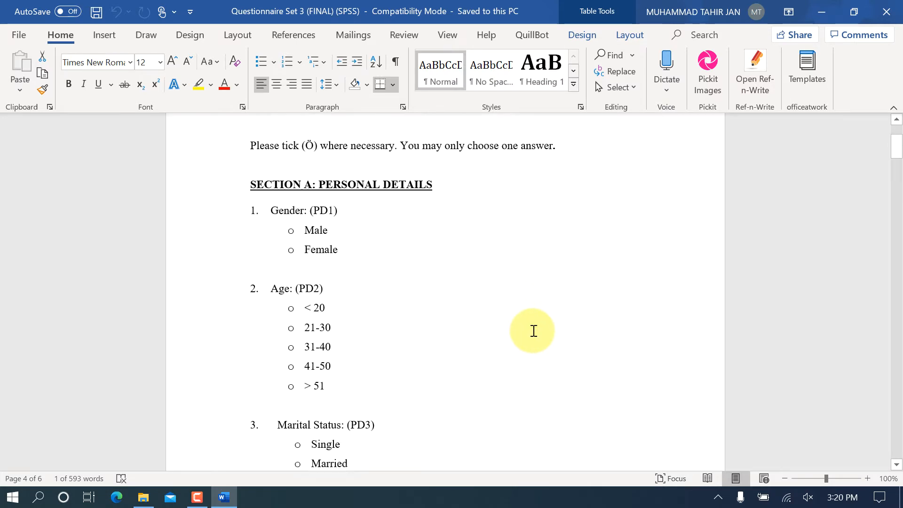
scroll(541, 333, down, 12)
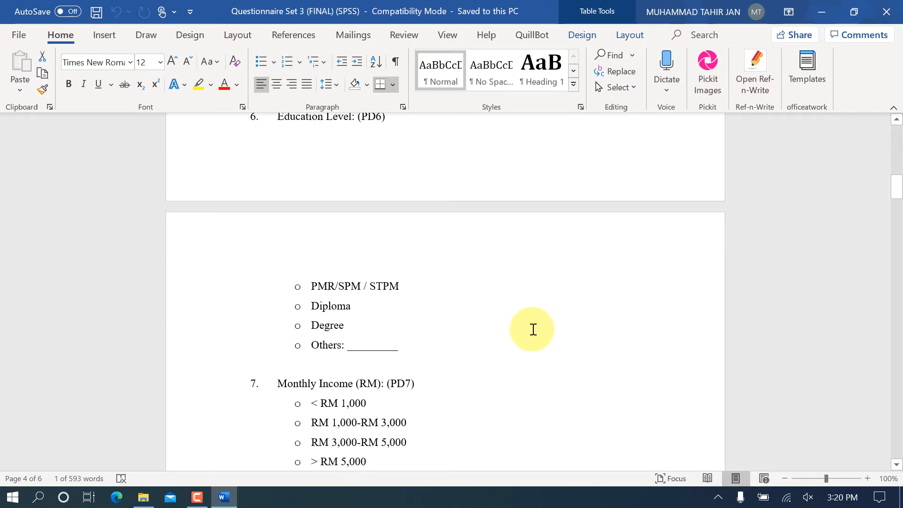
scroll(459, 266, down, 12)
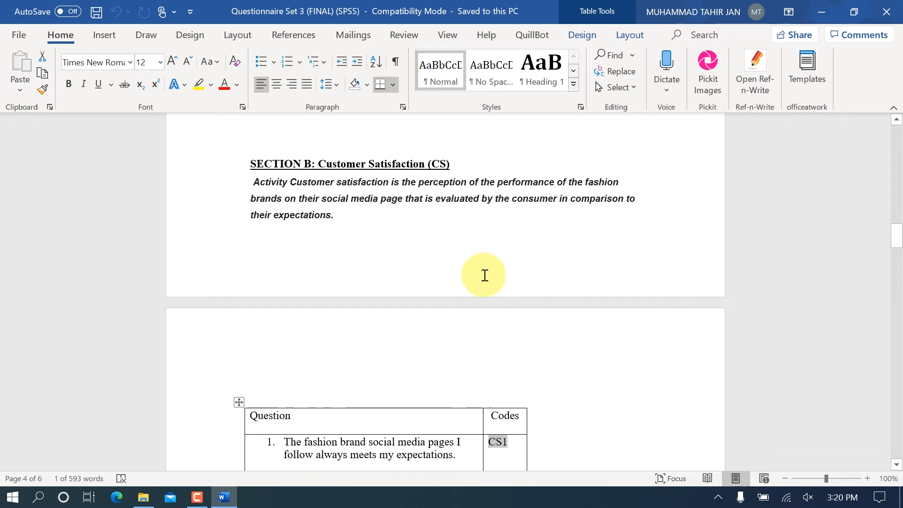
scroll(470, 263, up, 3)
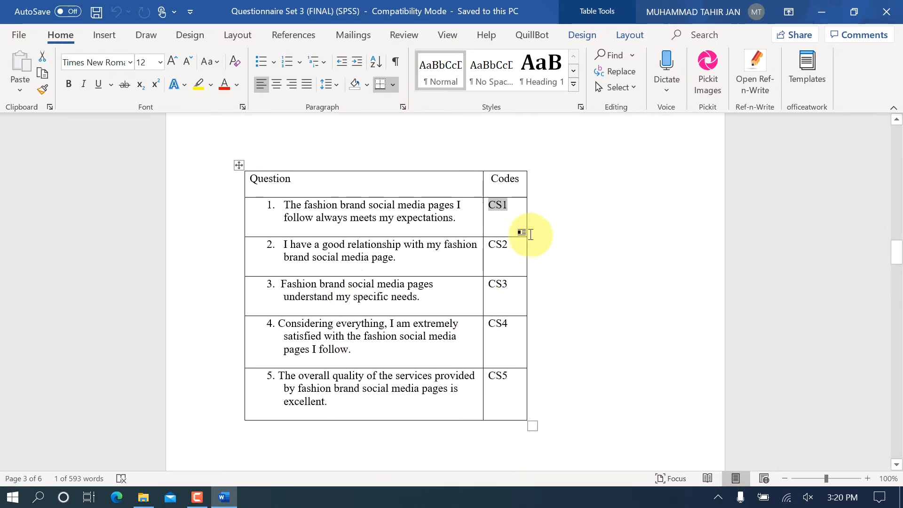
click(527, 210)
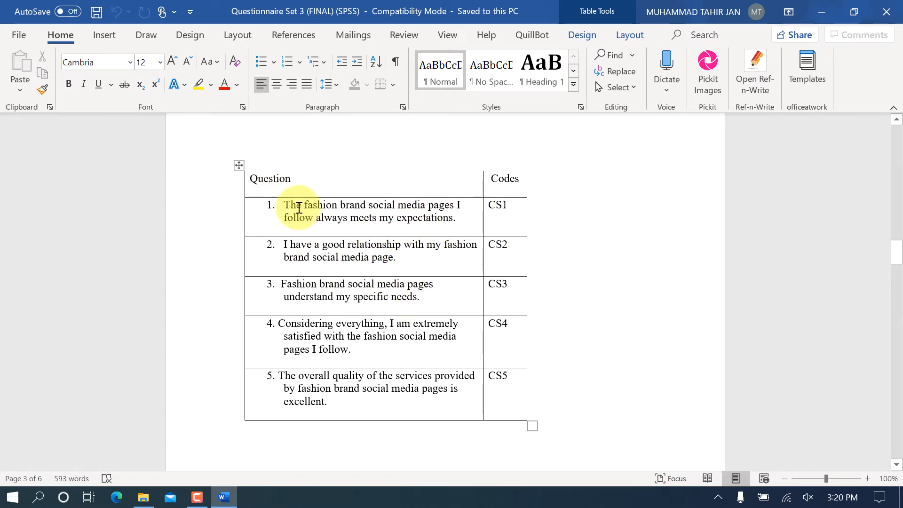
Highlight the wording of the first Customer Satisfaction question and compare it with its code CS1
drag(283, 205, 468, 205)
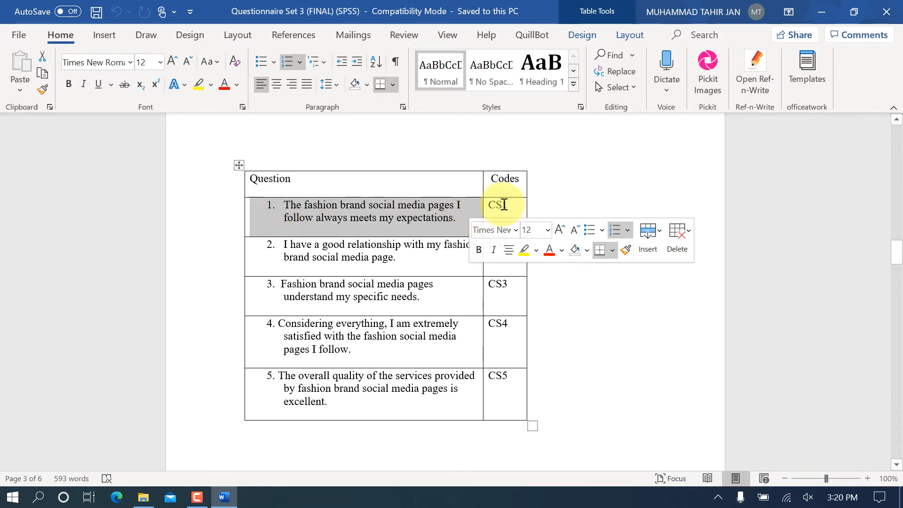
click(502, 205)
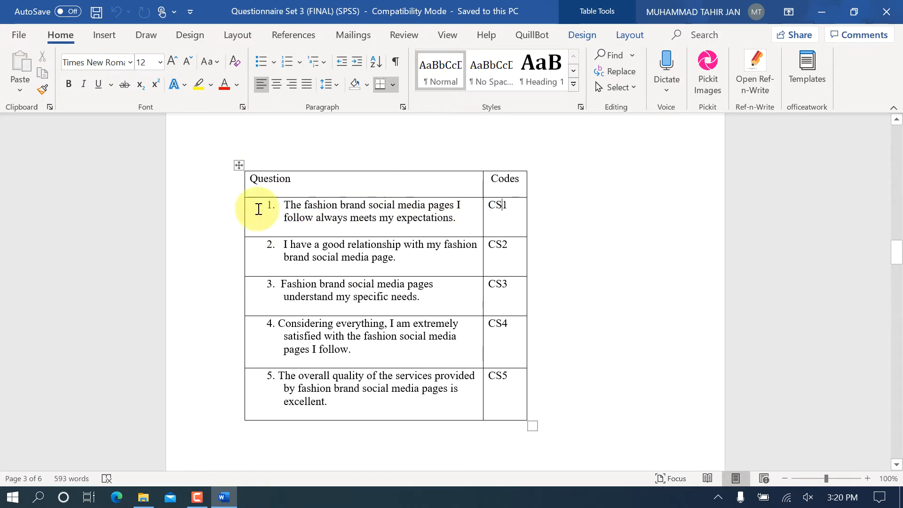
Launch IBM SPSS Statistics 22 and dismiss its startup dialog to reach the empty Data Editor
click(55, 489)
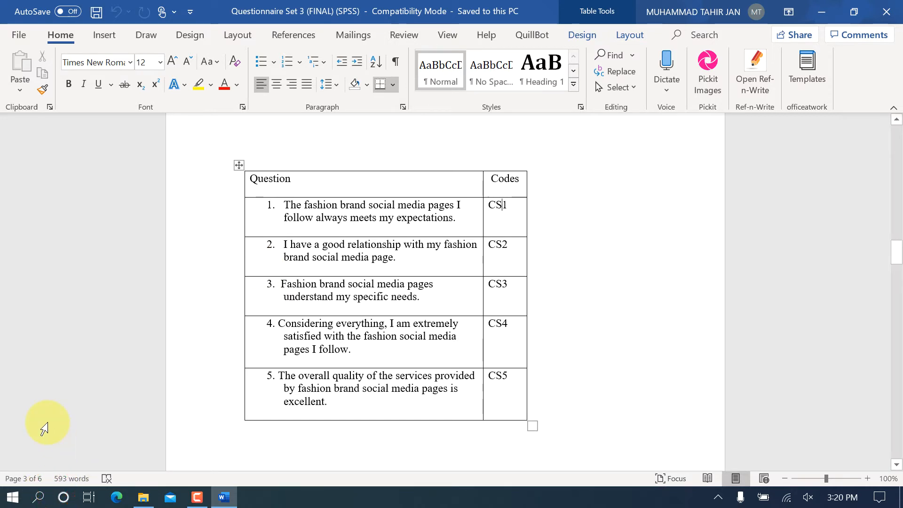
click(39, 497)
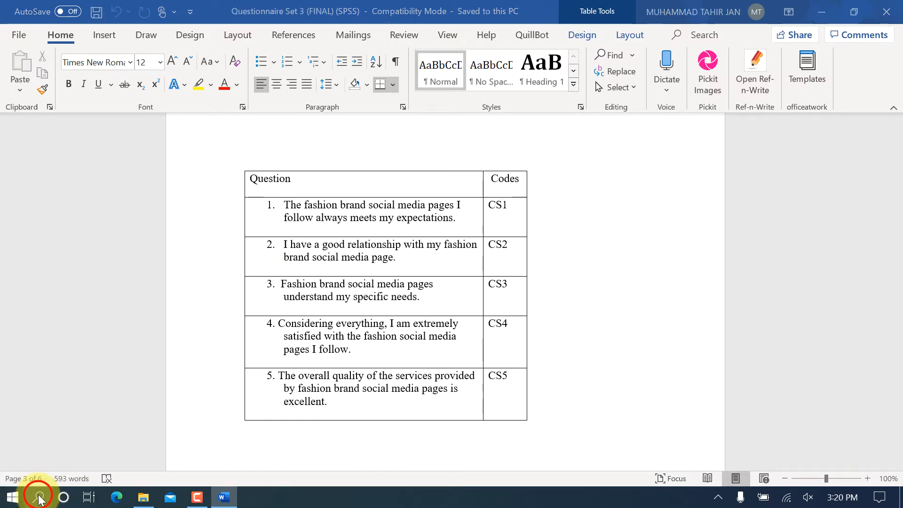
text(spss)
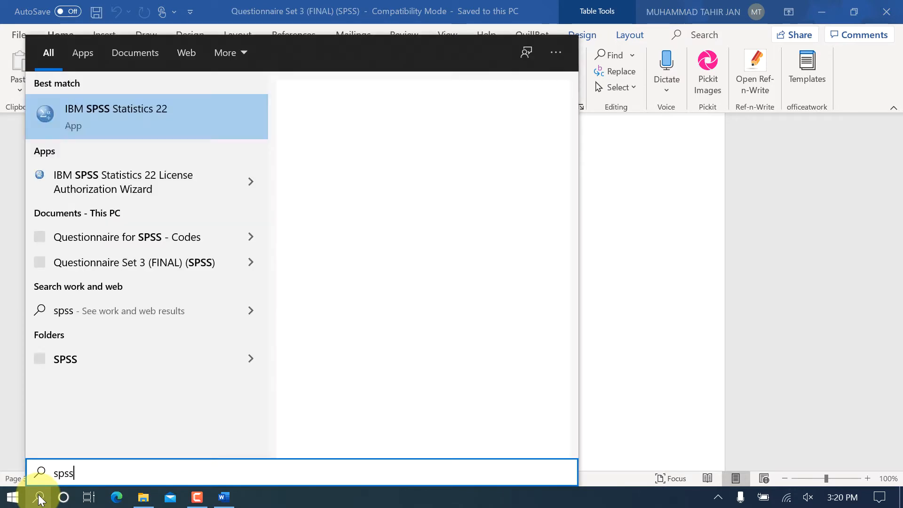
click(145, 113)
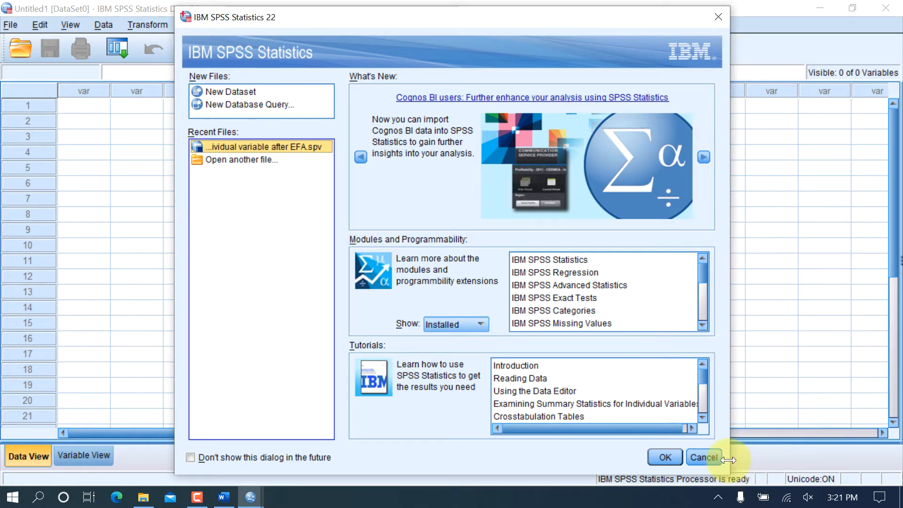
click(700, 457)
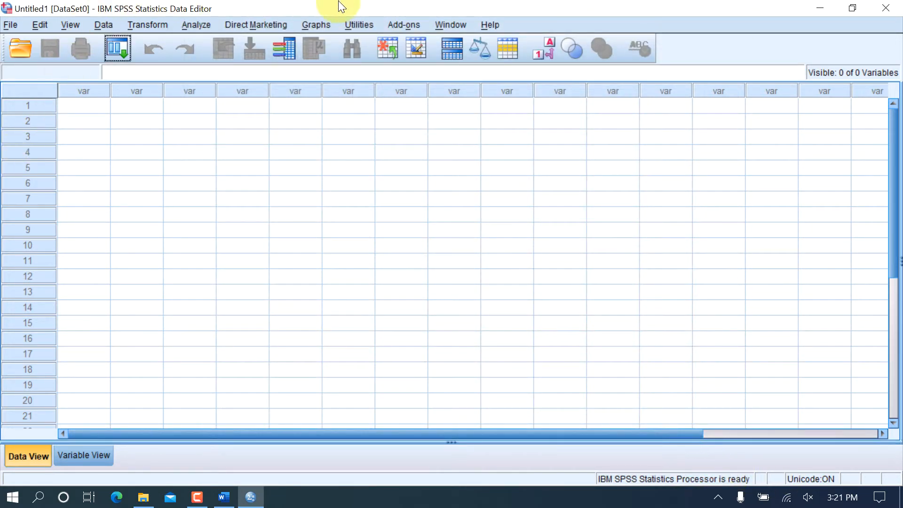
click(377, 10)
click(10, 25)
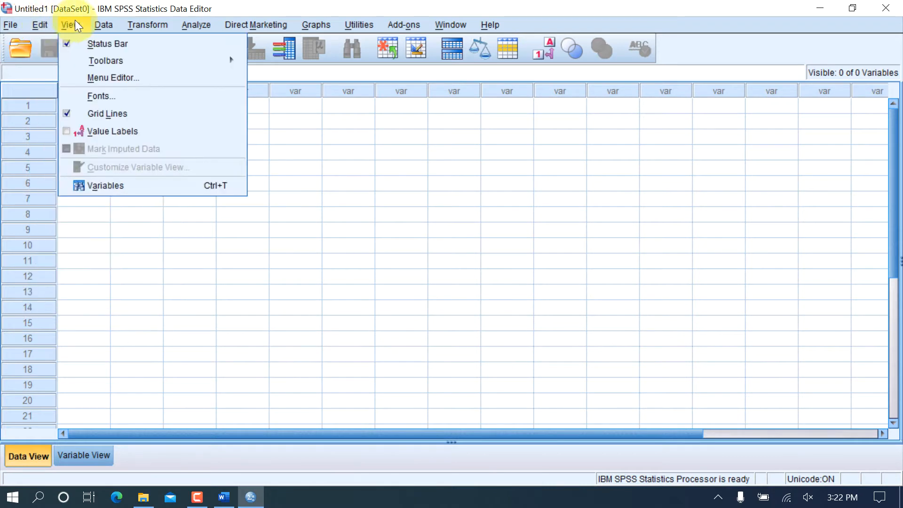
mouse_move(105, 26)
mouse_move(136, 23)
mouse_move(232, 27)
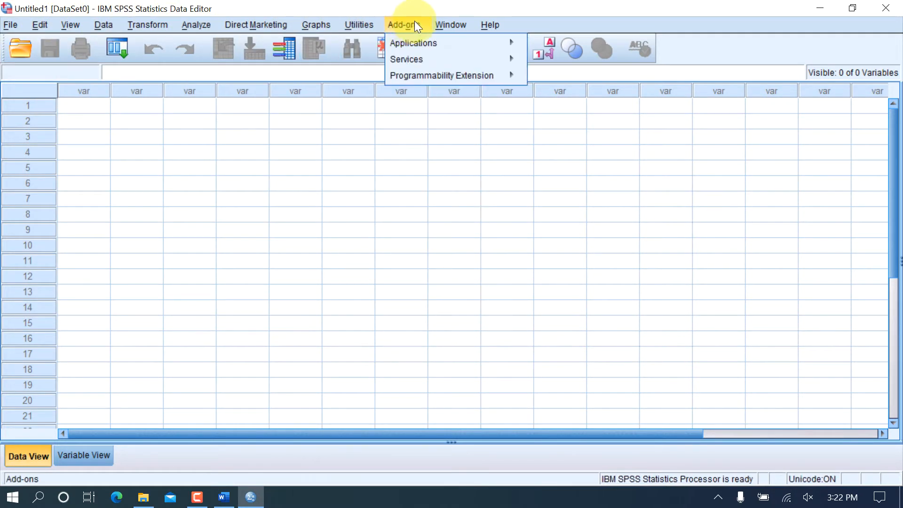
mouse_move(473, 27)
mouse_move(428, 25)
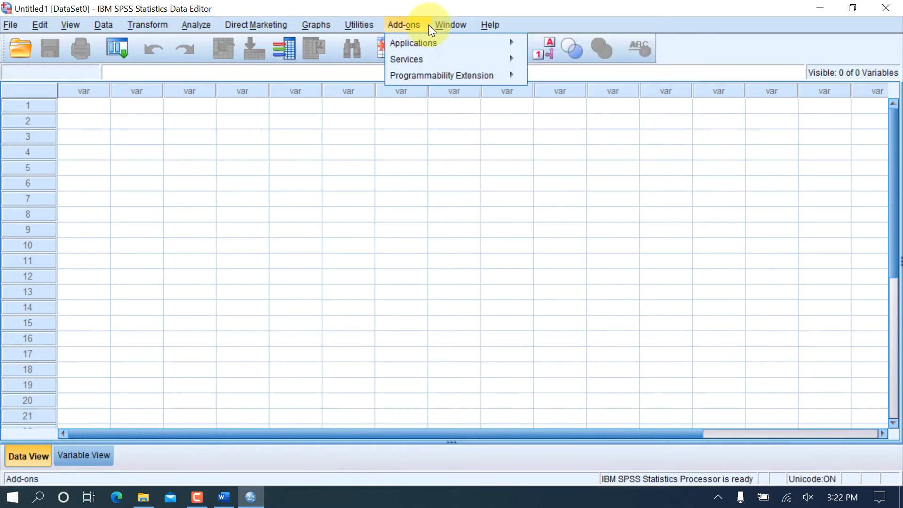
mouse_move(324, 26)
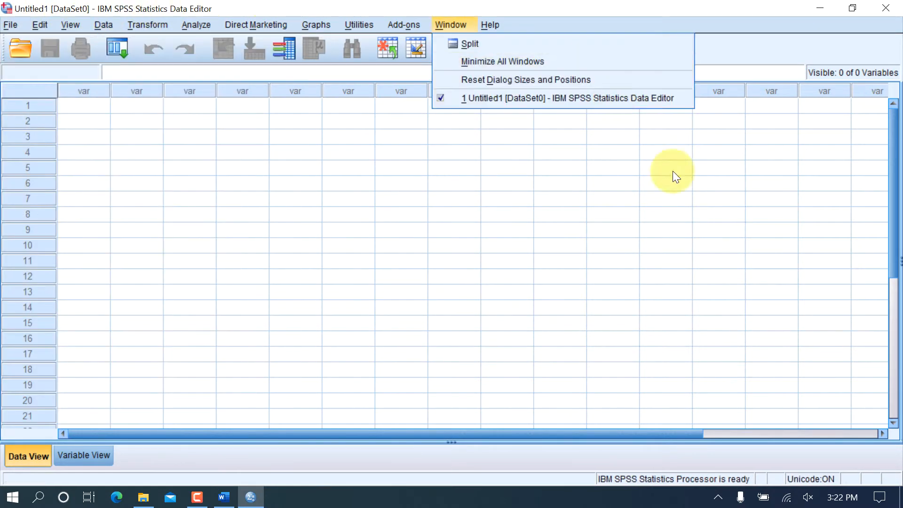
click(166, 152)
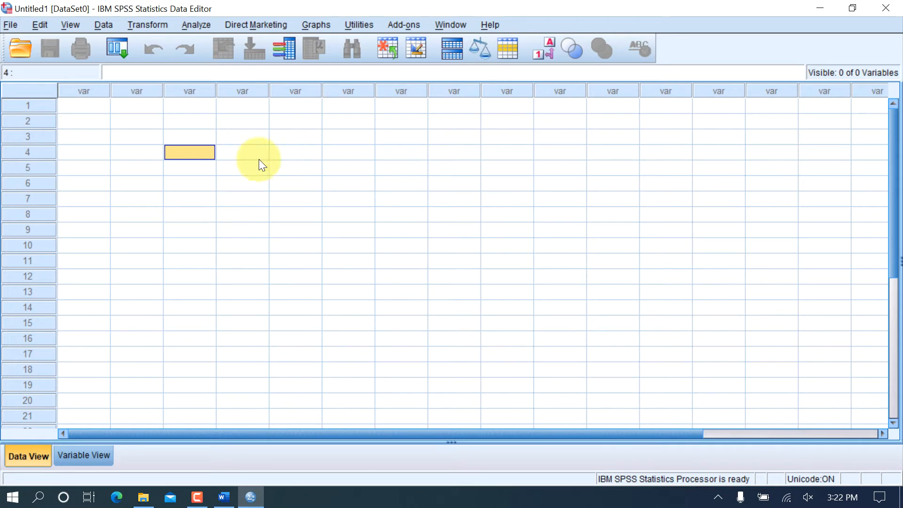
Examine the empty case grid in Data View and compare it with the variable attribute columns in Variable View
click(93, 106)
click(135, 104)
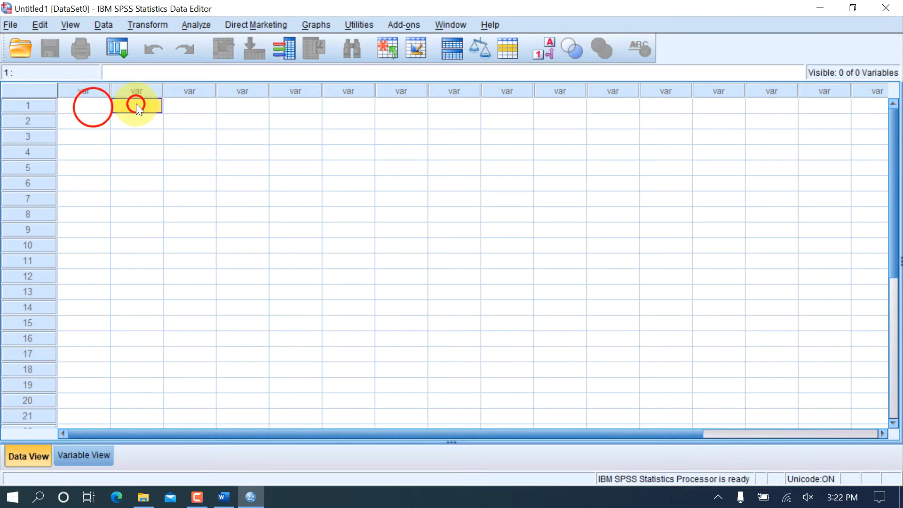
click(167, 108)
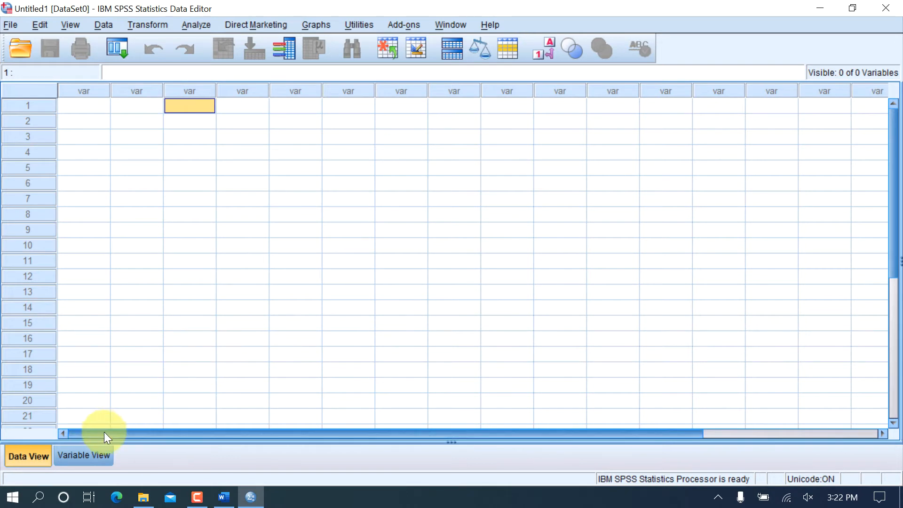
click(95, 454)
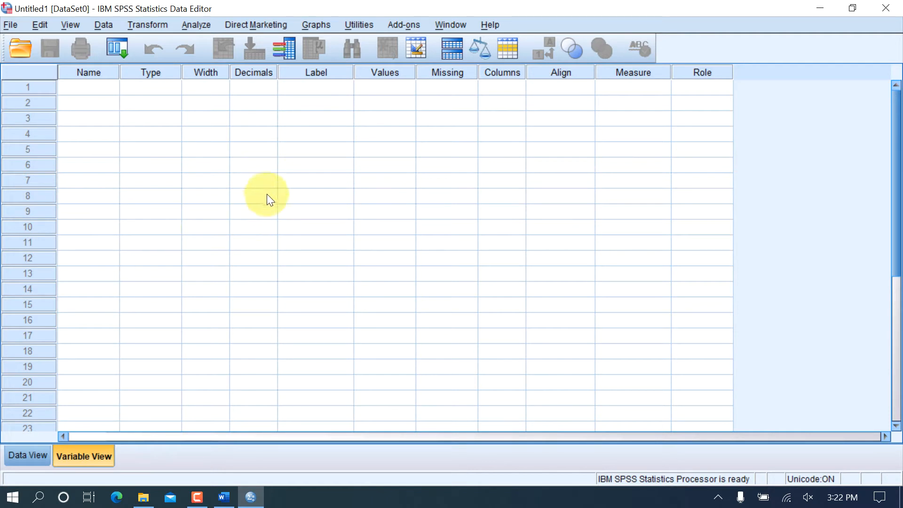
click(30, 452)
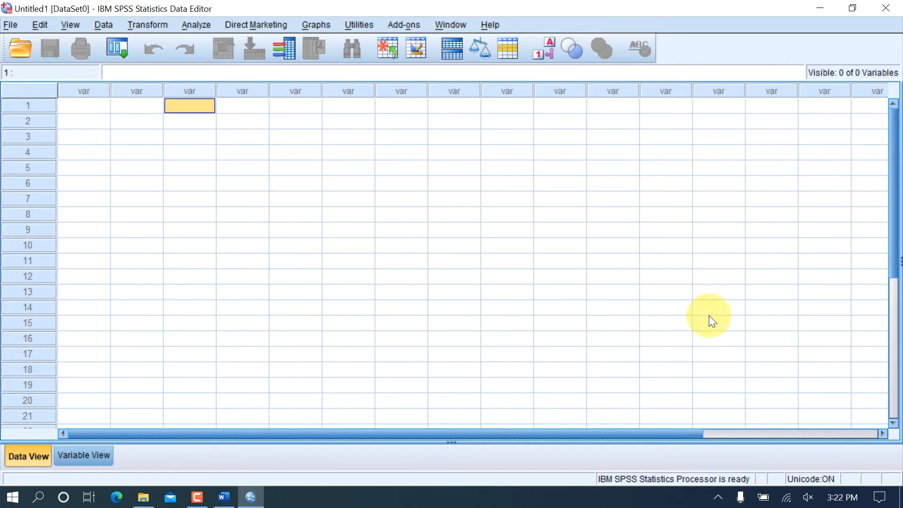
click(91, 456)
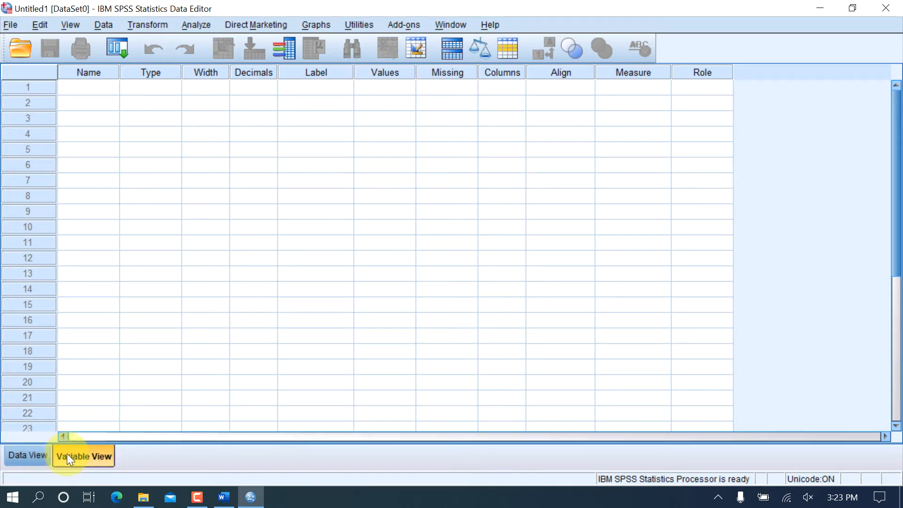
click(27, 453)
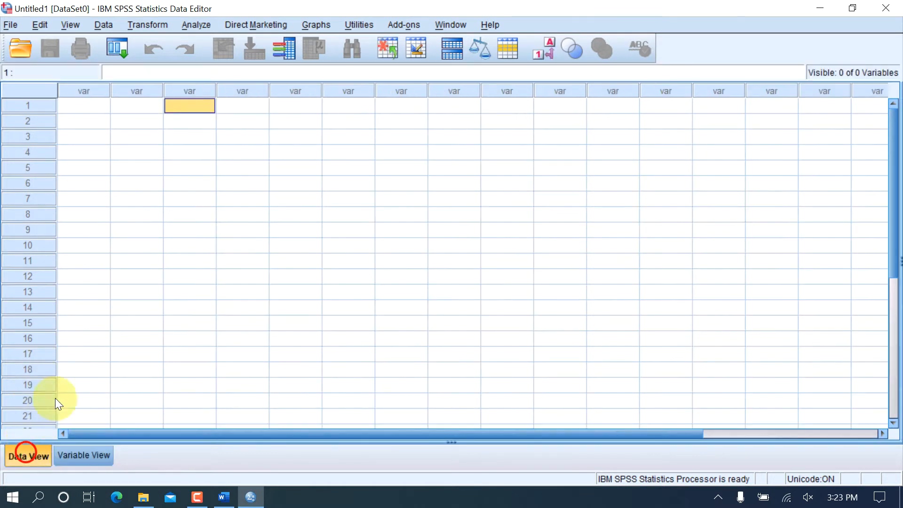
click(92, 89)
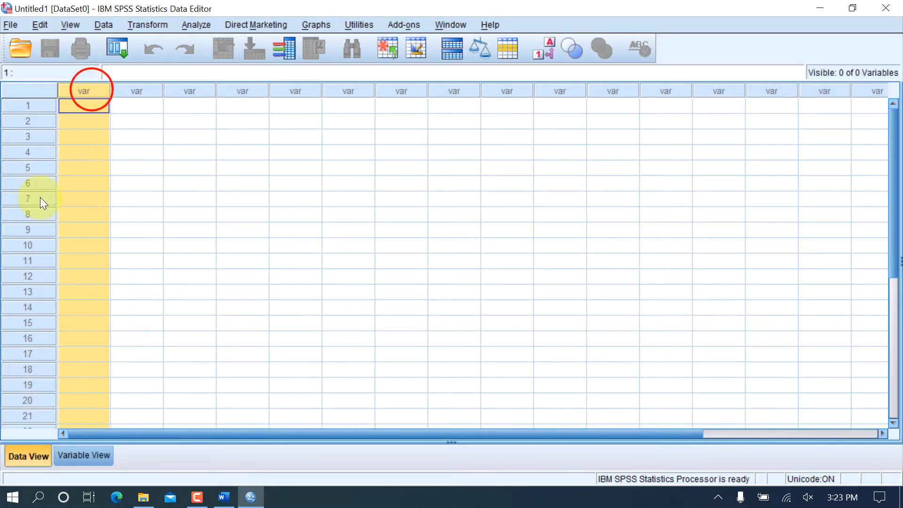
Define the first variable in Variable View with the name ID
click(73, 453)
click(91, 88)
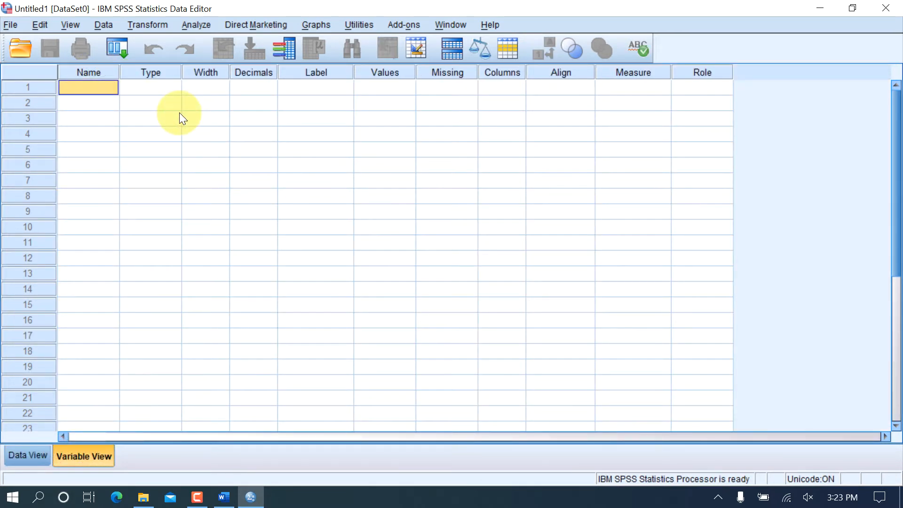
key(Caps_Lock)
text(ID)
key(Caps_Lock)
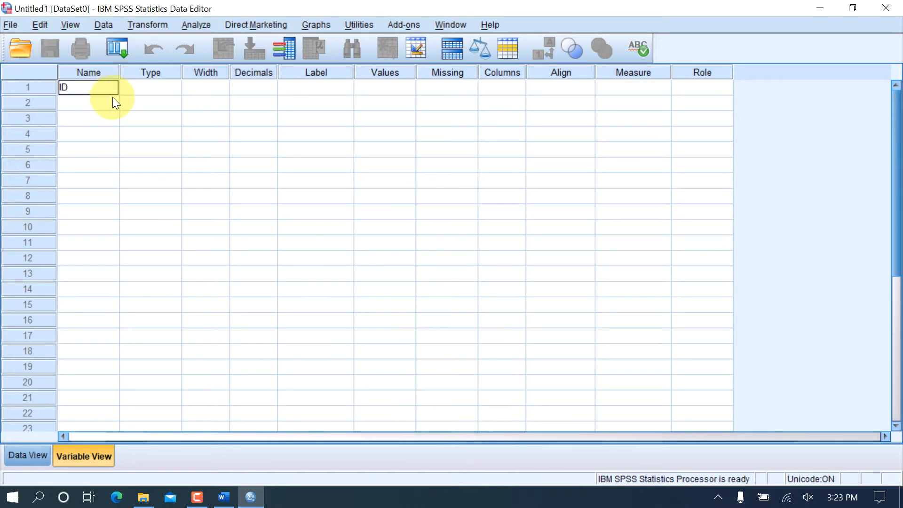
click(134, 87)
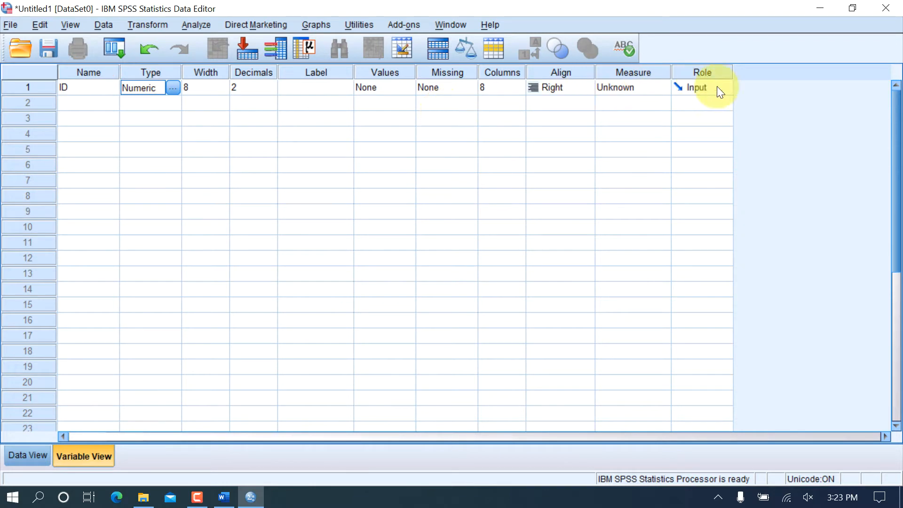
Check the available variable types for ID, keep it Numeric, and set its decimals to 0
click(173, 88)
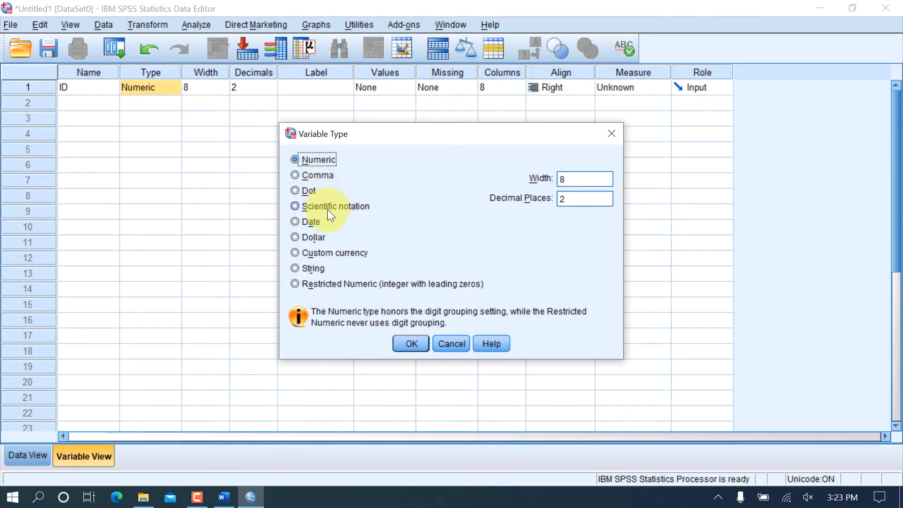
click(442, 343)
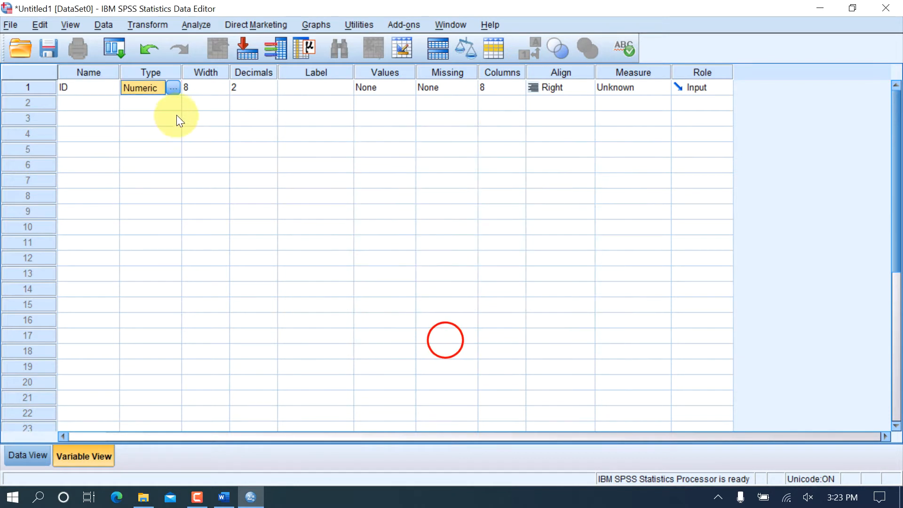
click(216, 89)
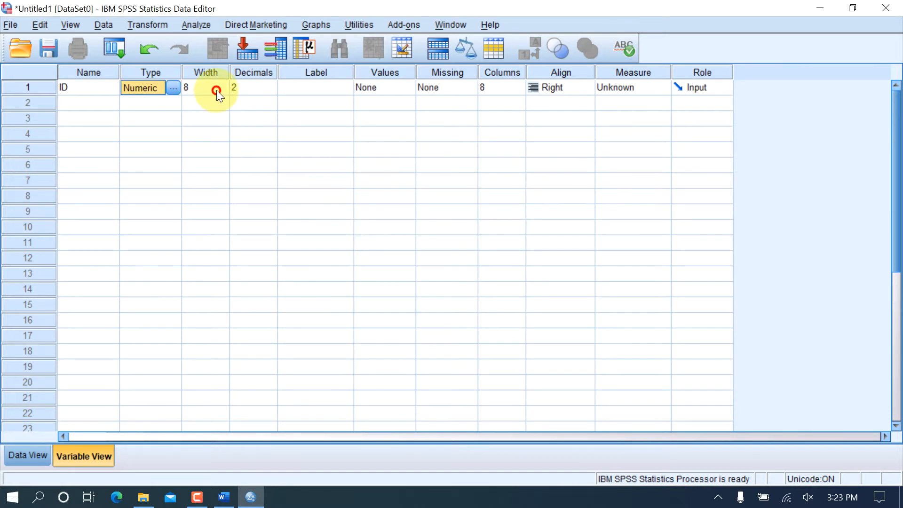
click(244, 88)
click(273, 92)
click(273, 90)
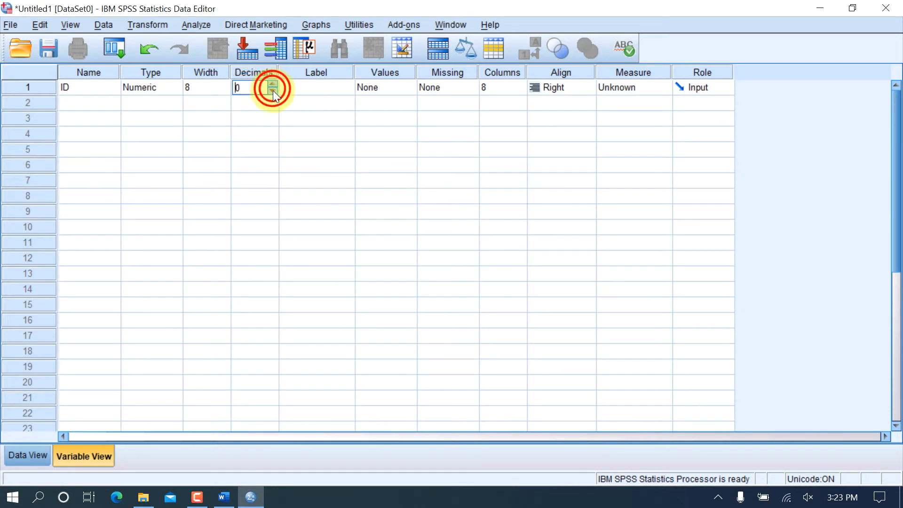
Label the ID variable "Case Identification"
click(342, 87)
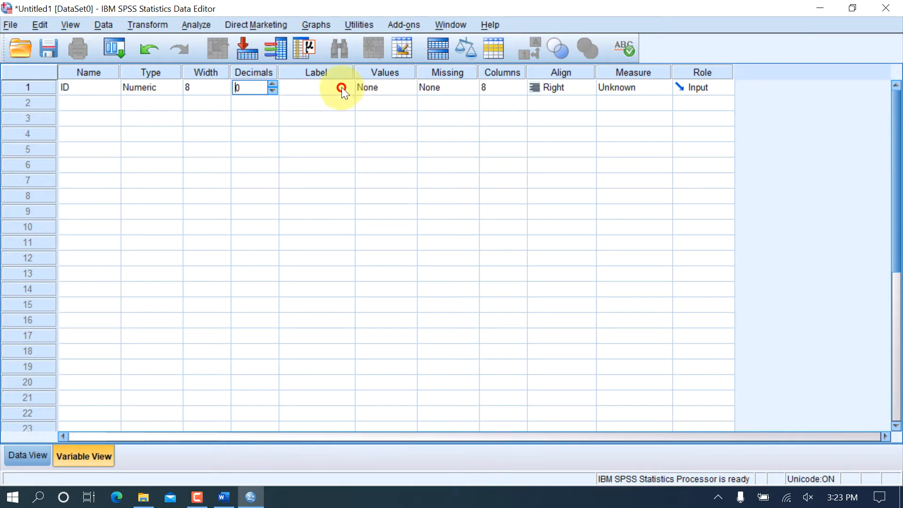
click(314, 87)
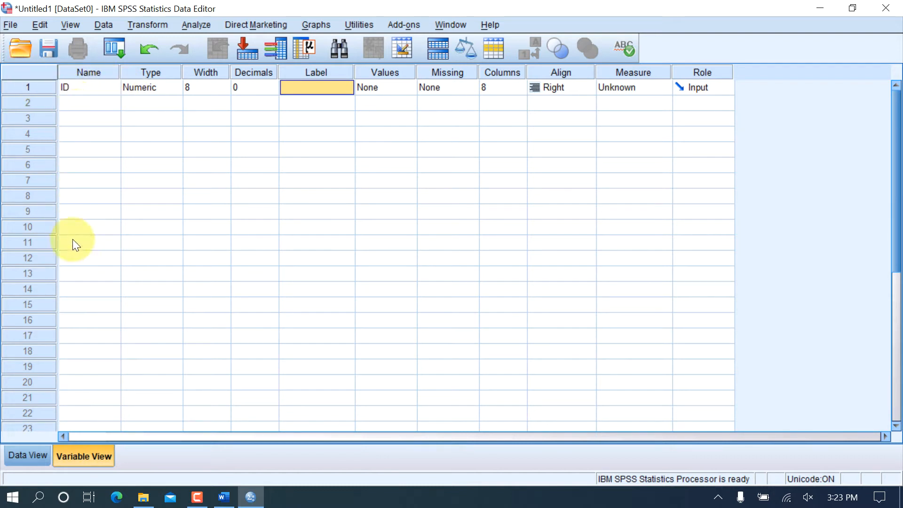
click(317, 85)
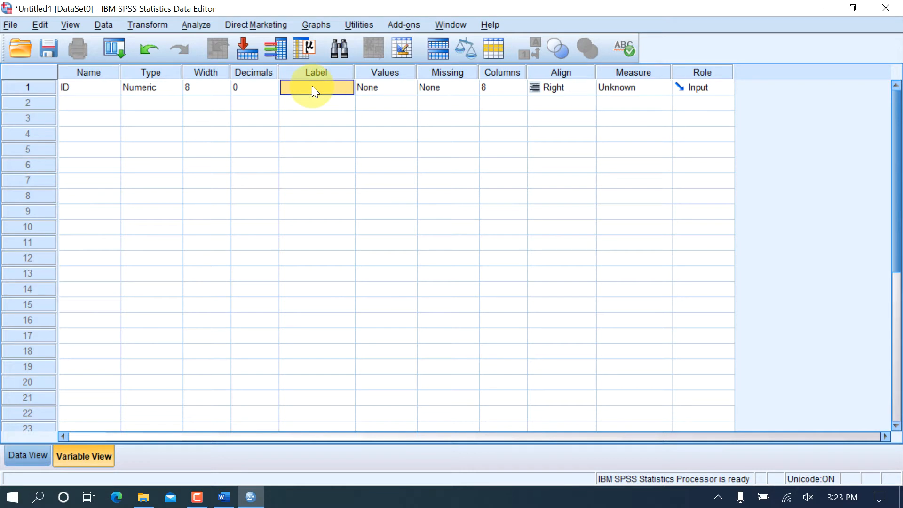
text(Case Id)
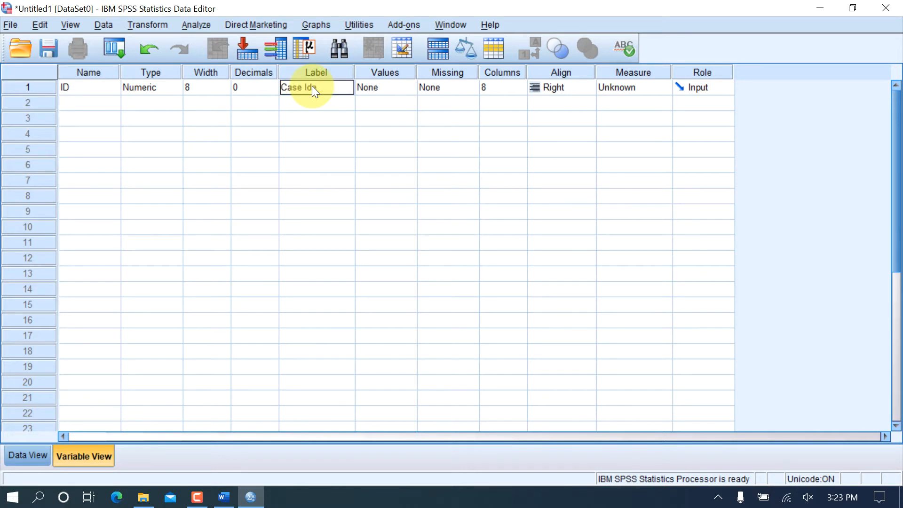
text(entification)
click(329, 106)
click(327, 86)
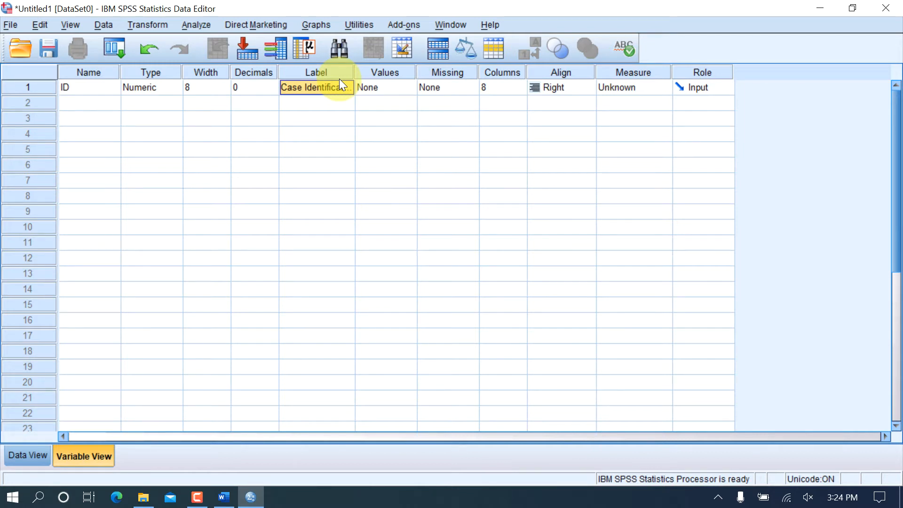
Enter 1 as the ID value of the first case in Data View
click(90, 86)
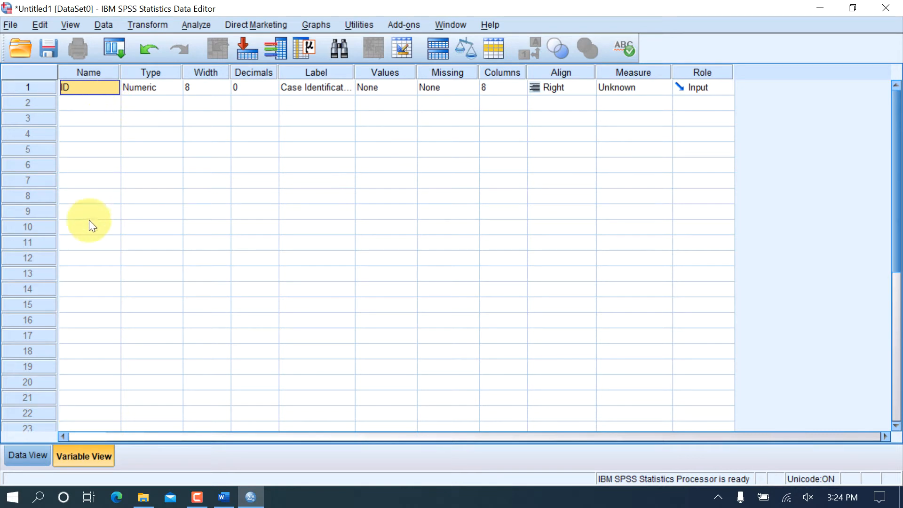
click(86, 103)
click(34, 451)
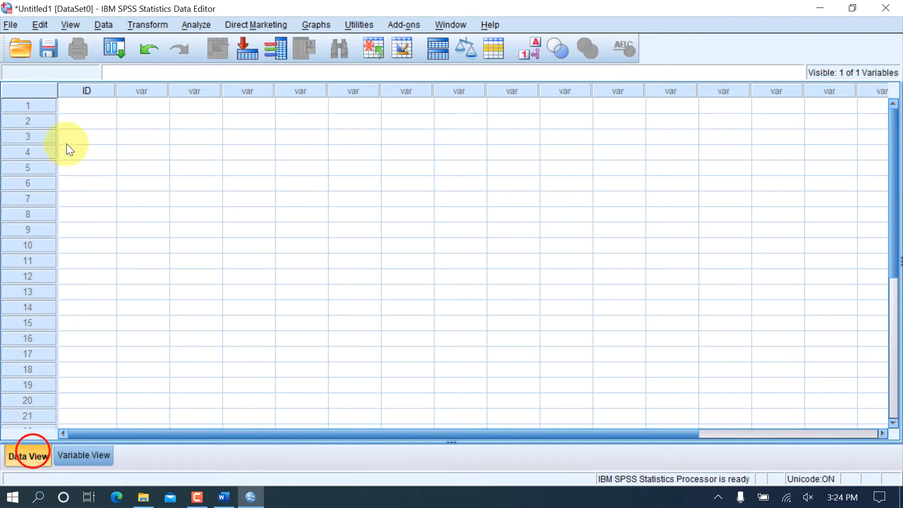
click(89, 110)
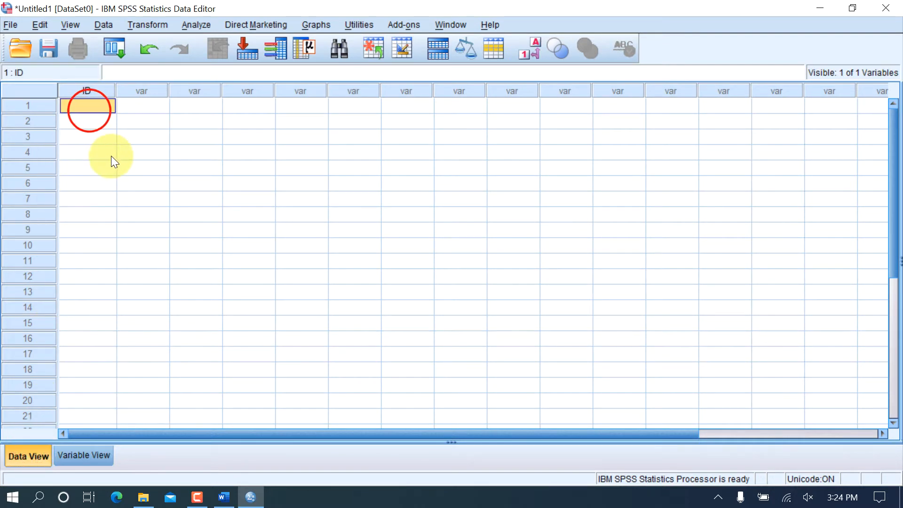
text(1)
click(94, 117)
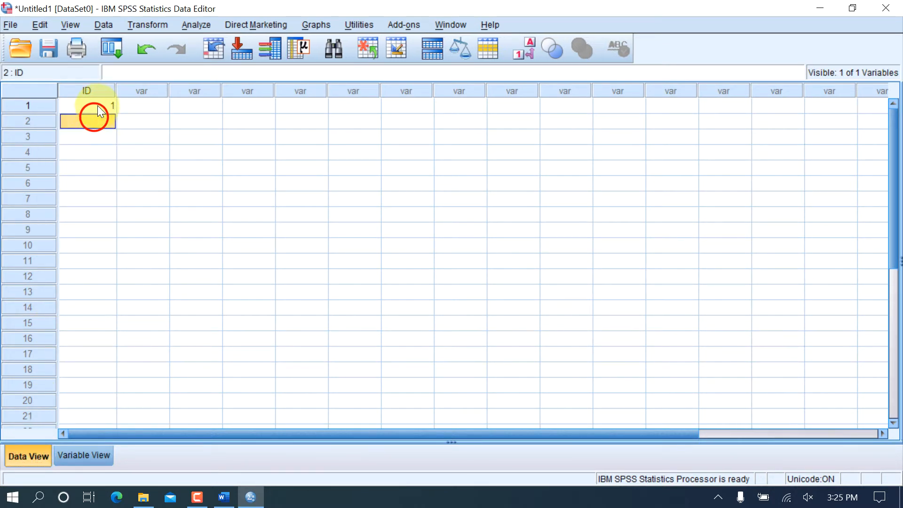
click(97, 105)
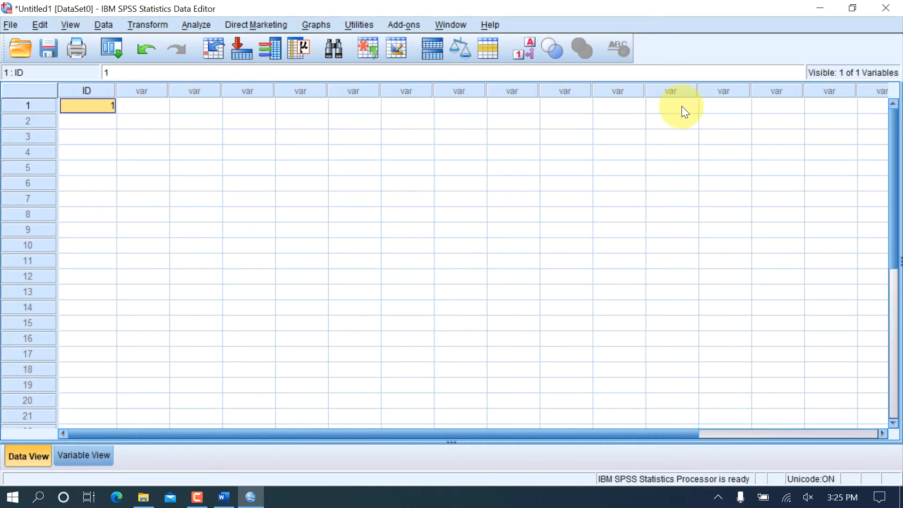
click(469, 92)
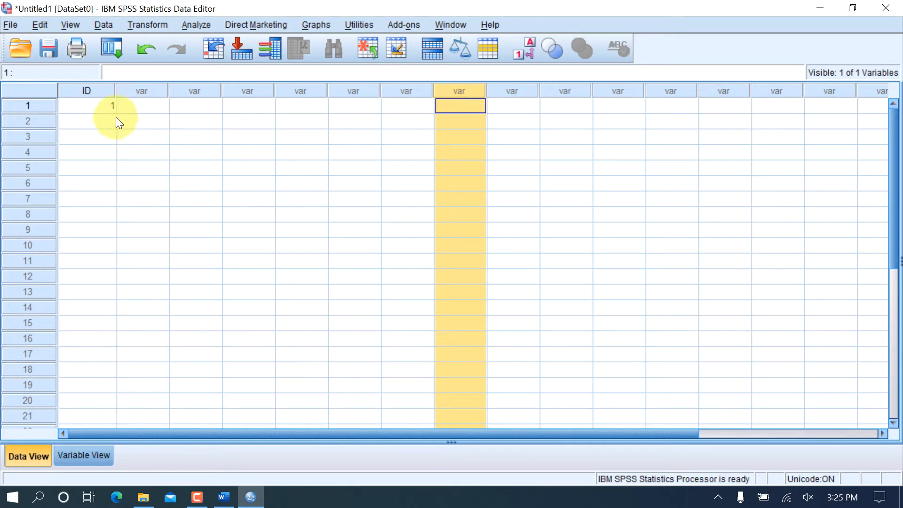
click(109, 106)
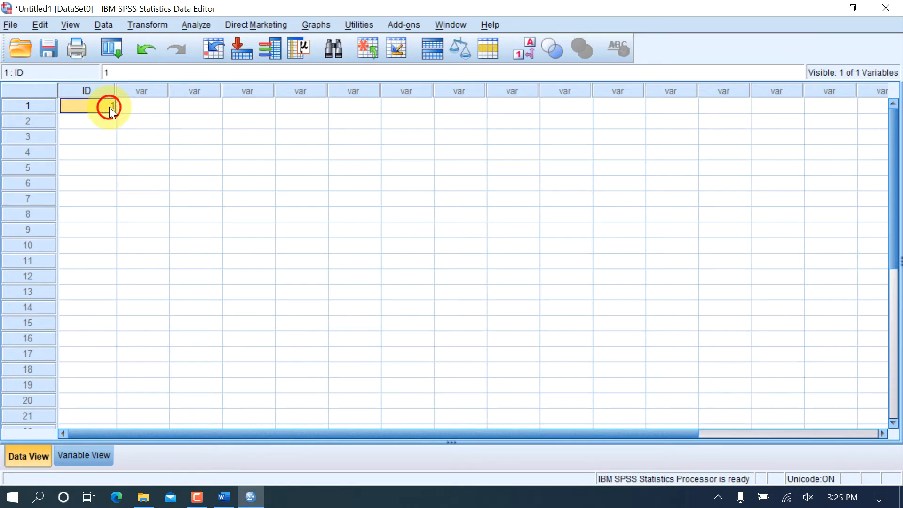
click(398, 105)
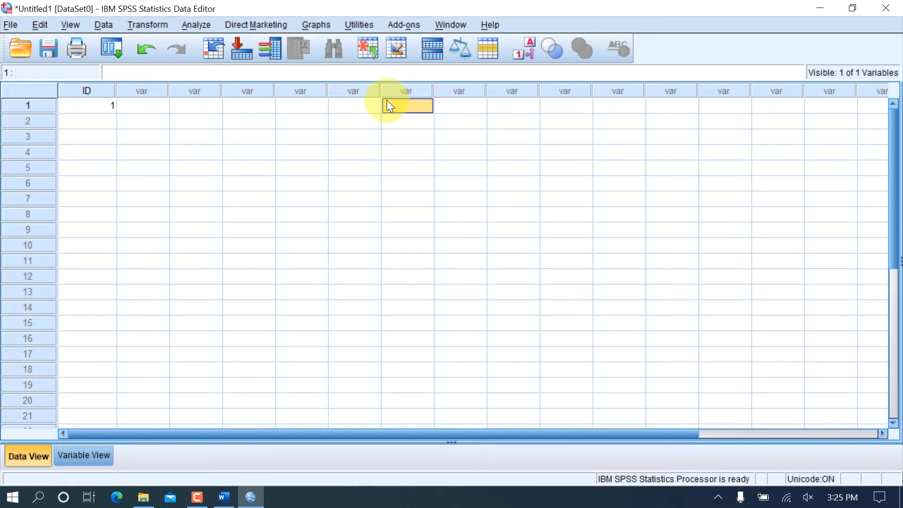
click(109, 106)
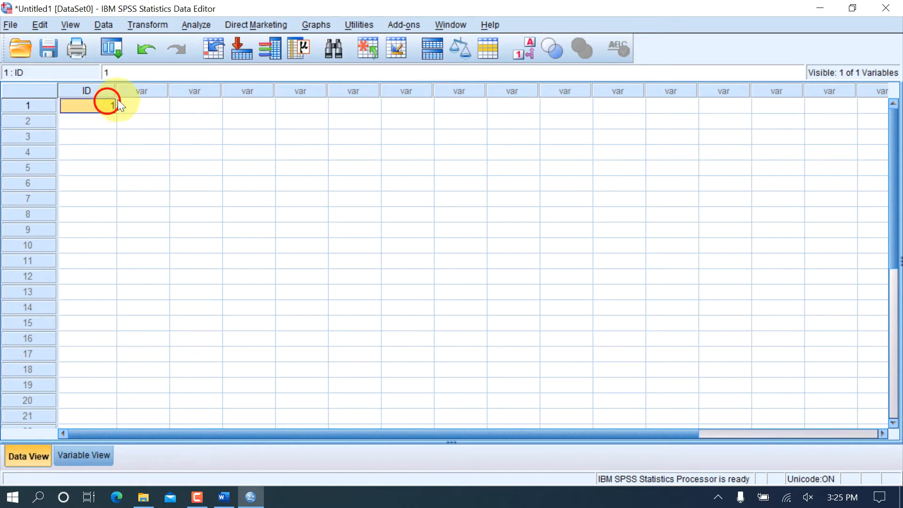
click(397, 108)
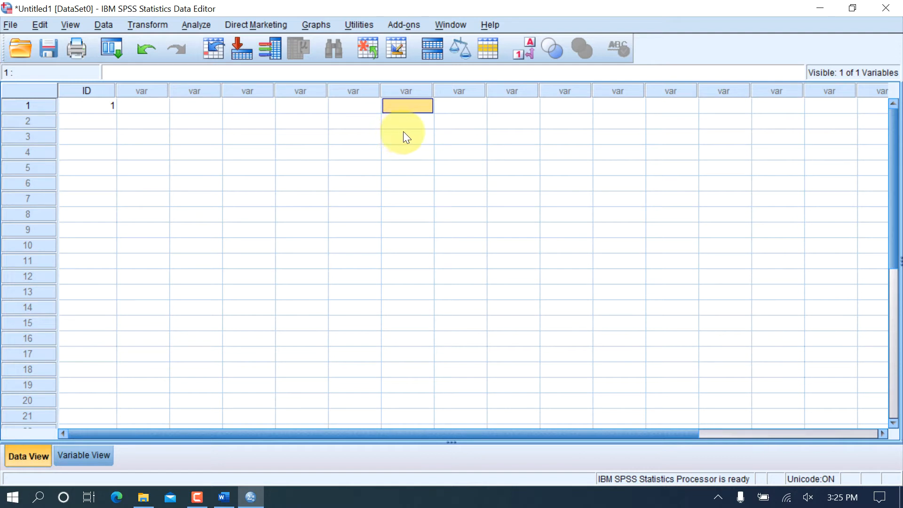
click(99, 109)
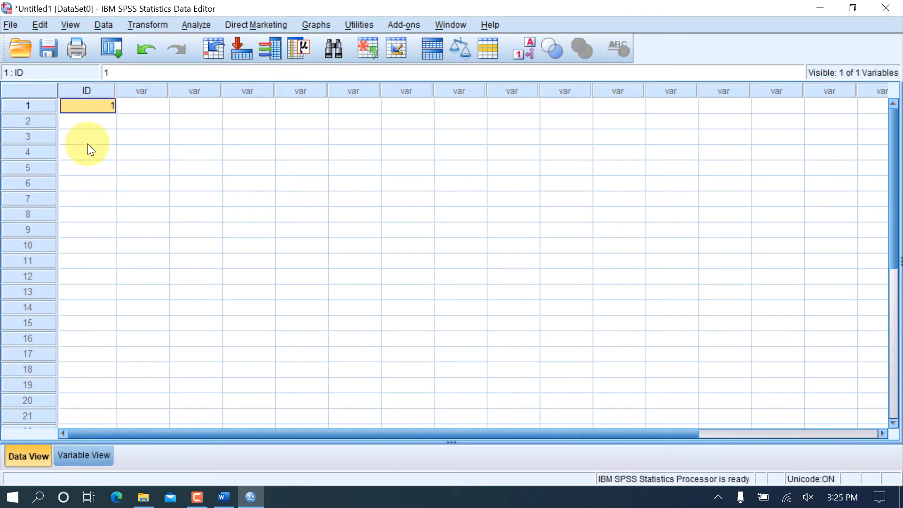
click(96, 106)
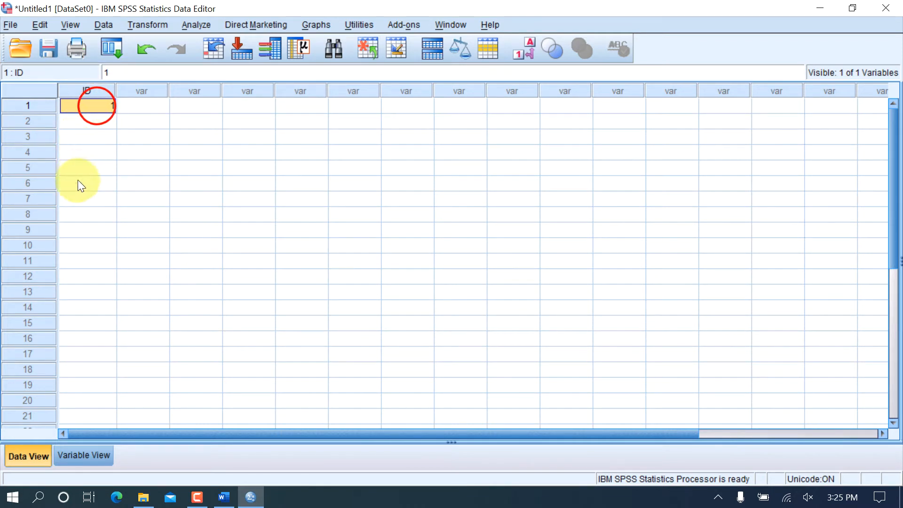
scroll(90, 303, down, 6)
scroll(89, 292, up, 6)
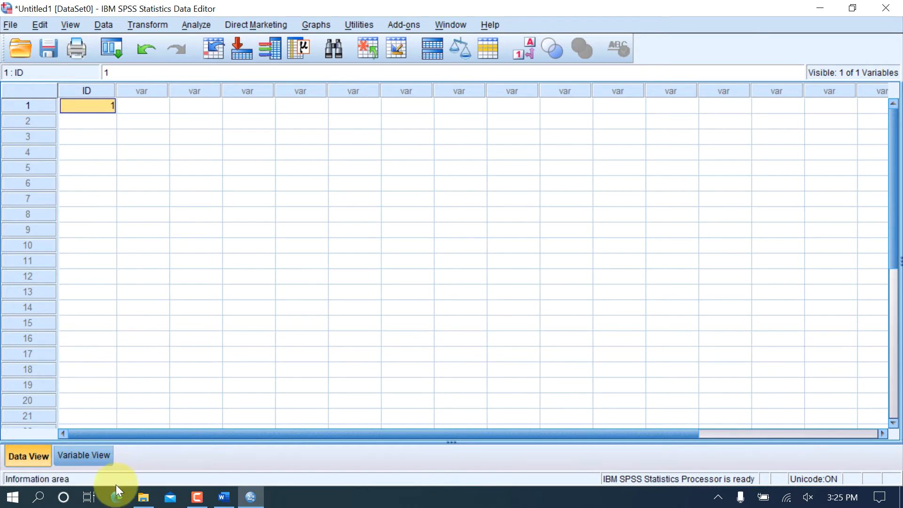
Return to Variable View, then switch to the Word questionnaire and look up the code of the gender question in Section A
click(90, 454)
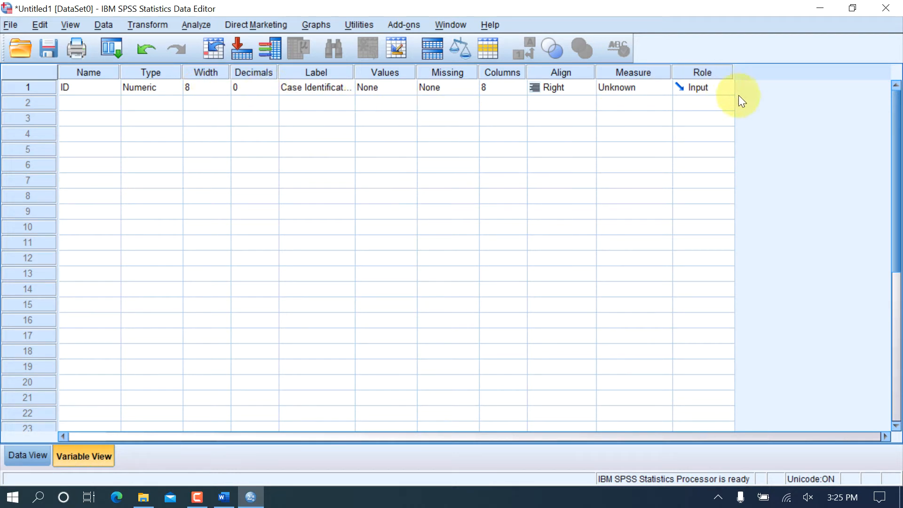
click(228, 497)
scroll(299, 297, up, 15)
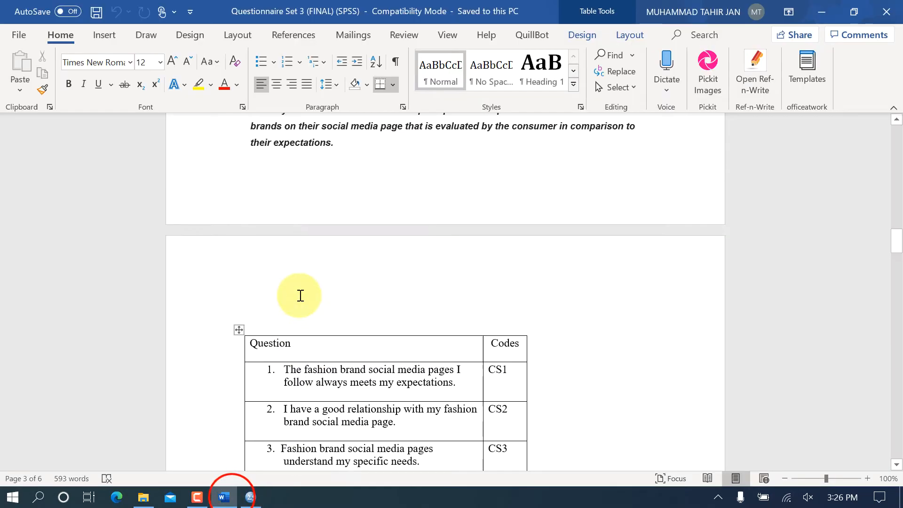
scroll(302, 299, up, 15)
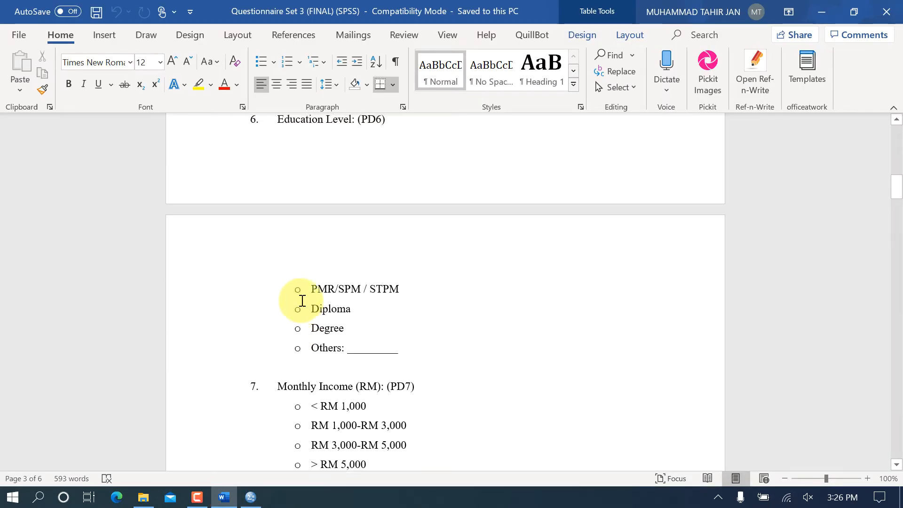
scroll(301, 301, down, 3)
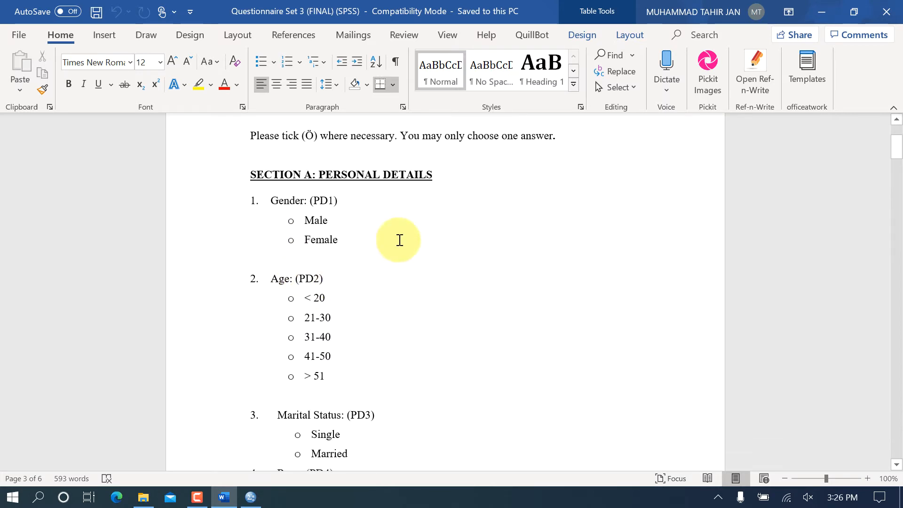
click(328, 201)
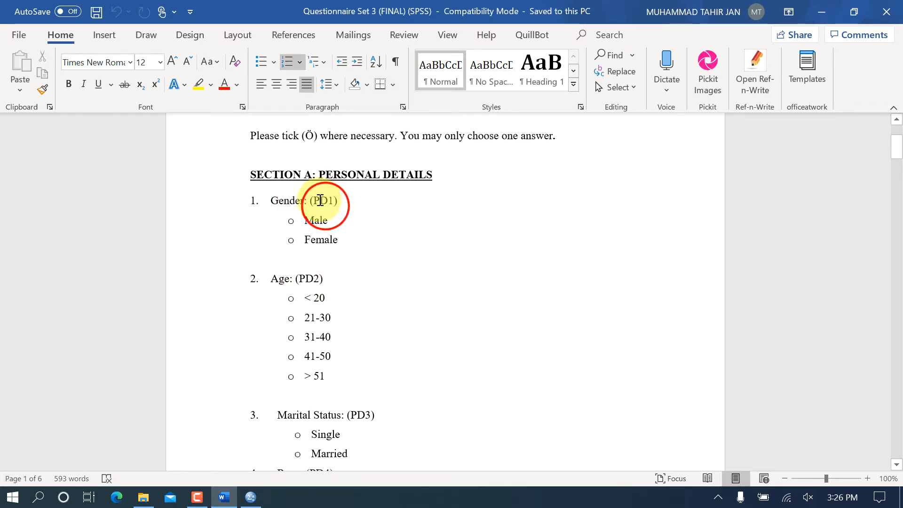
Switch back to SPSS and define a second variable named PD1 with 0 decimals
click(251, 497)
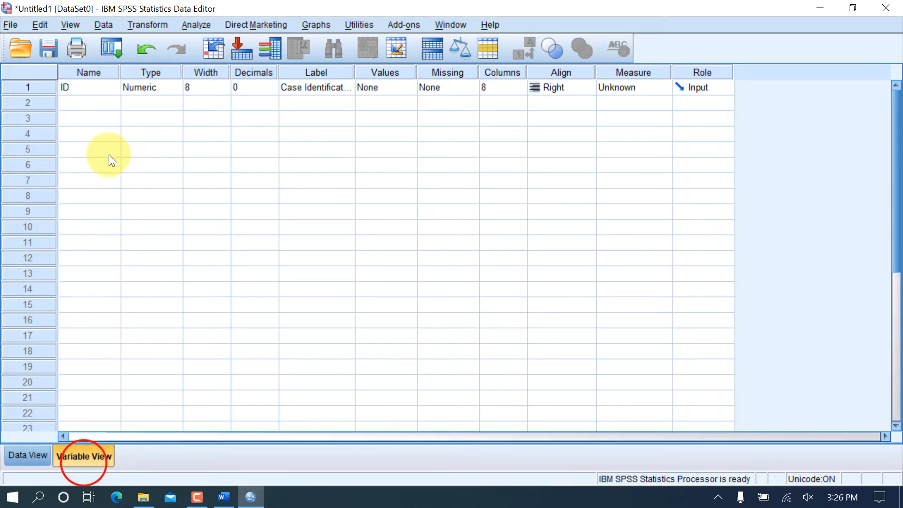
click(101, 102)
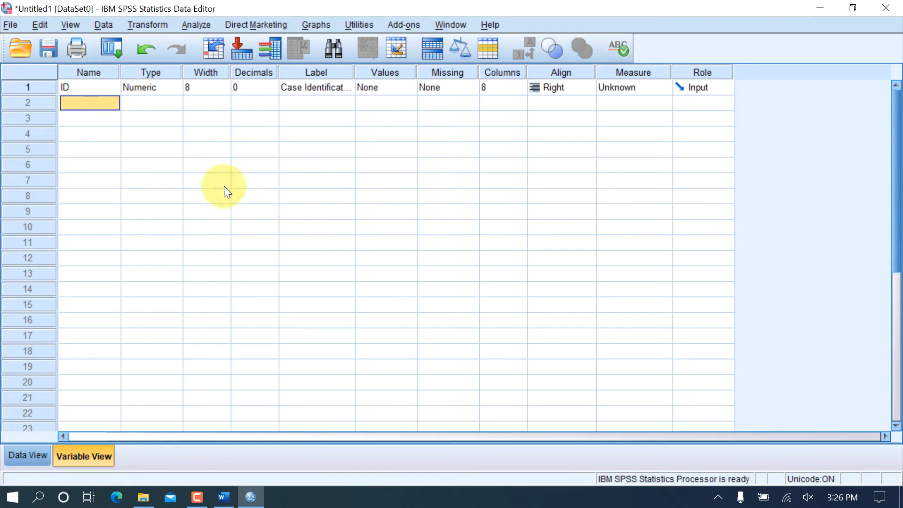
key(Caps_Lock)
text(PD1)
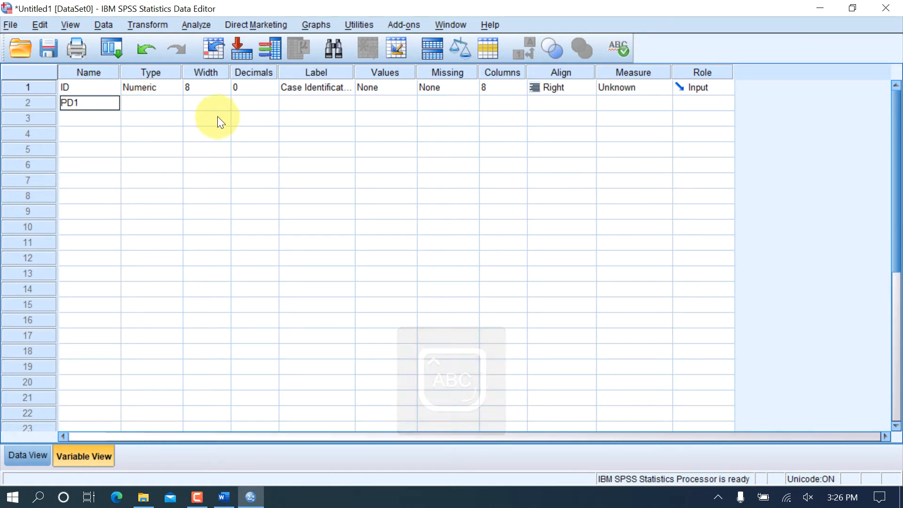
click(245, 104)
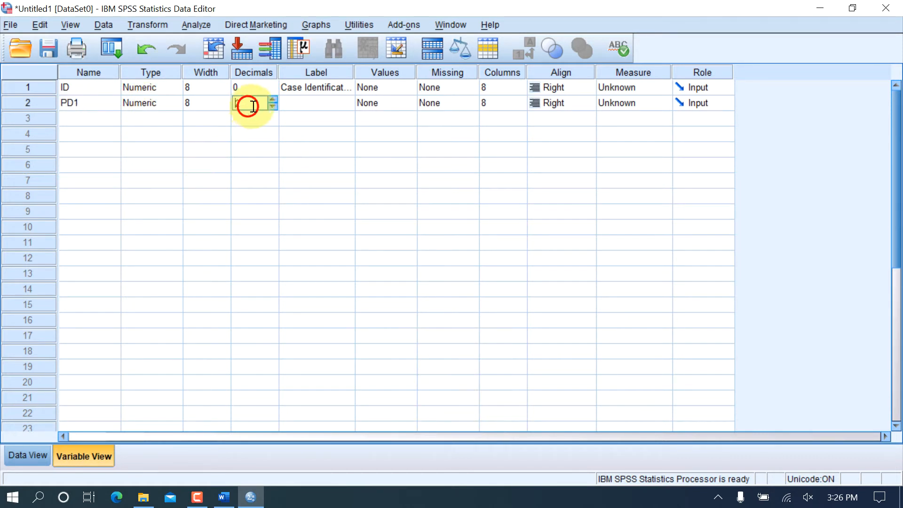
click(276, 108)
Label the PD1 variable "Gender", leaving its value labels undefined
click(316, 104)
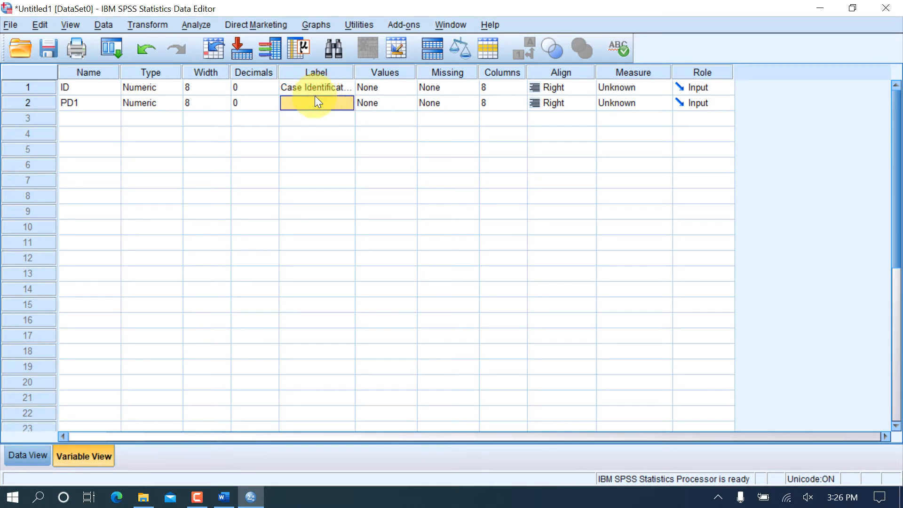
text(G)
key(Caps_Lock)
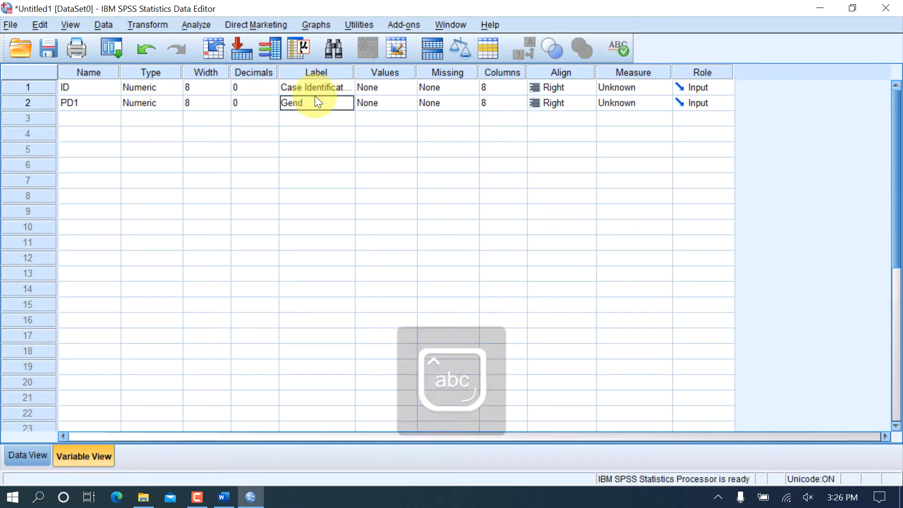
click(404, 99)
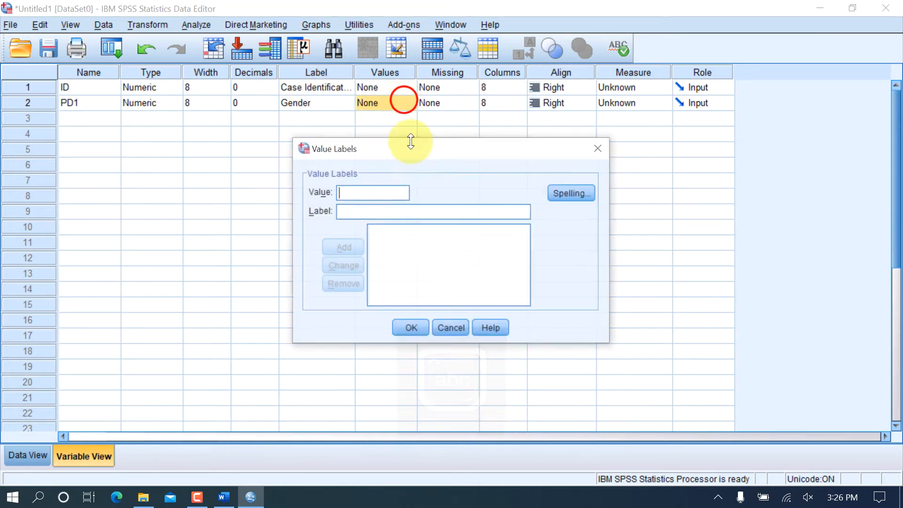
click(452, 328)
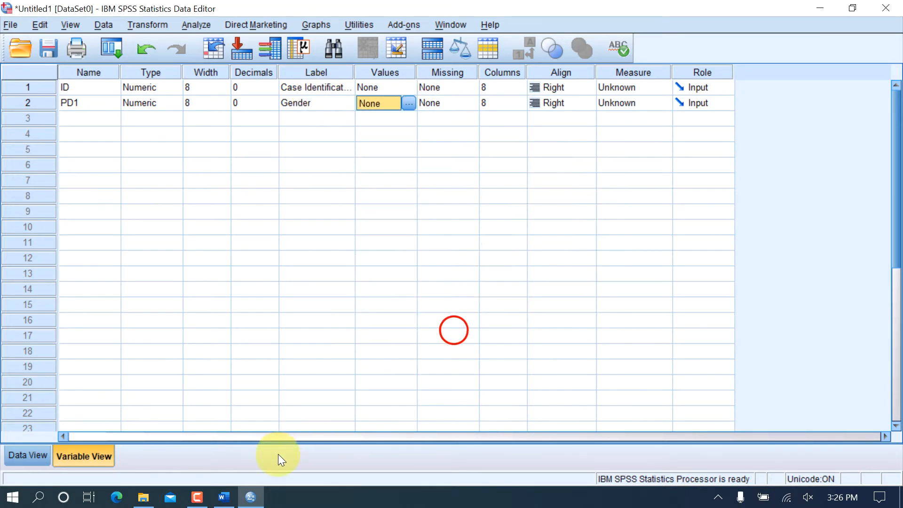
Switch to the Word questionnaire and examine the answer options of the gender question and their order
click(221, 499)
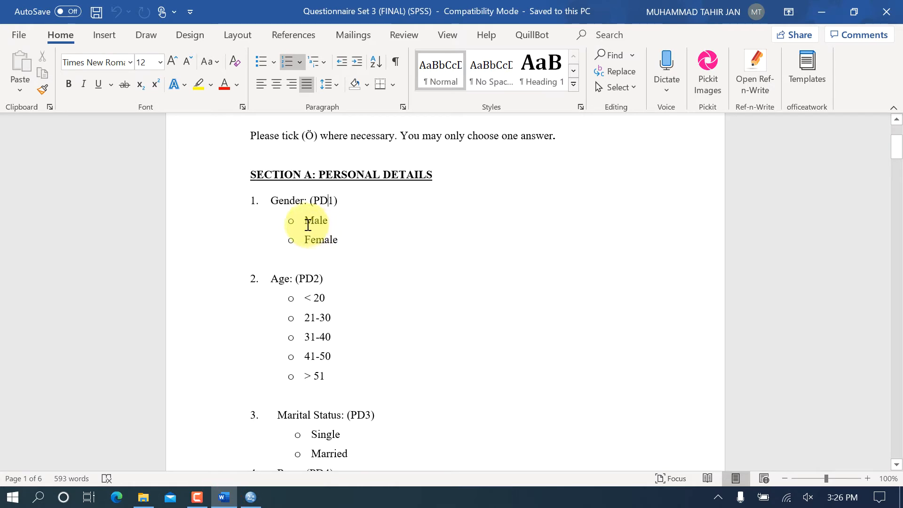
click(306, 221)
drag(312, 221, 345, 239)
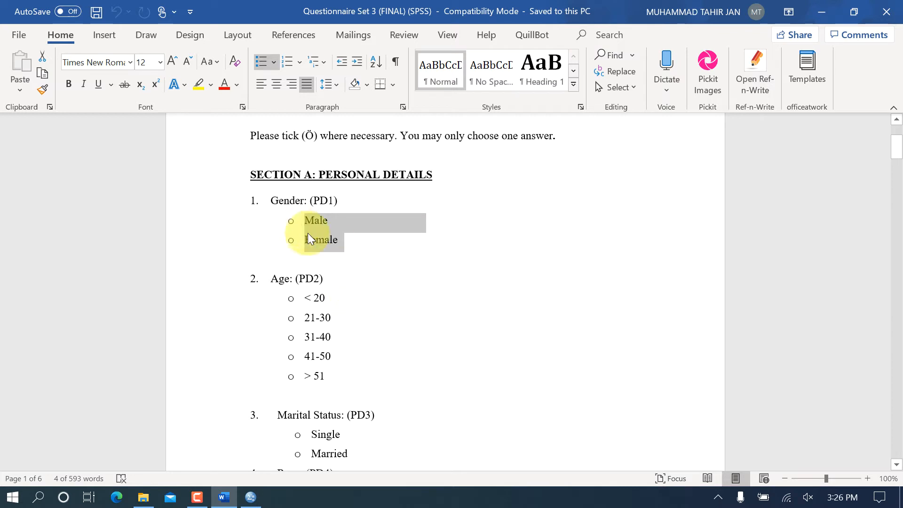
click(355, 237)
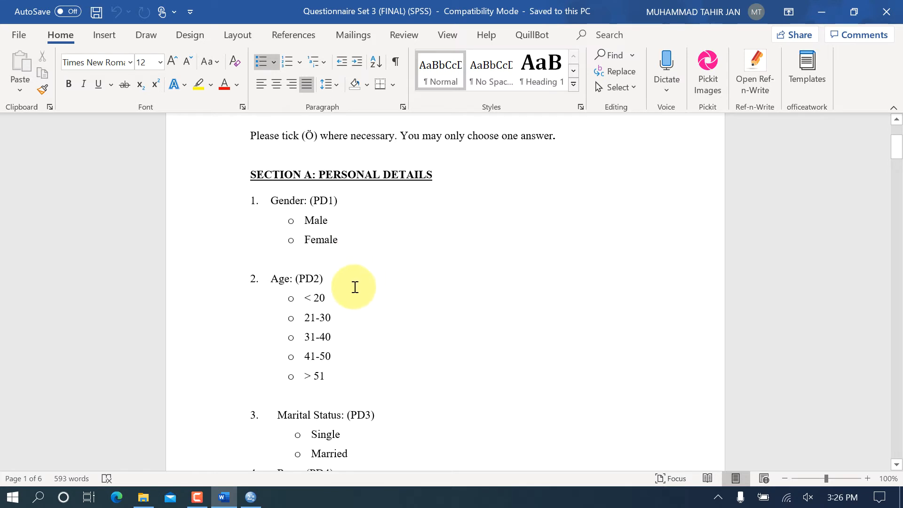
click(361, 220)
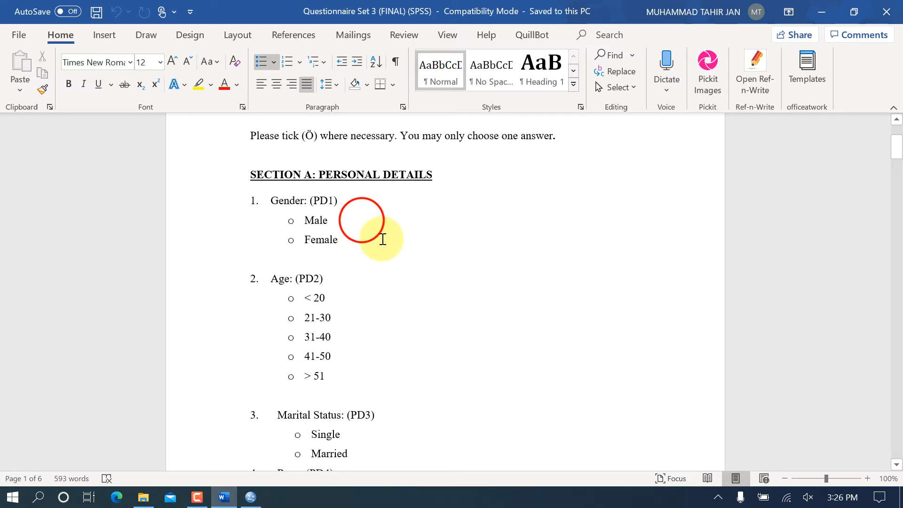
click(376, 241)
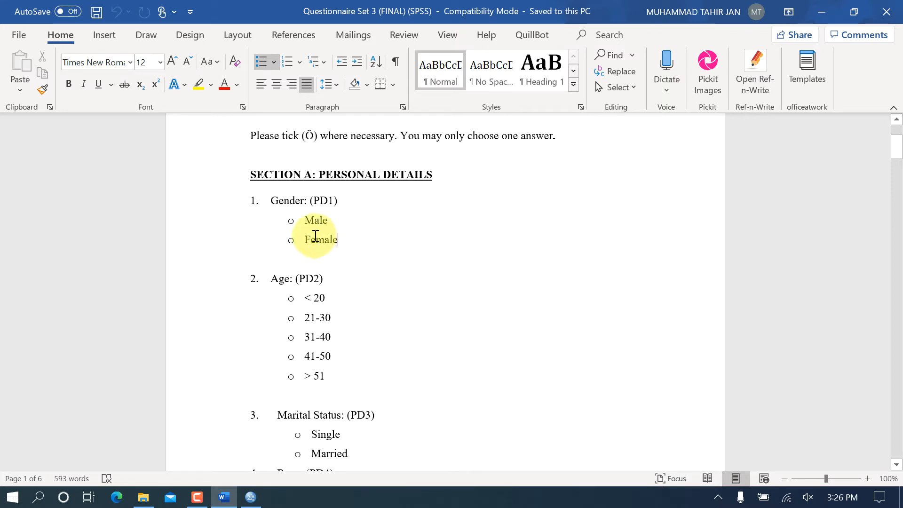
click(329, 217)
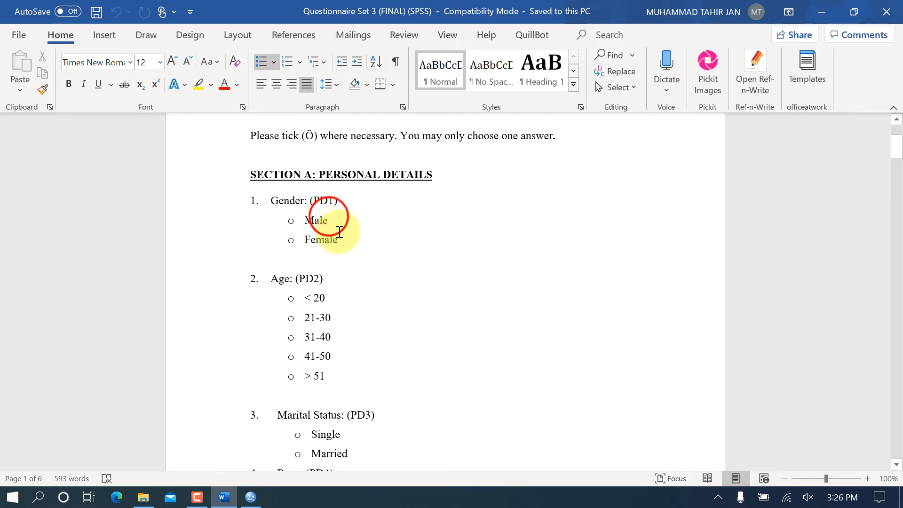
click(339, 239)
Switch back to SPSS and add the value label 1 = "Male" to the PD1 variable
click(251, 497)
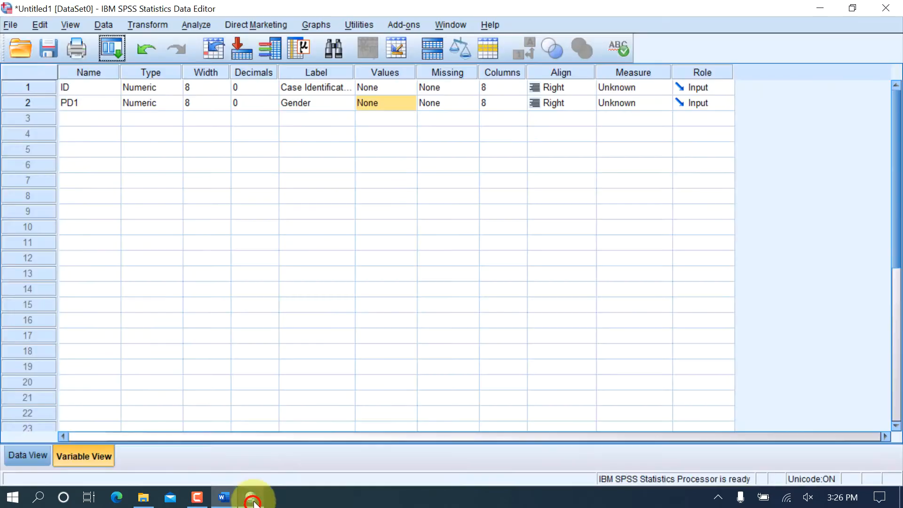
click(397, 103)
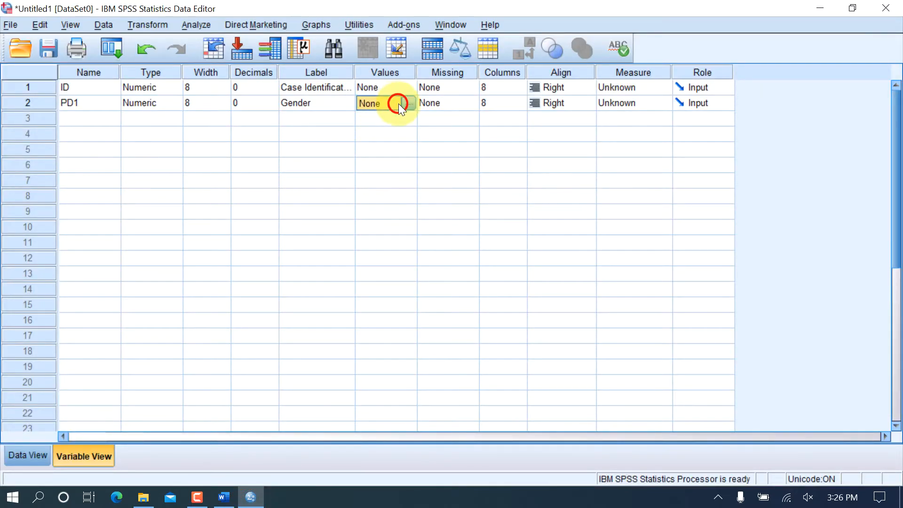
click(408, 103)
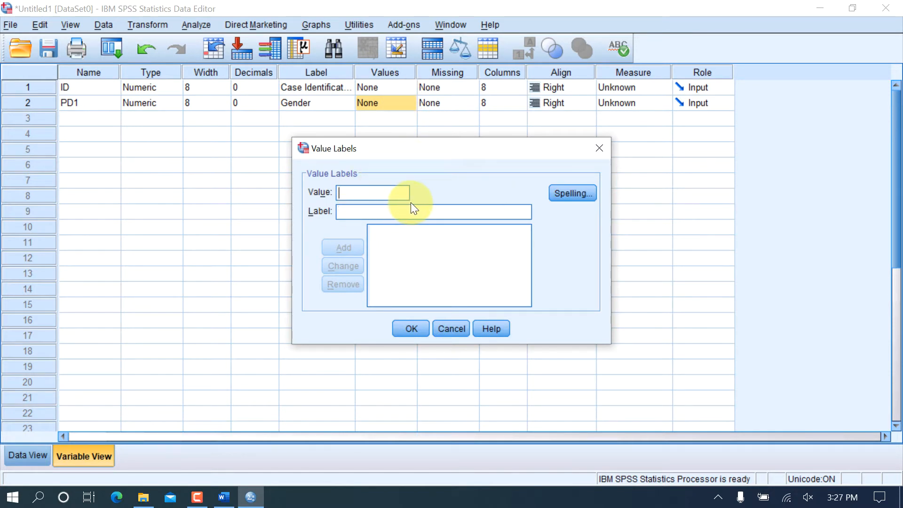
text(1)
click(390, 214)
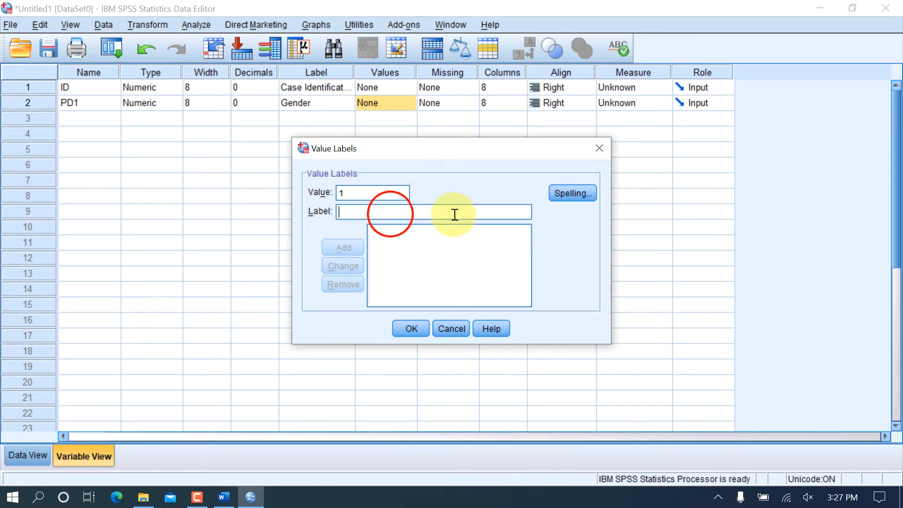
text(Male)
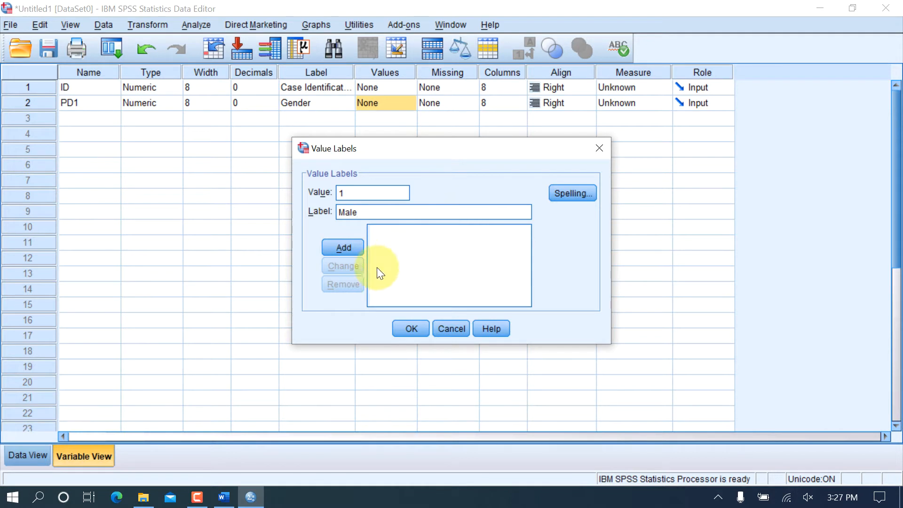
click(343, 247)
Add the value label 2 = "Female" to the PD1 variable and apply its value labels
click(385, 194)
text(2)
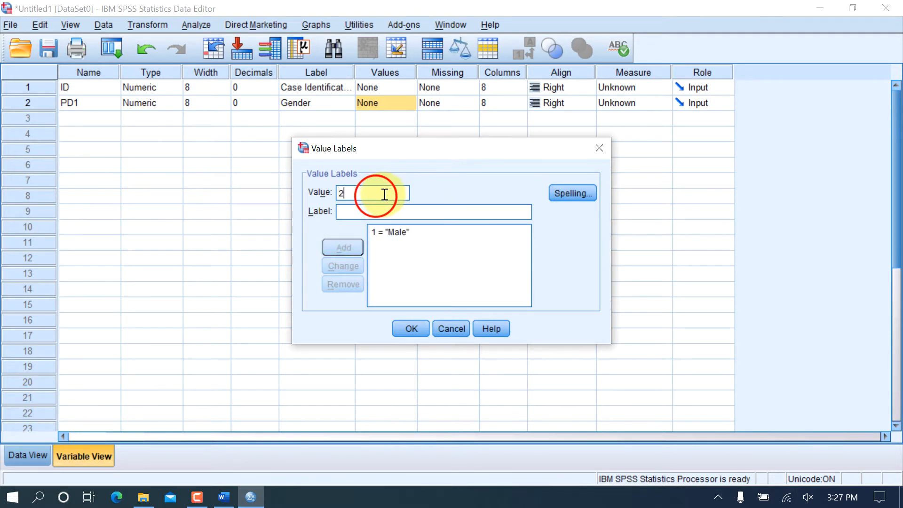
click(364, 211)
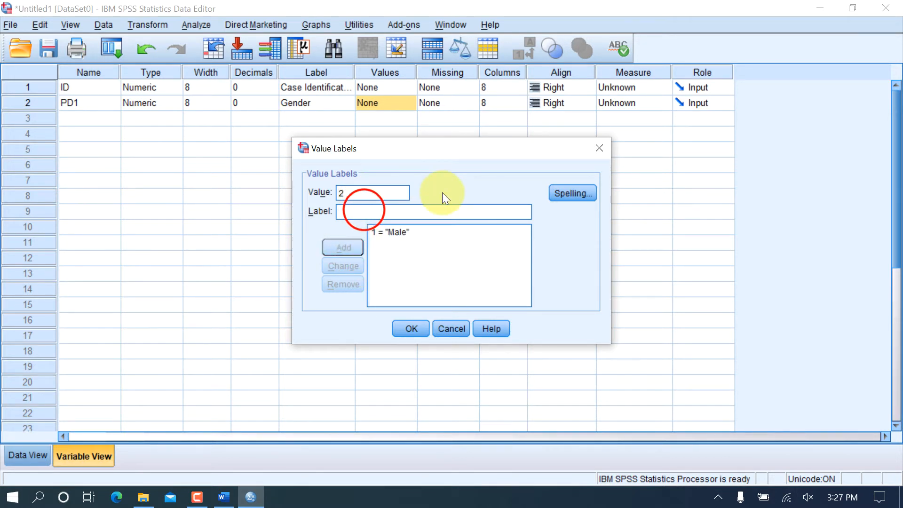
text(Female)
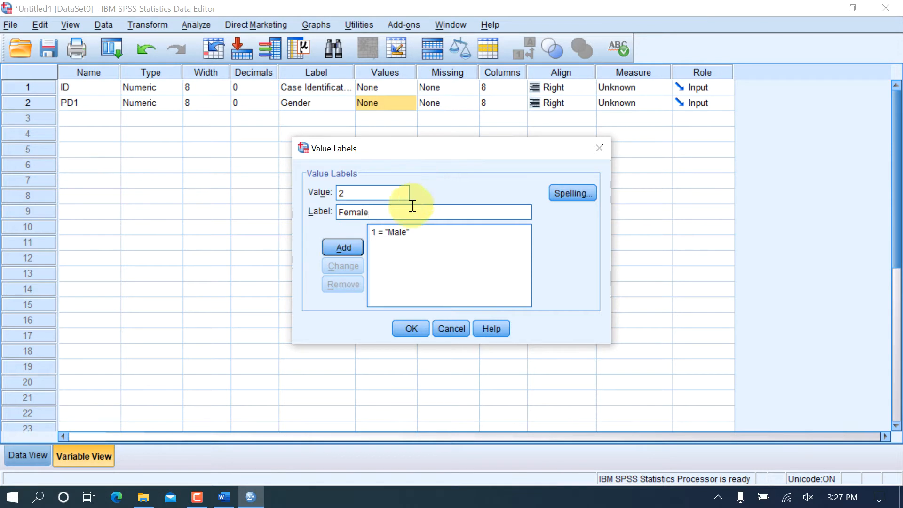
click(342, 248)
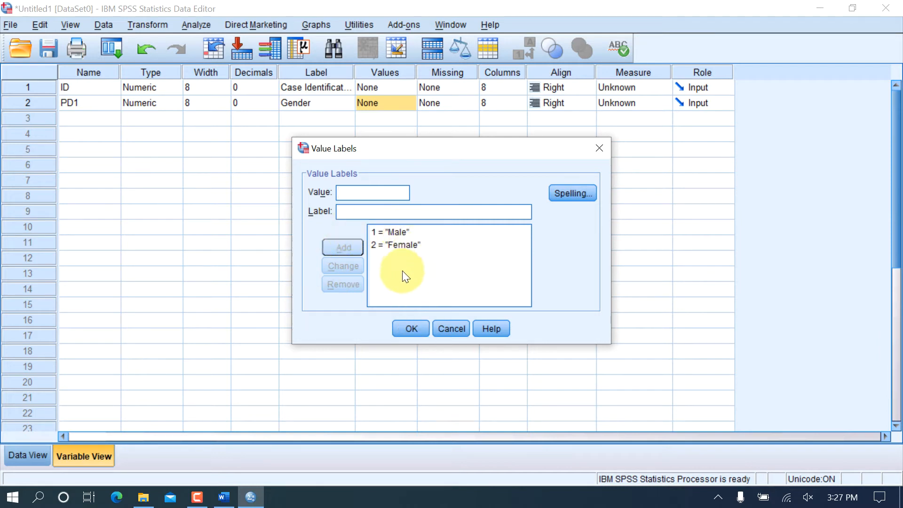
click(419, 331)
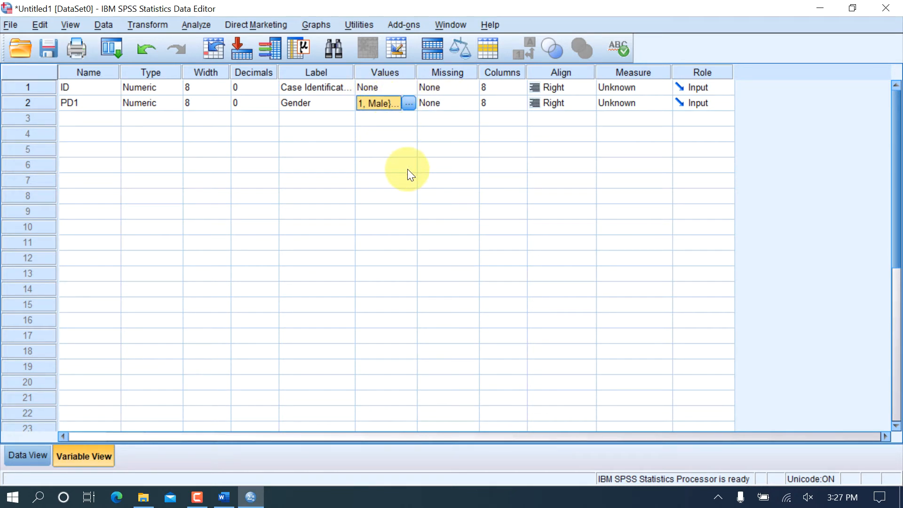
Set the measurement level of the PD1 variable to Ordinal
click(658, 101)
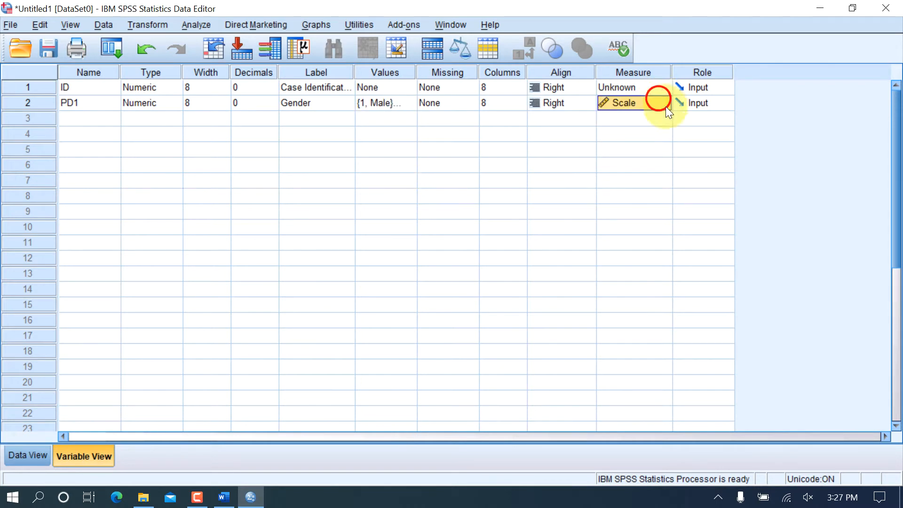
click(629, 97)
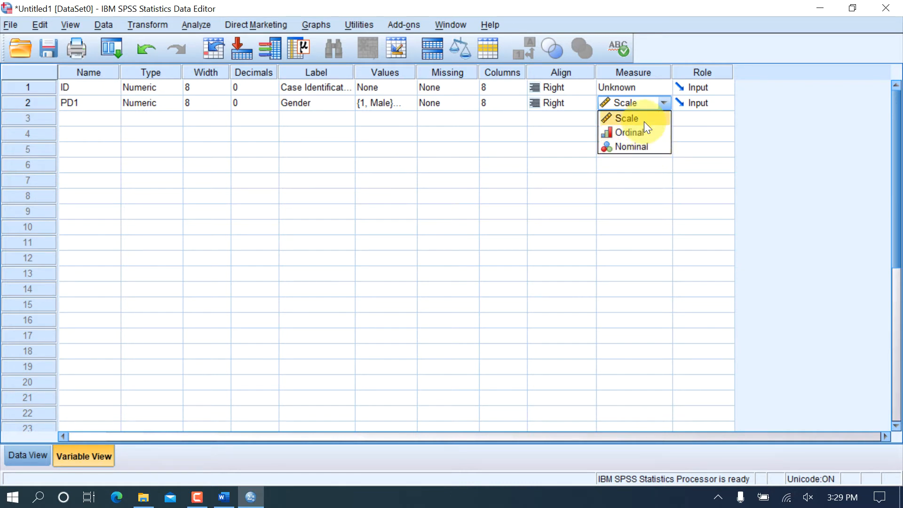
click(644, 130)
Set the measurement level of the ID variable to Scale
click(665, 90)
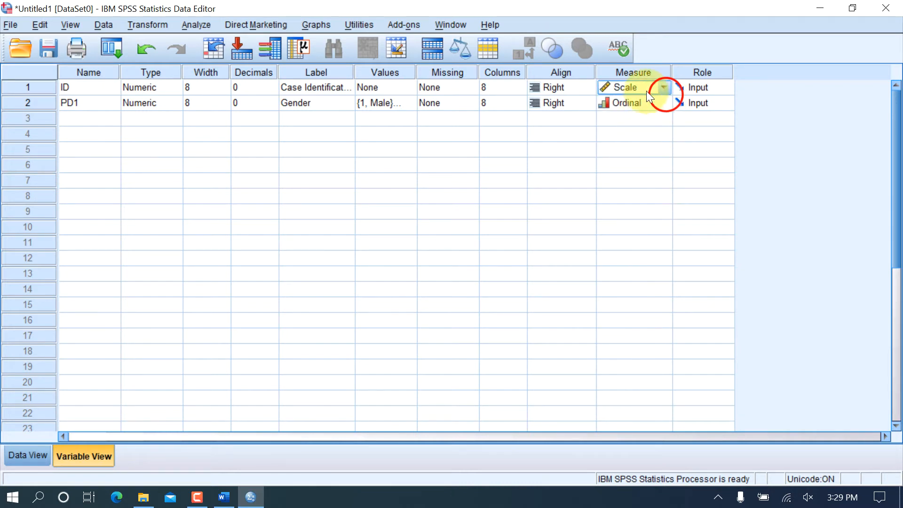
click(647, 88)
click(640, 100)
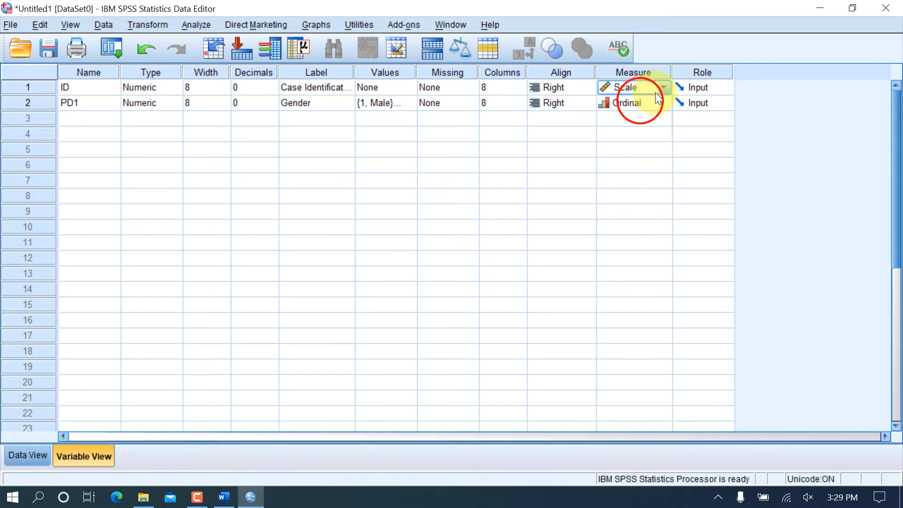
click(659, 88)
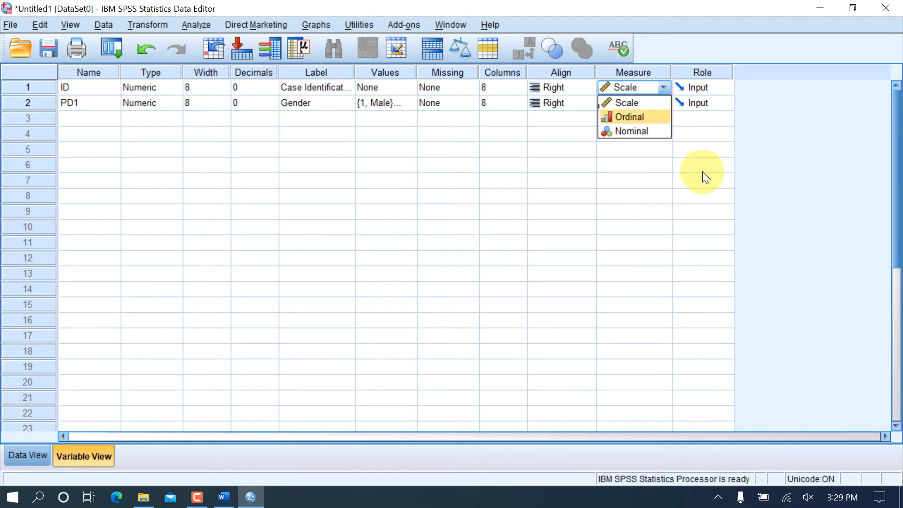
click(676, 163)
Set the measurement level of the PD1 variable to Scale, leaving the Nominal option unused
click(654, 98)
click(639, 117)
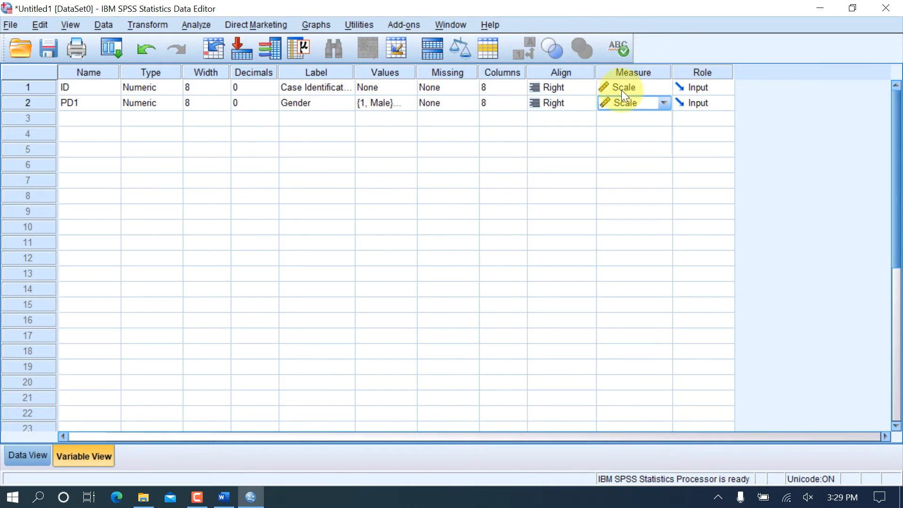
click(636, 102)
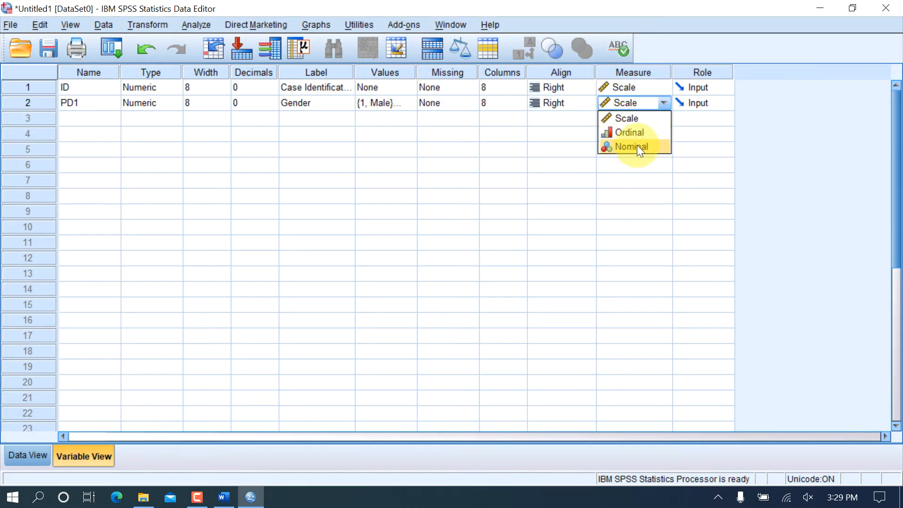
click(514, 134)
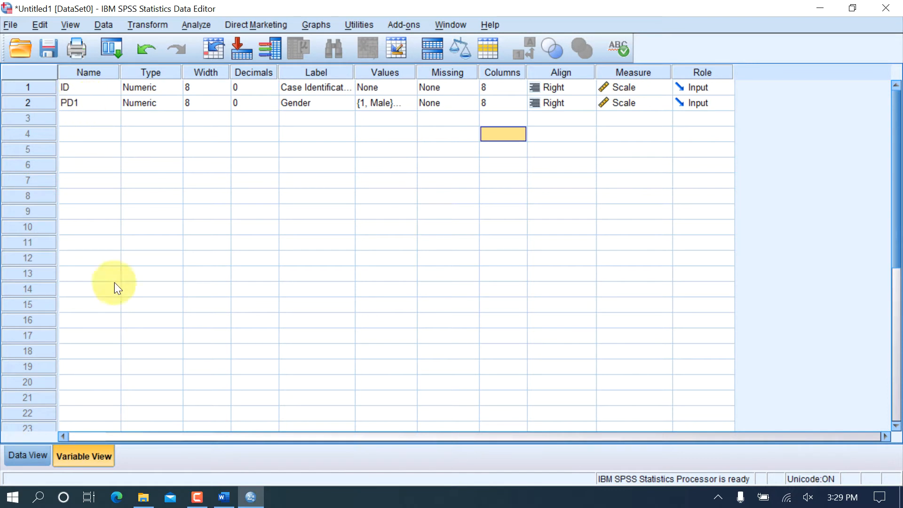
Enter the PD1 gender code 1 for the first case in the data sheet, and replace it with 2
click(29, 456)
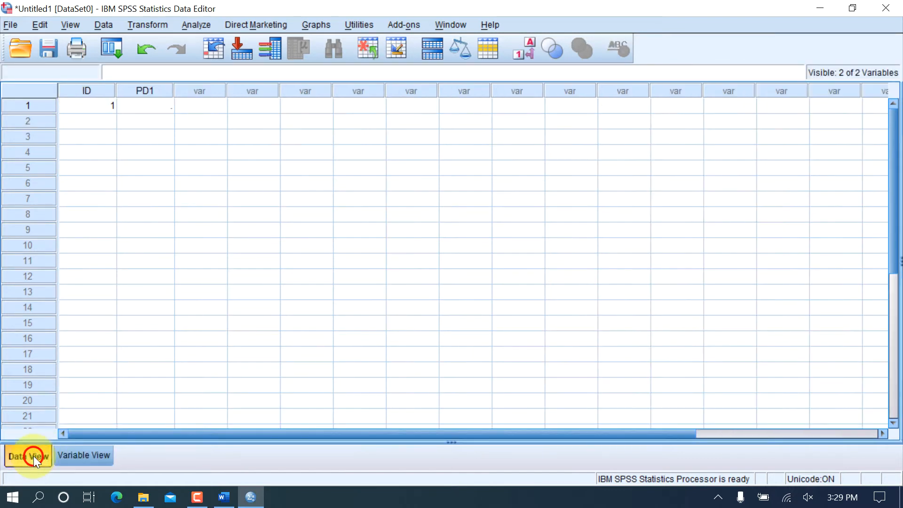
click(159, 106)
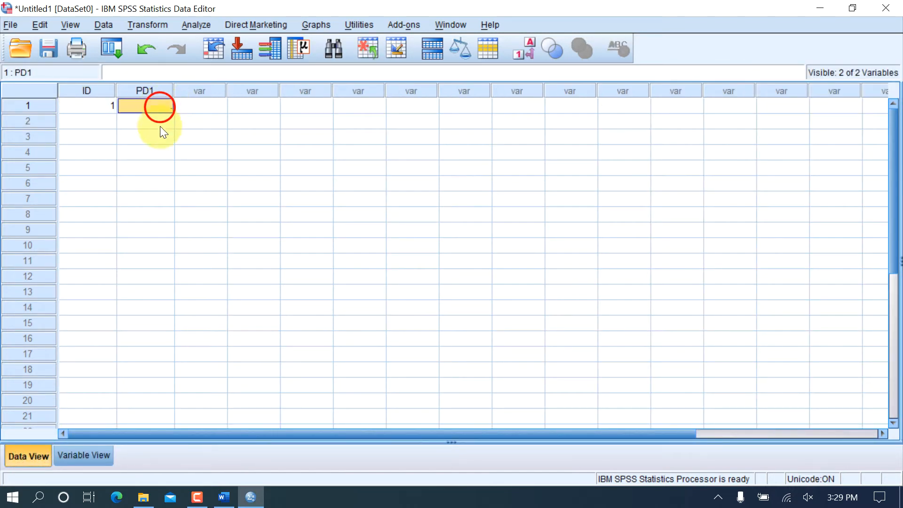
text(1)
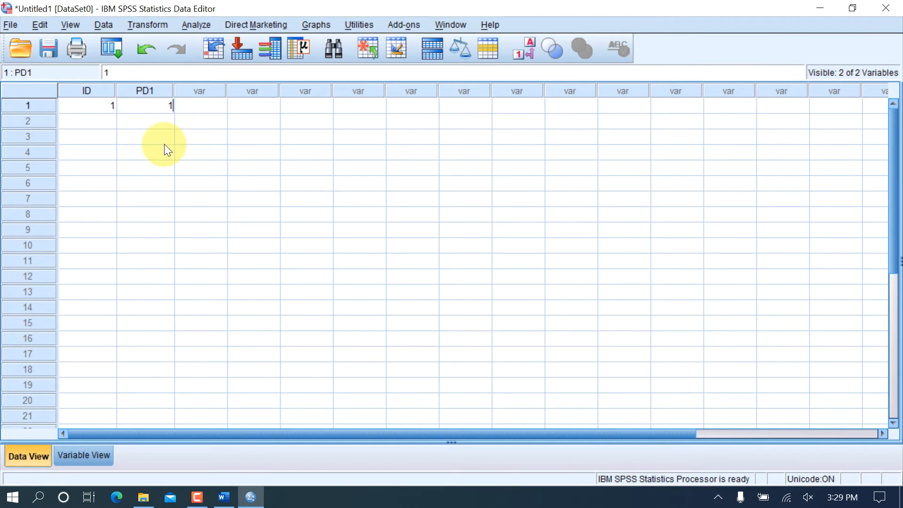
click(163, 107)
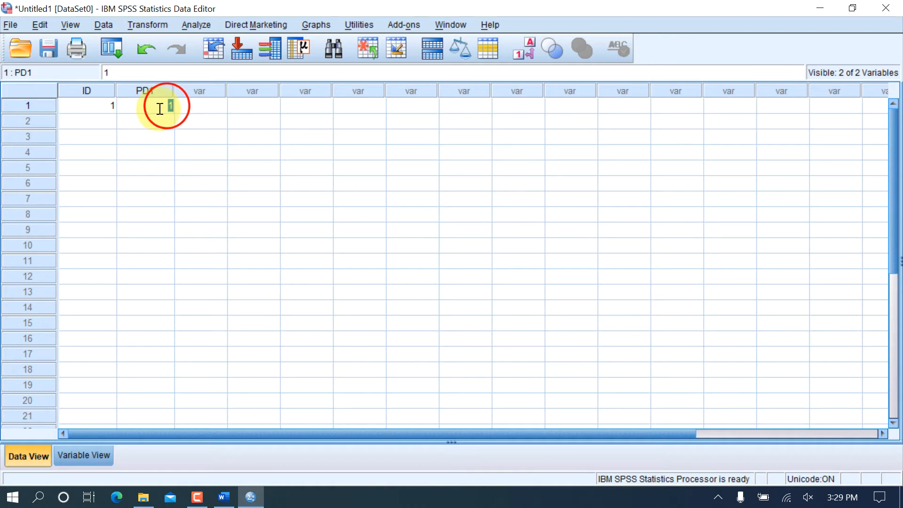
text(2)
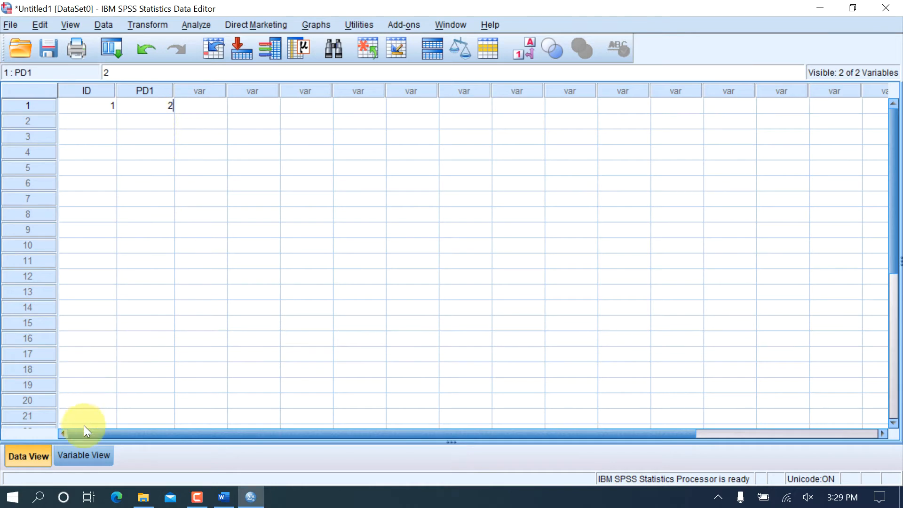
Switch to the Word questionnaire and examine the age question's code and answer options
click(224, 497)
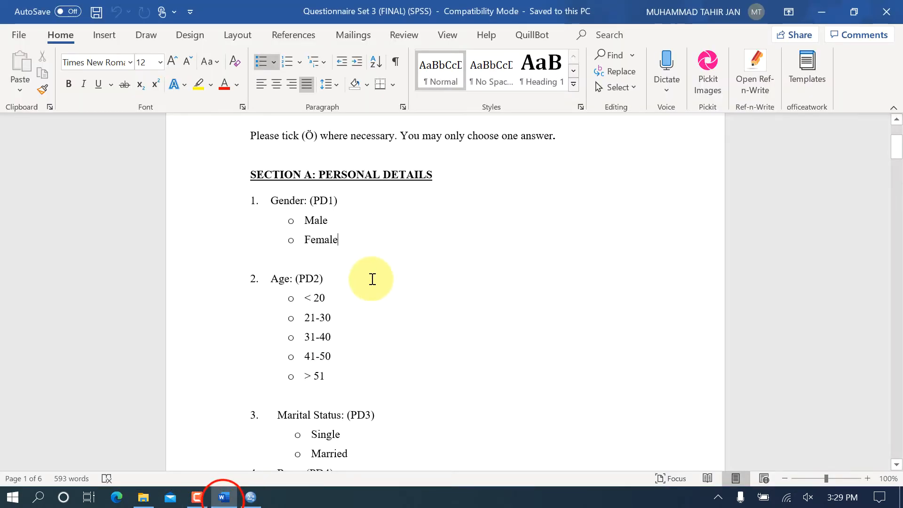
scroll(357, 272, down, 1)
click(313, 243)
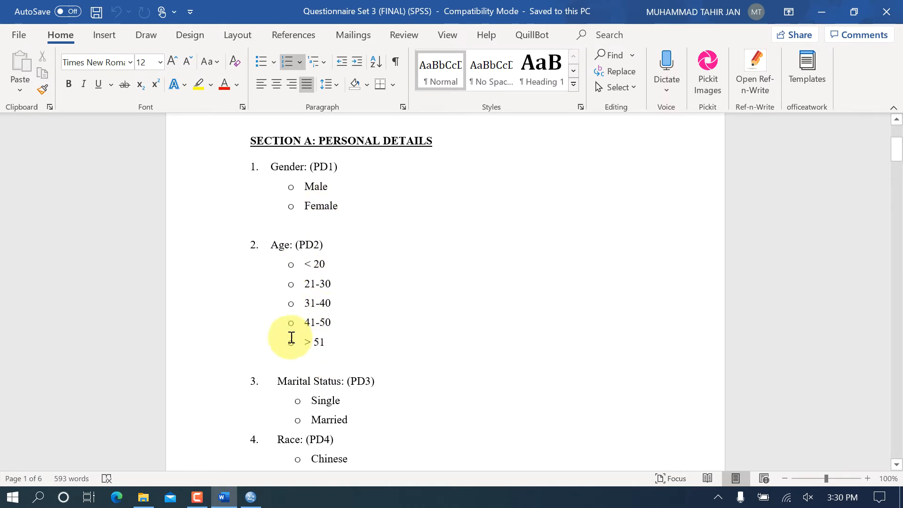
Switch back to SPSS and define a third variable named PD2 with 0 decimals and the label "Age"
click(249, 497)
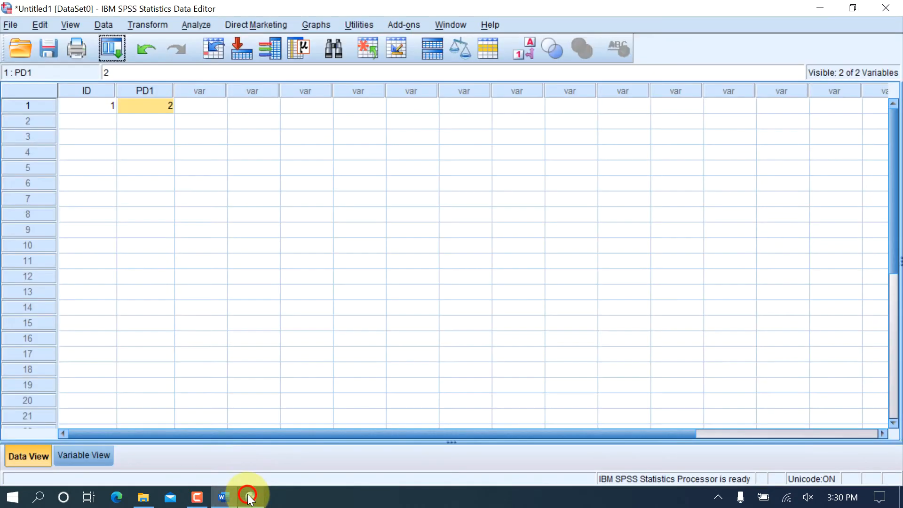
click(98, 454)
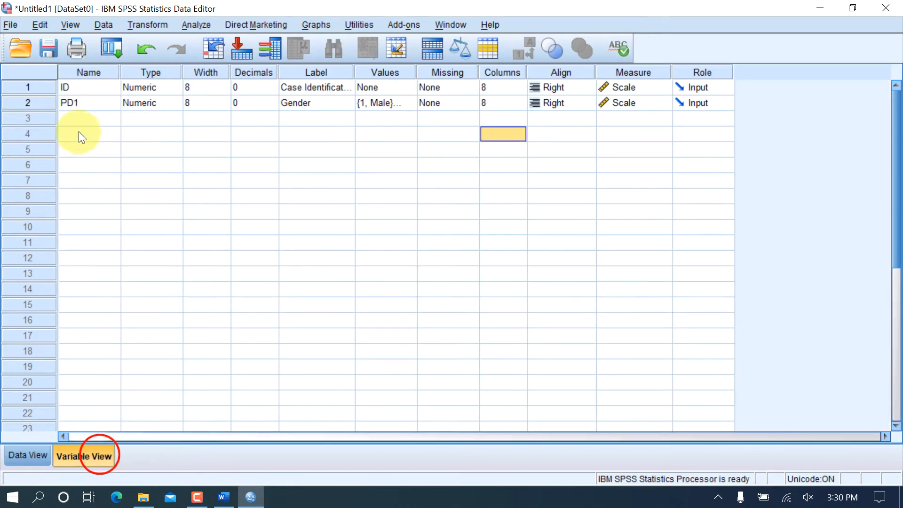
click(85, 118)
key(Caps_Lock)
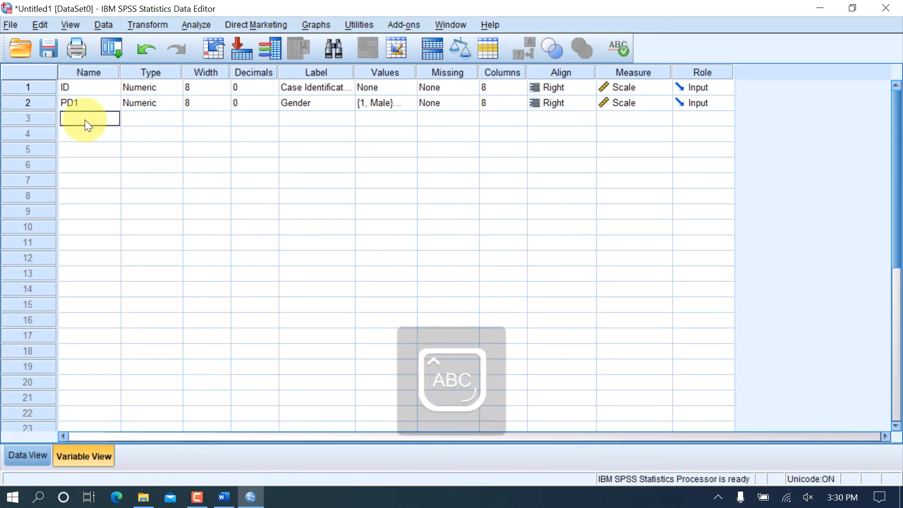
key(Caps_Lock)
click(270, 115)
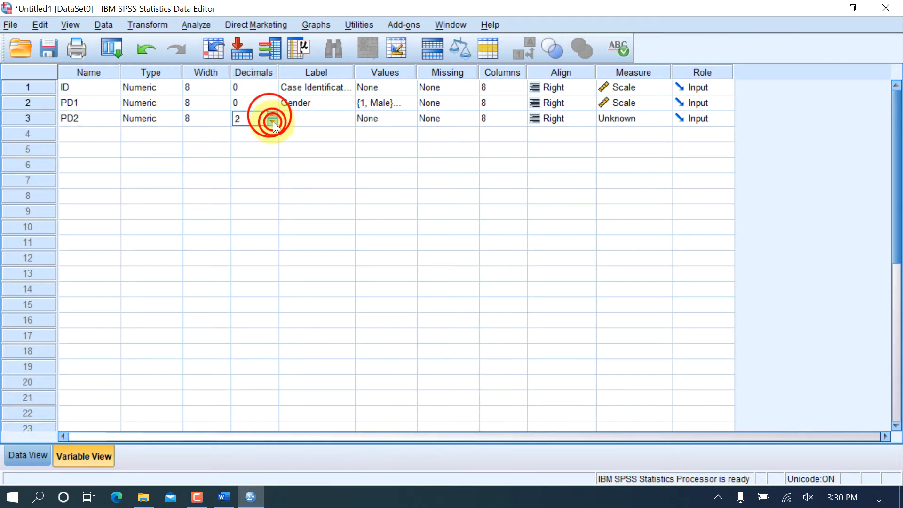
click(273, 121)
click(274, 122)
click(316, 117)
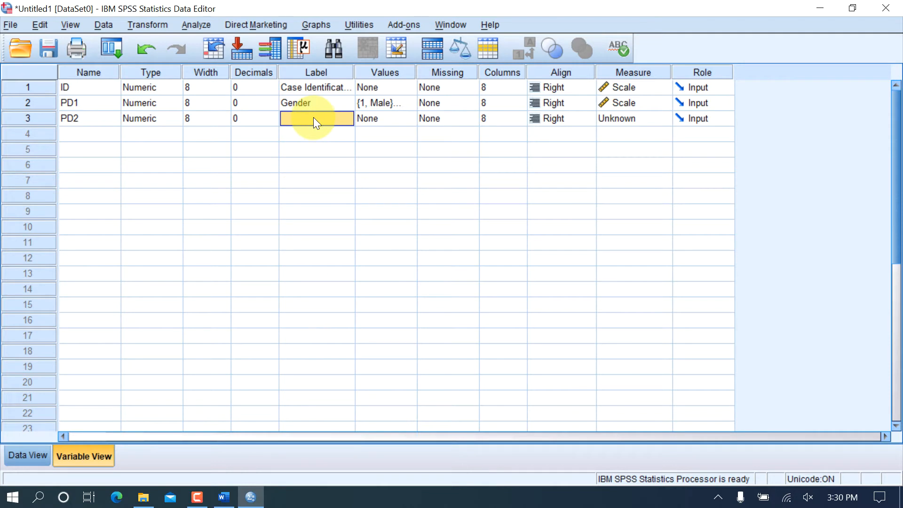
text(Age)
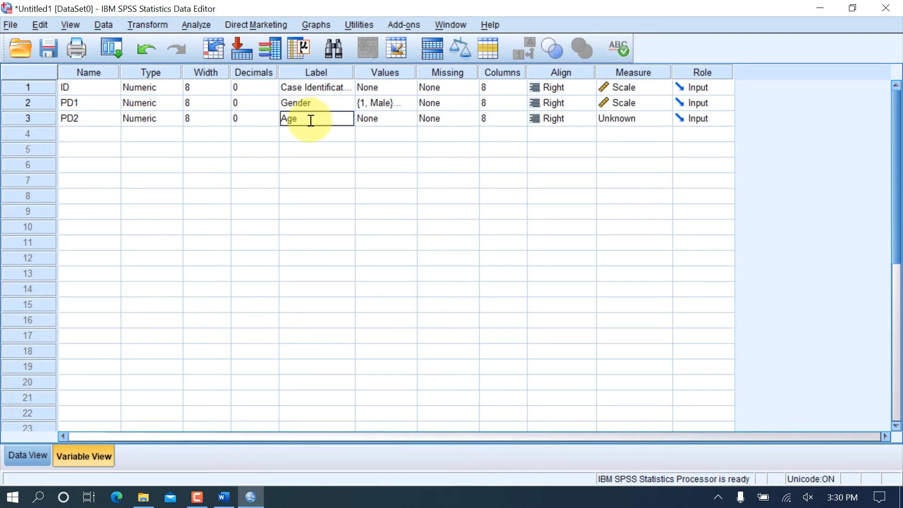
Open the value labels of the PD2 variable and check the first age option in the Word questionnaire
click(394, 119)
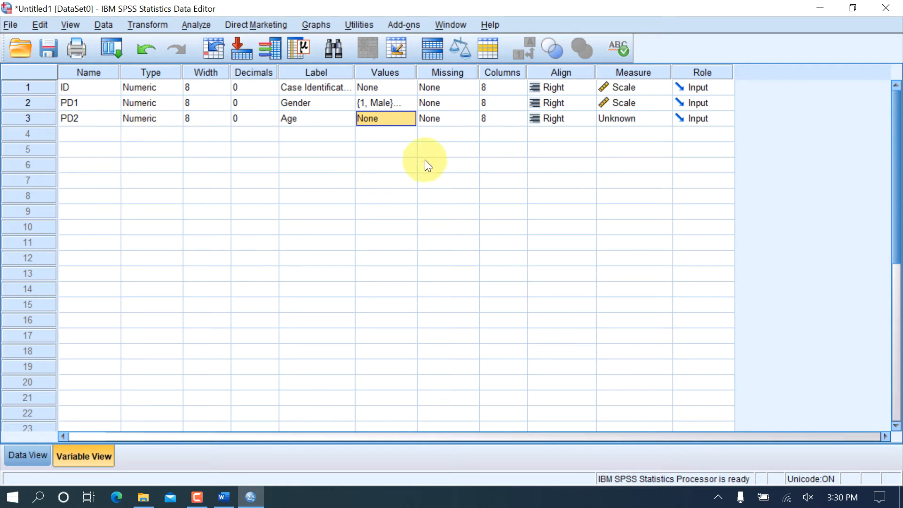
click(385, 118)
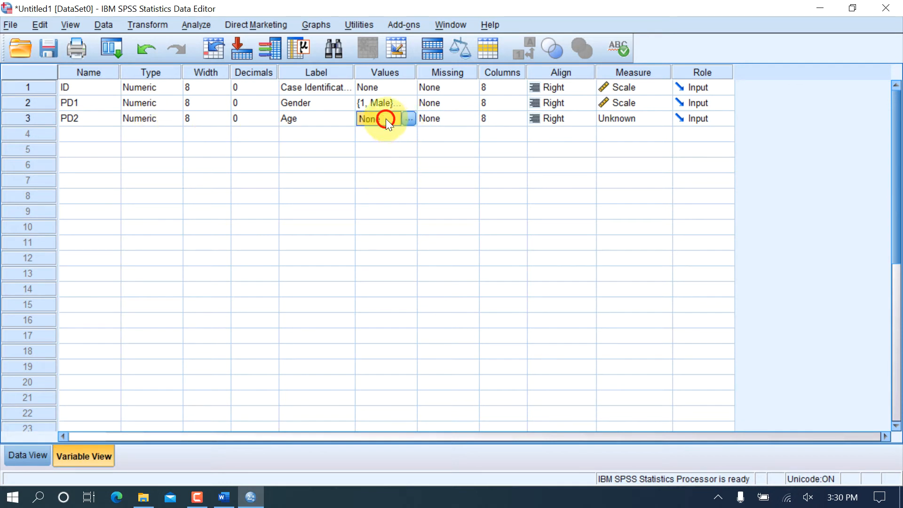
click(408, 118)
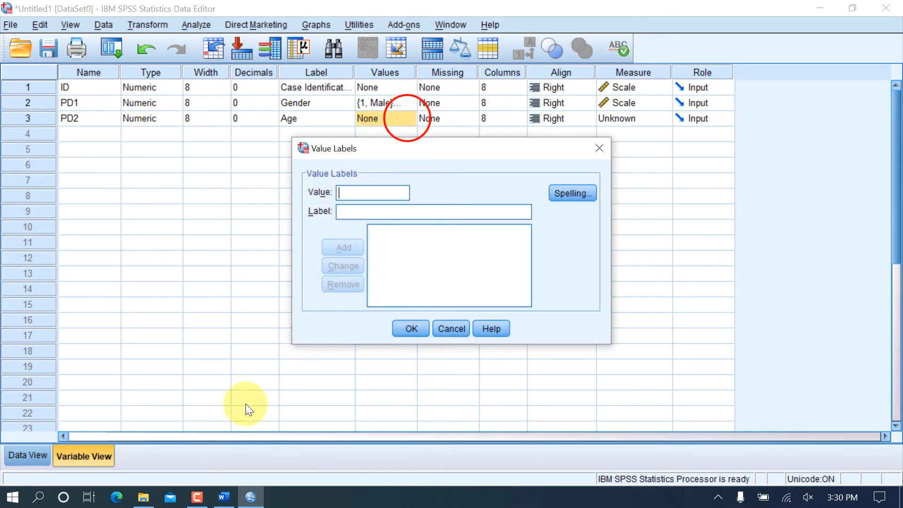
mouse_move(235, 501)
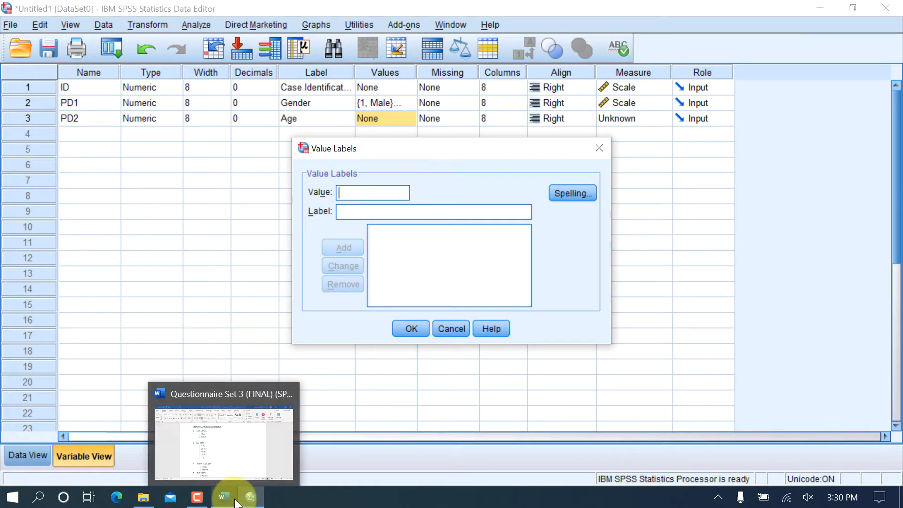
click(215, 453)
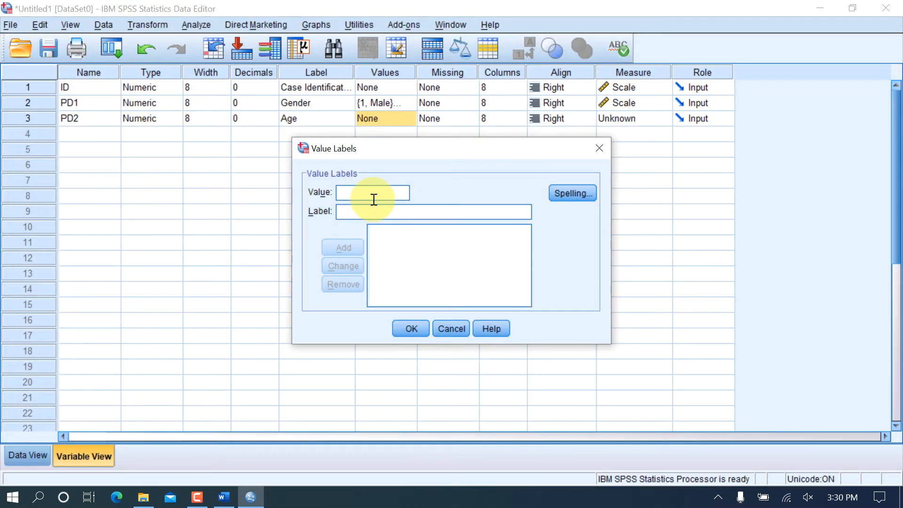
Add the value label 1 = "Less than 20" to the PD2 variable in SPSS
text(1)
click(374, 208)
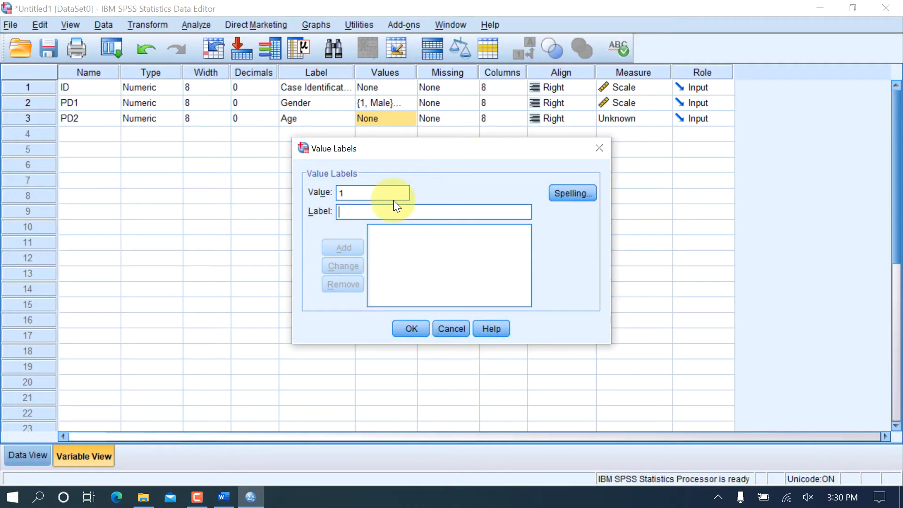
text(Less)
text(than 20)
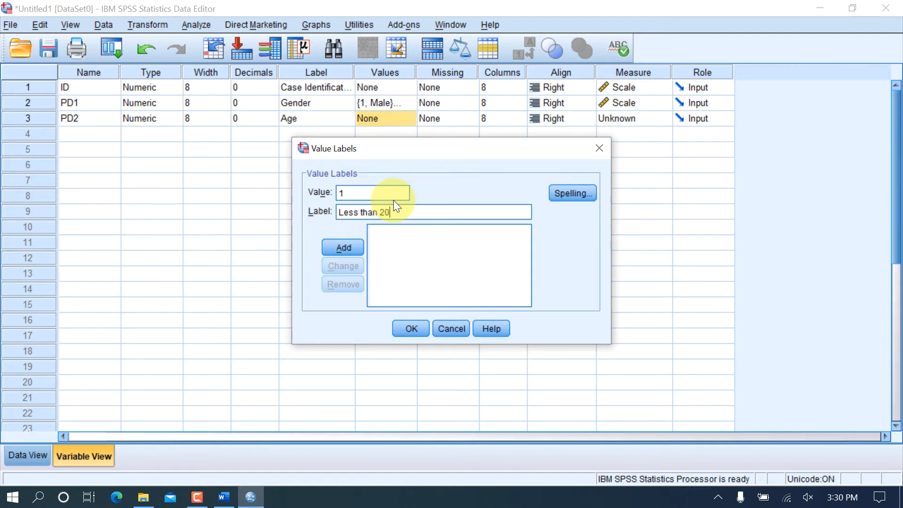
key(Return)
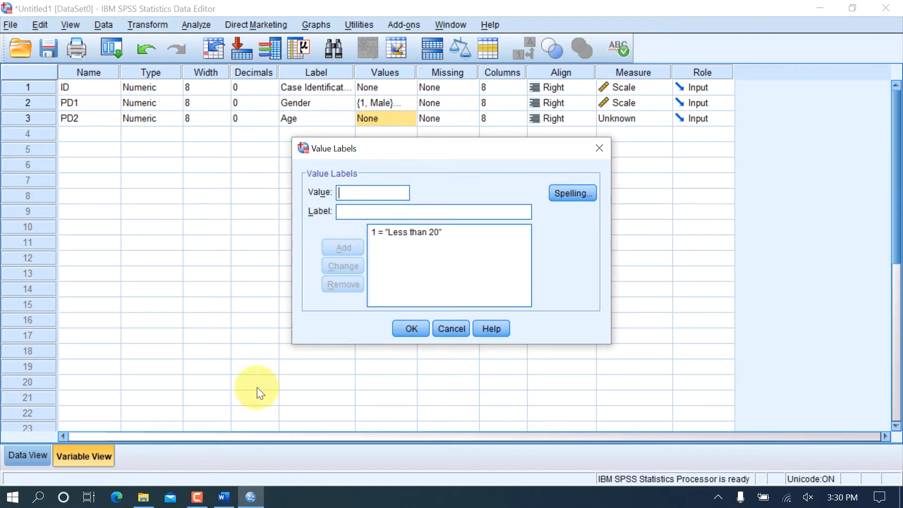
Add the value labels 2 = "21-30" and 3 = "31-40" to the PD2 variable, following the age options in the Word questionnaire
mouse_move(225, 493)
click(224, 448)
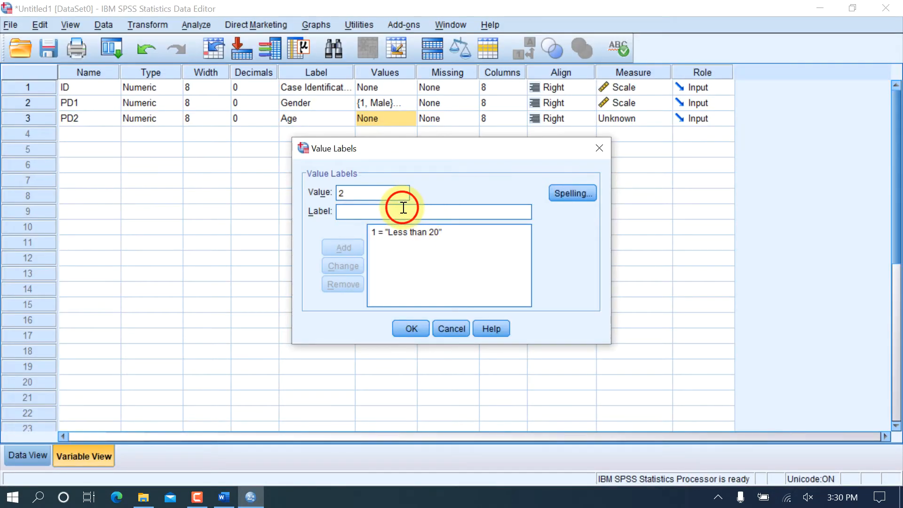
click(403, 207)
text(21-30)
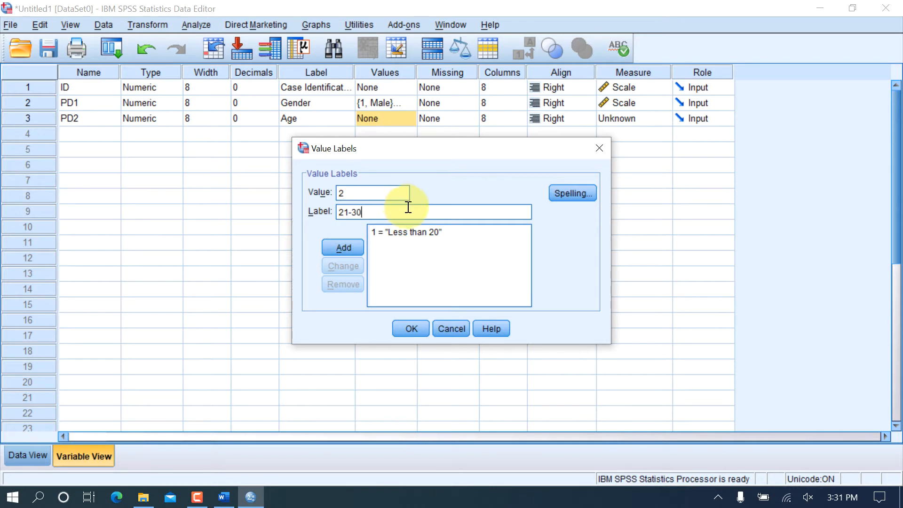
click(350, 245)
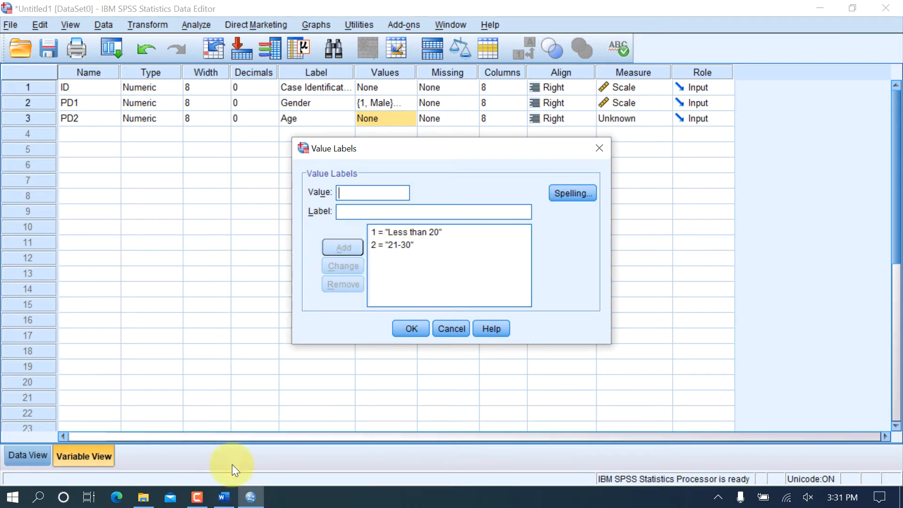
mouse_move(220, 499)
mouse_move(212, 447)
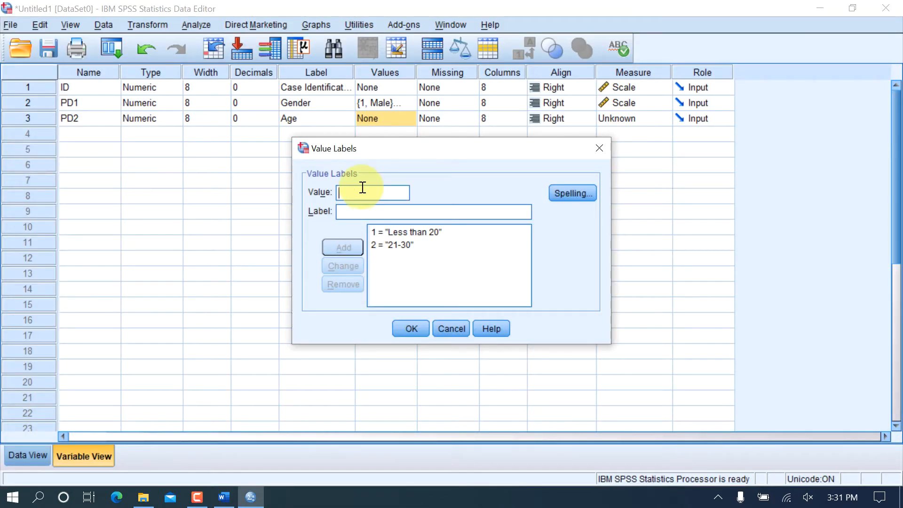
text(21)
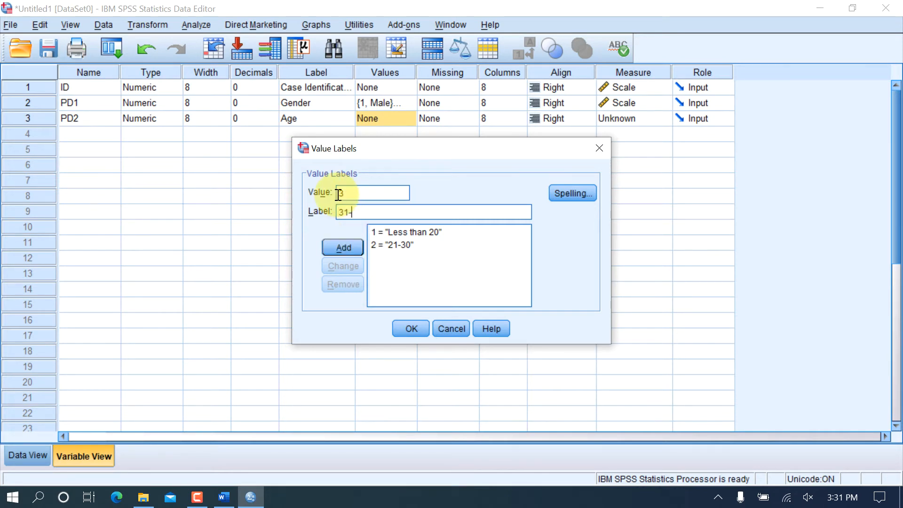
click(346, 249)
Add the value labels 4 = "41-50" and 5 = "More than 51" to PD2 and accept the value labels
click(356, 192)
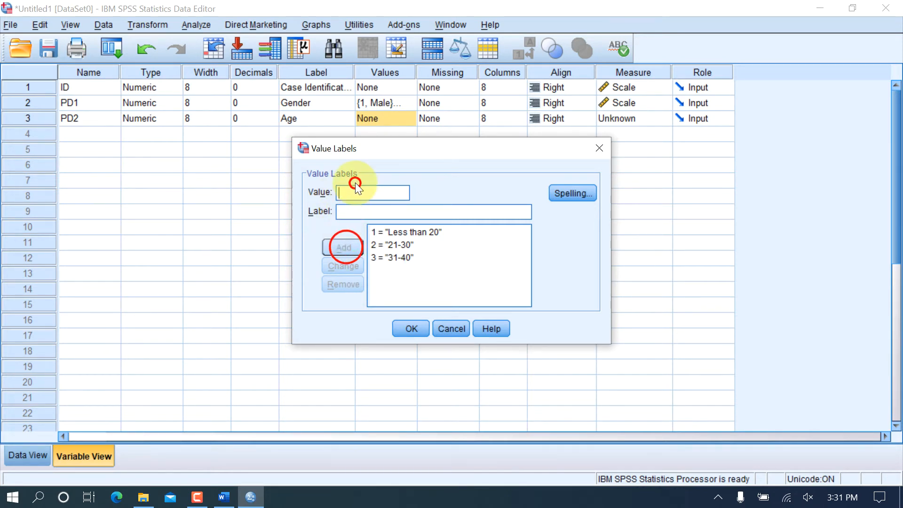
text(4)
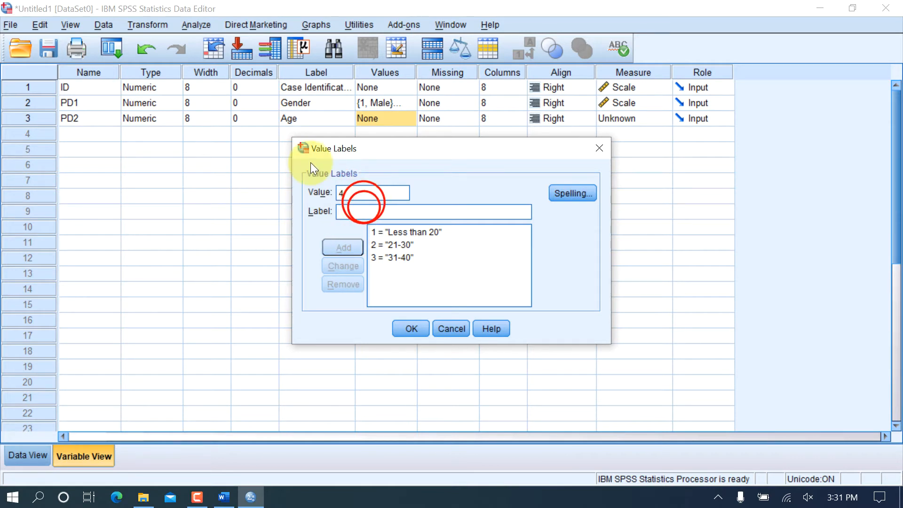
text(41-50)
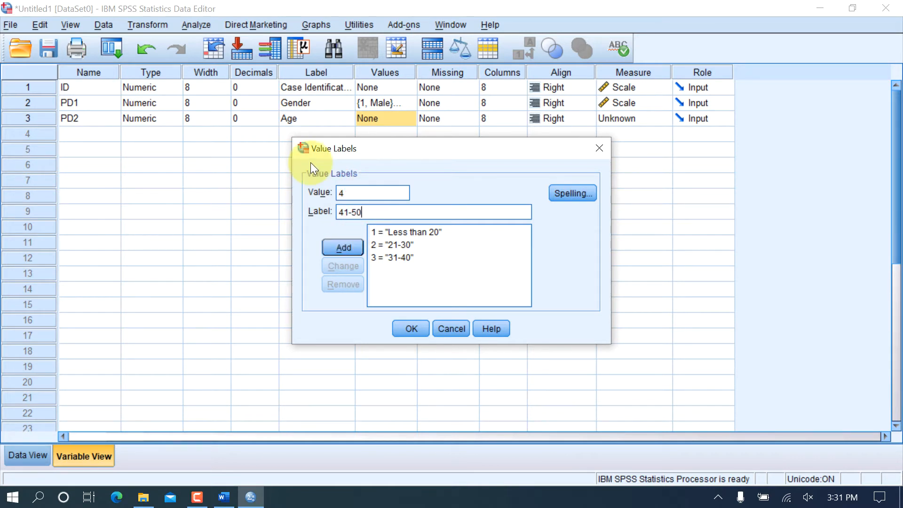
click(339, 246)
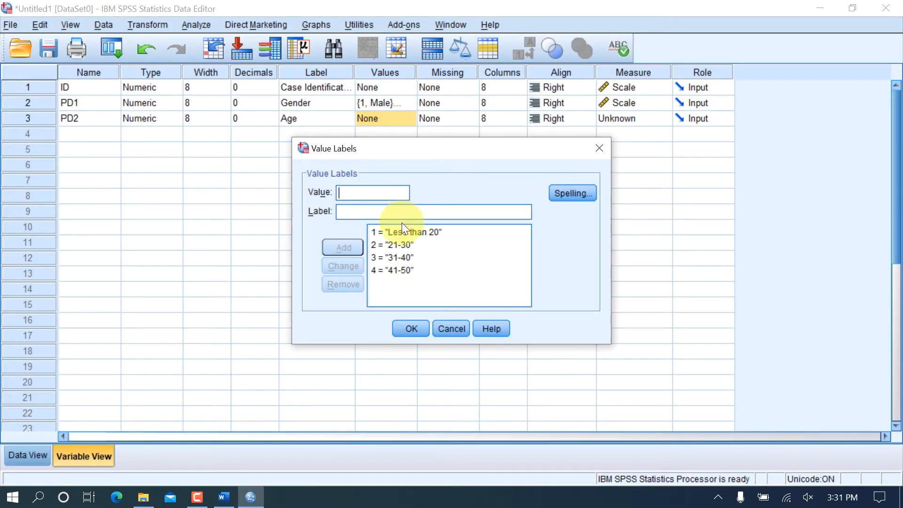
click(389, 196)
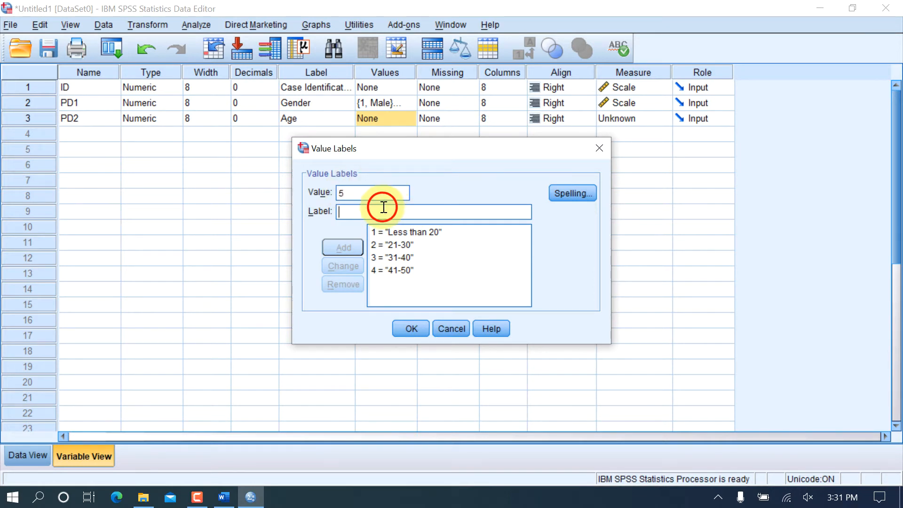
text(More than 5)
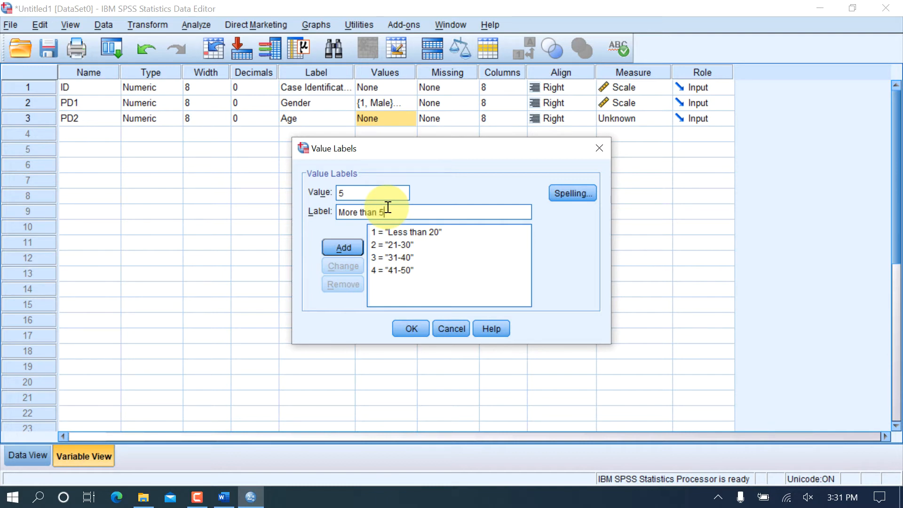
text(0)
click(348, 242)
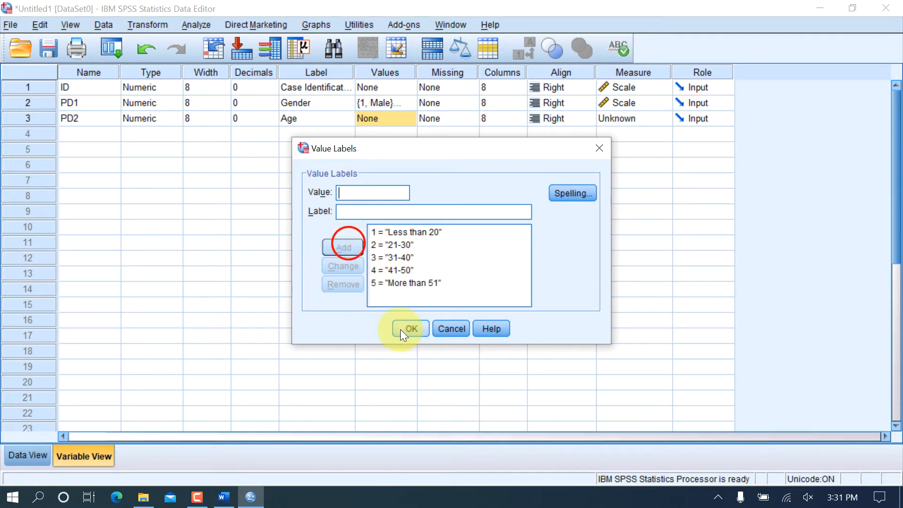
click(399, 329)
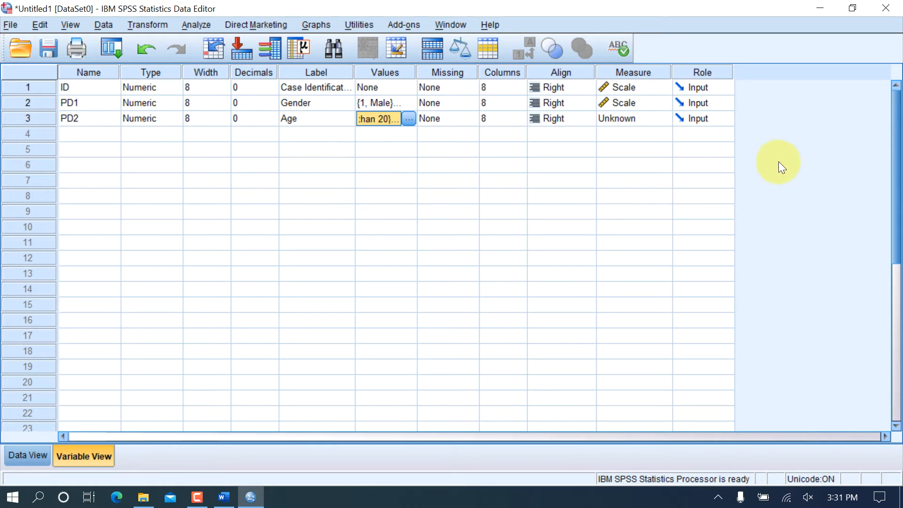
Set the measurement level of the PD2 variable to Scale
click(649, 122)
click(640, 134)
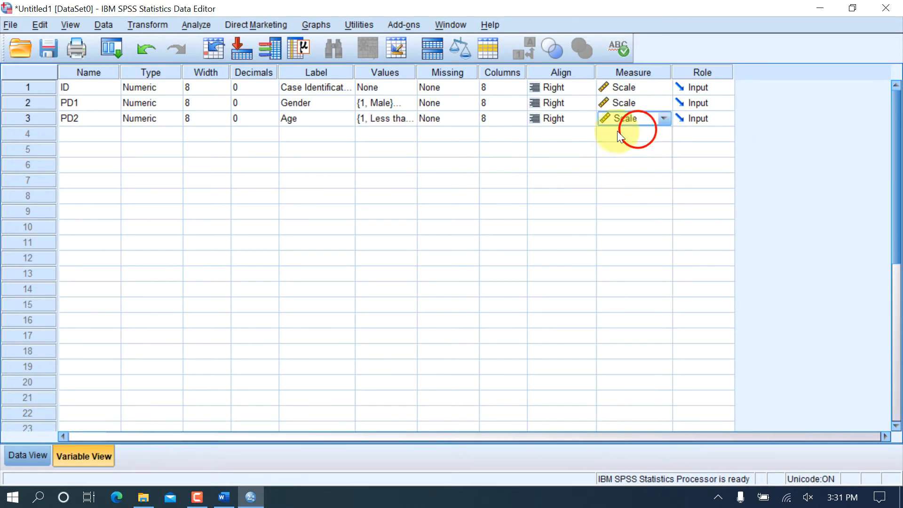
click(626, 121)
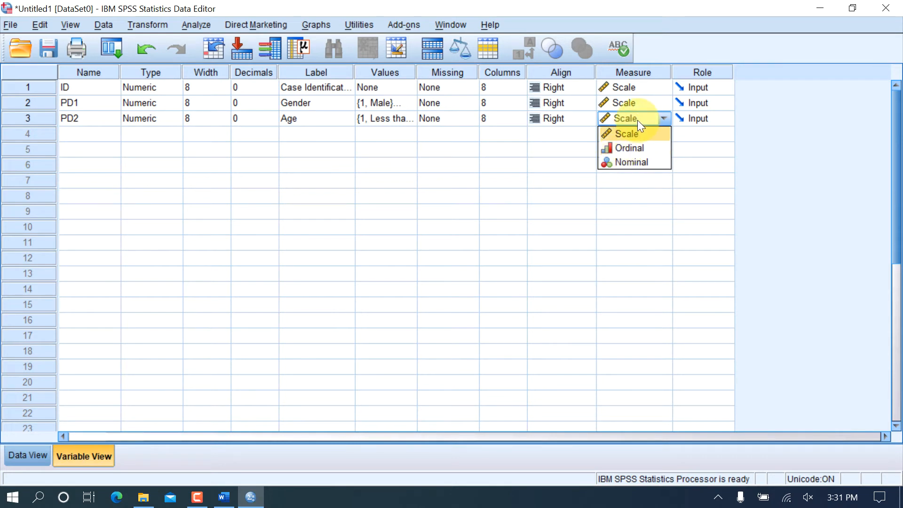
click(572, 136)
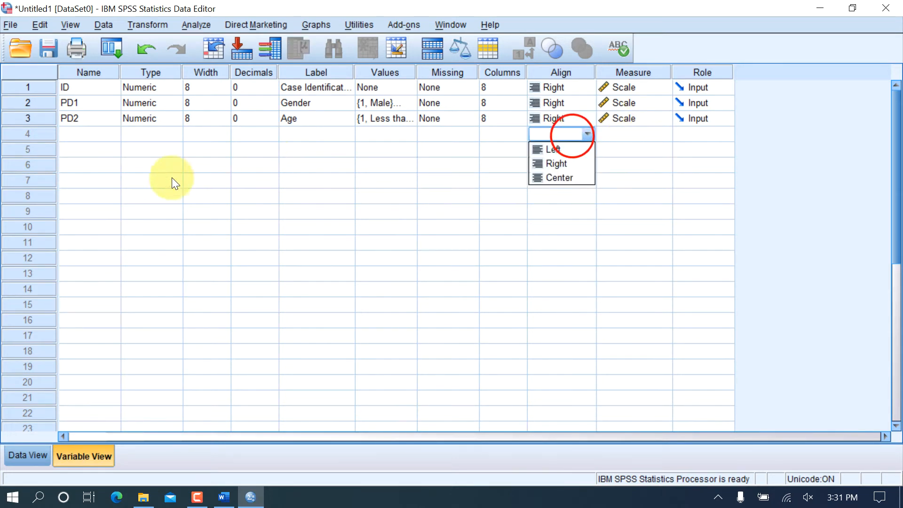
Switch to the coded Word questionnaire and examine the item codes in Section B: Customer Satisfaction, marking the first item's code
click(224, 496)
scroll(426, 268, down, 5)
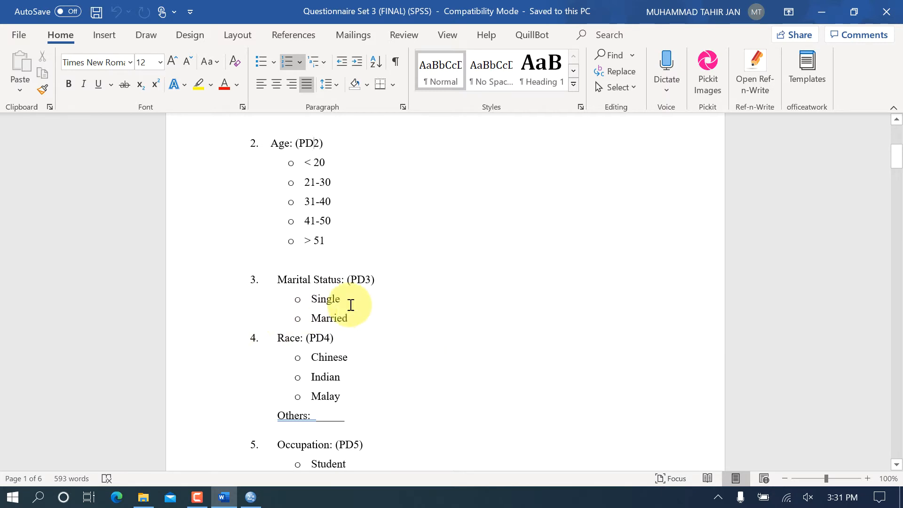
scroll(399, 260, down, 10)
scroll(416, 273, down, 15)
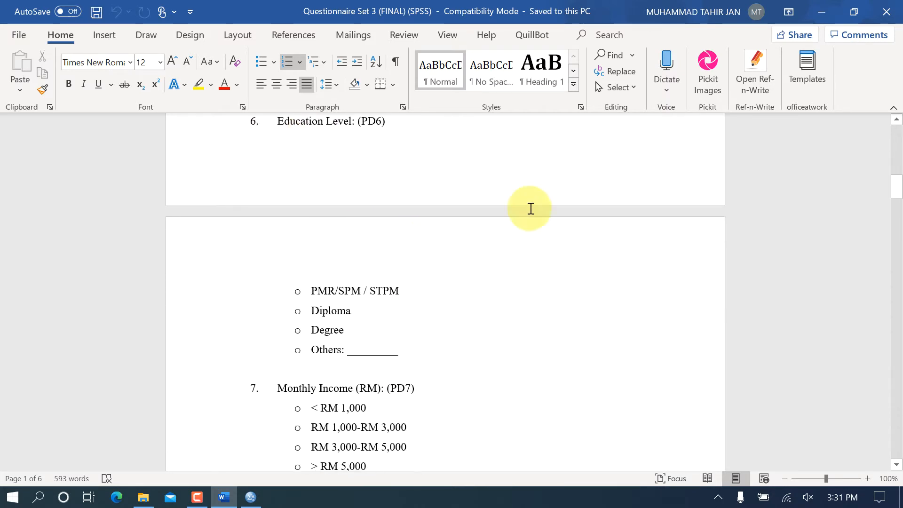
scroll(377, 254, down, 20)
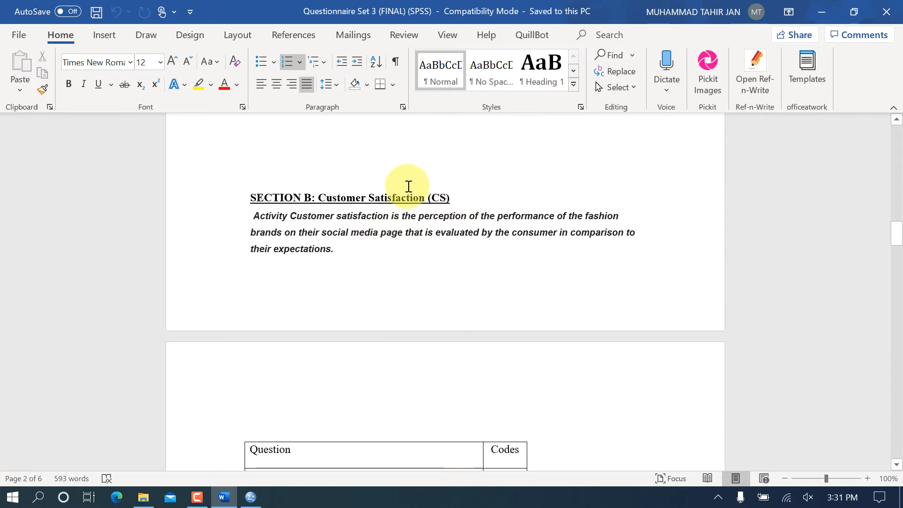
scroll(437, 209, down, 2)
scroll(437, 210, down, 6)
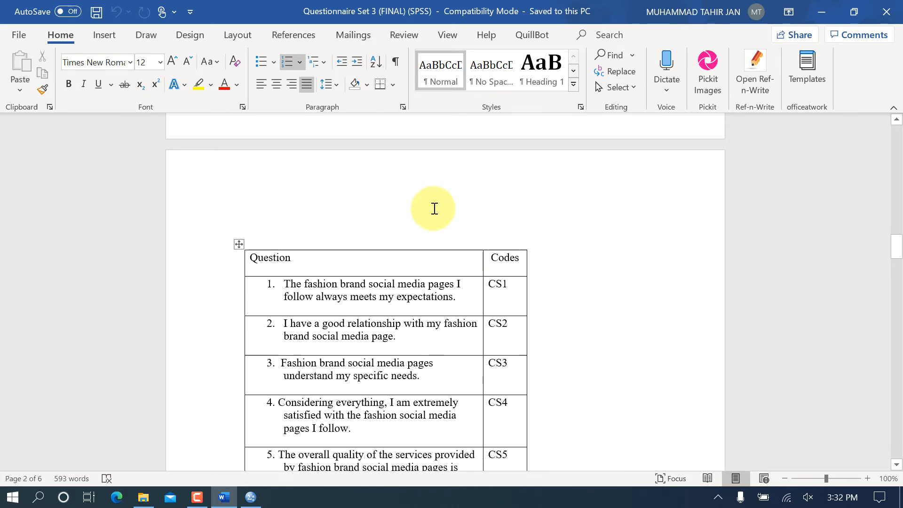
scroll(434, 211, up, 7)
scroll(433, 221, down, 10)
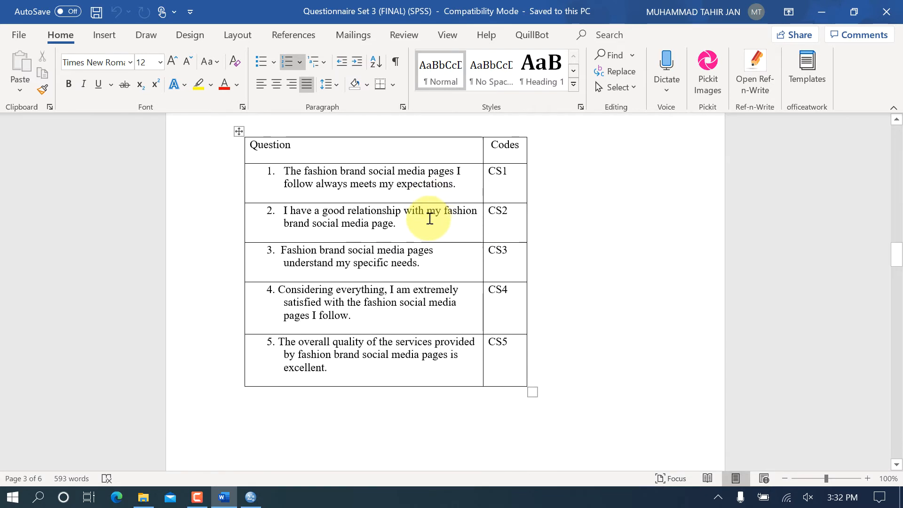
double_click(492, 175)
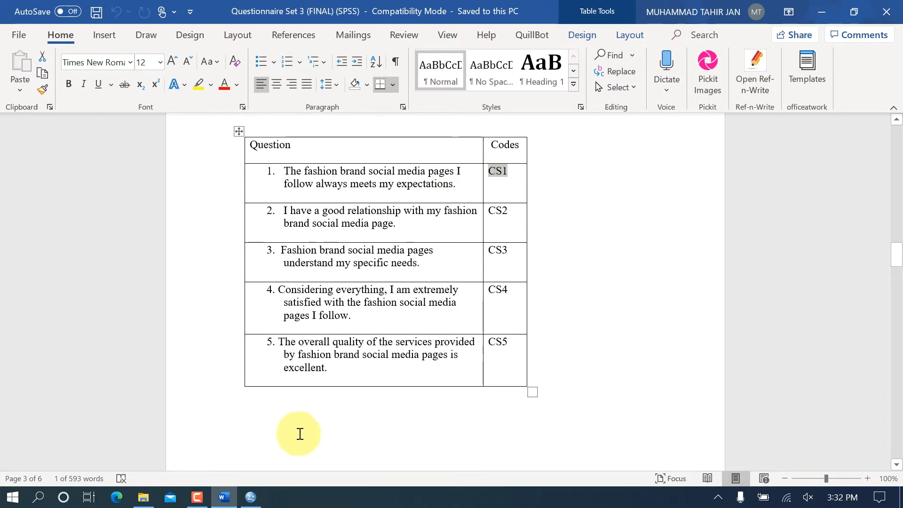
Open the file Questionnaire Set 2 (FINAL)(survey) from File Explorer and examine the agreement scale above the customer satisfaction items
click(144, 496)
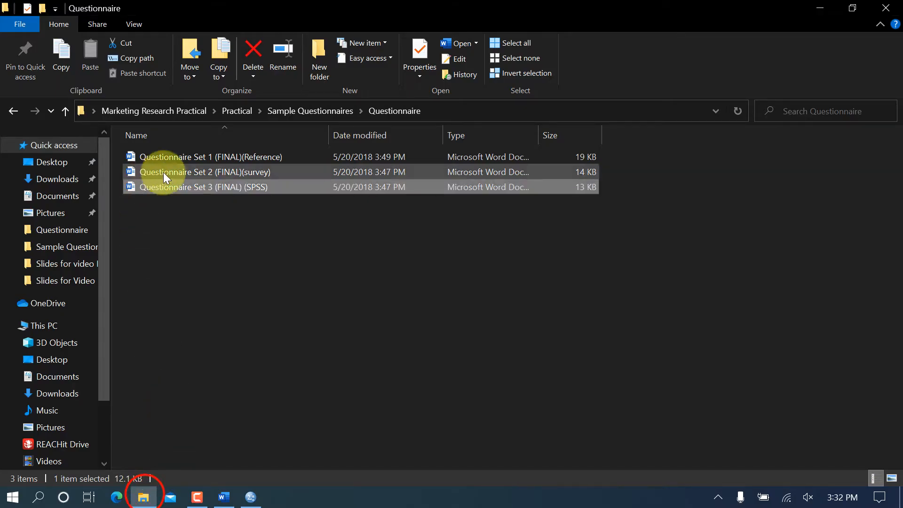
double_click(230, 174)
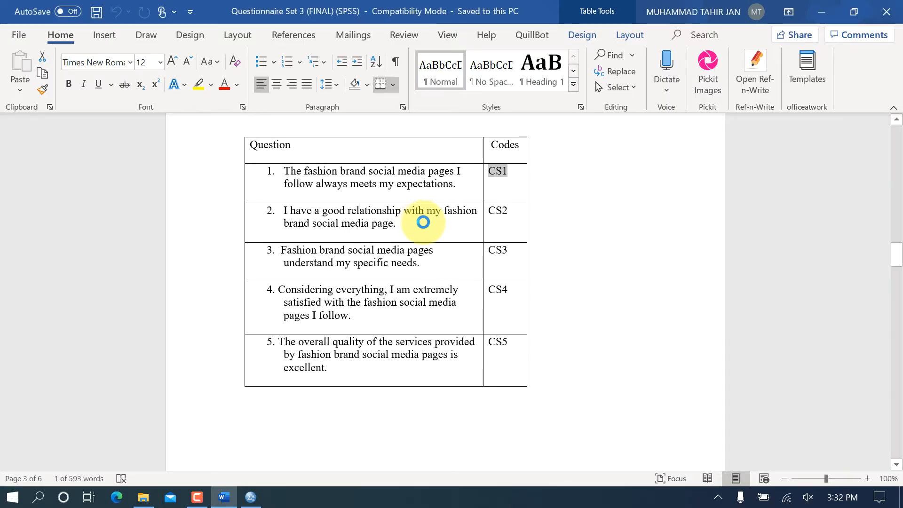
scroll(489, 277, down, 15)
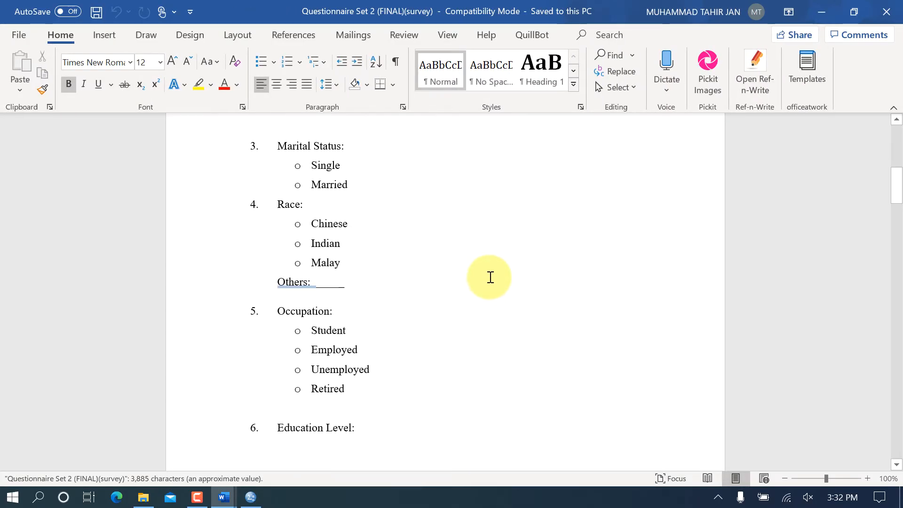
scroll(490, 276, down, 12)
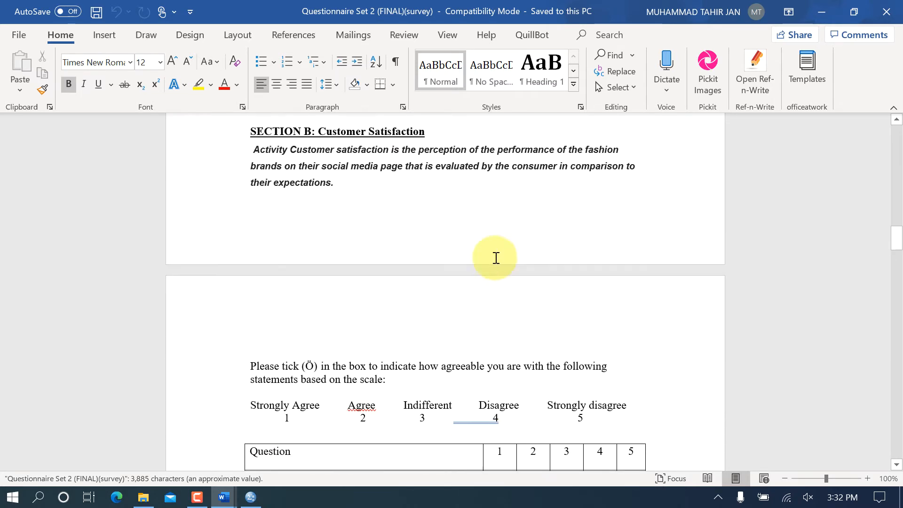
scroll(494, 258, up, 3)
scroll(470, 249, down, 10)
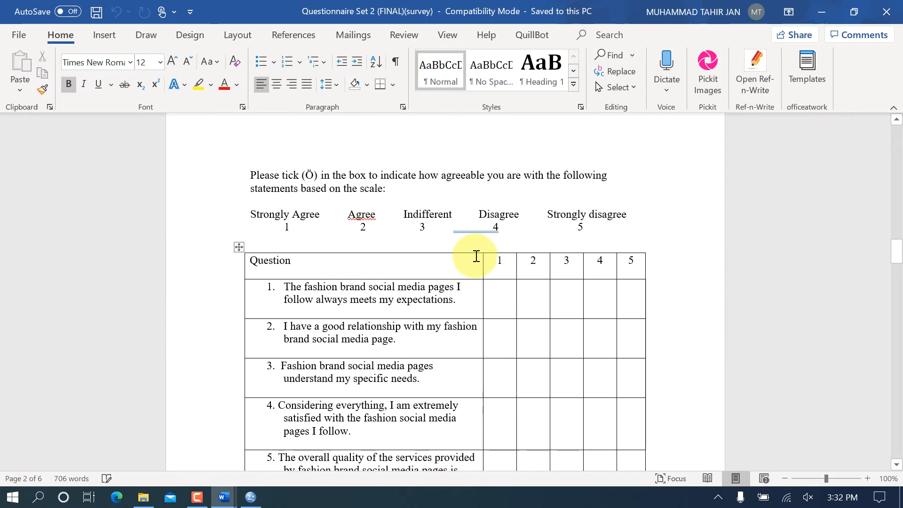
scroll(409, 197, up, 1)
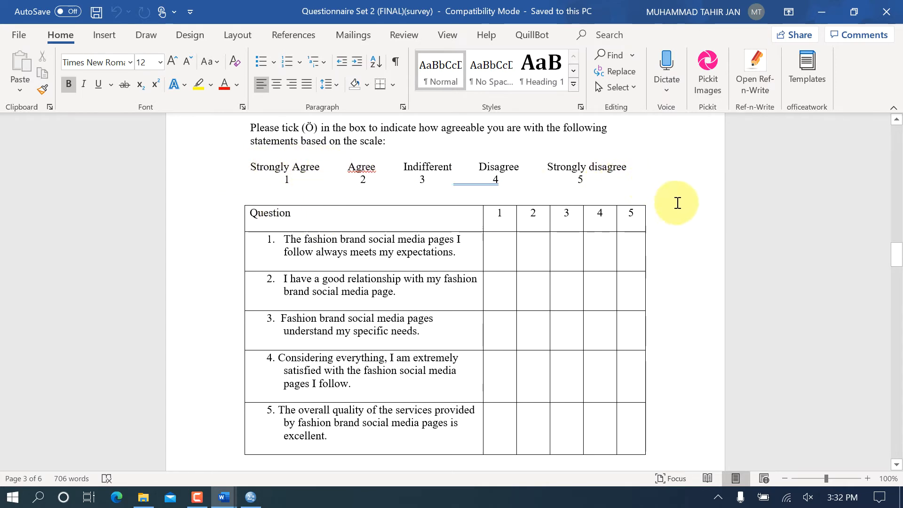
scroll(423, 263, down, 1)
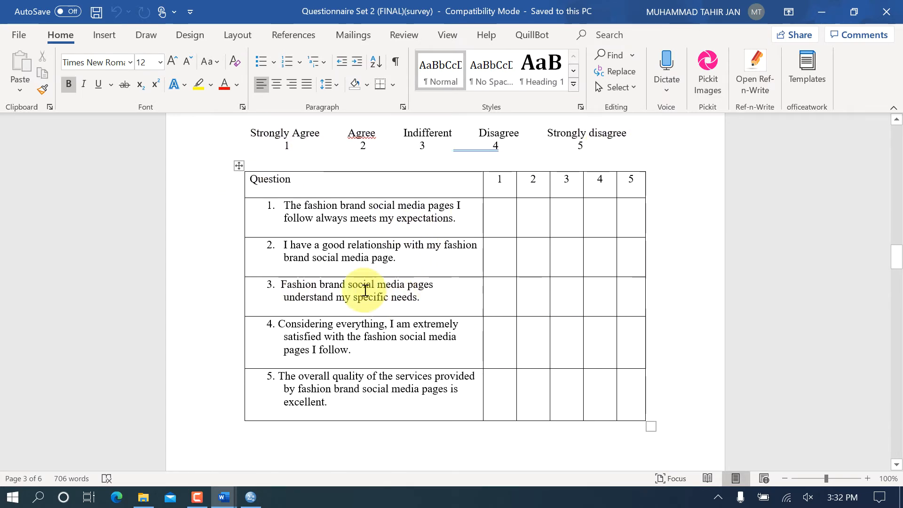
scroll(365, 288, up, 1)
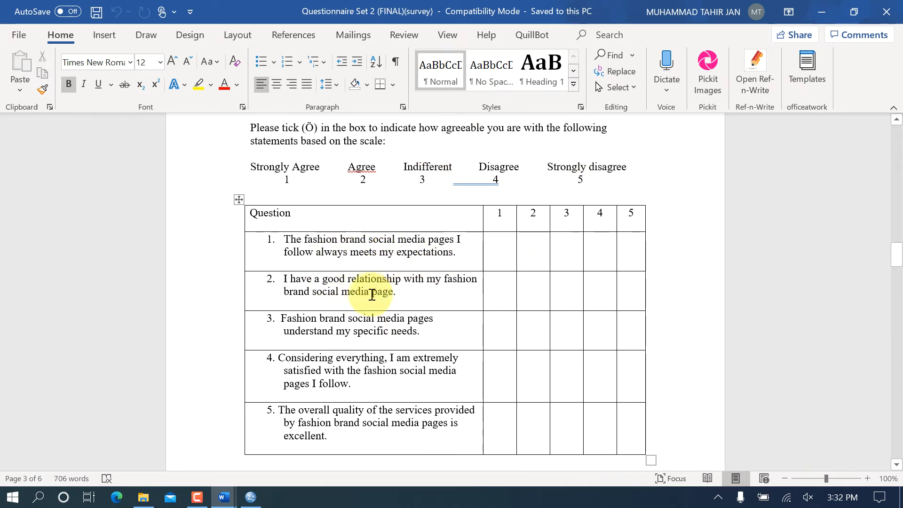
Return to Questionnaire Set 3 (FINAL) (SPSS) and check the code and wording of the first customer satisfaction item
click(250, 497)
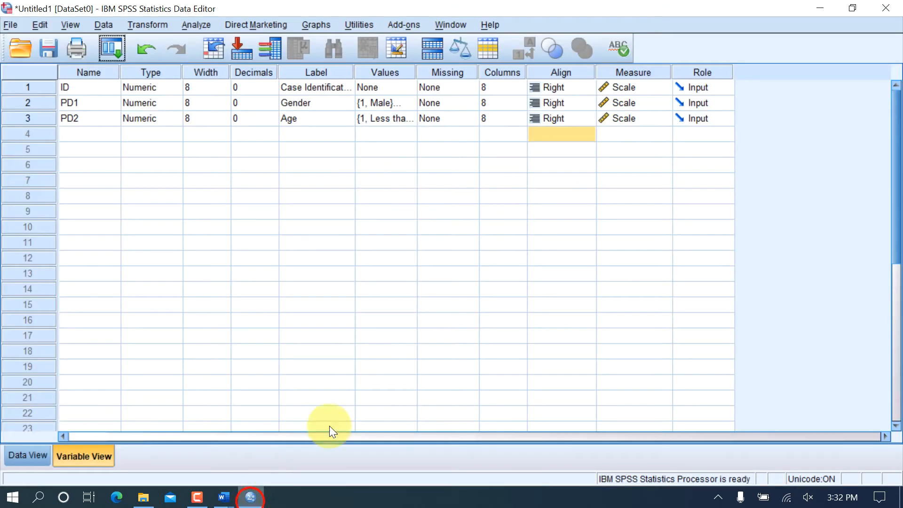
click(221, 496)
click(176, 452)
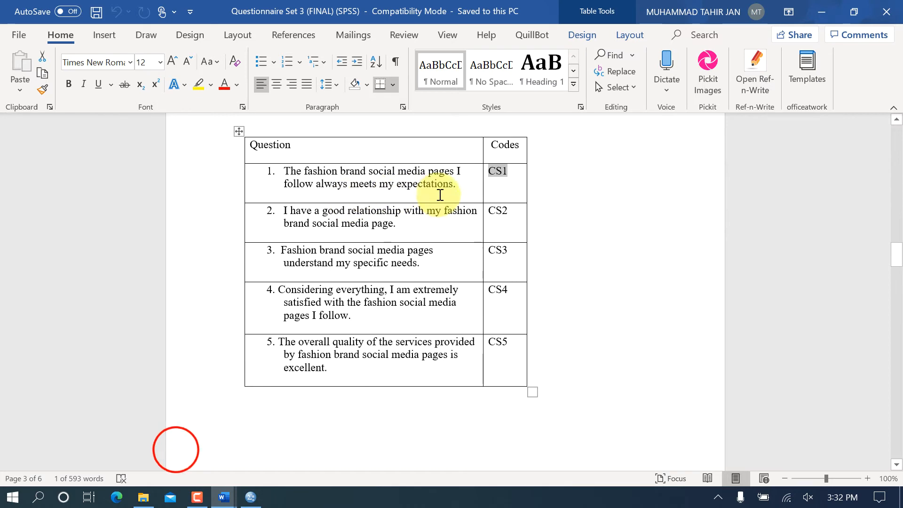
Switch to SPSS and define a new numeric variable named CS1 in row 4 with 0 decimals
click(250, 497)
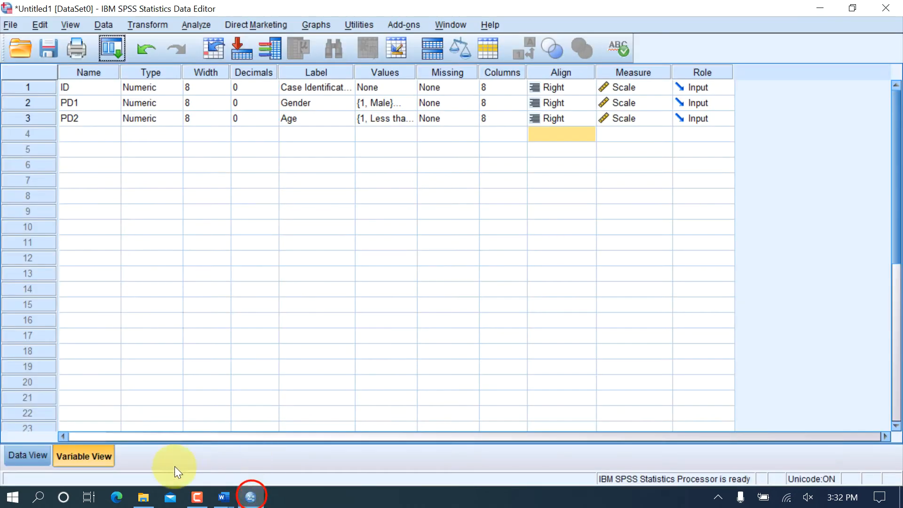
click(96, 132)
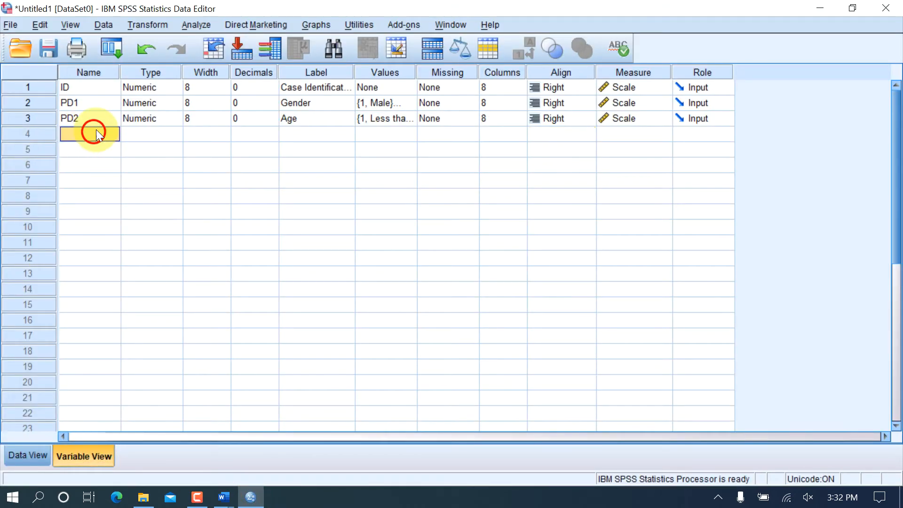
key(Caps_Lock)
text(CS)
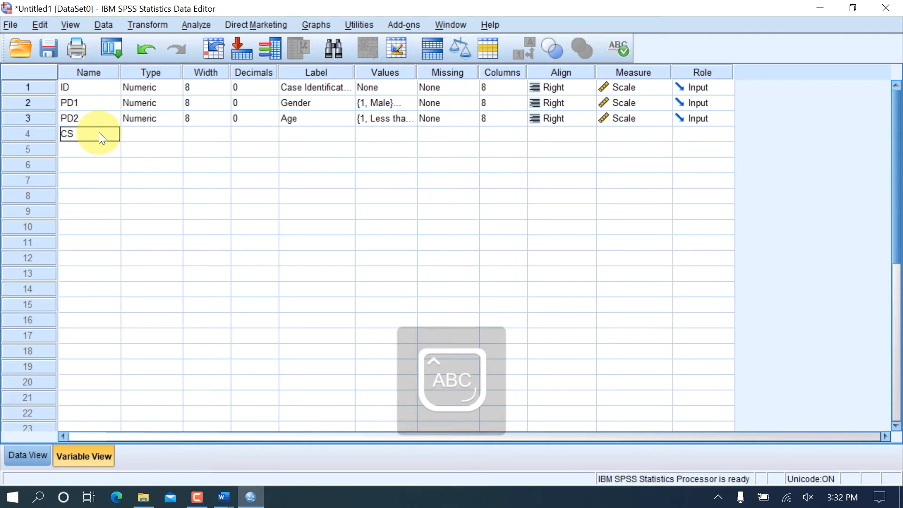
key(Caps_Lock)
text(1)
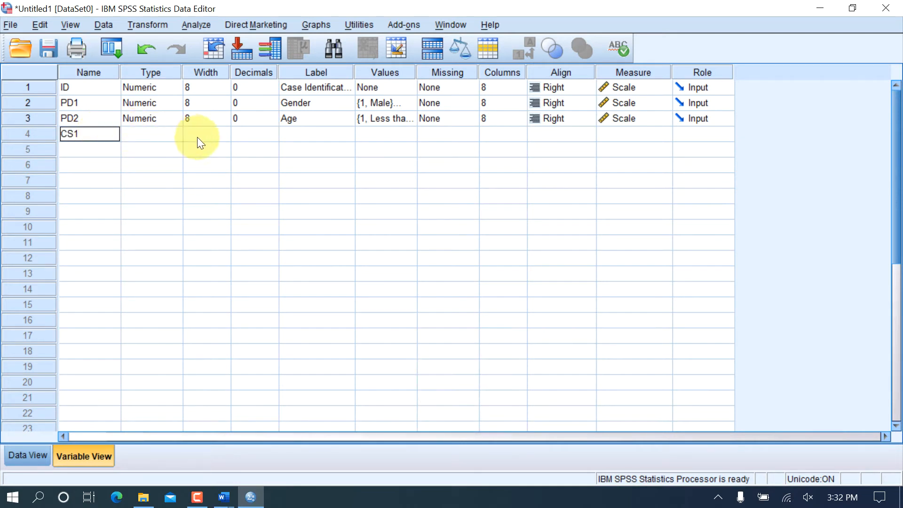
click(236, 133)
click(273, 134)
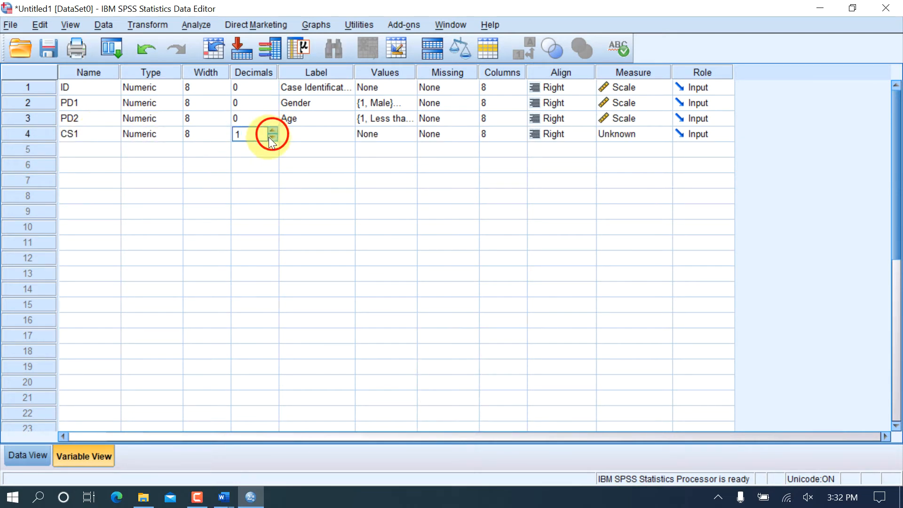
Compare the customer satisfaction items in the Word files Questionnaire Set 2 (FINAL)(survey) and Questionnaire Set 3 (FINAL) (SPSS), ending in Set 3
click(306, 137)
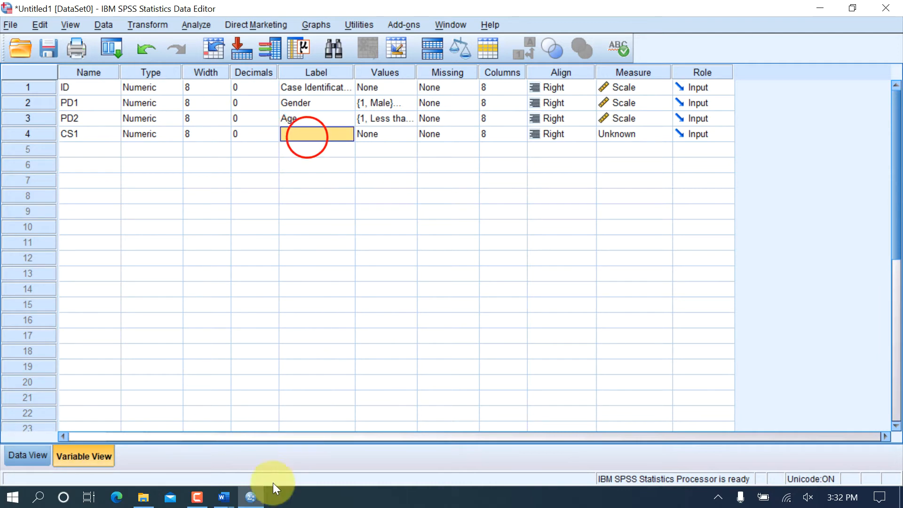
click(228, 495)
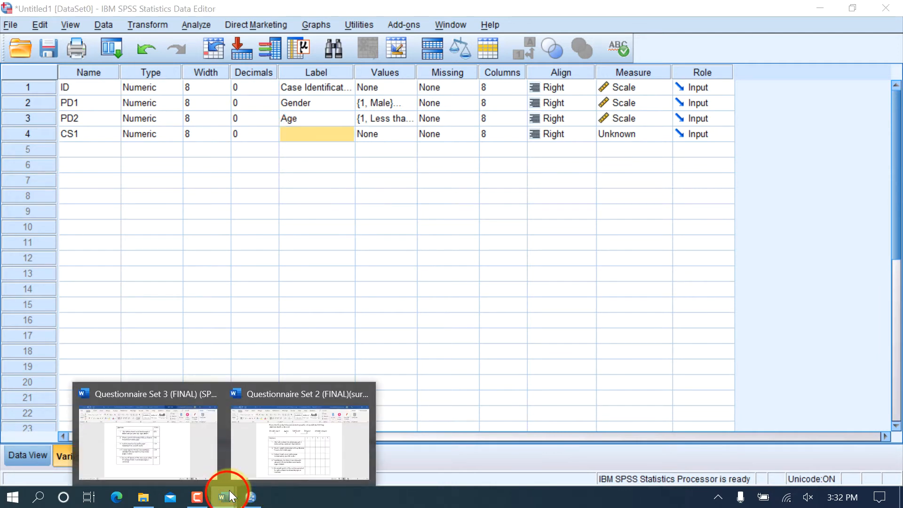
click(198, 449)
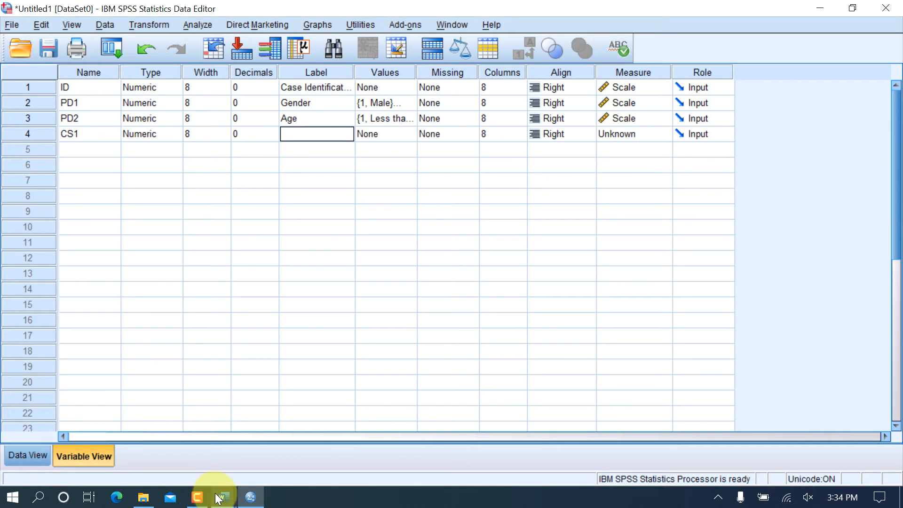
click(218, 498)
click(272, 449)
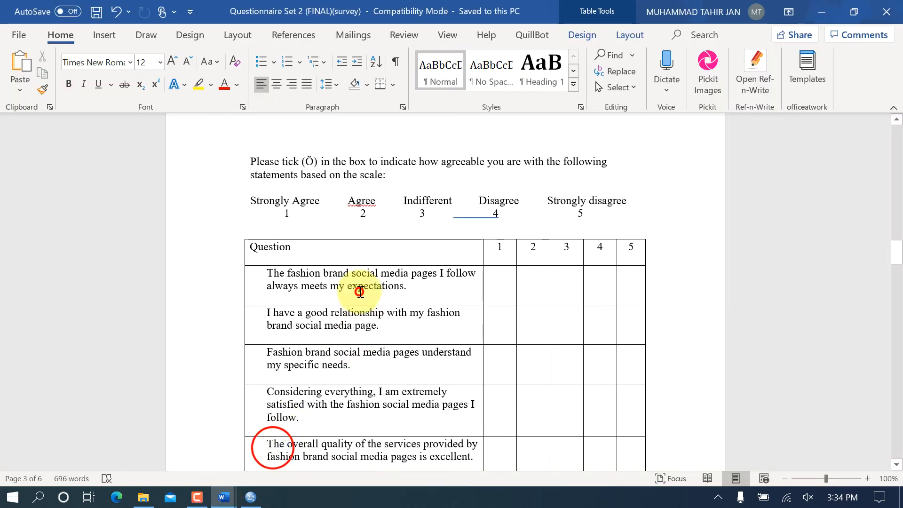
click(226, 497)
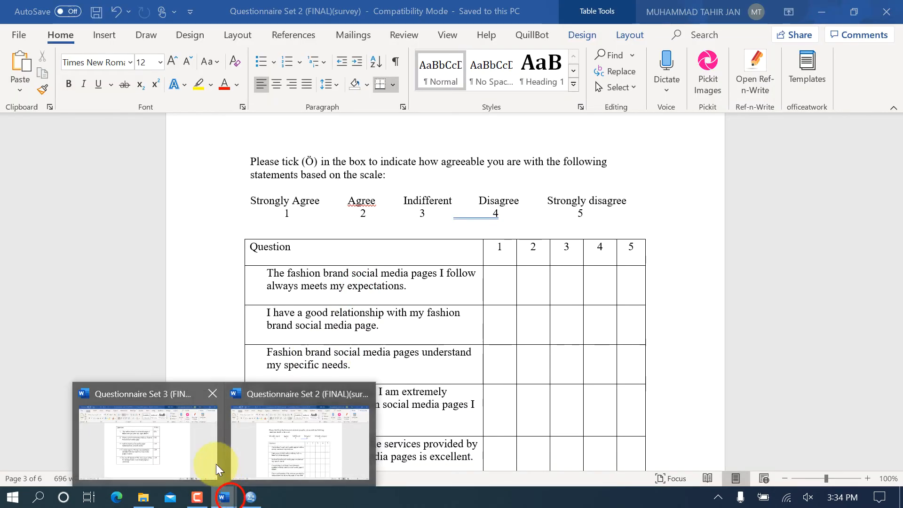
click(183, 450)
click(357, 235)
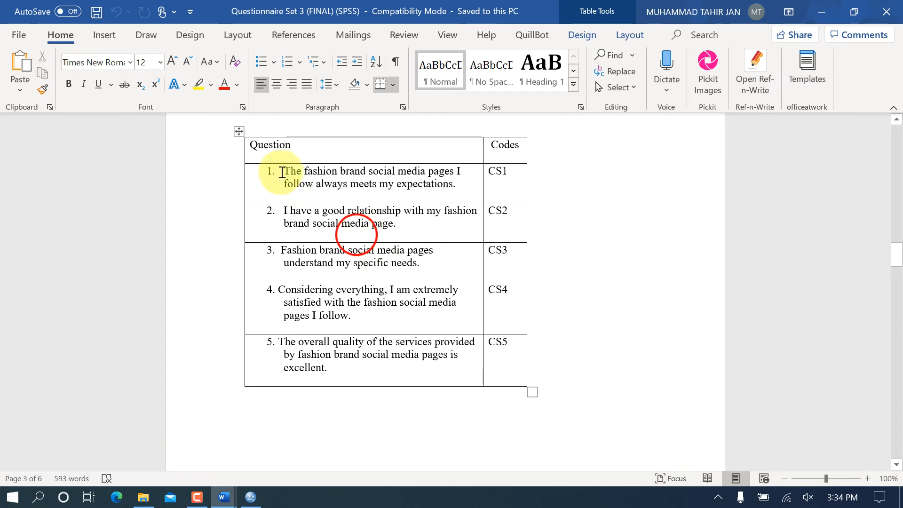
Remove the automatic numbering from the five customer satisfaction questions in the table and save the document
drag(281, 172, 305, 362)
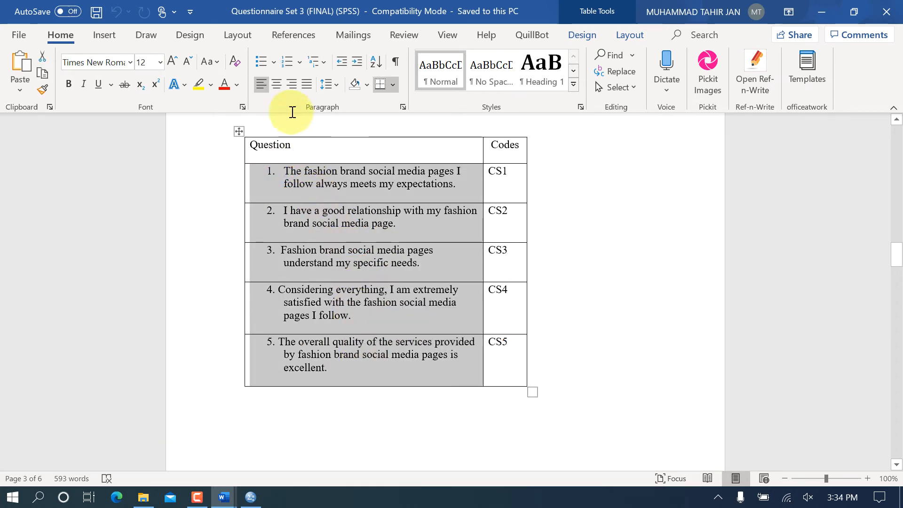
click(287, 59)
click(287, 60)
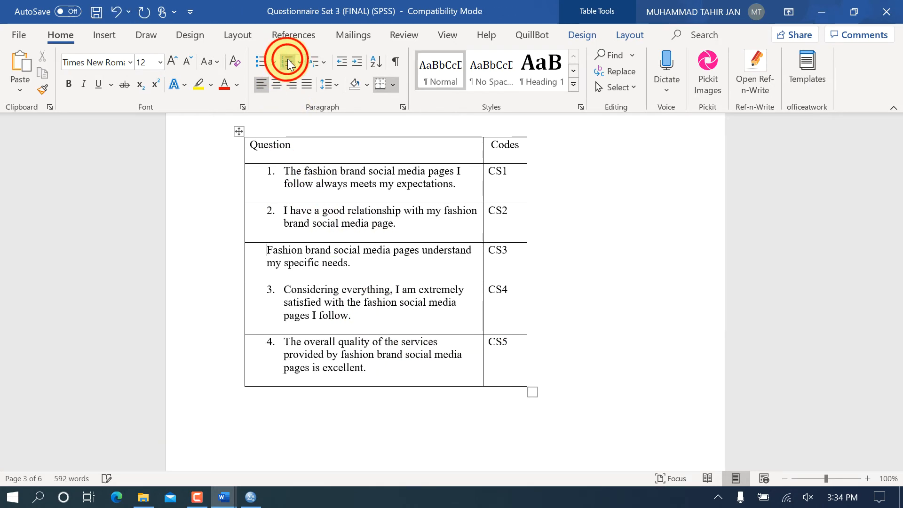
drag(265, 172, 364, 357)
click(284, 62)
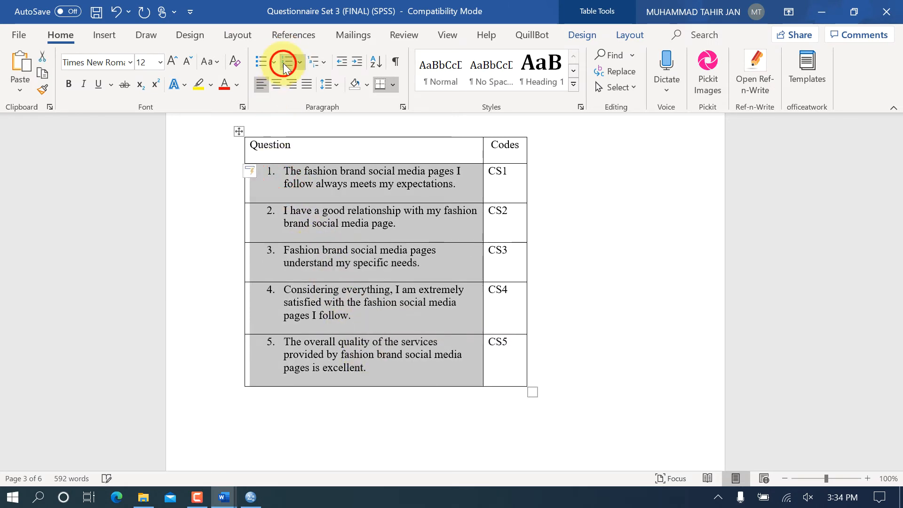
click(284, 62)
click(312, 190)
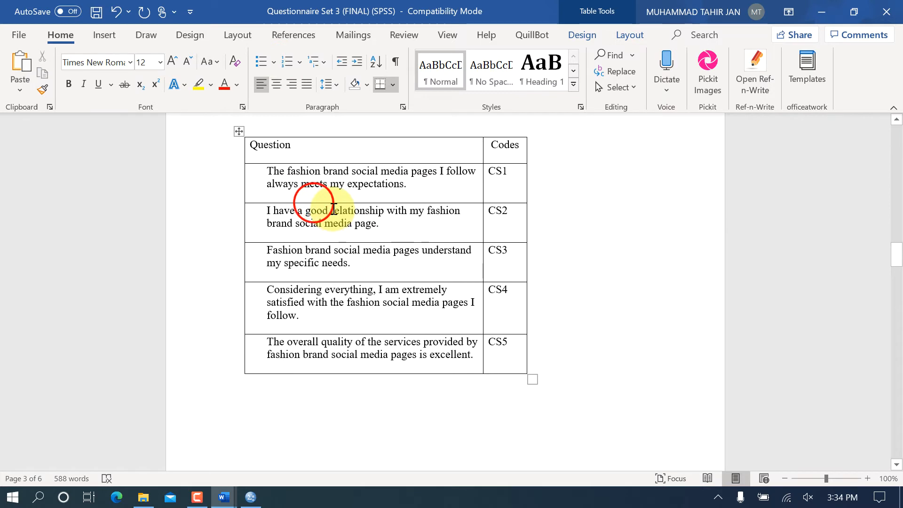
key(ctrl+s)
Copy the first question's wording from Word into the Label of CS1 in SPSS and widen the Label column slightly
drag(268, 172, 387, 182)
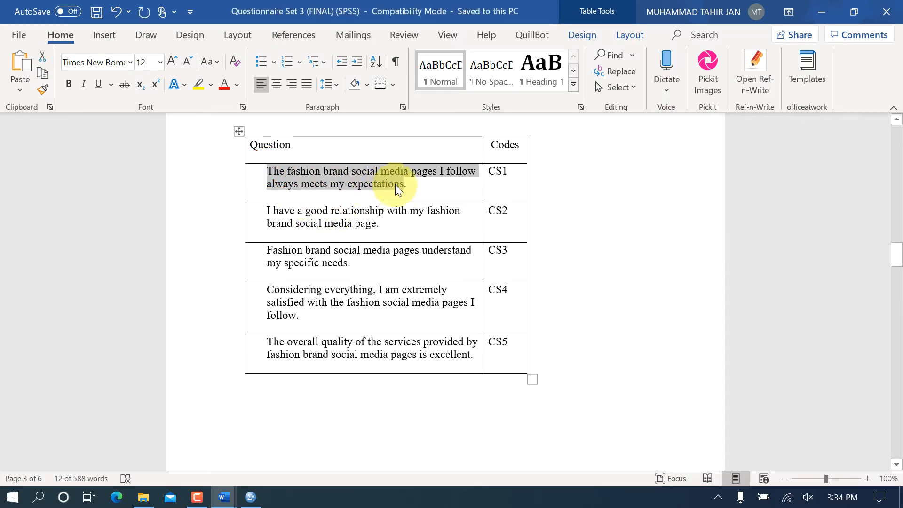
click(251, 497)
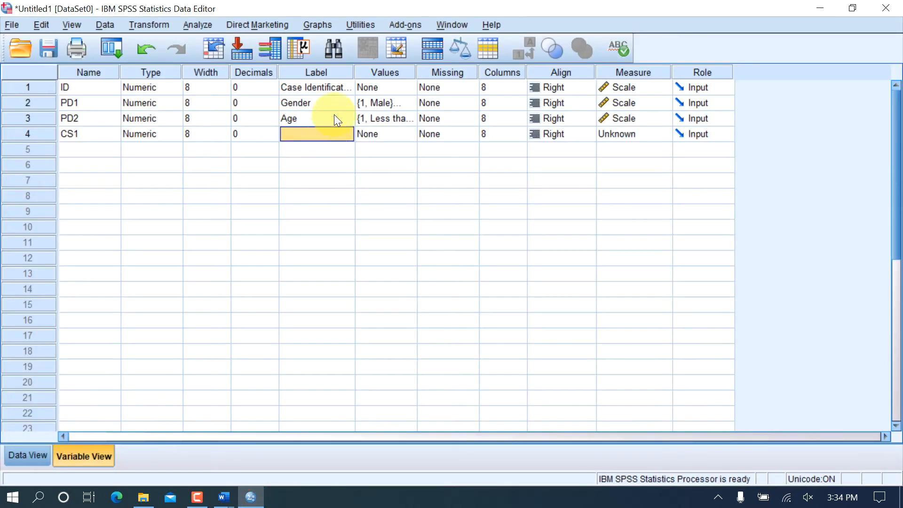
key(ctrl+v)
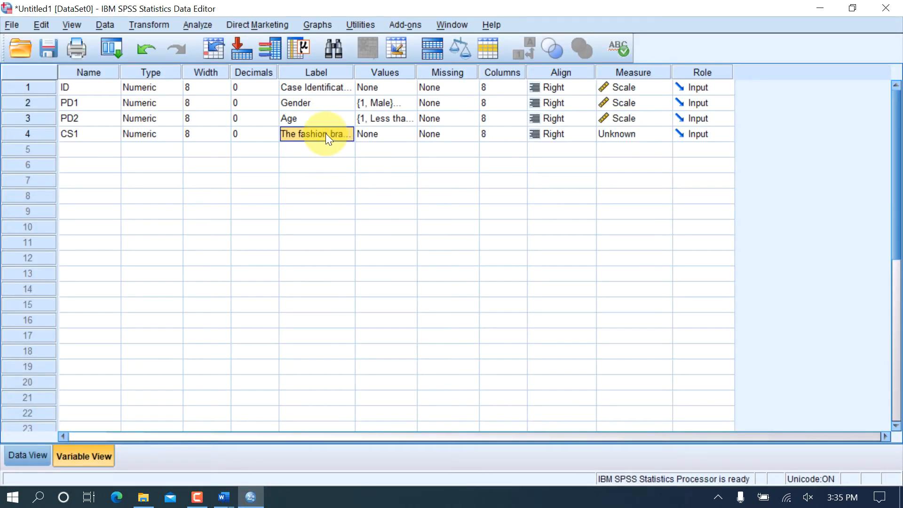
click(329, 149)
drag(352, 75, 374, 75)
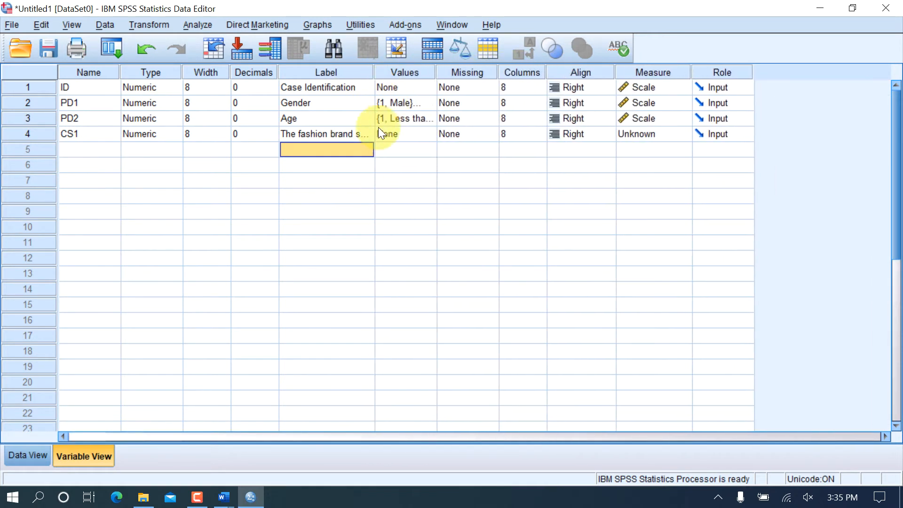
click(333, 134)
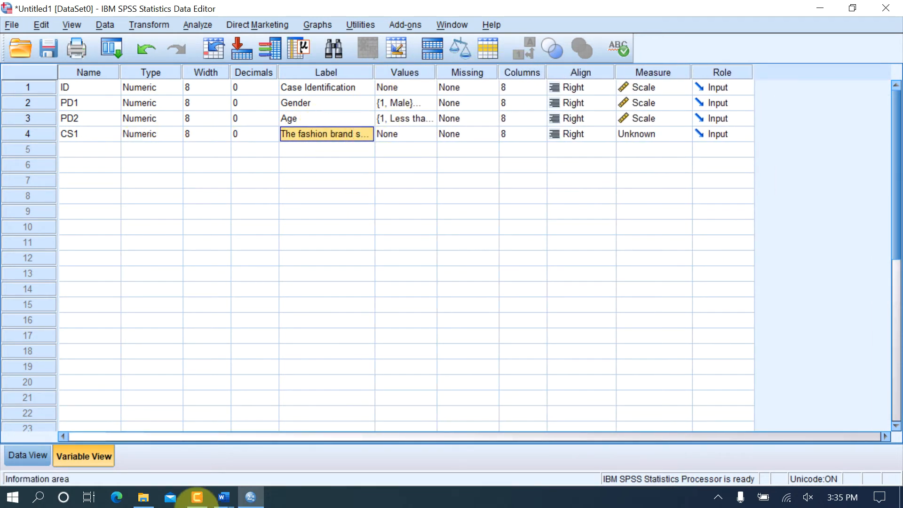
Open the value label settings of CS1 and review the agreement scale in the Word file Questionnaire Set 2 (FINAL)(survey)
mouse_move(226, 497)
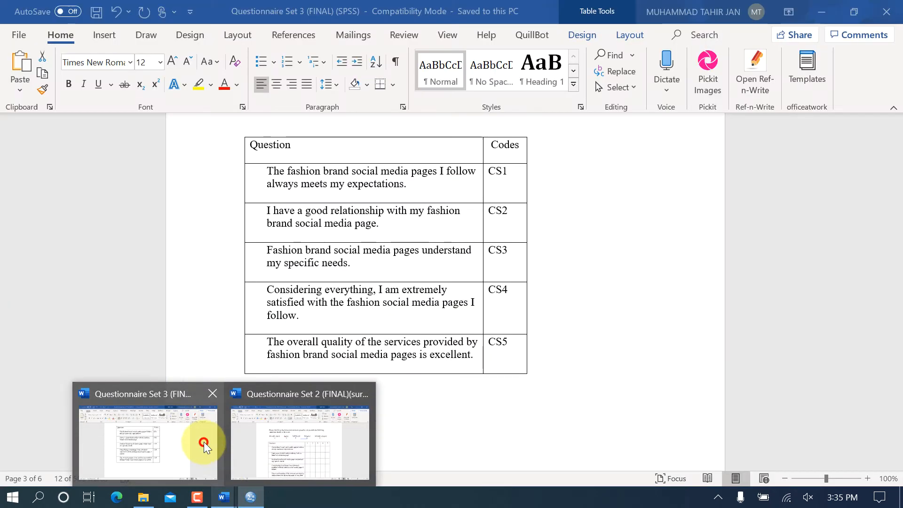
click(203, 441)
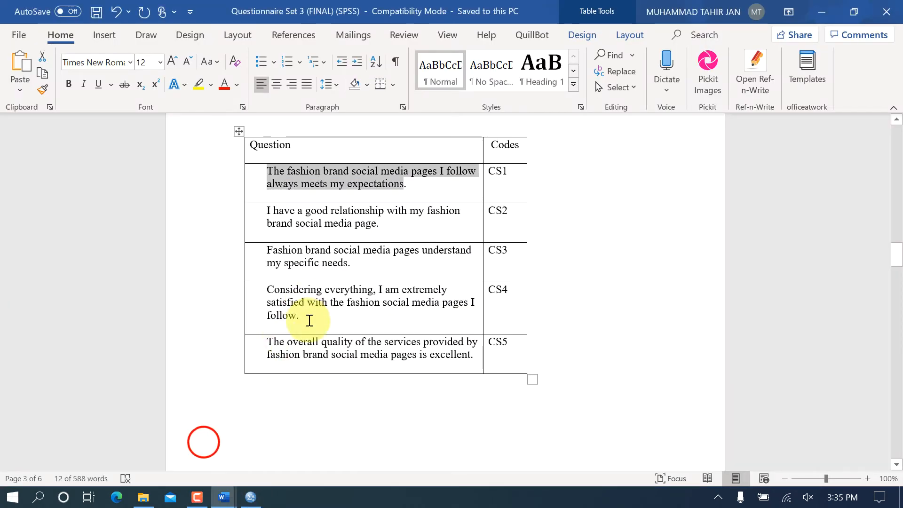
click(250, 496)
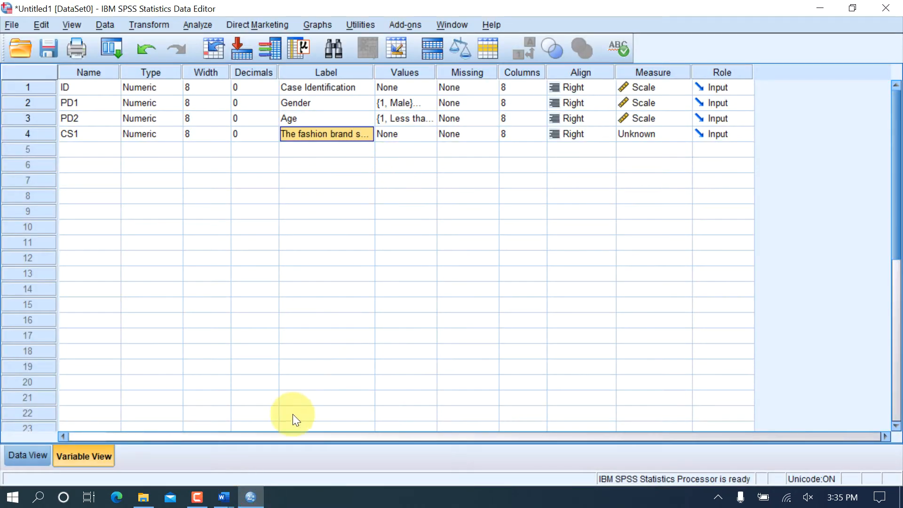
click(413, 135)
click(444, 134)
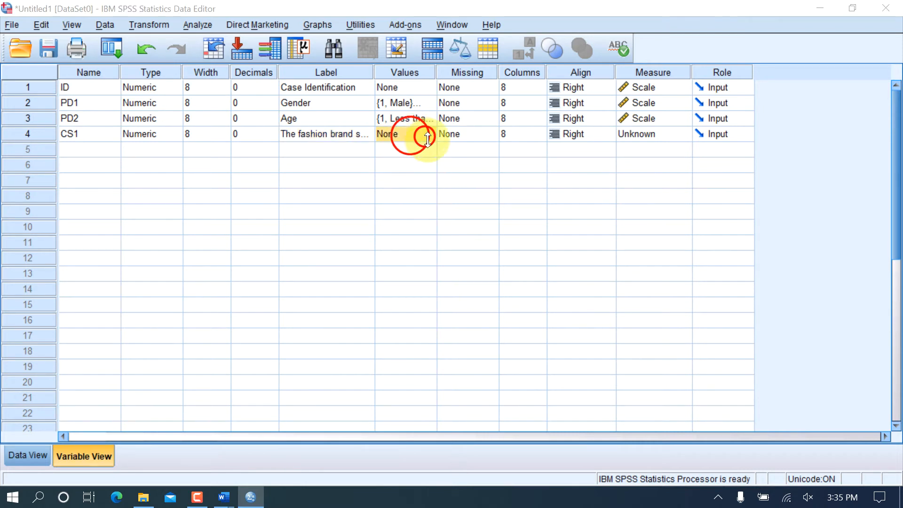
mouse_move(221, 497)
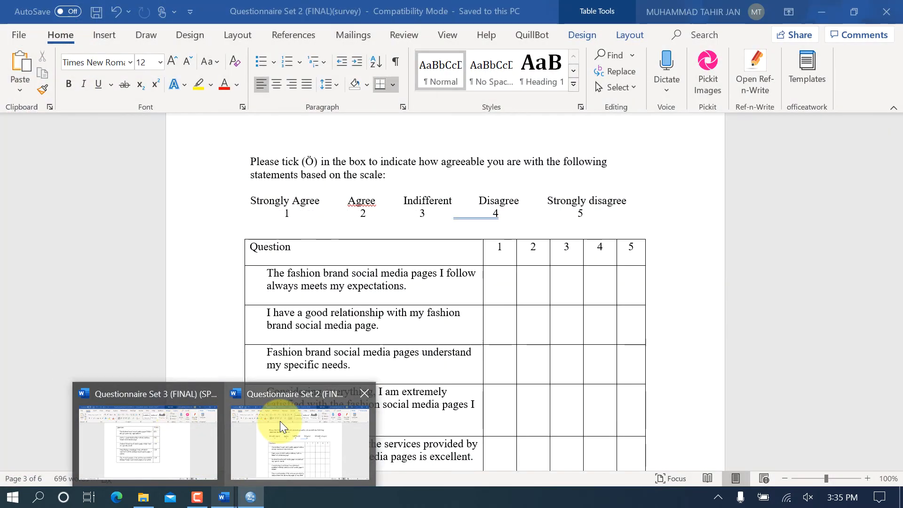
click(280, 422)
scroll(478, 257, up, 6)
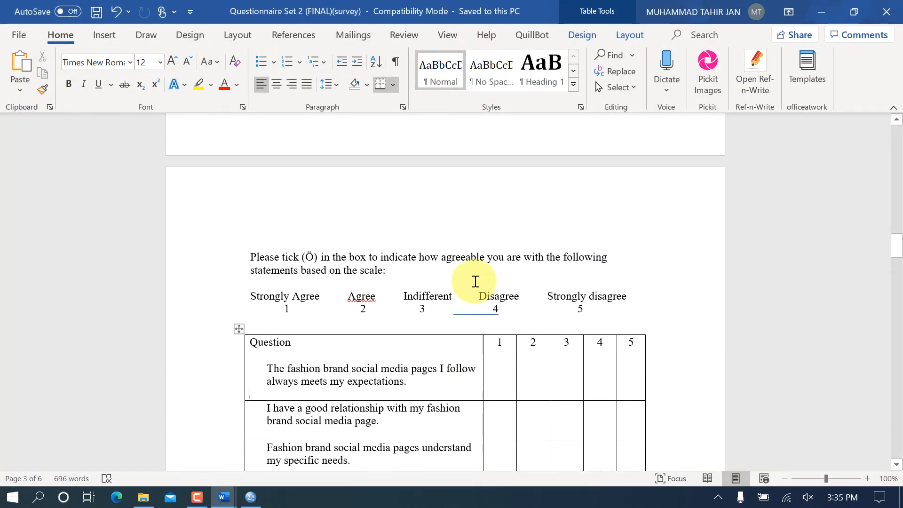
scroll(475, 287, down, 4)
scroll(474, 294, down, 3)
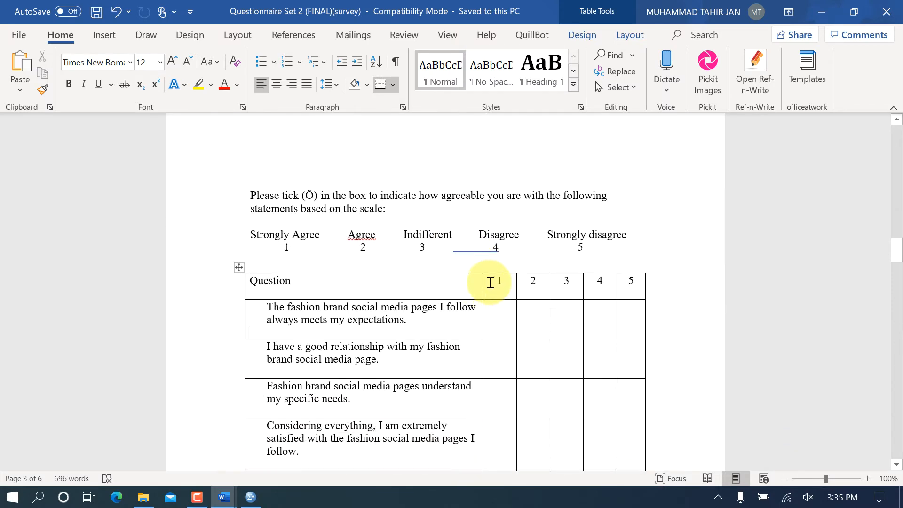
Return to SPSS and add the value label Strongly Agree for value 1 of CS1
click(250, 497)
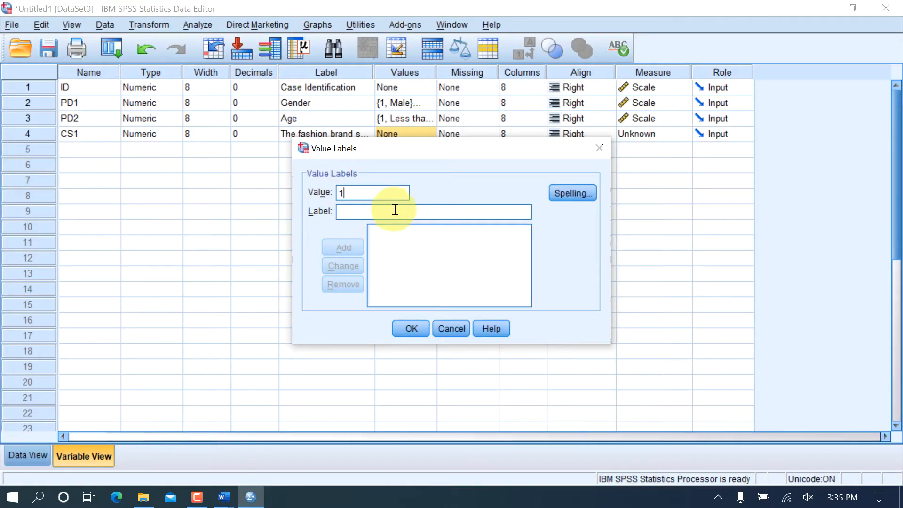
text(sTR)
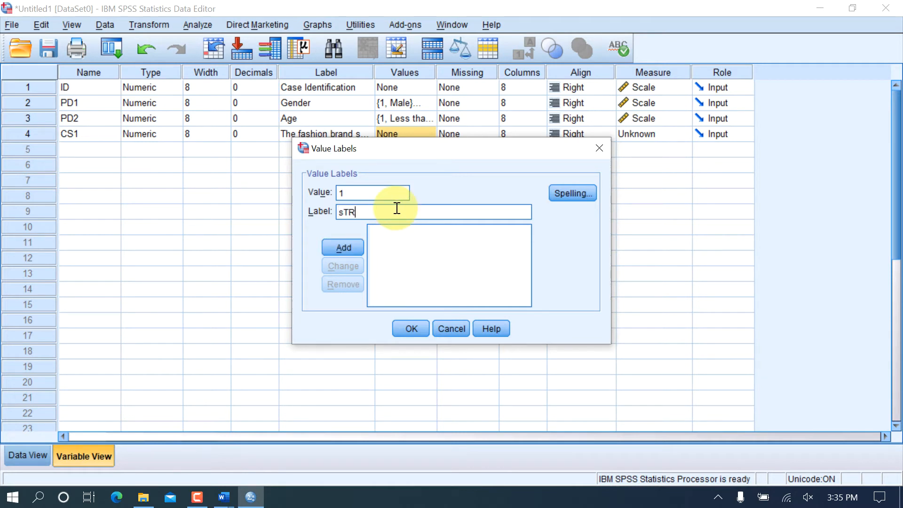
key(BackSpace)
key(Caps_Lock)
text(s)
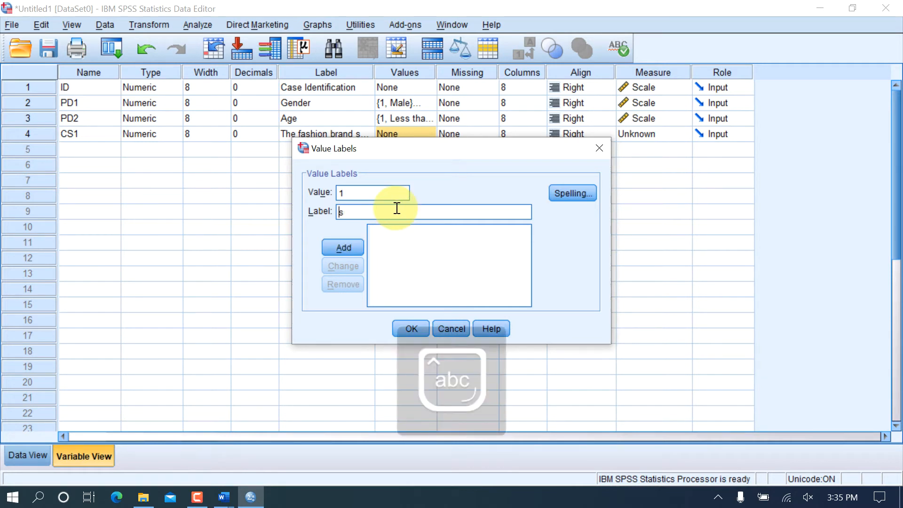
key(BackSpace)
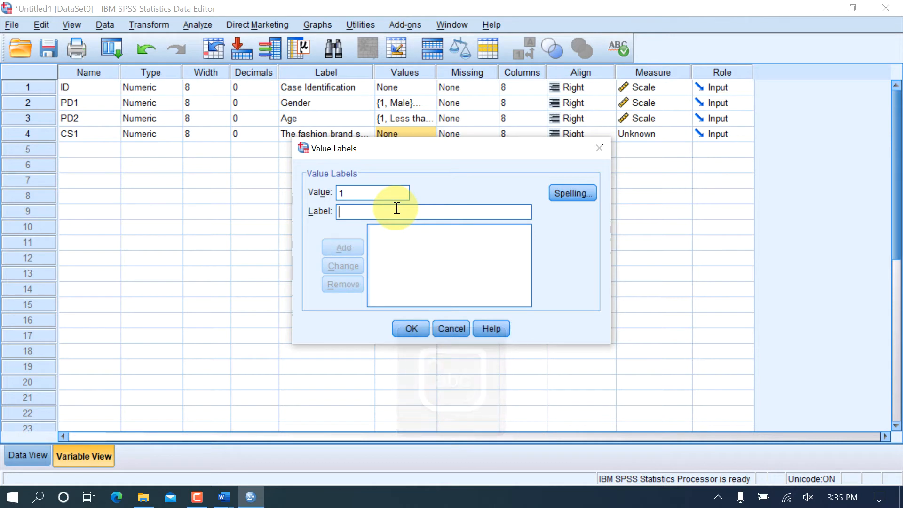
text(Stron)
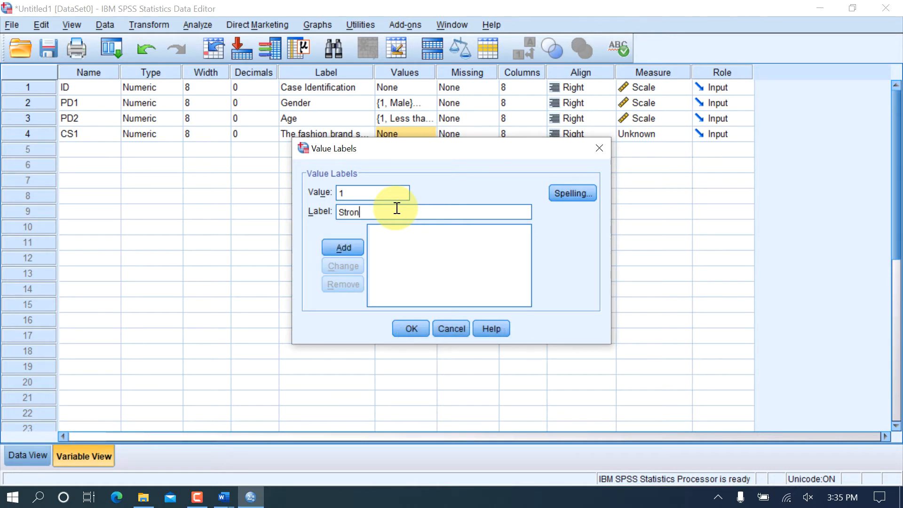
text(gly Agree)
key(Return)
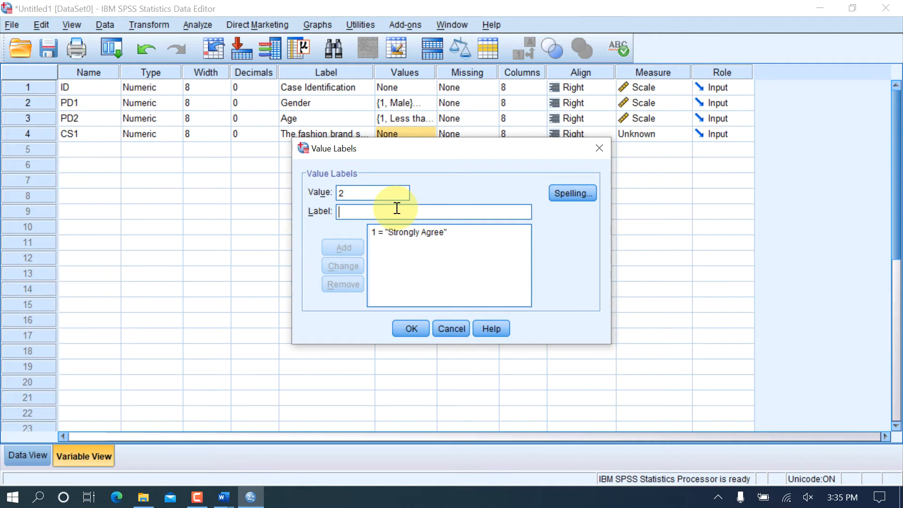
Add the value labels Agree for 2 and Indifferent for 3 to CS1, checking the scale wording in the Word questionnaire
text(A)
text(N)
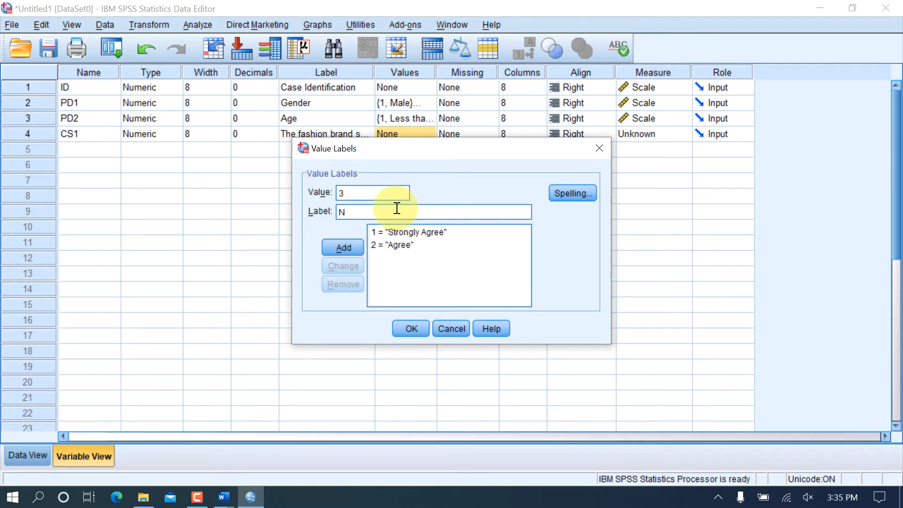
click(223, 497)
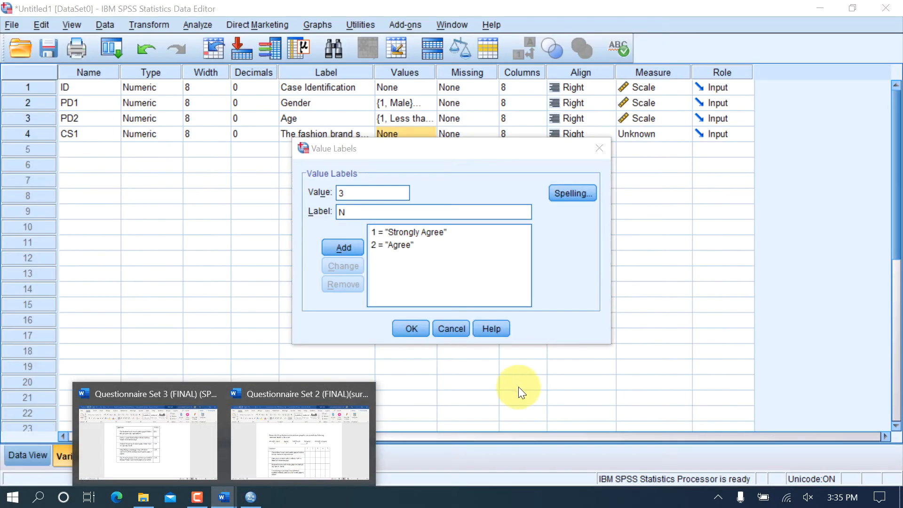
click(390, 207)
key(BackSpace)
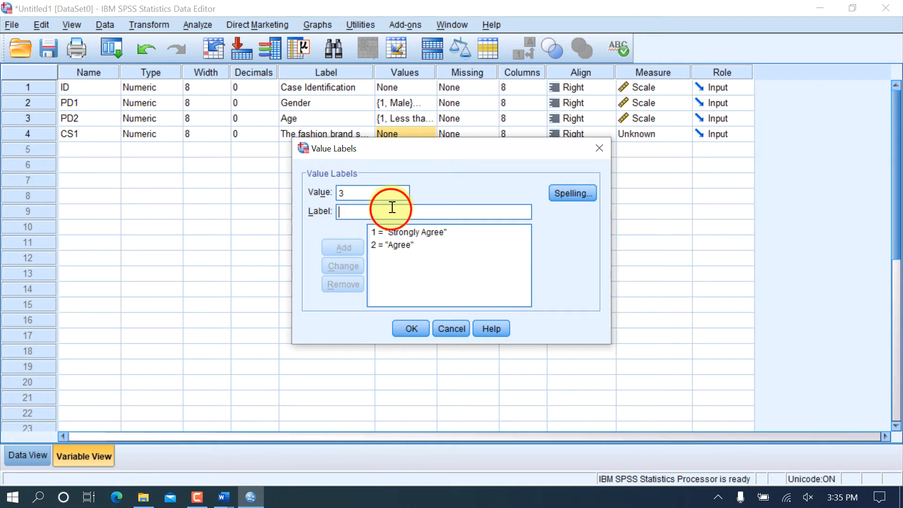
text(Indifferent)
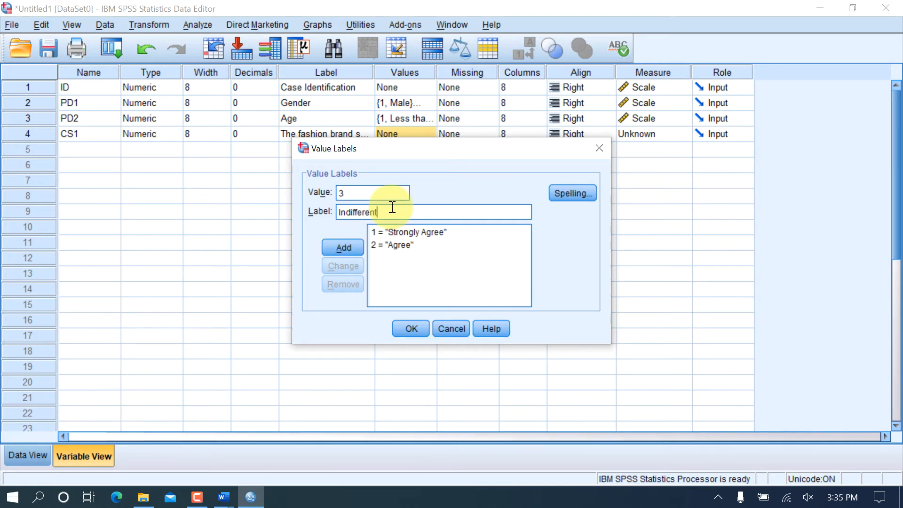
key(Return)
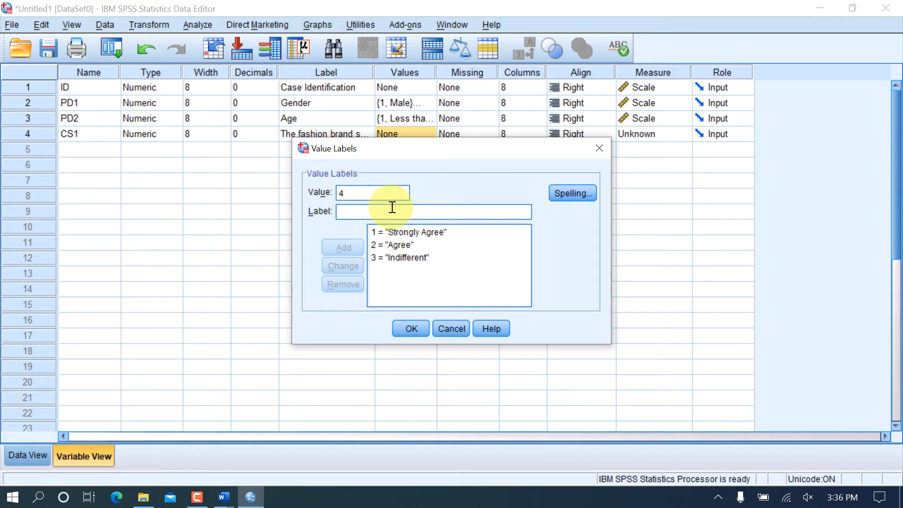
Add the value labels Disagree for 4 and "Stronlgy Disagree" for 5 to CS1 and apply the value labels
text(Disag)
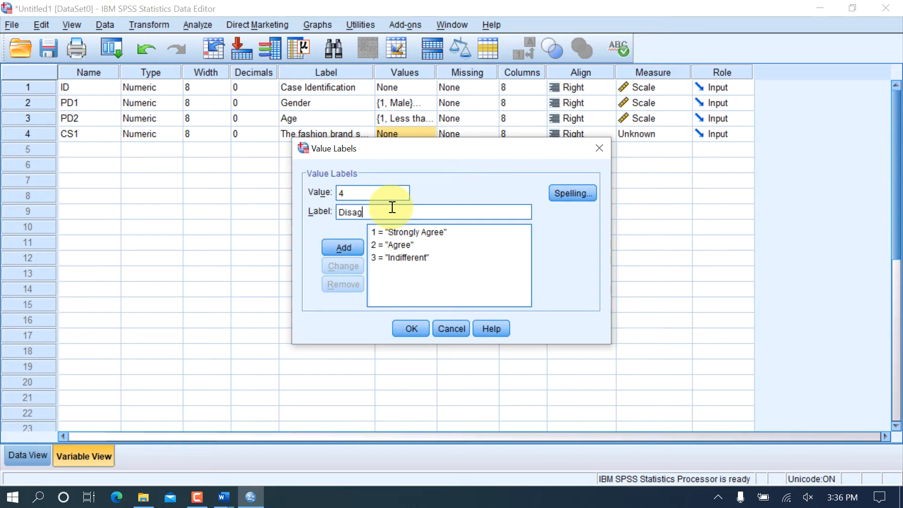
text(ree)
key(Return)
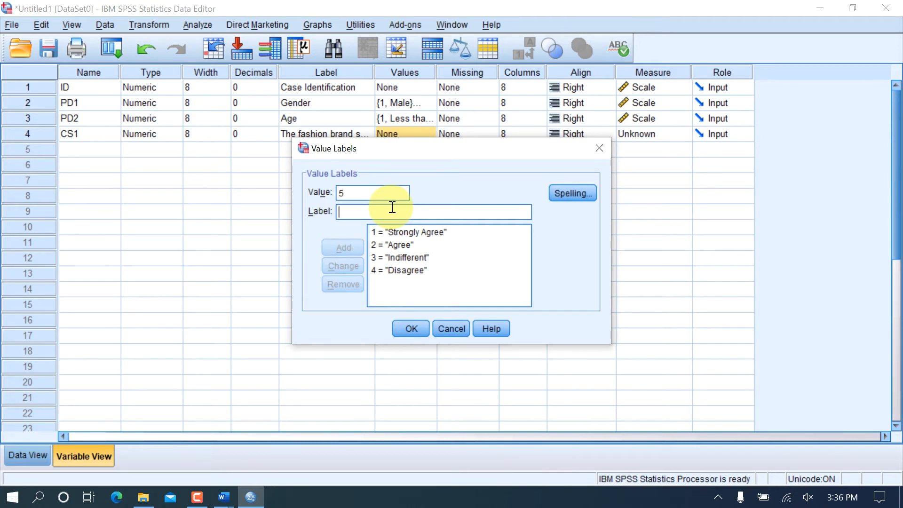
text(Stronlgy Disagree)
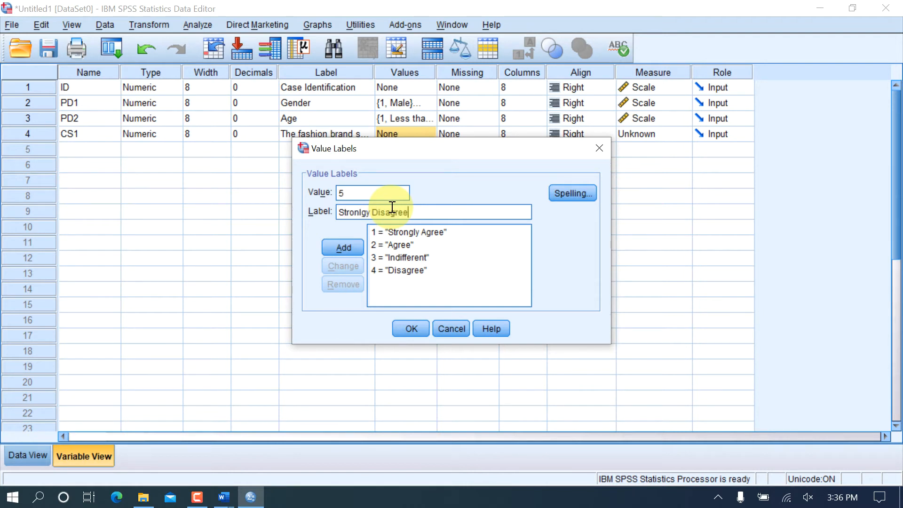
key(Return)
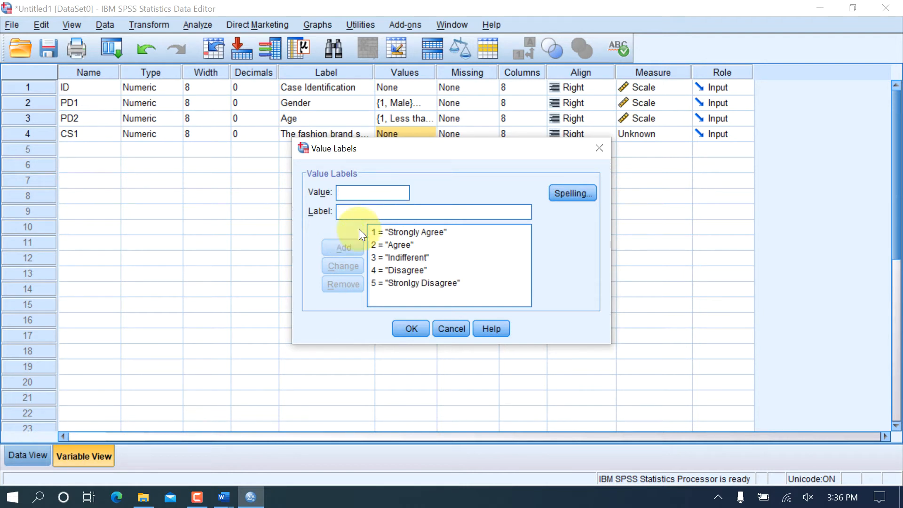
click(402, 329)
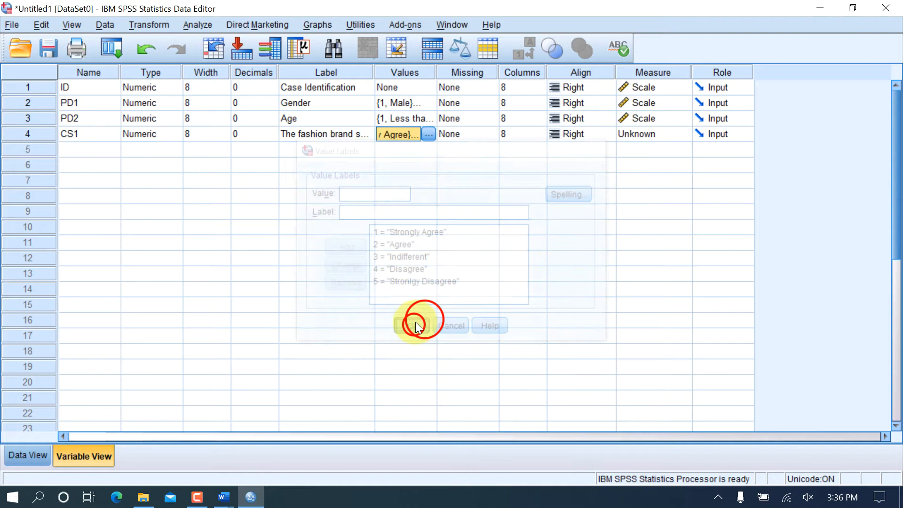
Set the measurement level of CS1 to Scale and check its missing-values settings without changing them
click(673, 133)
click(668, 148)
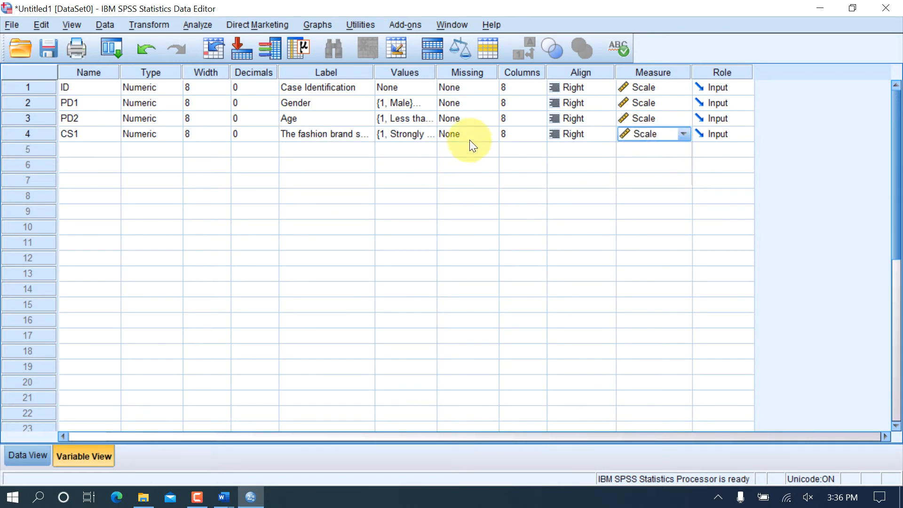
click(484, 134)
click(485, 134)
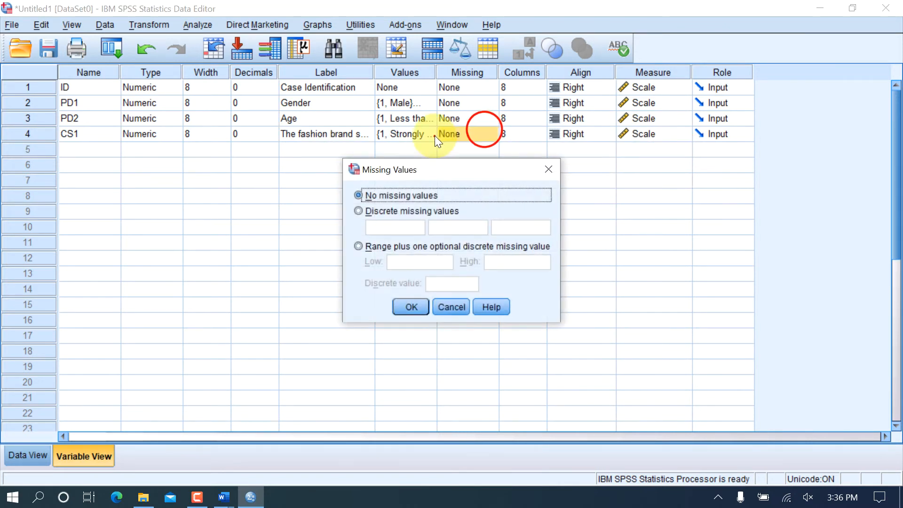
click(454, 308)
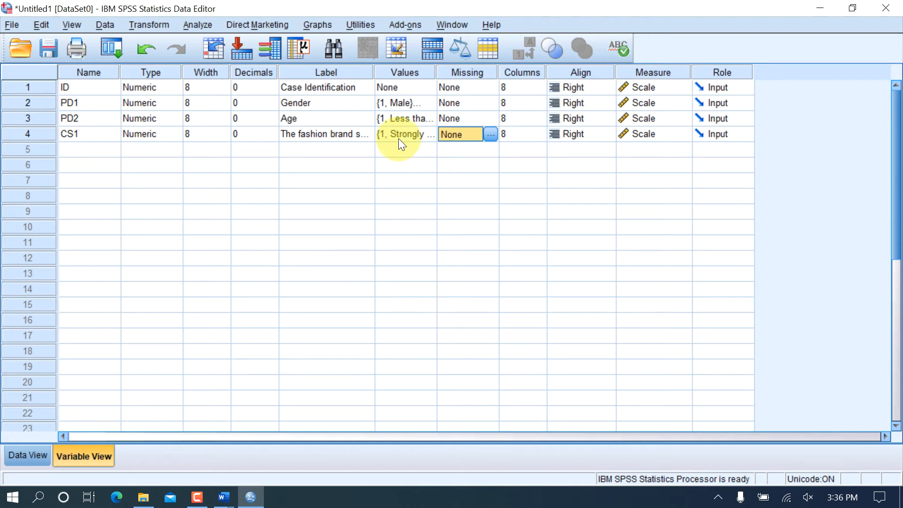
Add a new variable named CS2 in row 5, below CS1
click(83, 150)
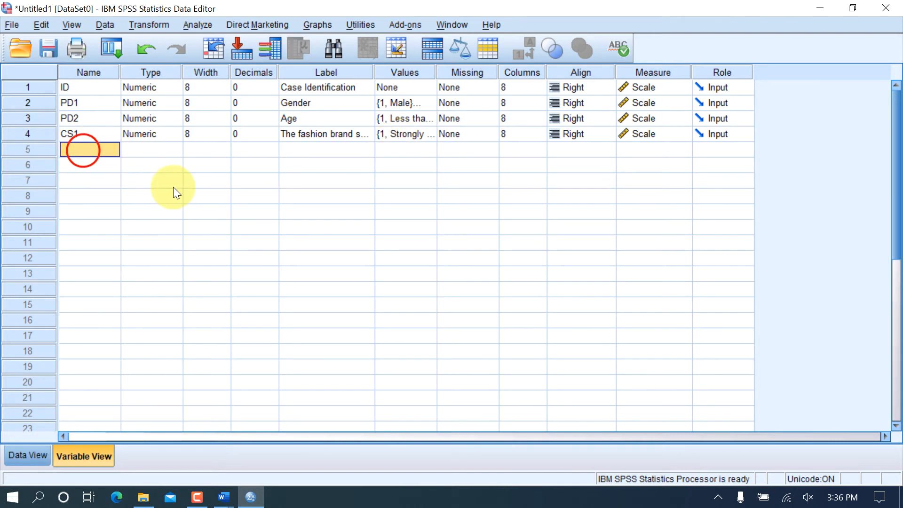
key(Caps_Lock)
text(CS2)
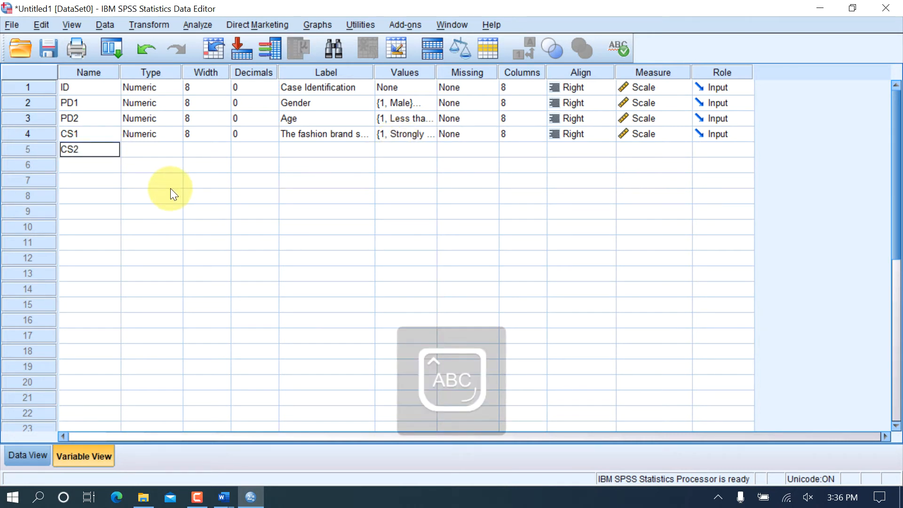
key(Caps_Lock)
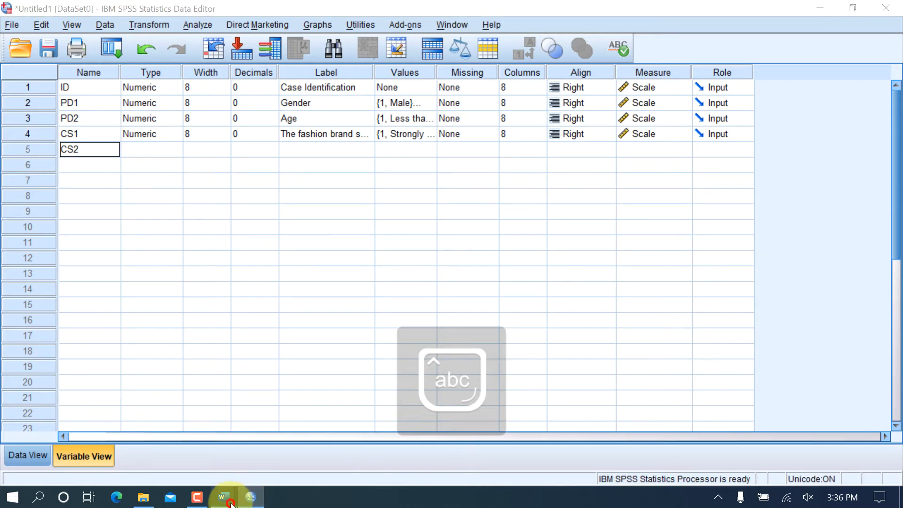
Switch to Questionnaire Set 3 in Word and copy the CS2 statement "I have a good relationship with my fashion brand social media page."
click(223, 497)
mouse_move(263, 438)
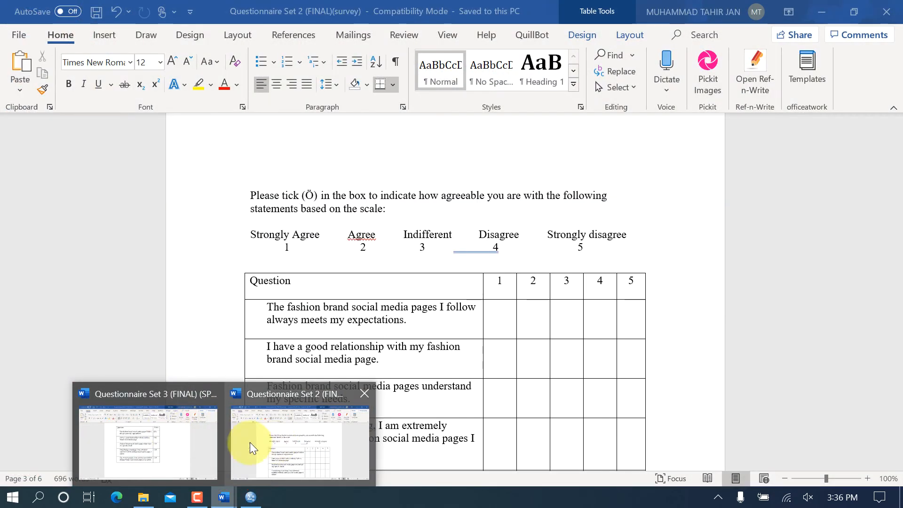
click(206, 440)
drag(266, 210, 319, 225)
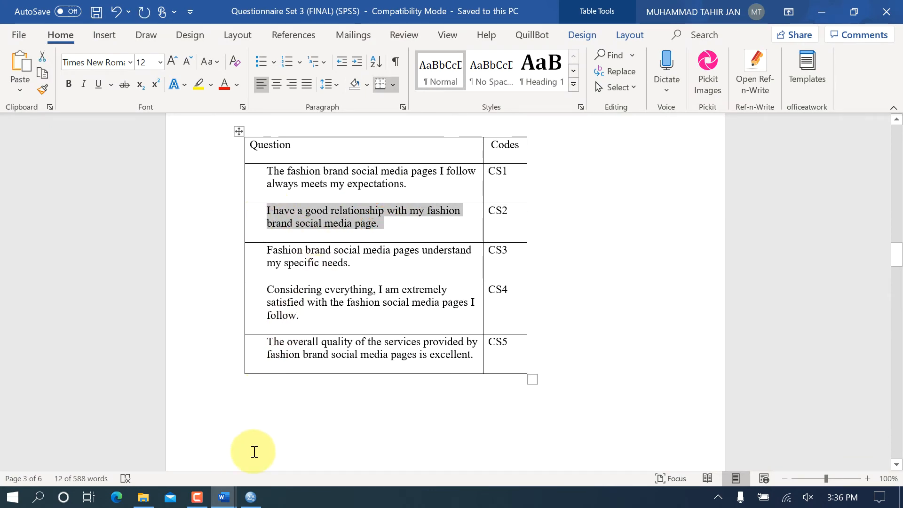
Back in SPSS, set the decimals of CS2 to 0 and paste the copied statement as its label
click(250, 497)
click(250, 145)
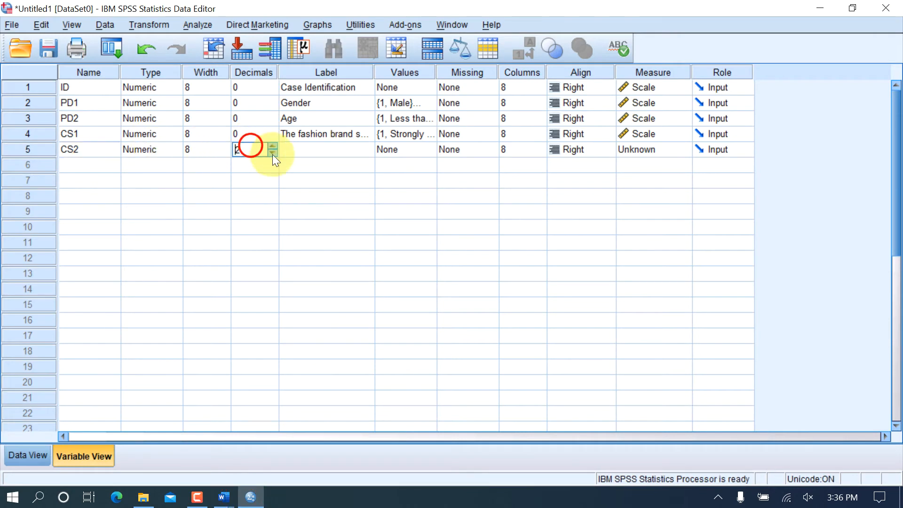
double_click(274, 154)
click(347, 151)
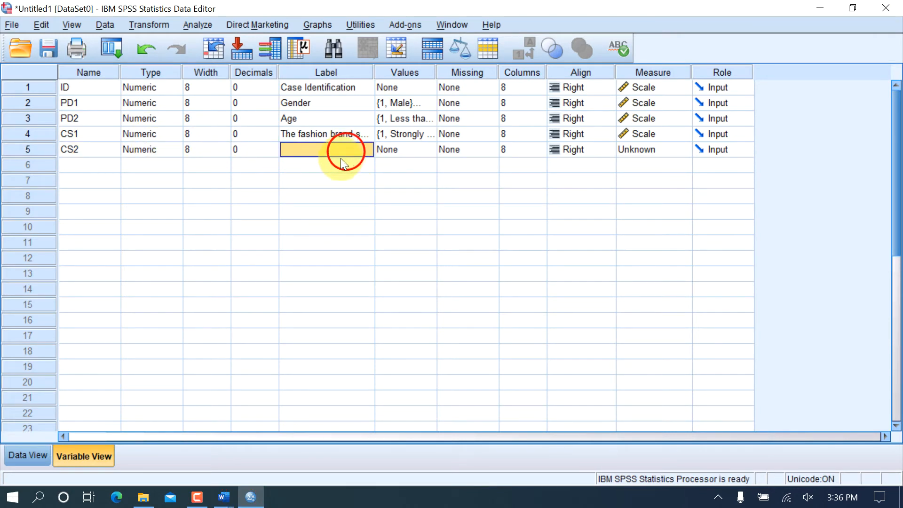
key(ctrl+v)
click(397, 150)
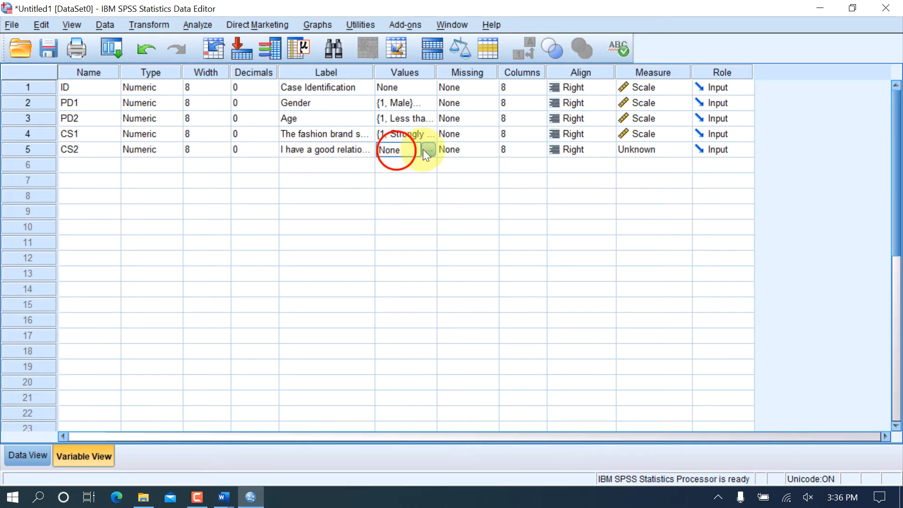
click(429, 151)
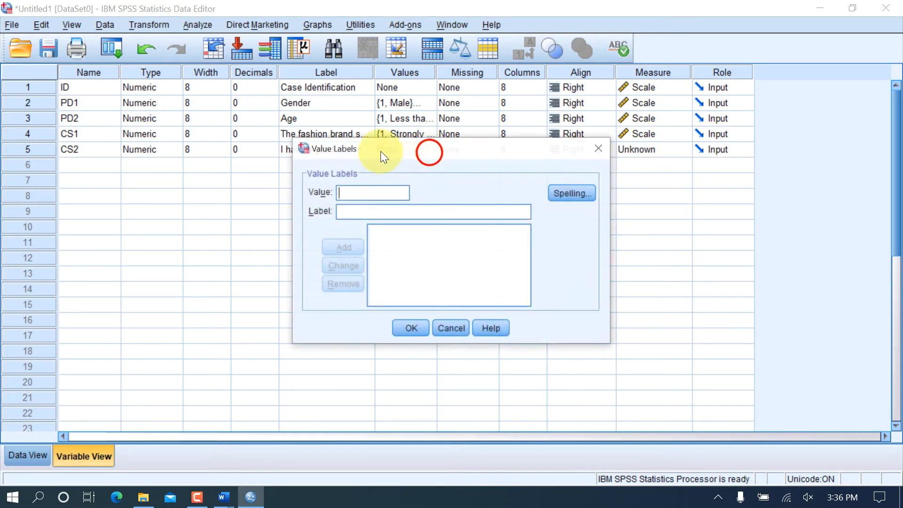
click(459, 329)
Copy the value labels of CS1 and paste them into the values of CS2
click(411, 136)
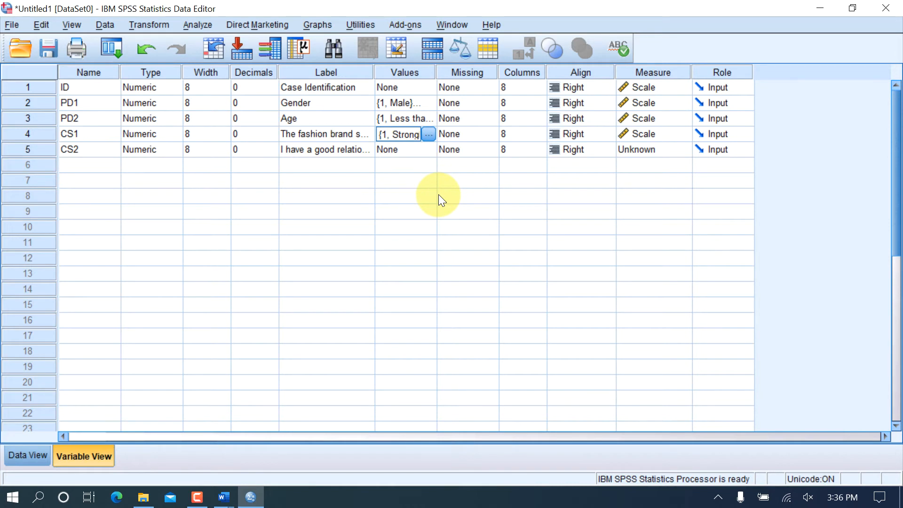
click(419, 148)
click(423, 149)
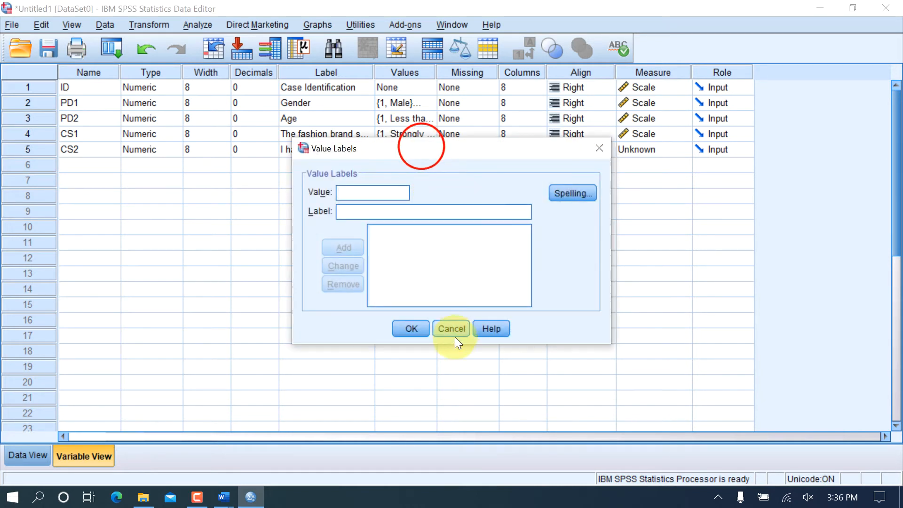
click(464, 321)
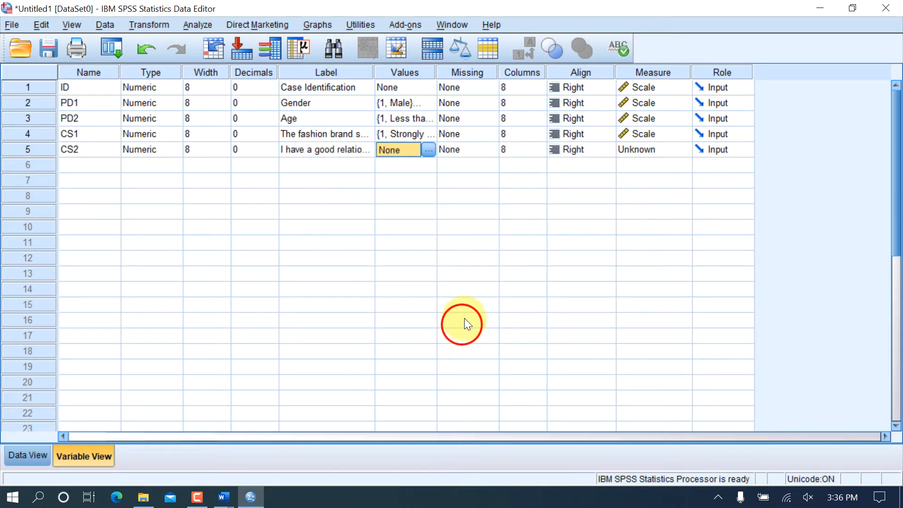
key(ctrl+v)
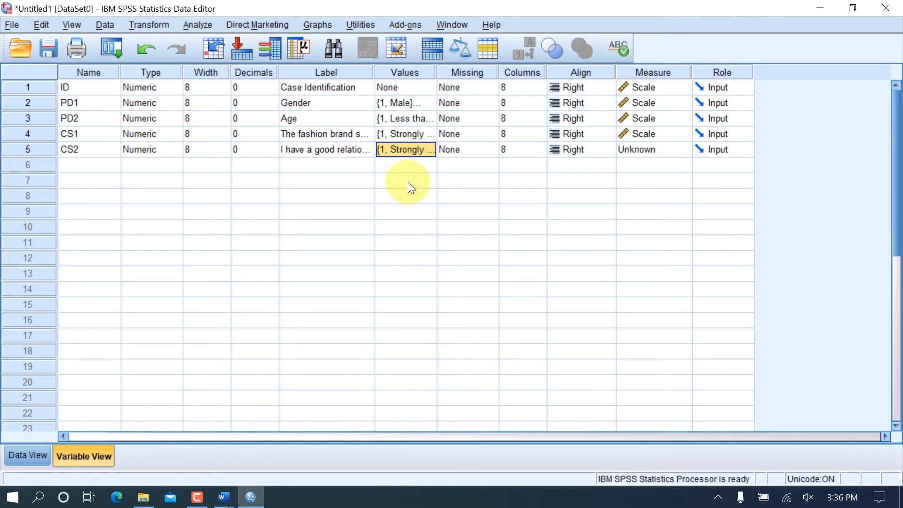
Check the five agreement-scale value labels of CS2 and leave them as they are
click(429, 147)
click(428, 149)
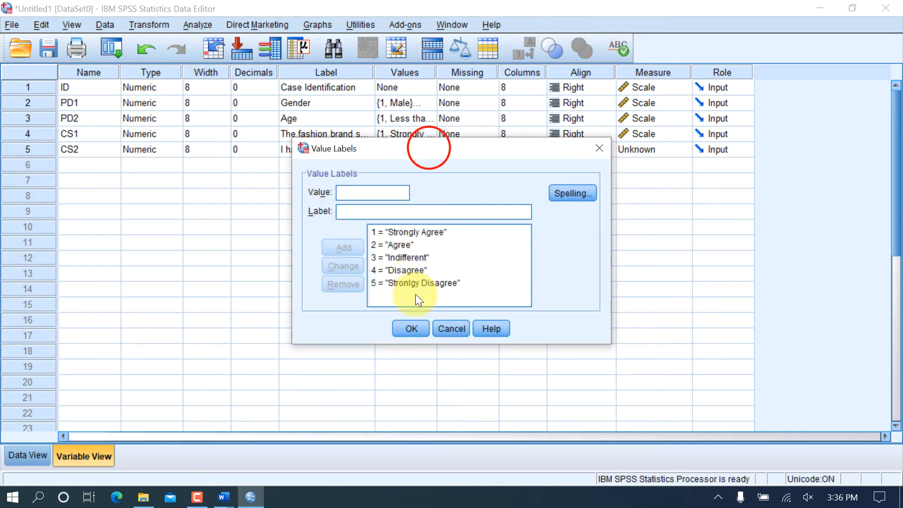
click(456, 328)
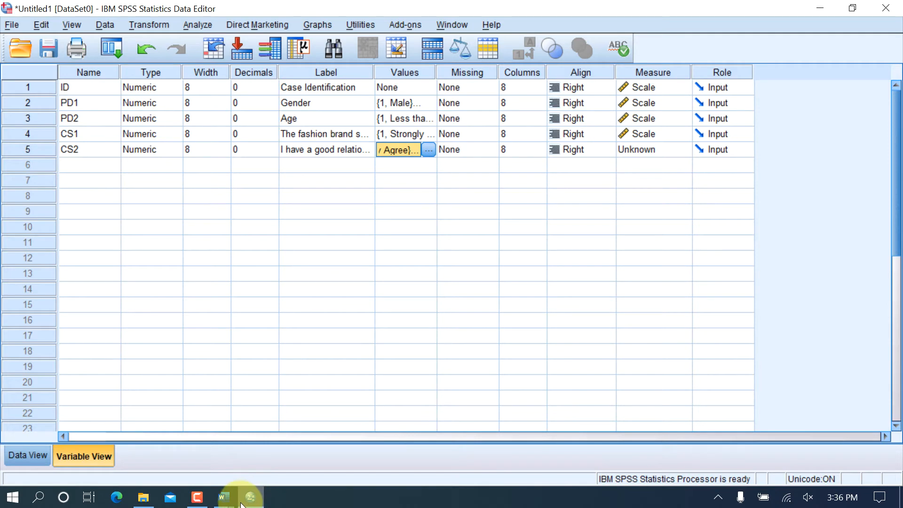
Switch to Questionnaire Set 2 in Word and examine the statements and response scale of the section after customer satisfaction
click(224, 497)
click(285, 455)
scroll(314, 256, down, 3)
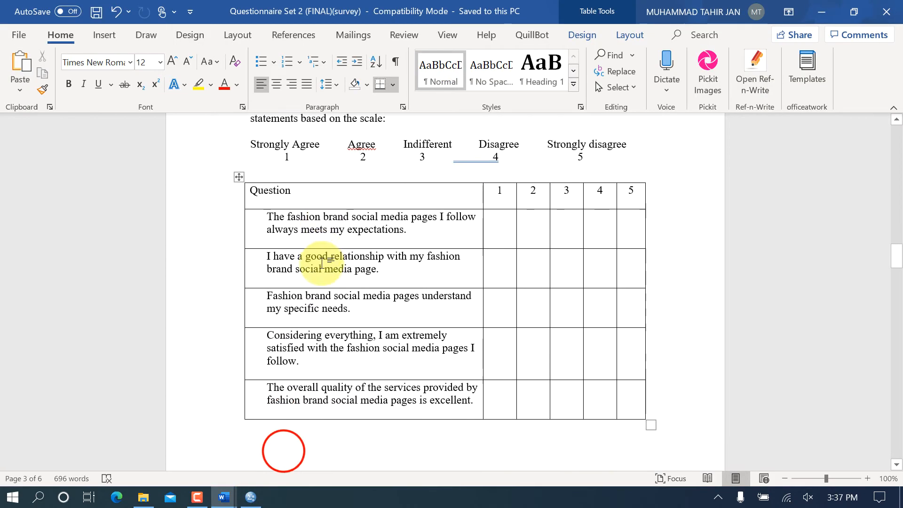
scroll(417, 381, down, 10)
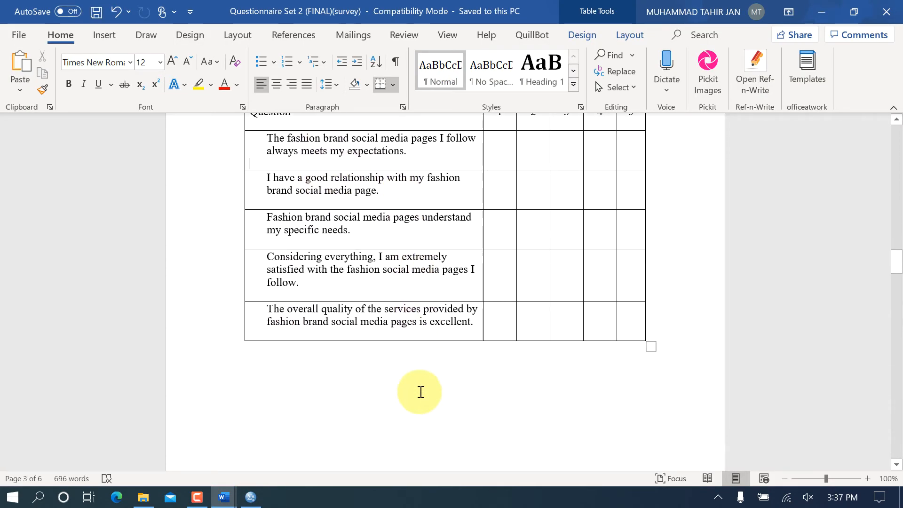
scroll(386, 364, down, 8)
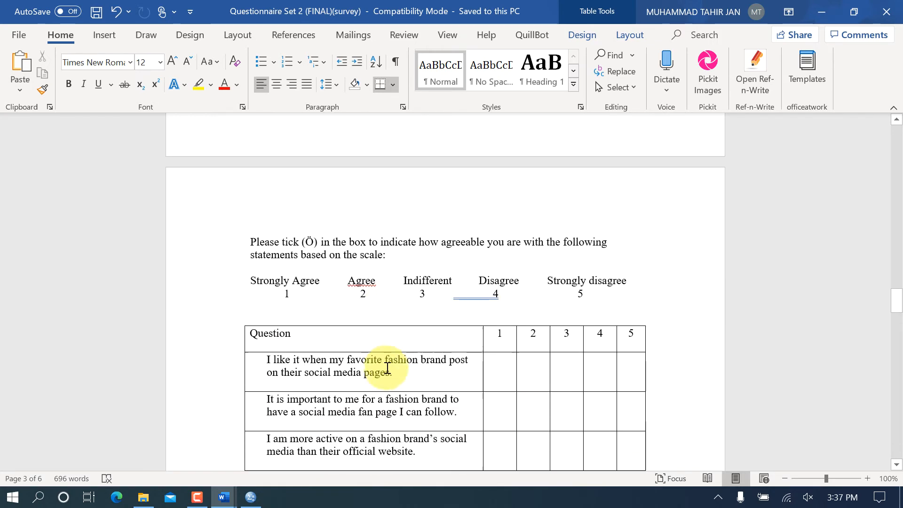
In Questionnaire Set 3, insert four blank lines above the Section C question table to move the whole table onto the next page
click(222, 496)
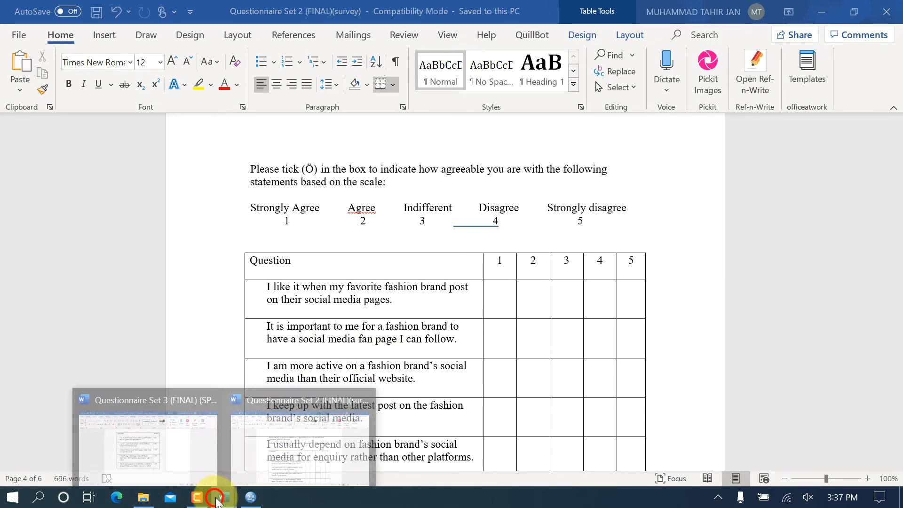
click(200, 441)
scroll(381, 292, down, 10)
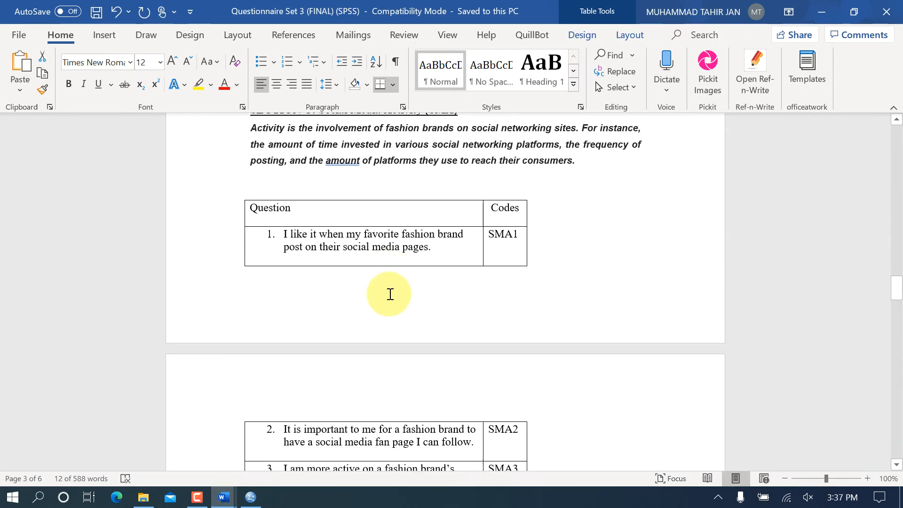
scroll(390, 293, up, 3)
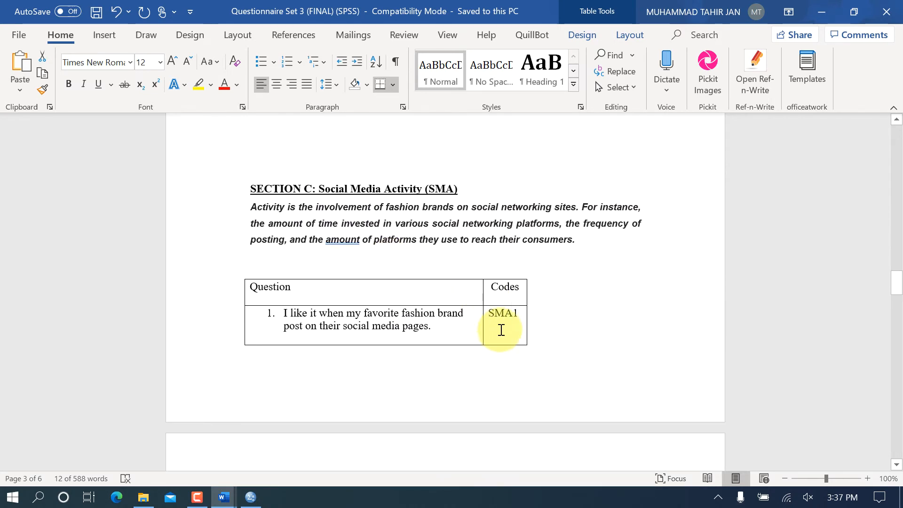
scroll(331, 329, down, 6)
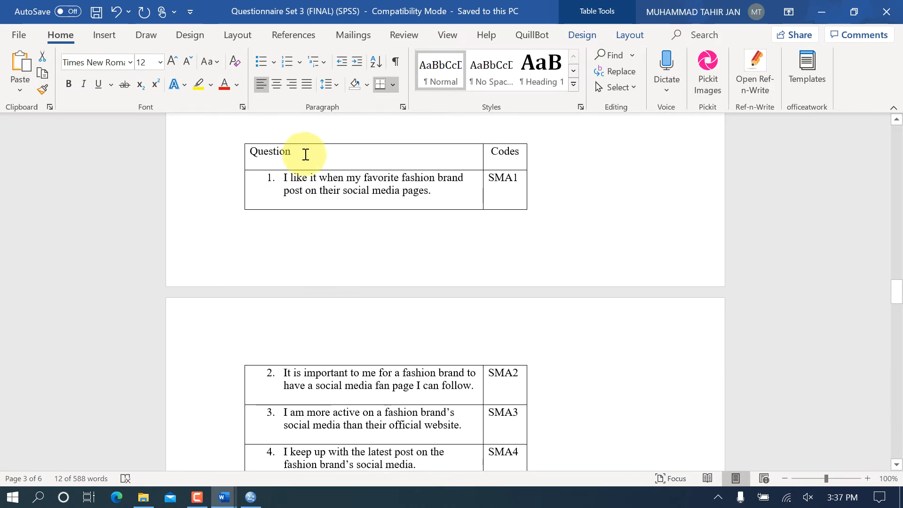
scroll(284, 178, down, 1)
scroll(282, 145, up, 4)
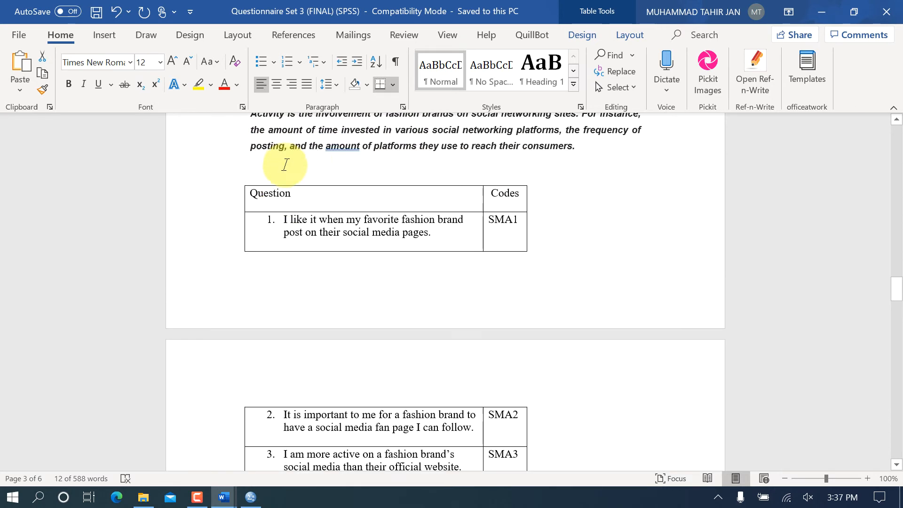
click(309, 186)
key(Return)
key(Return)
key(Return)
key(Return)
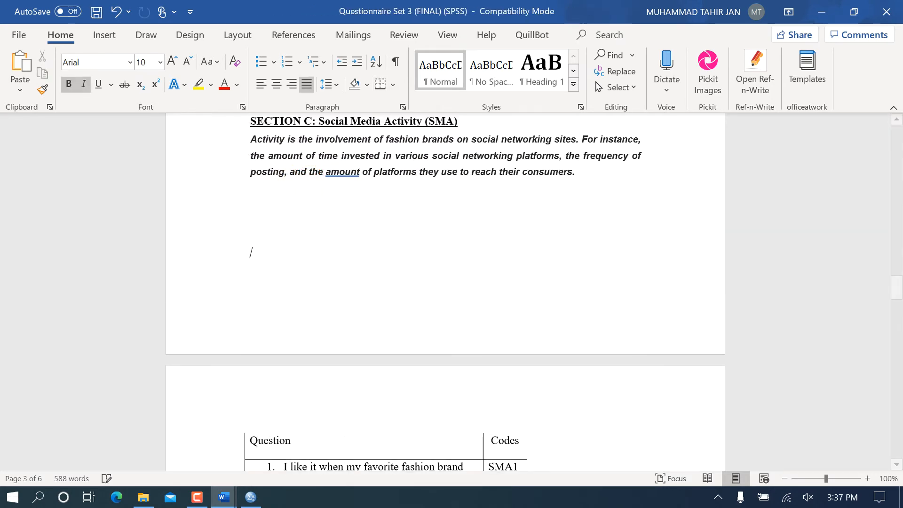
Remove the numbering from the five Social Media Activity statements and copy the SMA1 statement
scroll(338, 235, down, 10)
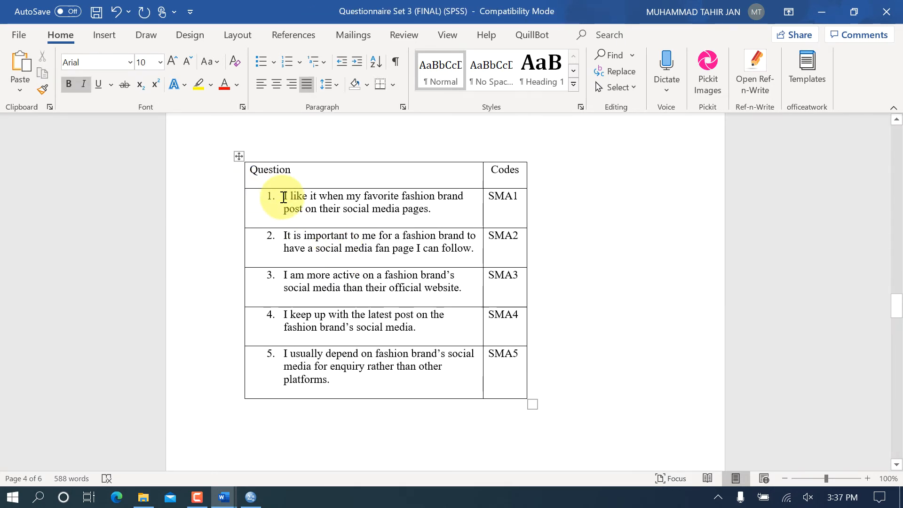
drag(281, 196, 377, 382)
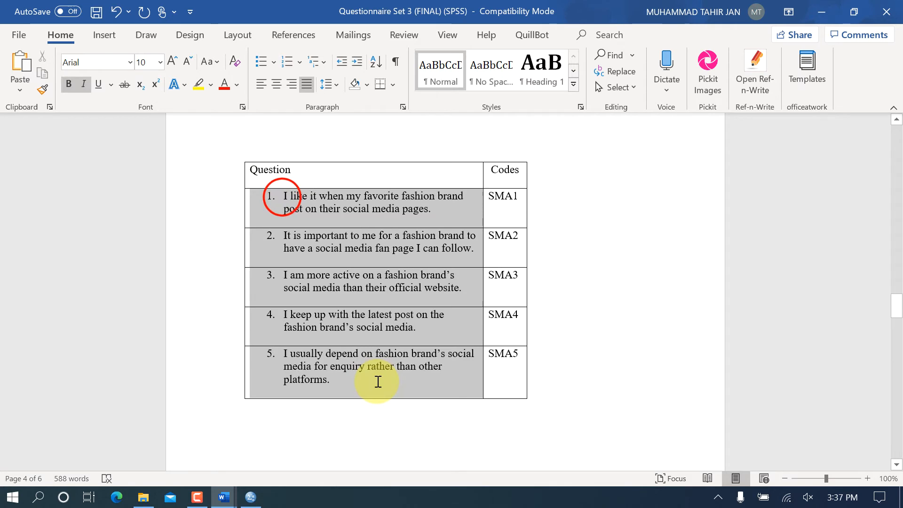
click(287, 64)
click(321, 229)
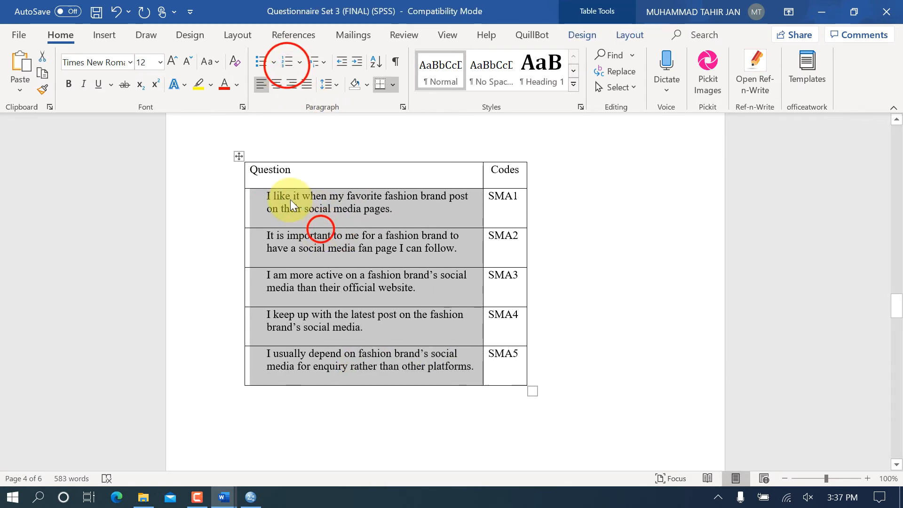
click(284, 199)
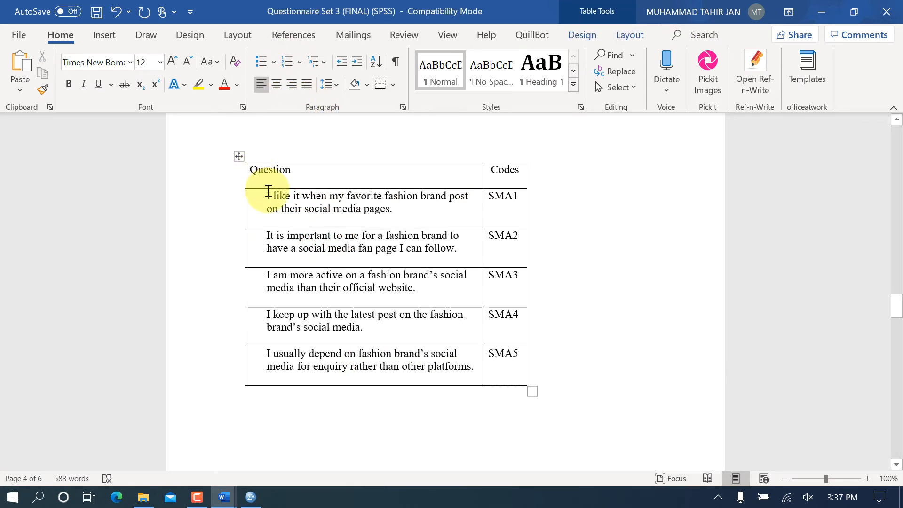
drag(266, 195, 399, 209)
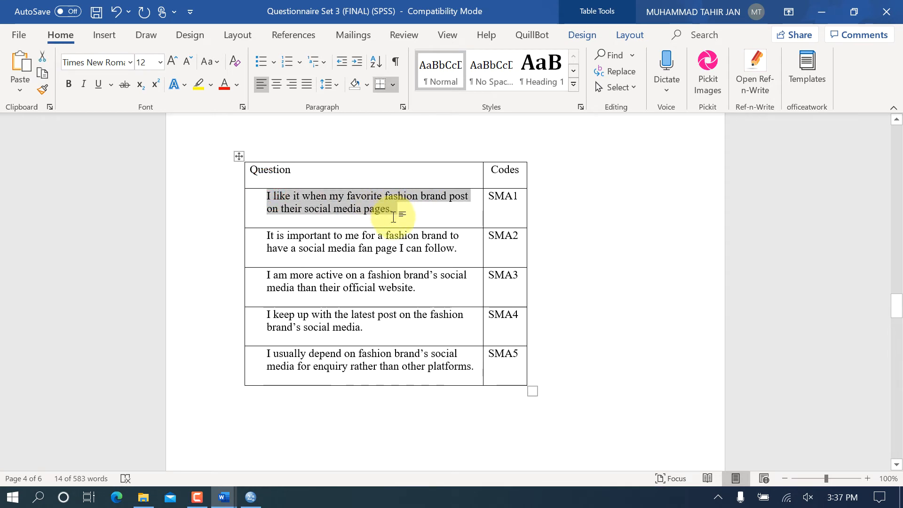
Switch to SPSS and add a new variable named SMA1 in row 6
click(257, 503)
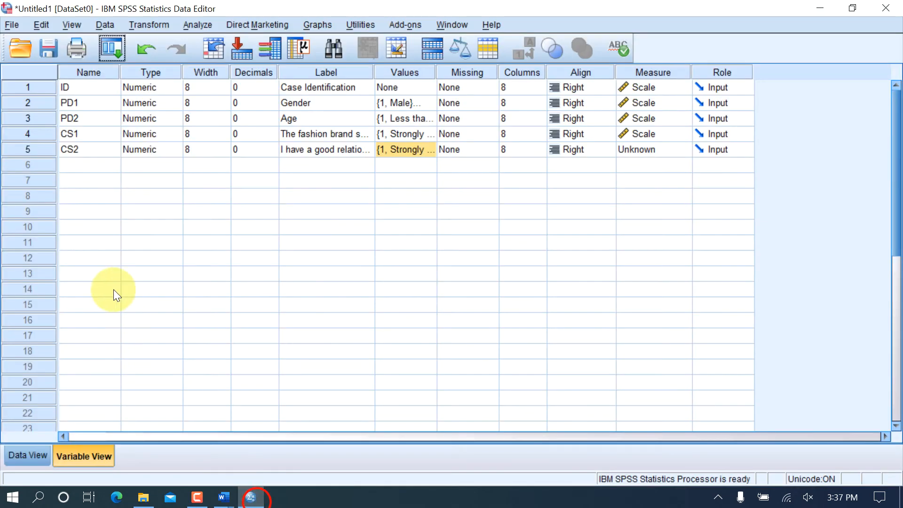
click(98, 166)
key(Caps_Lock)
text(SMA)
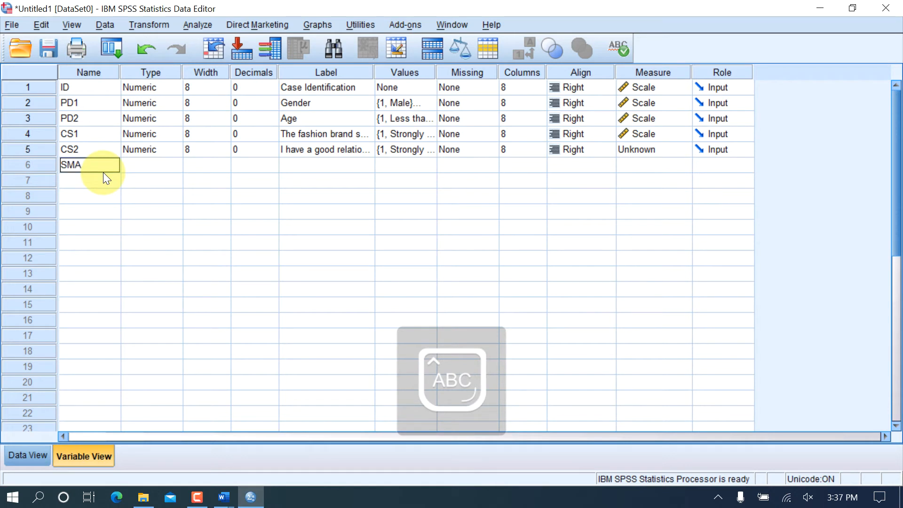
key(Caps_Lock)
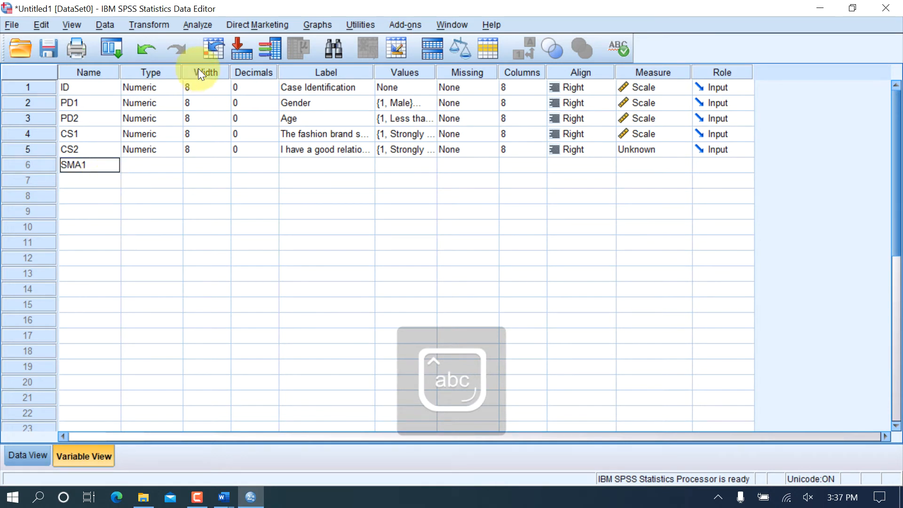
Set the decimals of SMA1 to 0 and paste the copied questionnaire statement as its label
text(1)
click(258, 166)
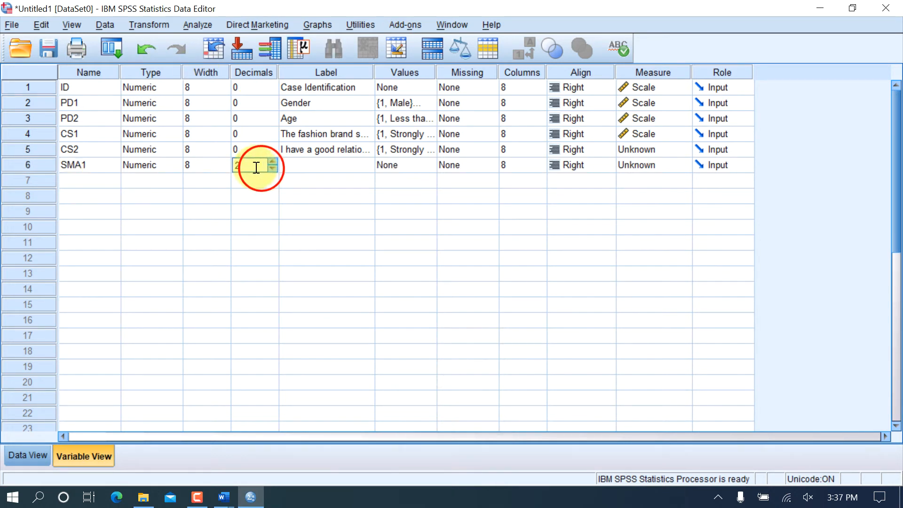
click(245, 164)
text(0)
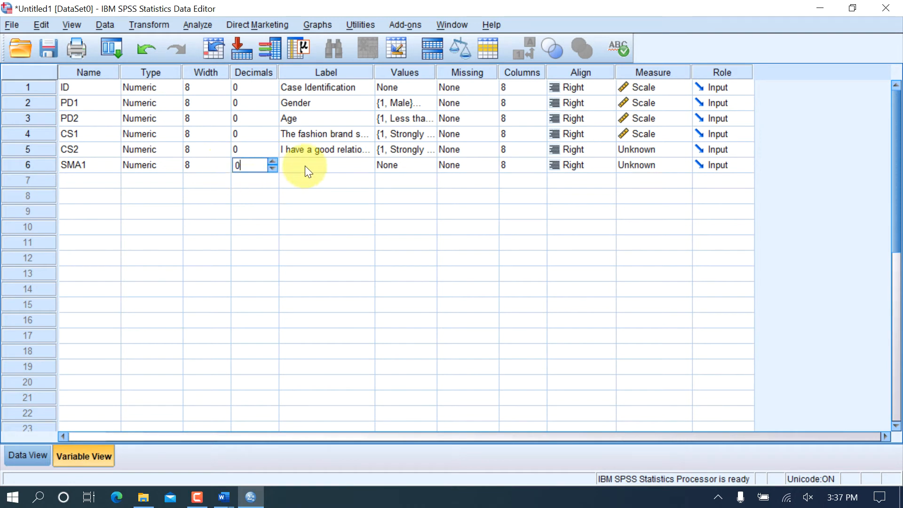
click(306, 165)
key(ctrl+v)
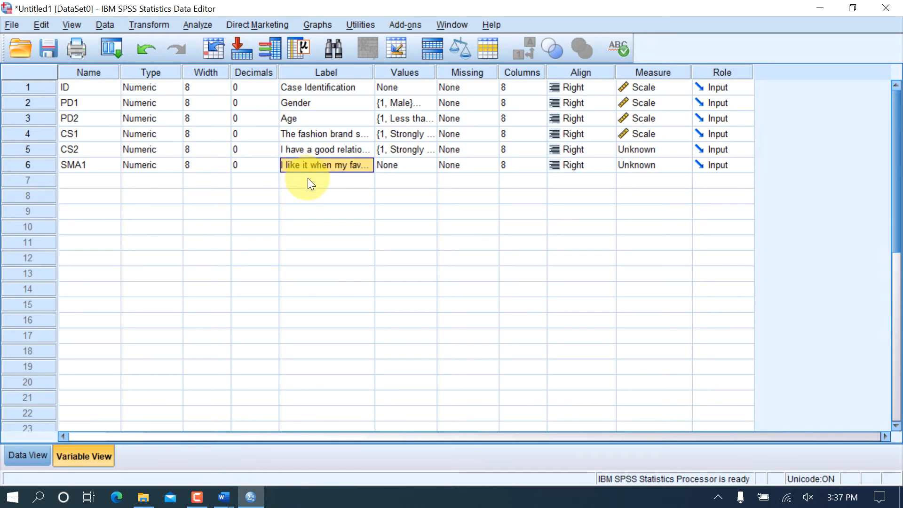
Check the social media response scale in Questionnaire Set 2, then copy the CS2 value labels to SMA1 in SPSS
click(408, 162)
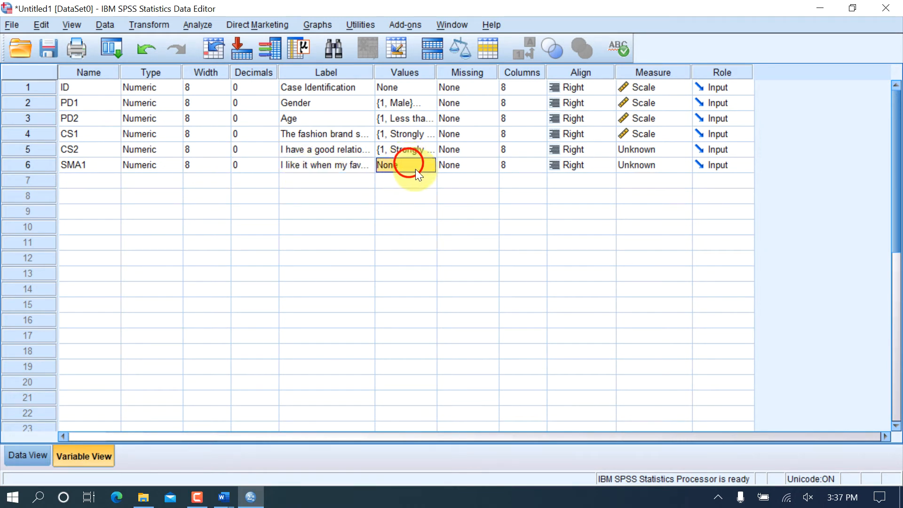
click(224, 491)
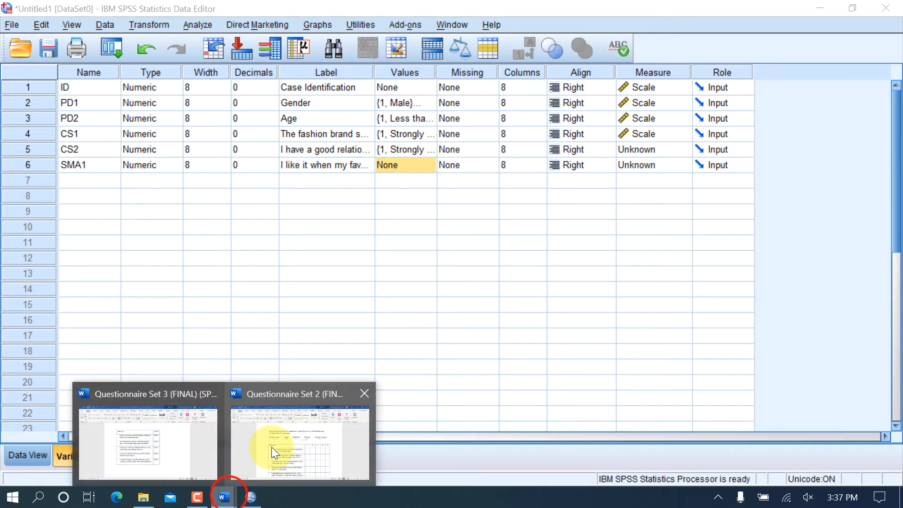
click(272, 446)
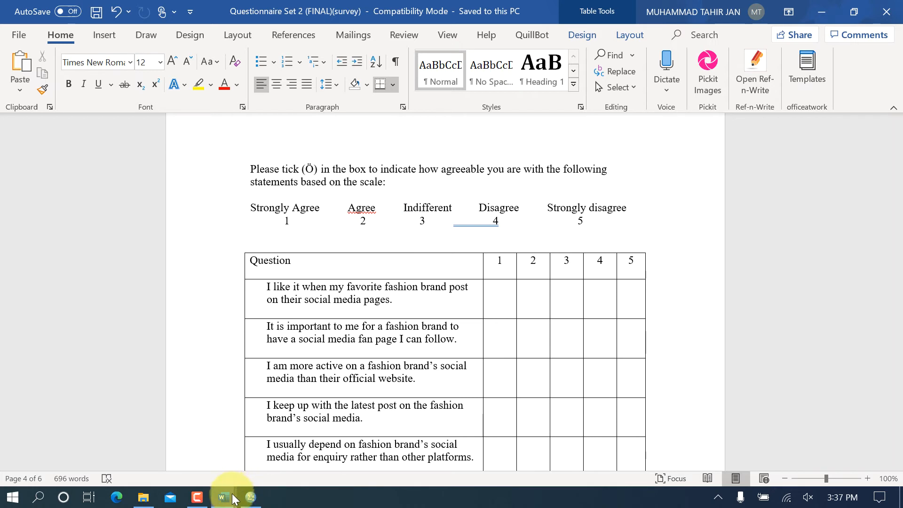
click(250, 497)
click(400, 147)
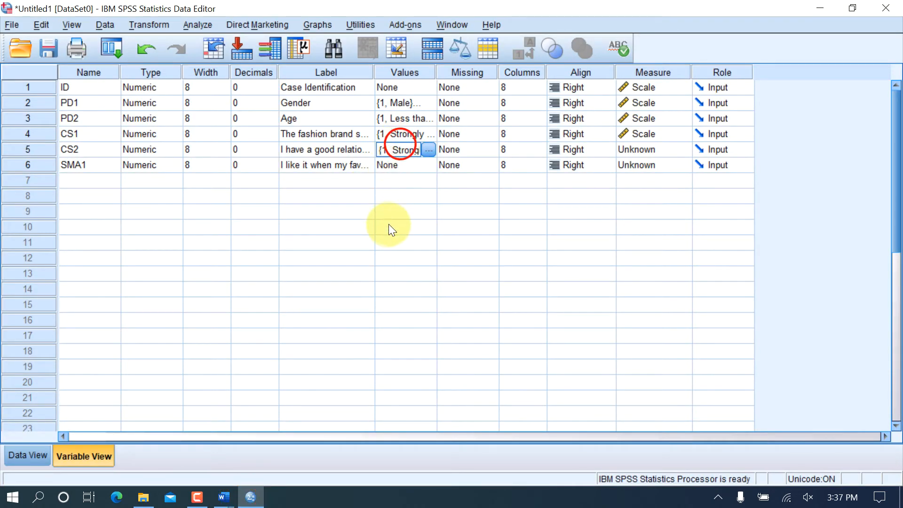
click(398, 165)
key(ctrl+v)
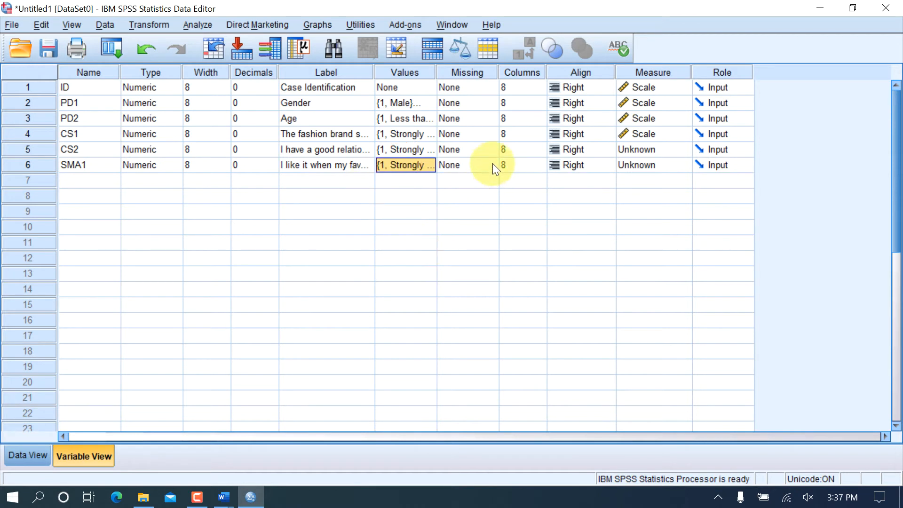
Examine the columns of the defined variables in Data View
click(42, 455)
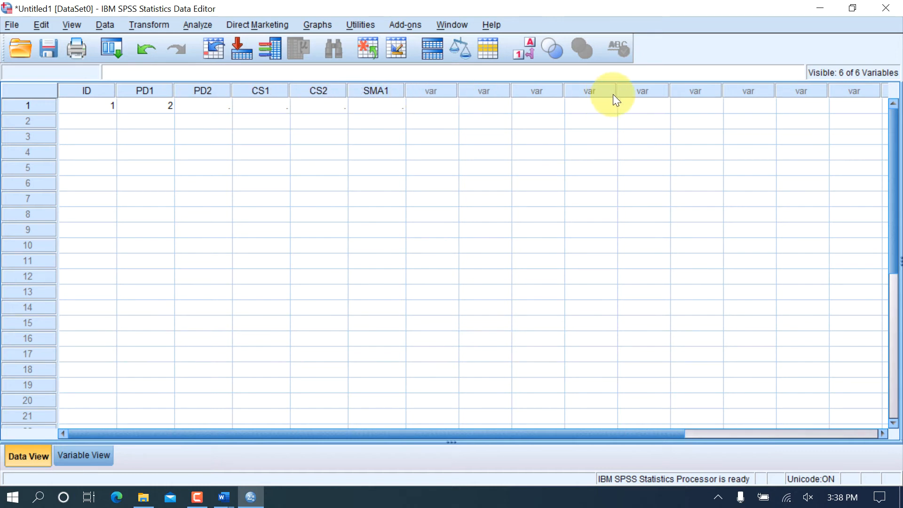
mouse_move(639, 432)
mouse_down()
mouse_move(778, 438)
mouse_move(633, 431)
mouse_up()
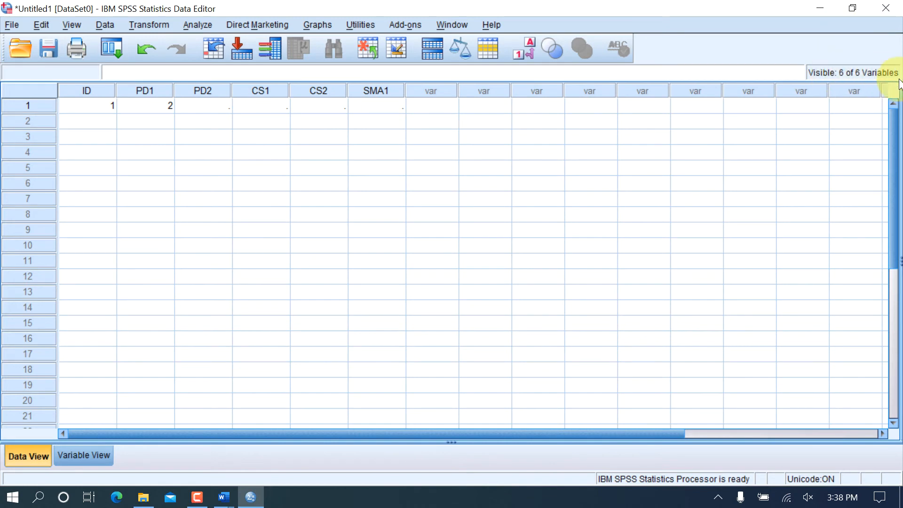
click(499, 431)
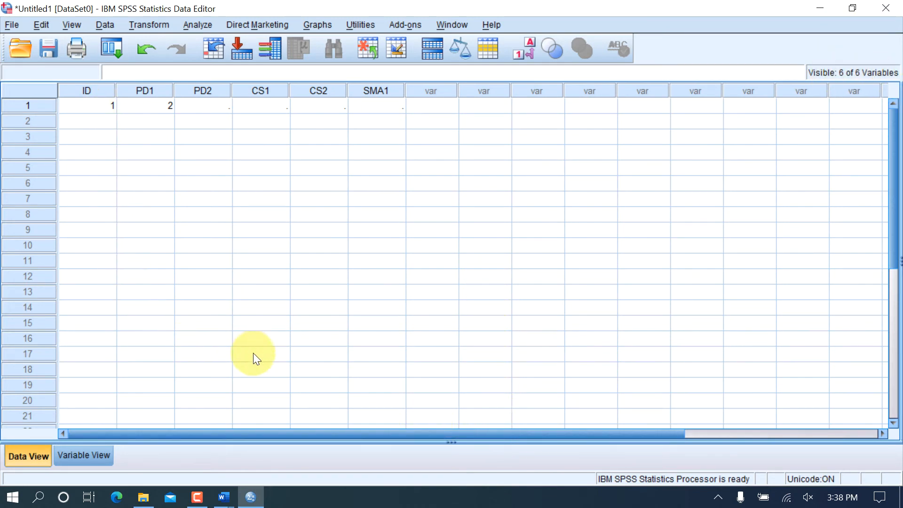
drag(78, 91, 396, 334)
click(282, 261)
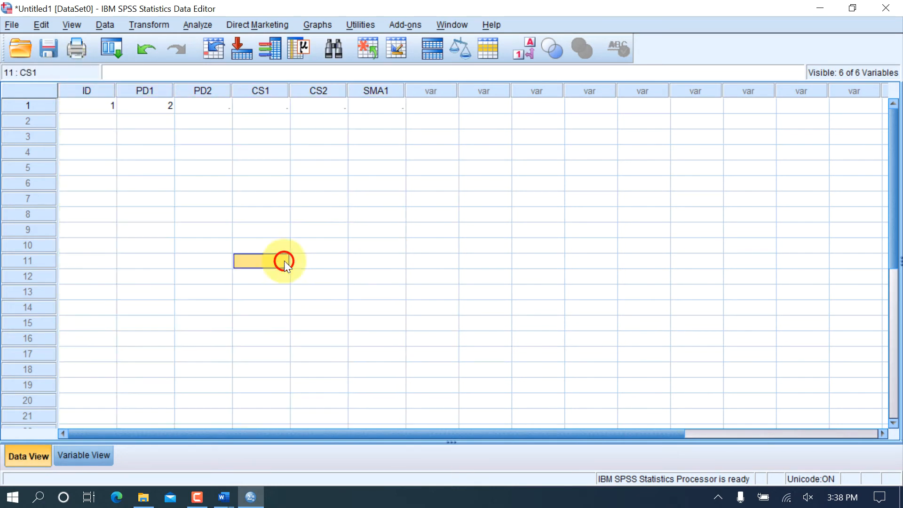
Return to Variable View and widen the Label column to show more of the statement texts
click(85, 454)
drag(372, 72, 433, 71)
click(298, 166)
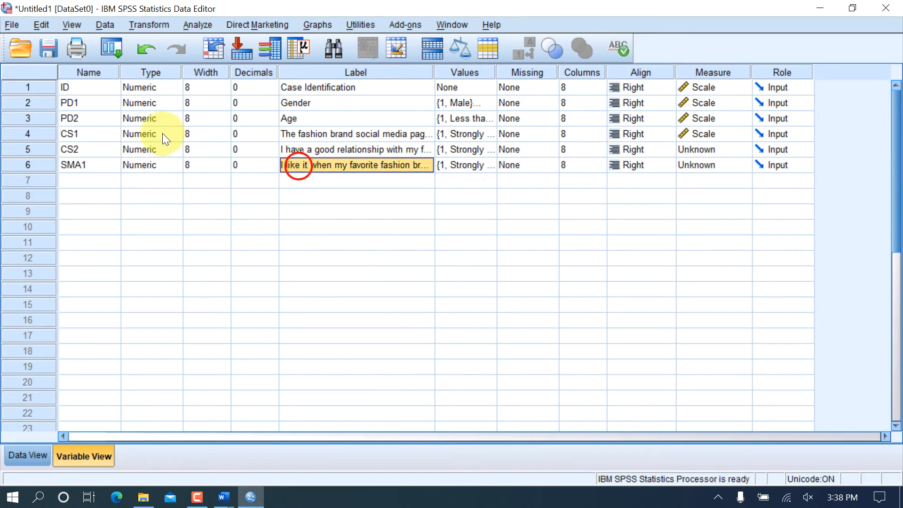
click(100, 164)
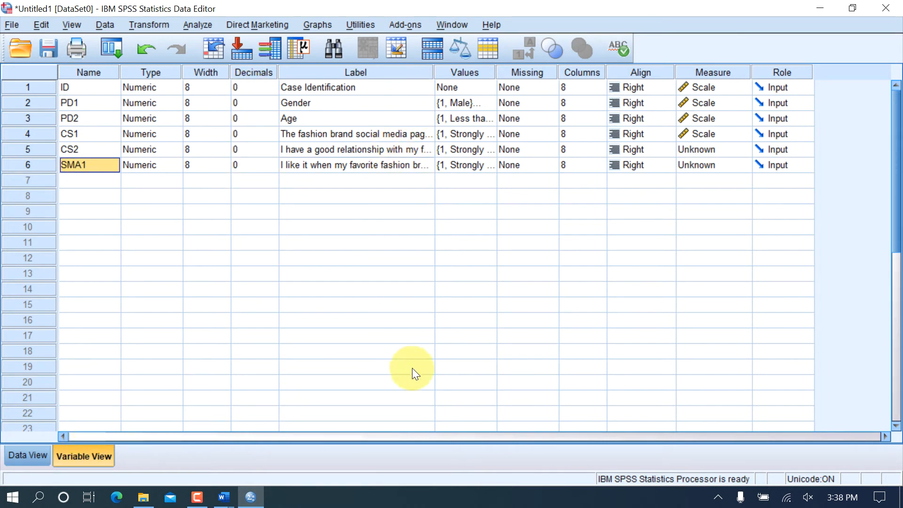
Set the measurement level of CS2 and SMA1 to Scale
click(726, 147)
click(724, 163)
click(720, 165)
click(721, 177)
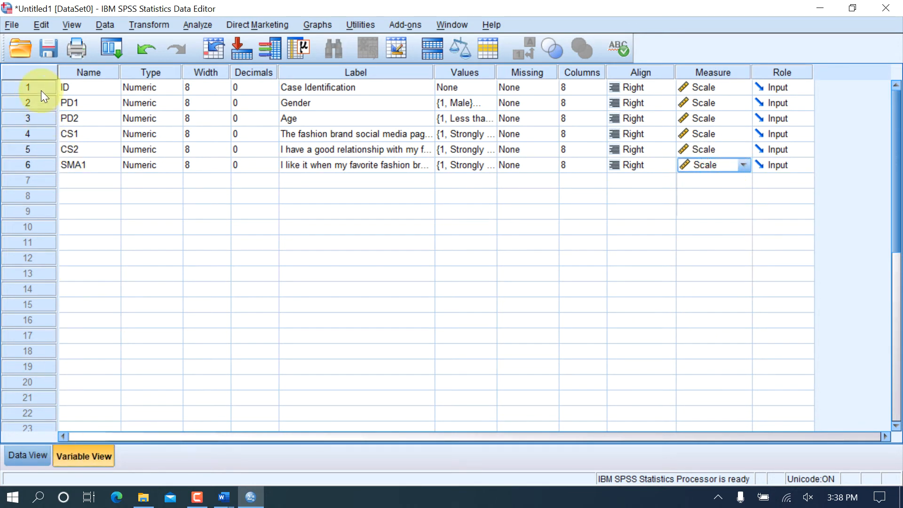
Save the dataset as "Sample data analysis" in the Data Analysis folder of Marketing Research Practical on the Desktop
click(60, 39)
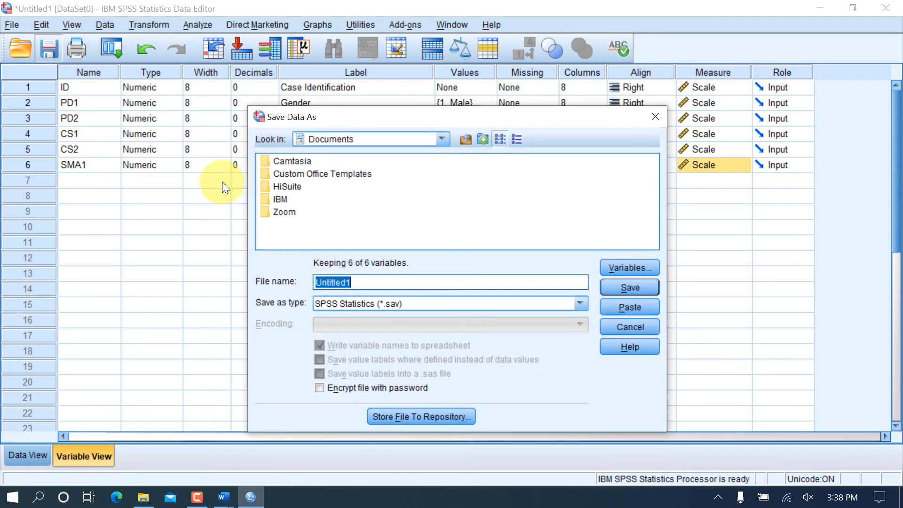
click(380, 136)
click(346, 174)
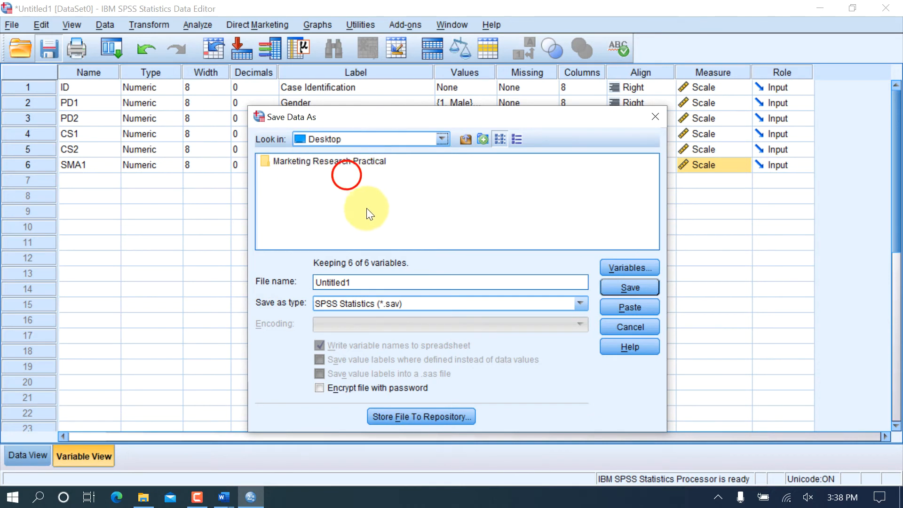
double_click(322, 159)
click(298, 185)
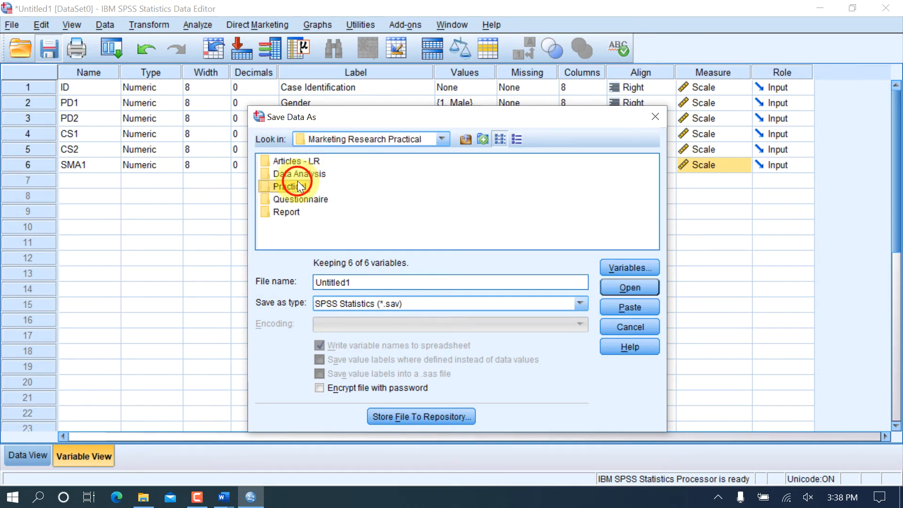
double_click(298, 173)
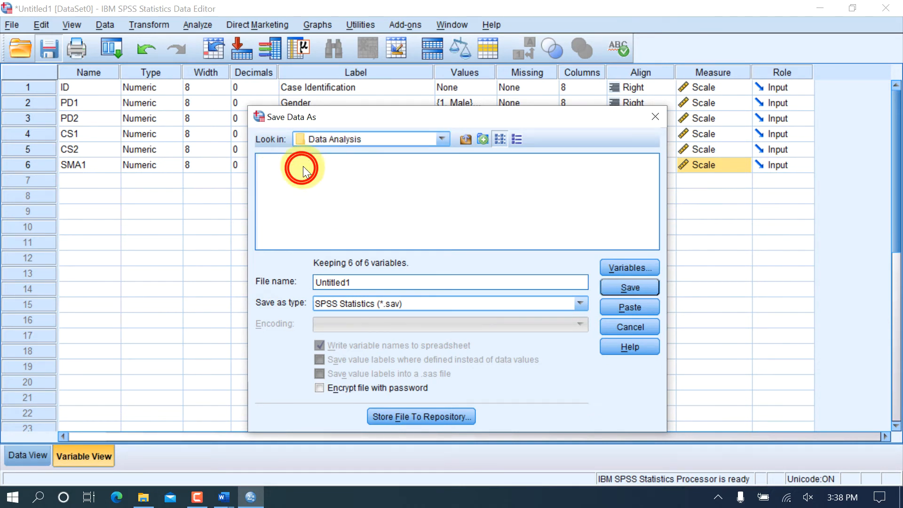
double_click(364, 282)
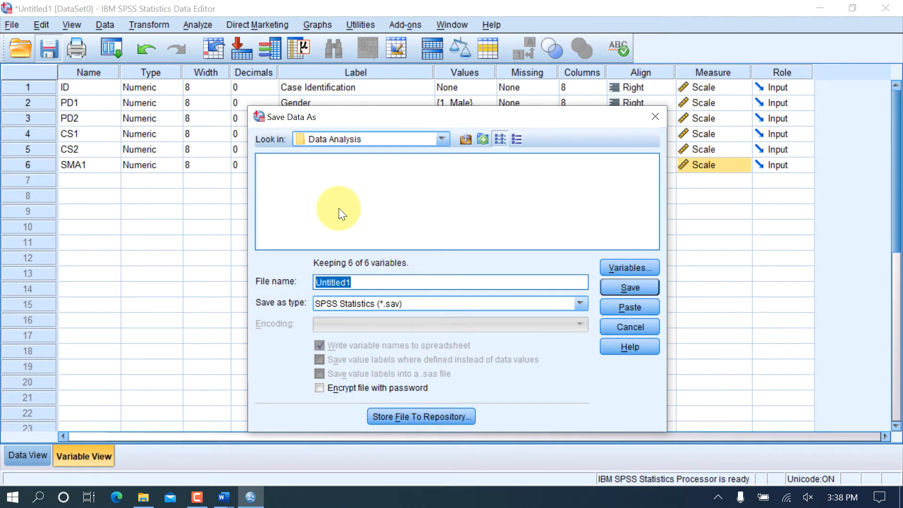
text(Sample data)
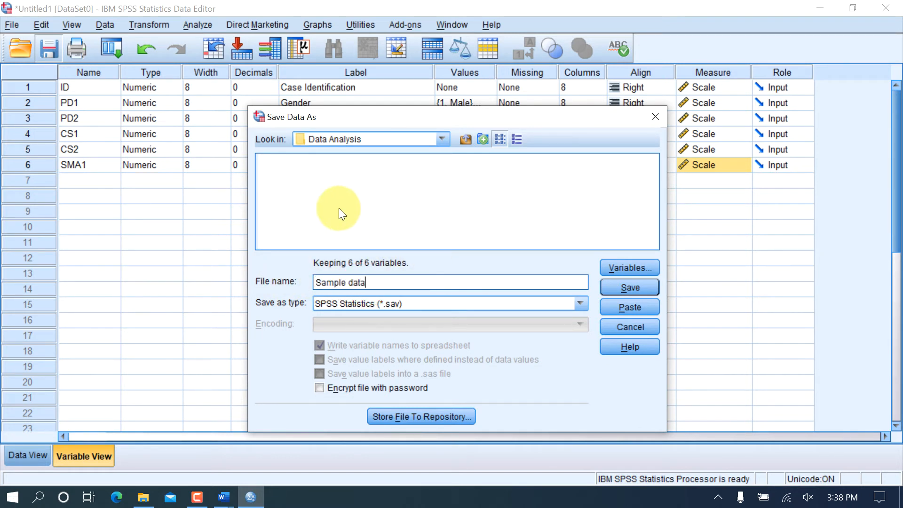
text( analysis)
click(618, 284)
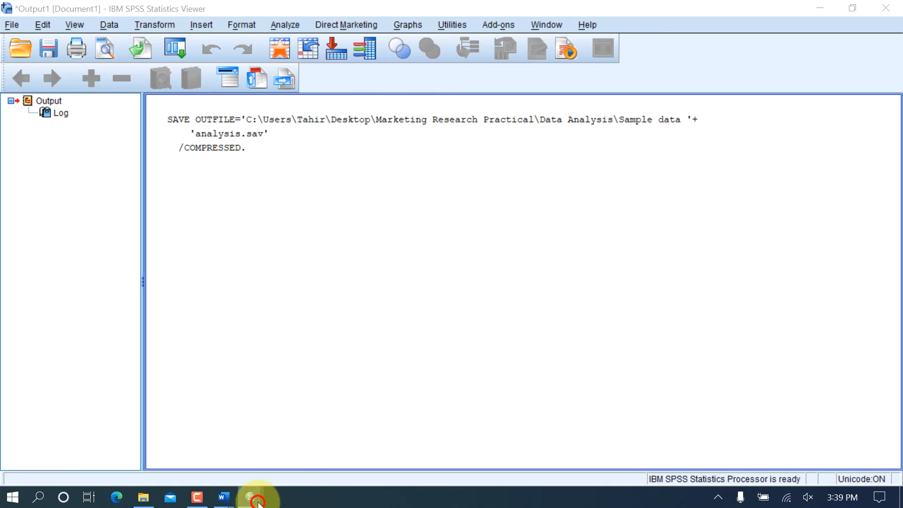
Return from the output window to the Data Editor and view the saved dataset in Data View
mouse_move(252, 496)
click(210, 429)
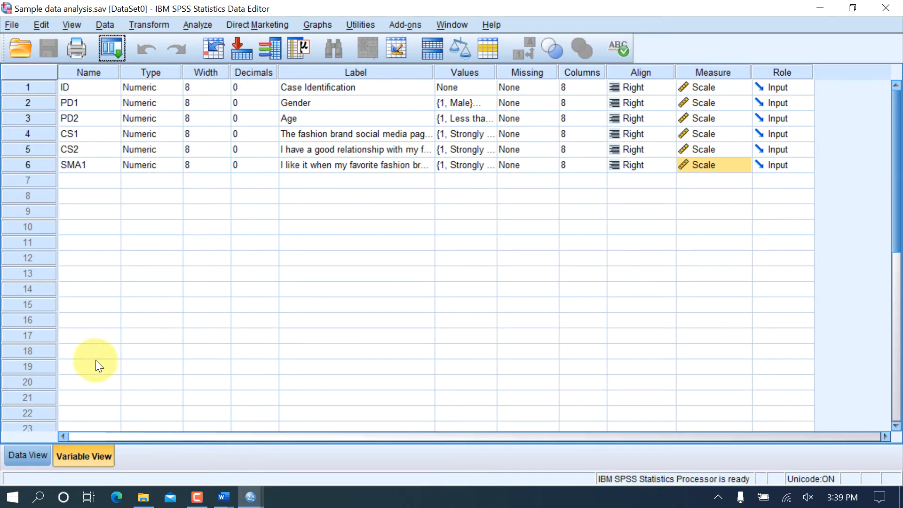
click(28, 454)
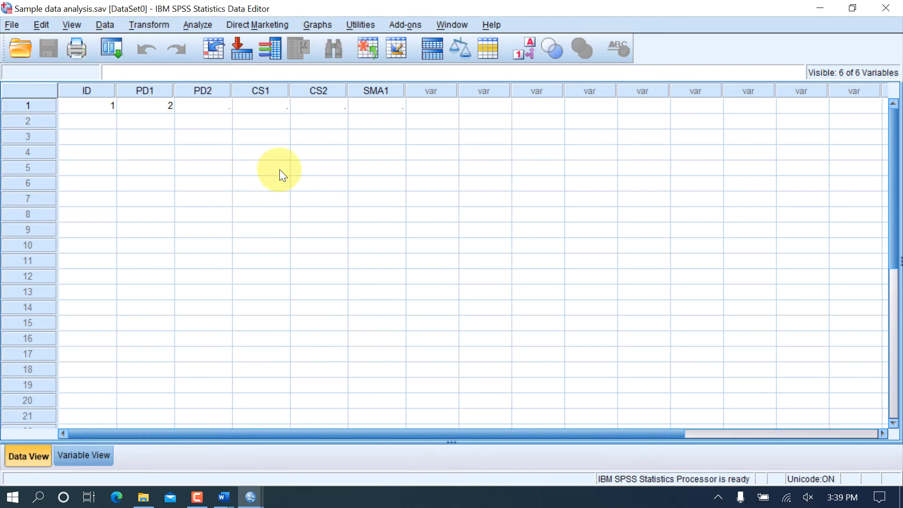
Switch to the Output1 window and start saving it in the Data Analysis folder of Marketing Research Practical on the Desktop
click(247, 496)
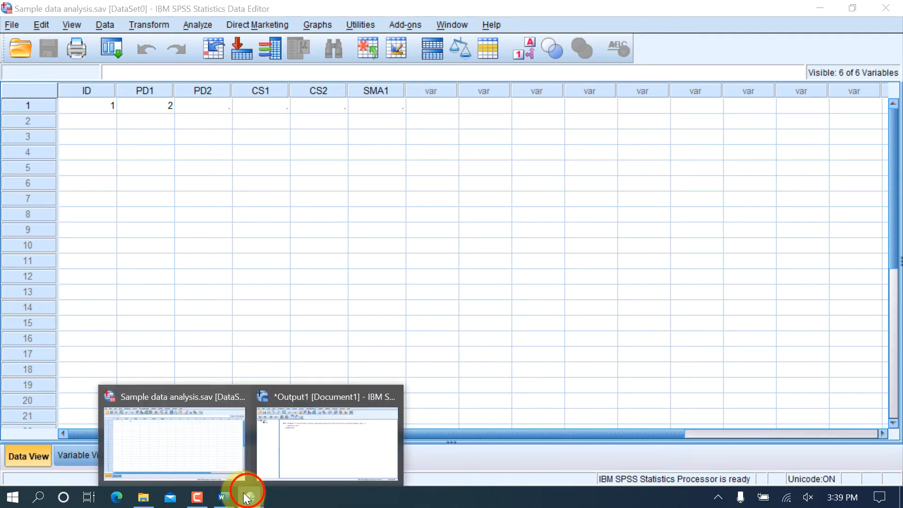
click(312, 427)
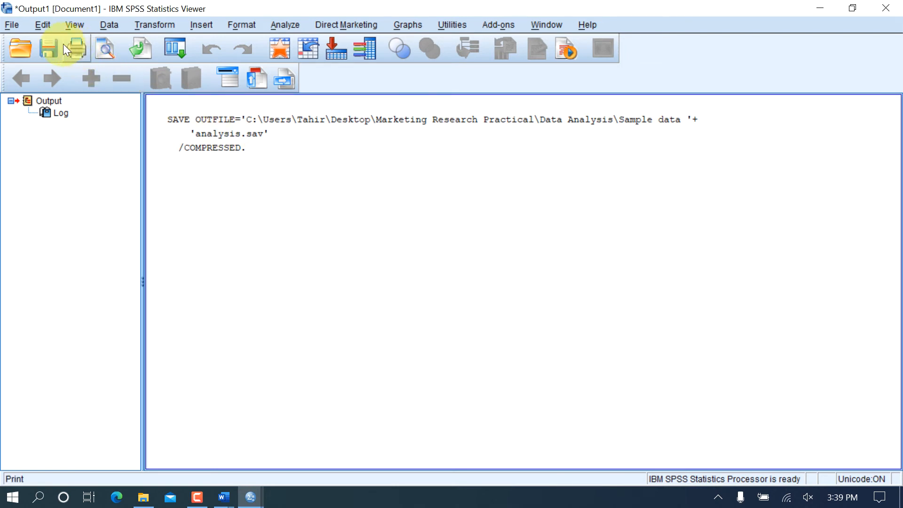
click(51, 47)
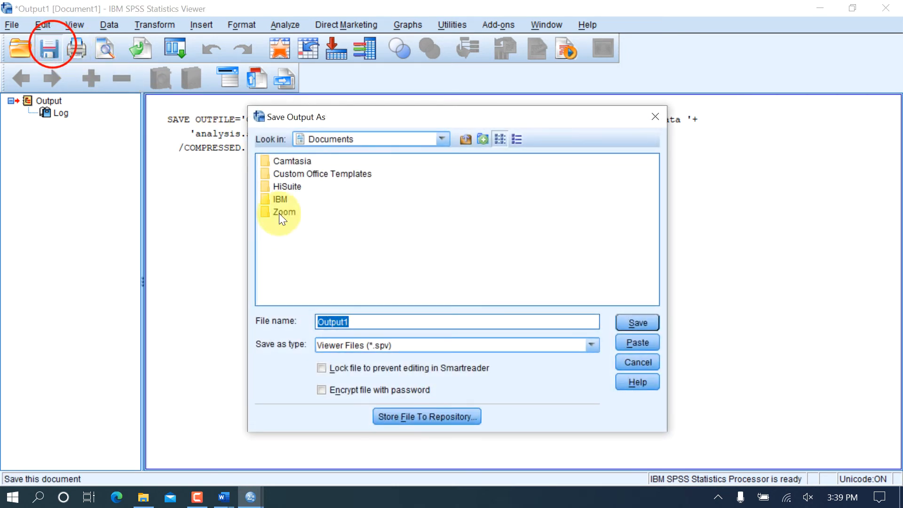
click(379, 139)
click(363, 180)
click(328, 159)
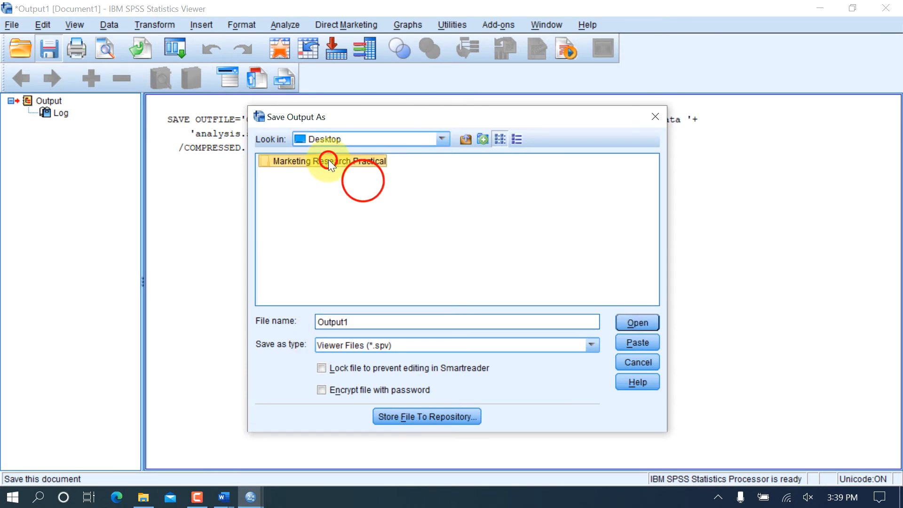
click(329, 159)
double_click(329, 160)
click(418, 183)
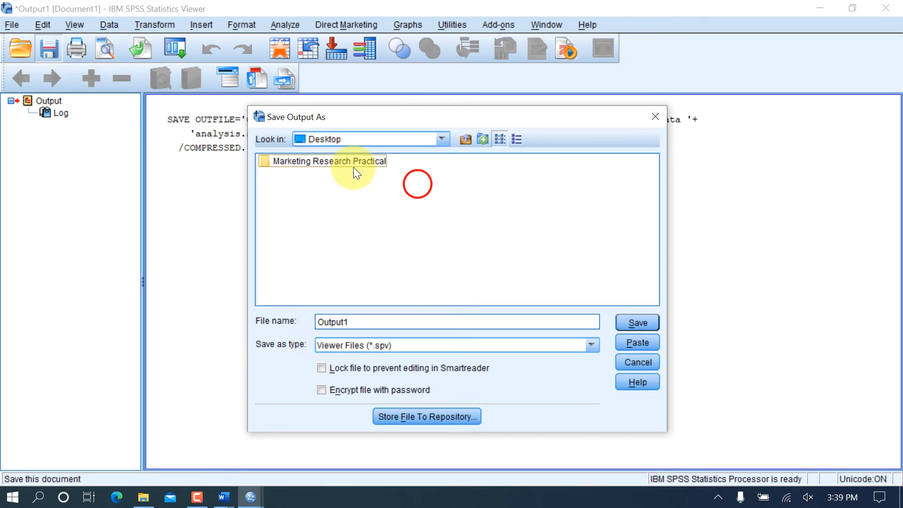
double_click(354, 162)
click(400, 162)
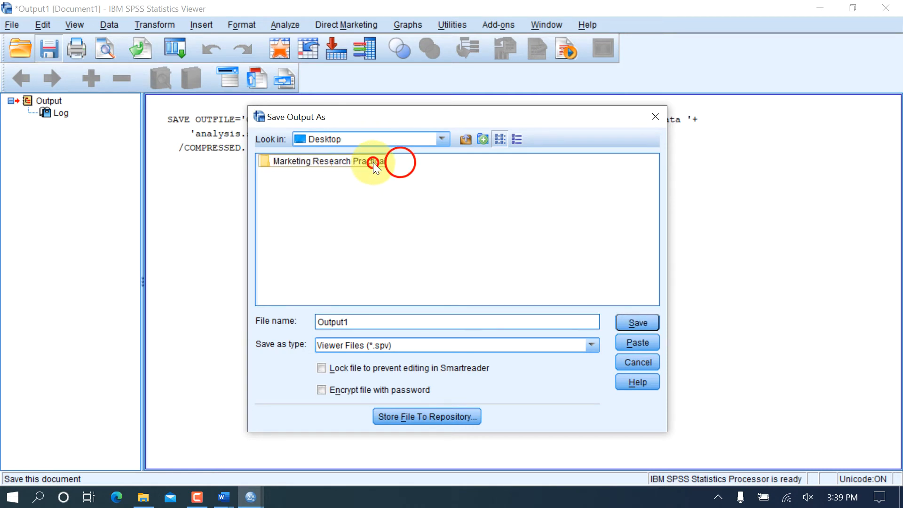
click(373, 163)
double_click(260, 162)
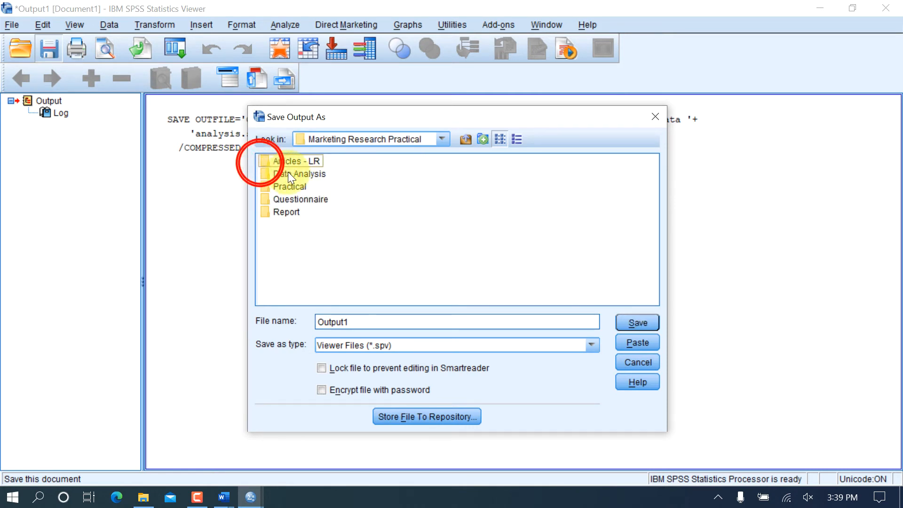
double_click(300, 174)
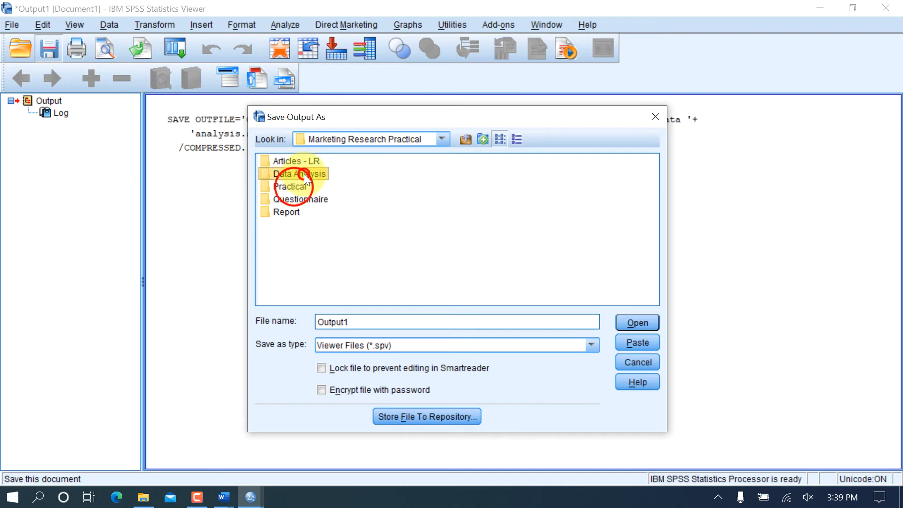
Save the output as "Sample data analysis" in the Data Analysis folder as a Viewer file
double_click(358, 321)
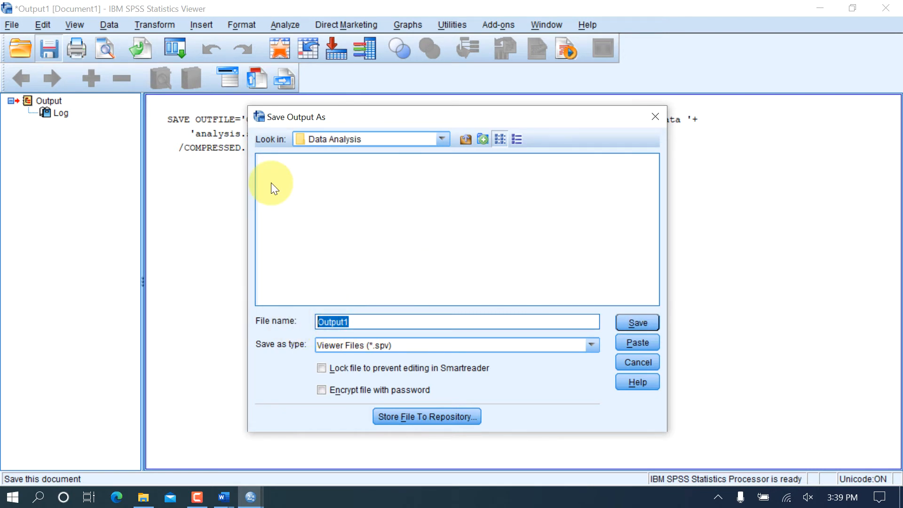
text(Sample)
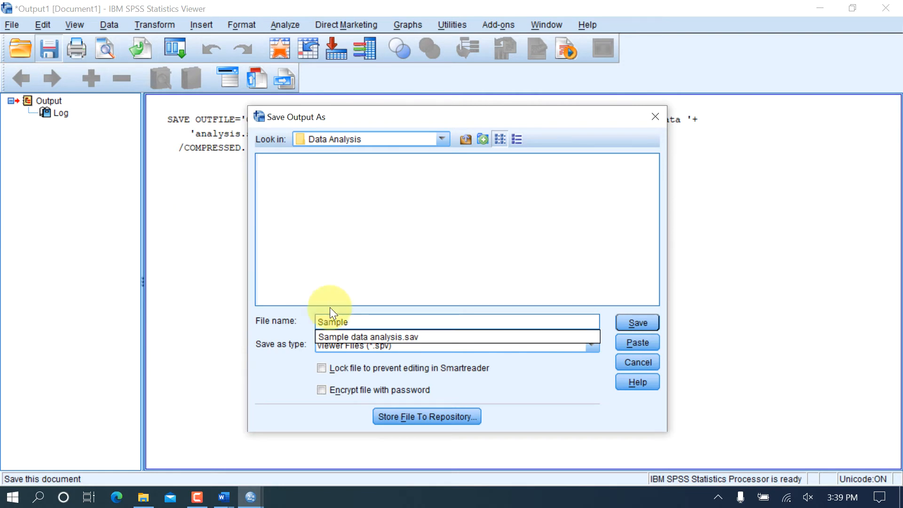
click(362, 336)
key(End)
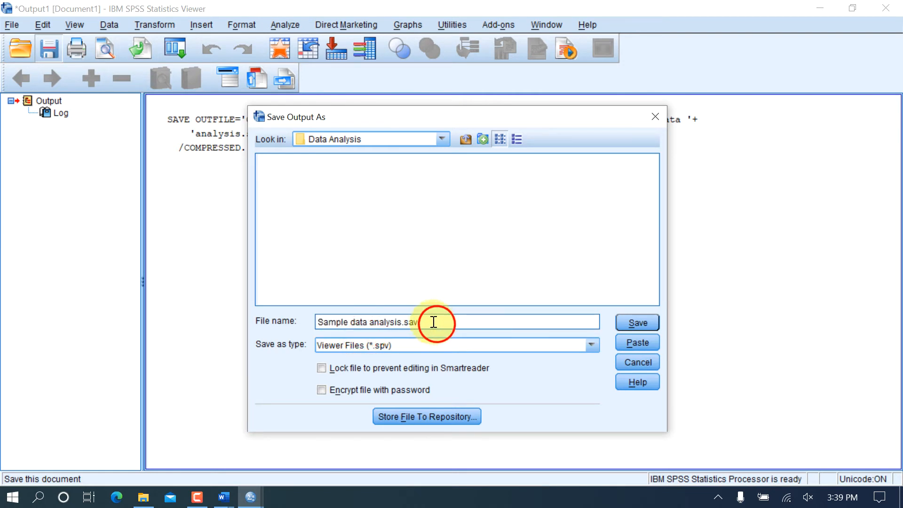
key(BackSpace)
key(BackSpace)
key(BackSpace)
key(BackSpace)
key(BackSpace)
text(s)
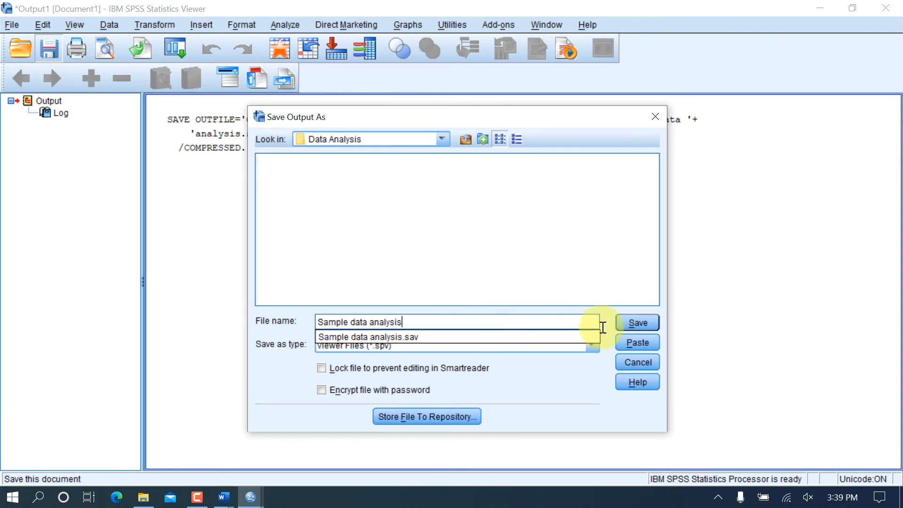
click(630, 323)
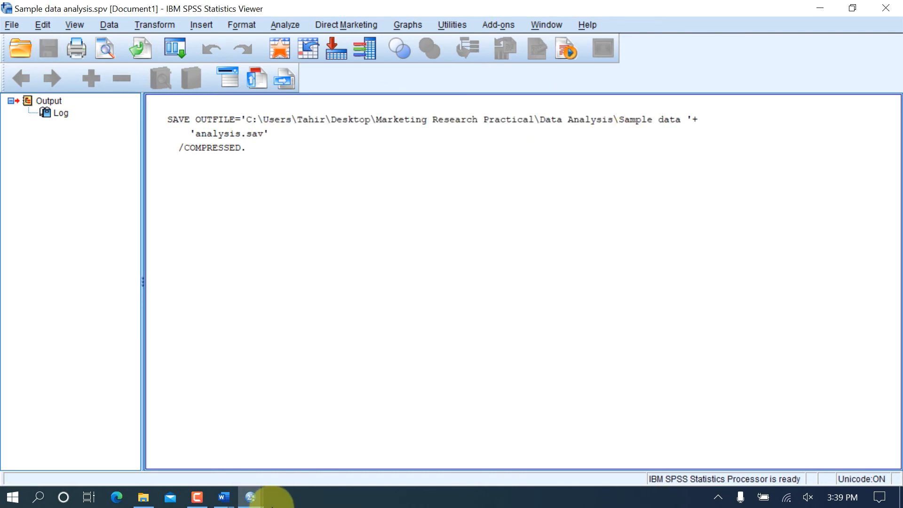
Return to the Sample data analysis dataset and highlight the data entry cells from ID in row 1 through row 21
mouse_move(250, 502)
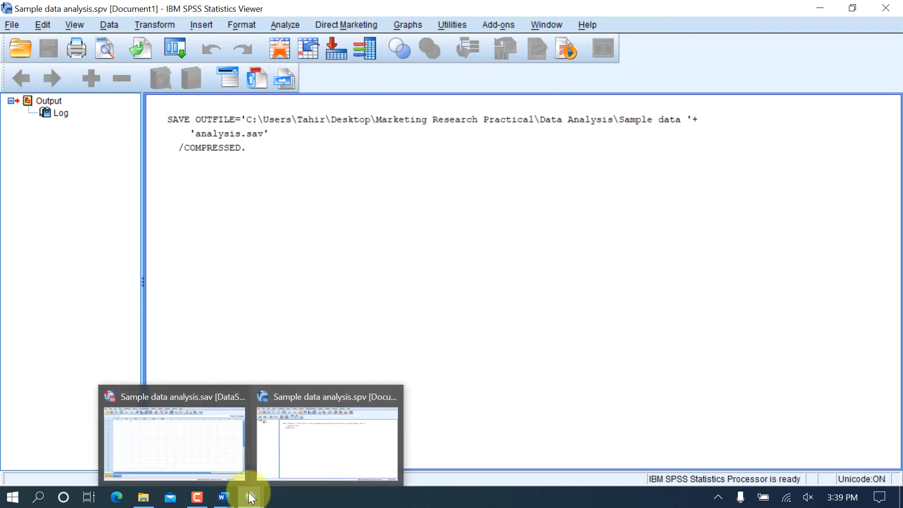
click(219, 461)
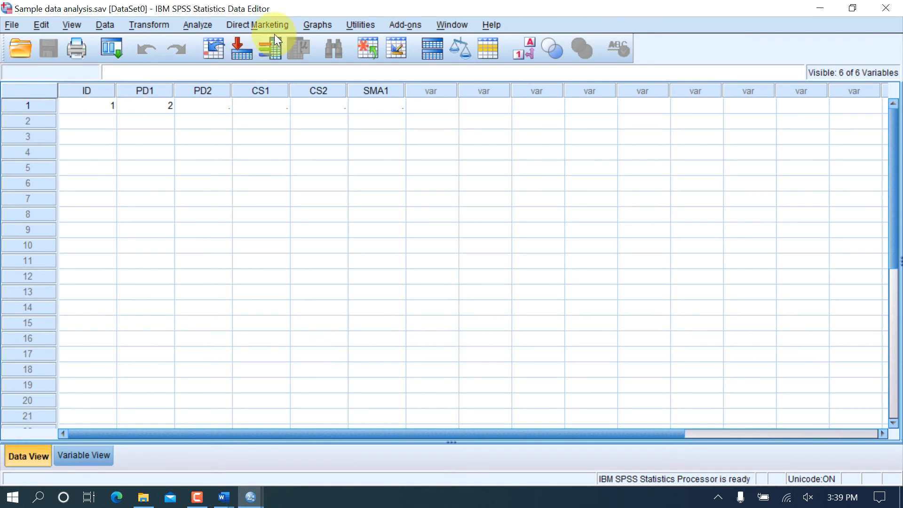
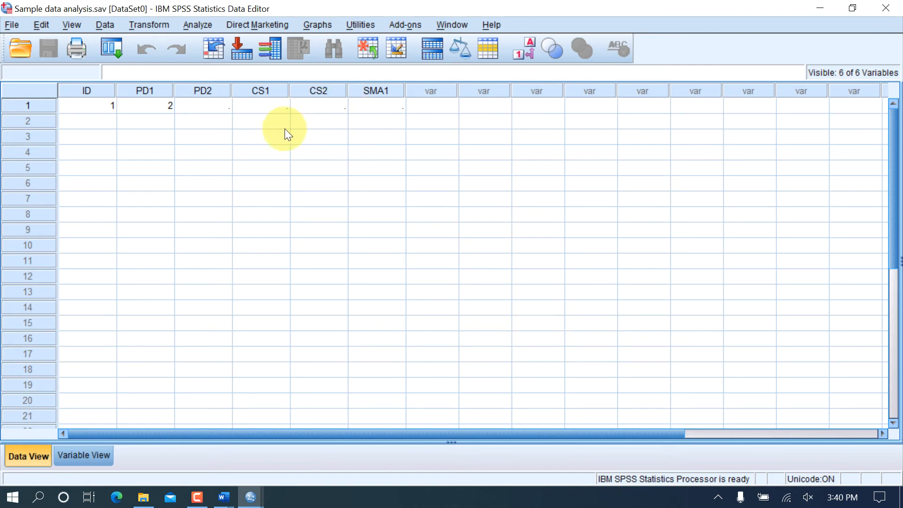
drag(92, 104, 817, 411)
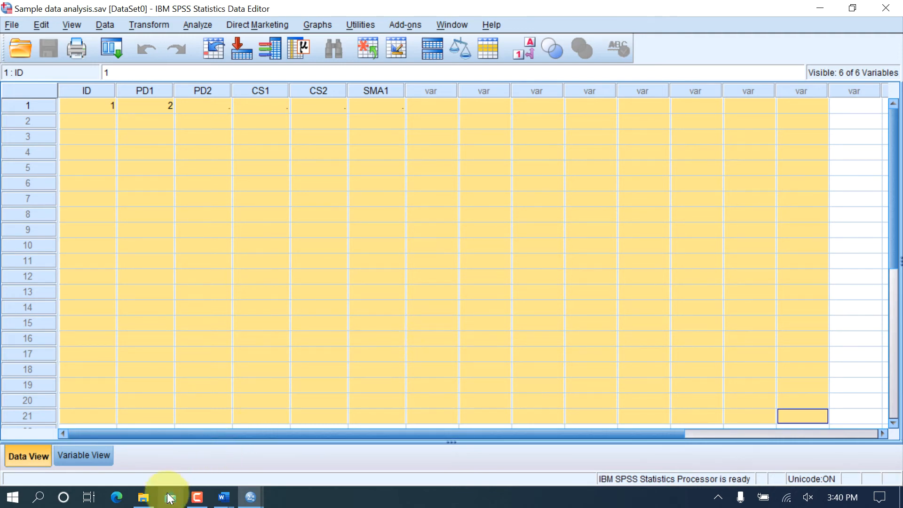
Switch to File Explorer and open the "for spss" workbook from the My Sample data folder under Marketing Research Practical, Practical
click(144, 496)
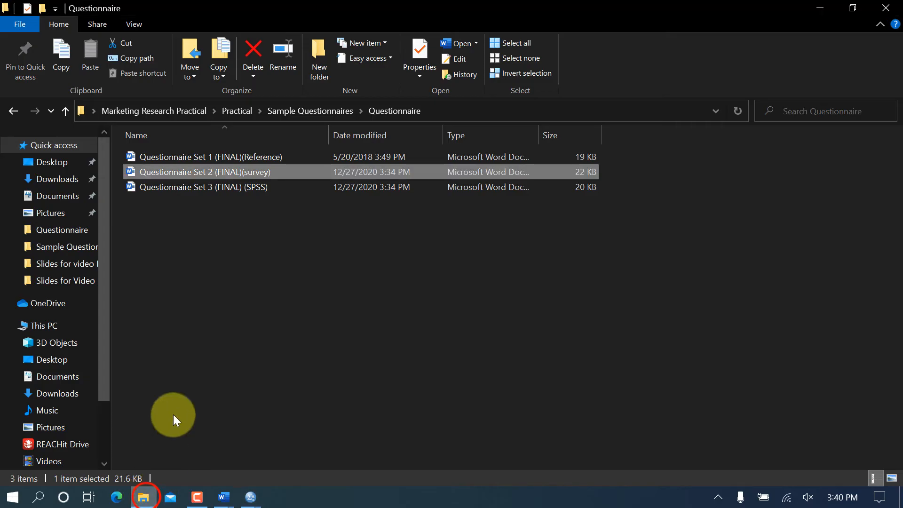
click(278, 108)
click(219, 109)
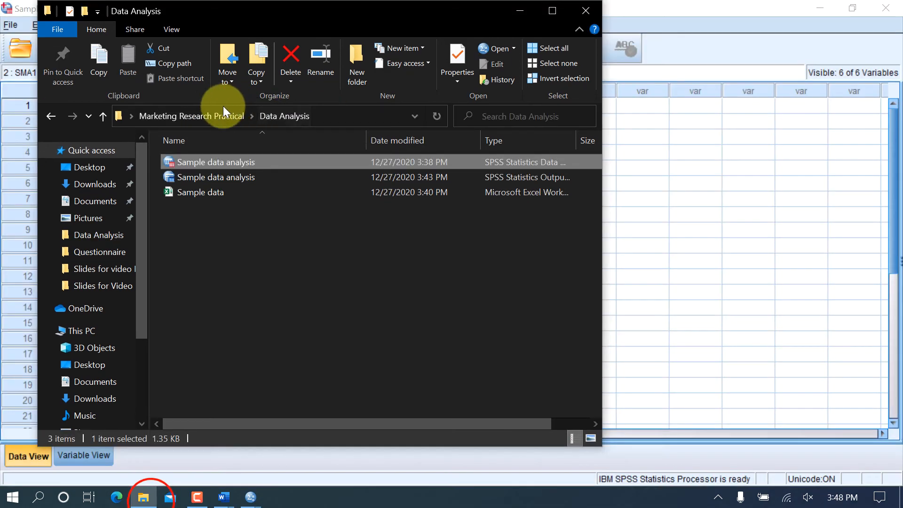
click(216, 116)
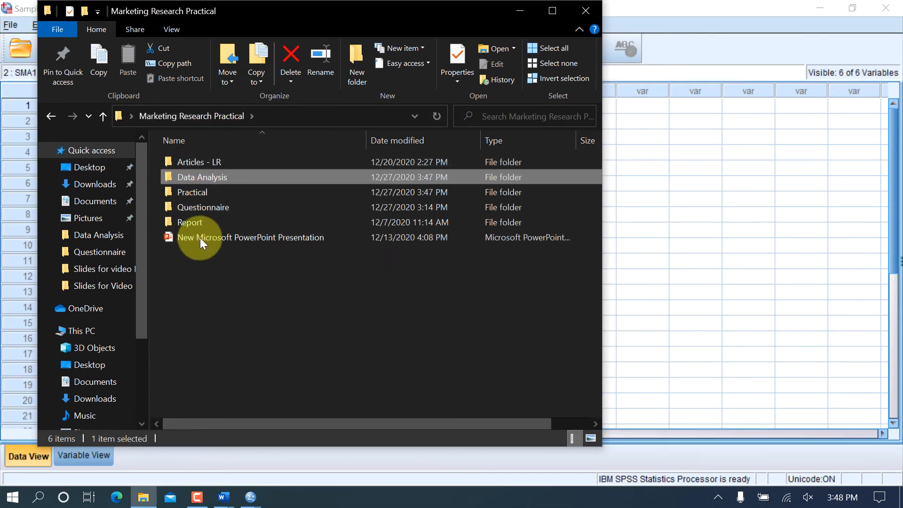
click(221, 192)
double_click(221, 191)
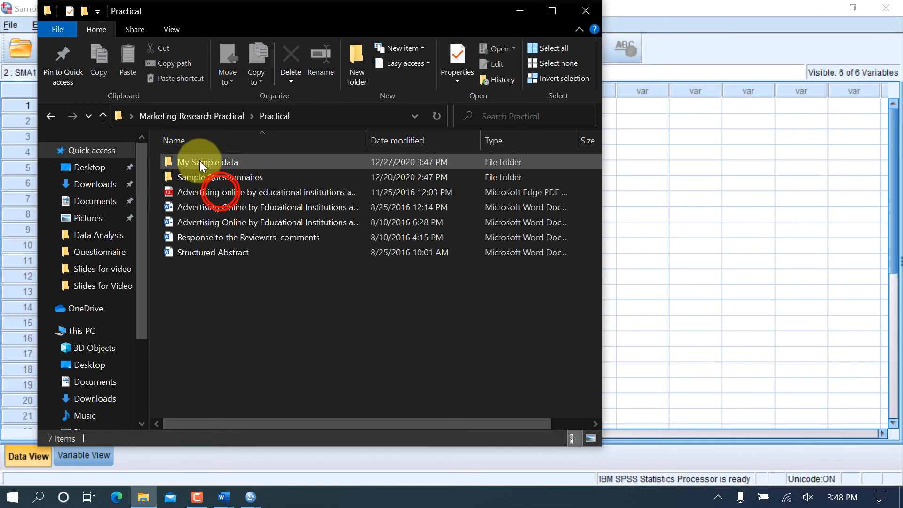
double_click(200, 161)
double_click(190, 161)
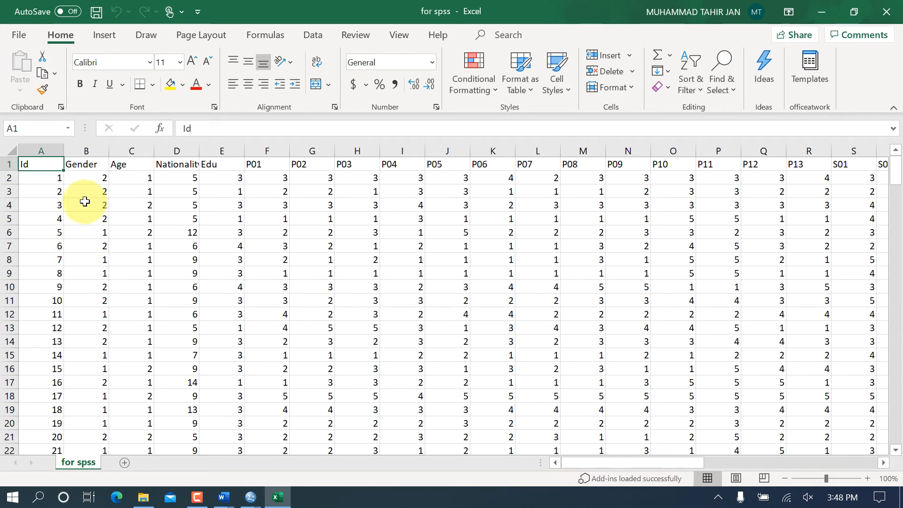
Copy the Id and Gender values in A2:B20 of the for spss sheet
scroll(78, 201, down, 1)
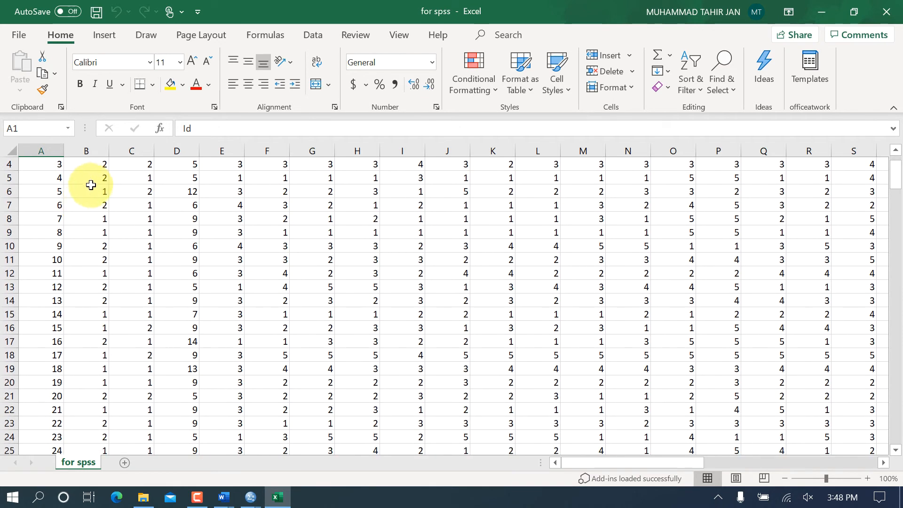
scroll(94, 190, up, 1)
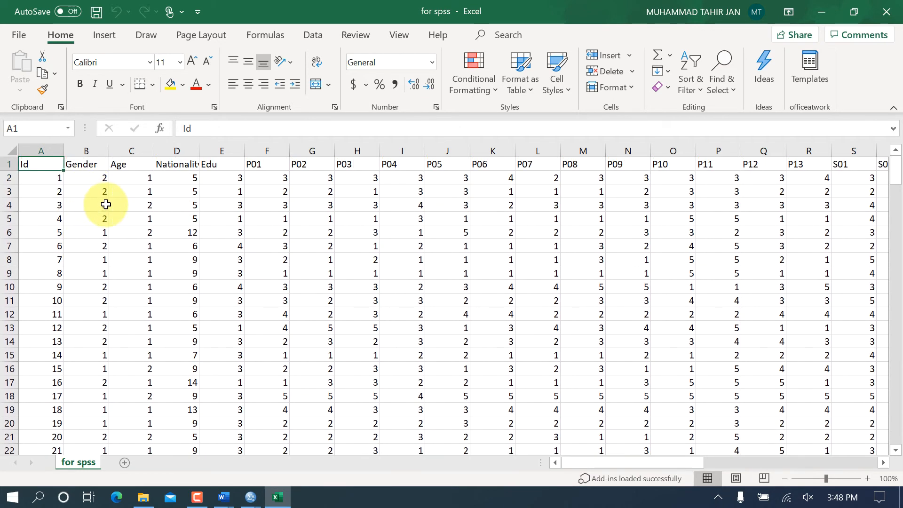
click(26, 177)
drag(58, 197, 78, 426)
key(ctrl+c)
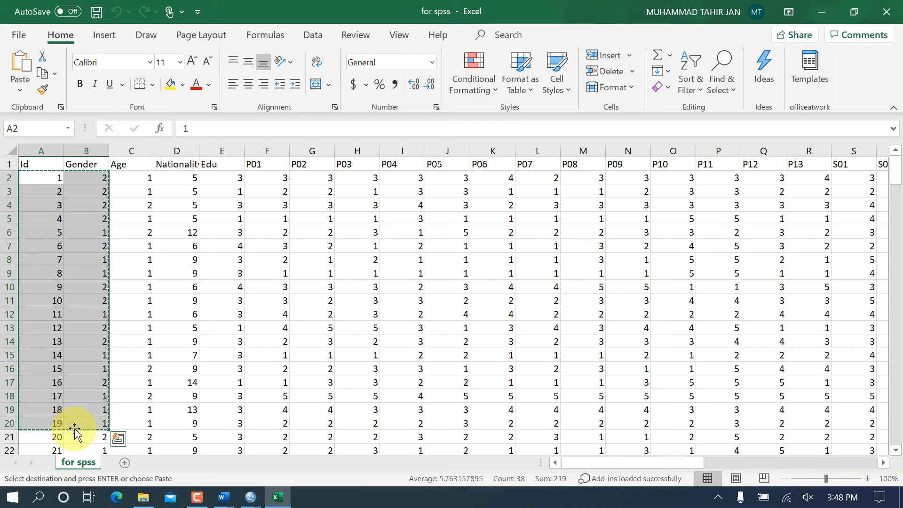
Switch to the SPSS Data Editor and paste the copied values into ID and PD1 starting at row 1
click(245, 497)
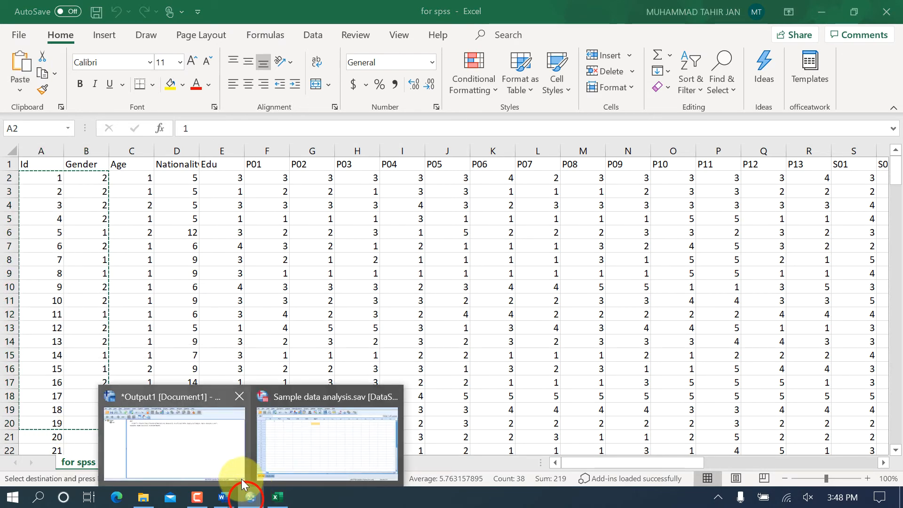
click(348, 430)
click(89, 103)
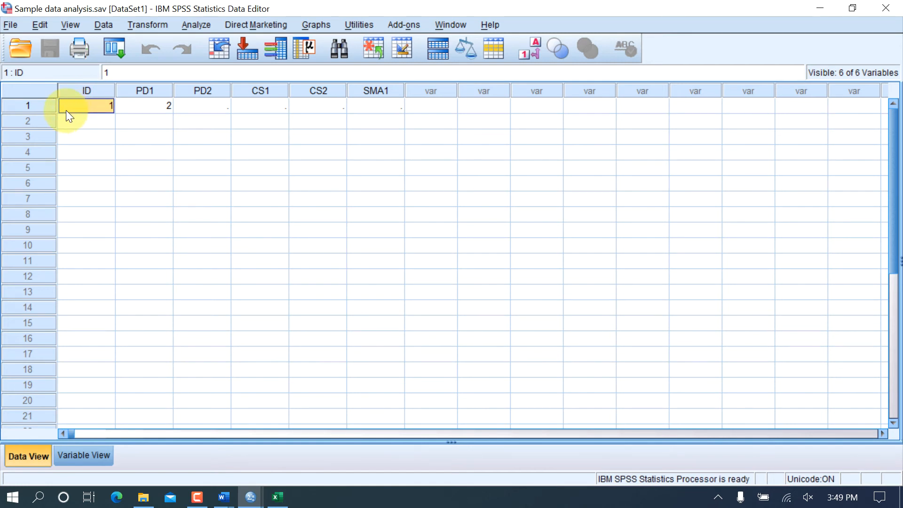
key(ctrl+v)
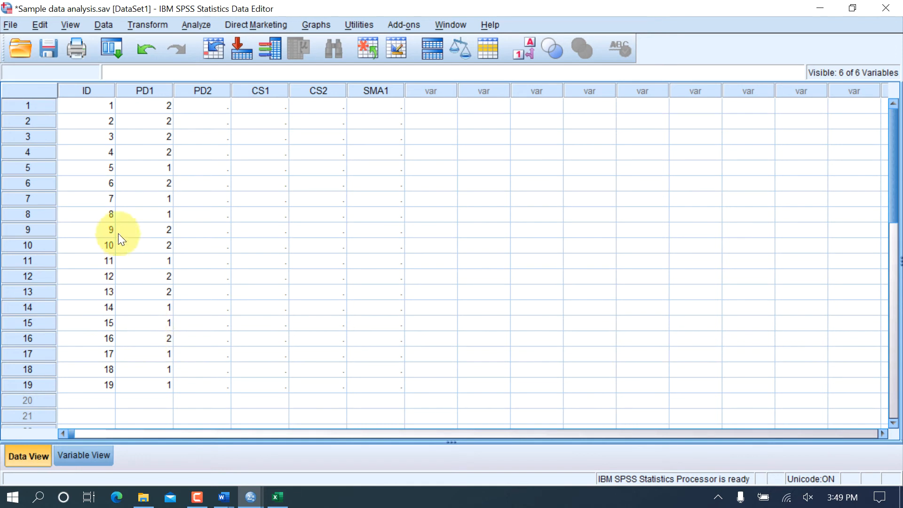
scroll(115, 224, down, 3)
scroll(116, 224, up, 3)
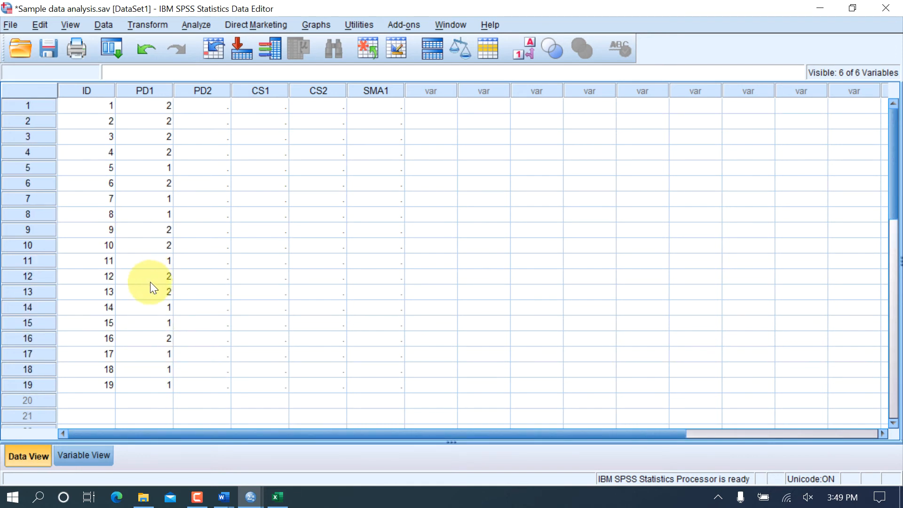
Switch to the for spss workbook in Excel and copy the Age values in C2:C20
click(271, 490)
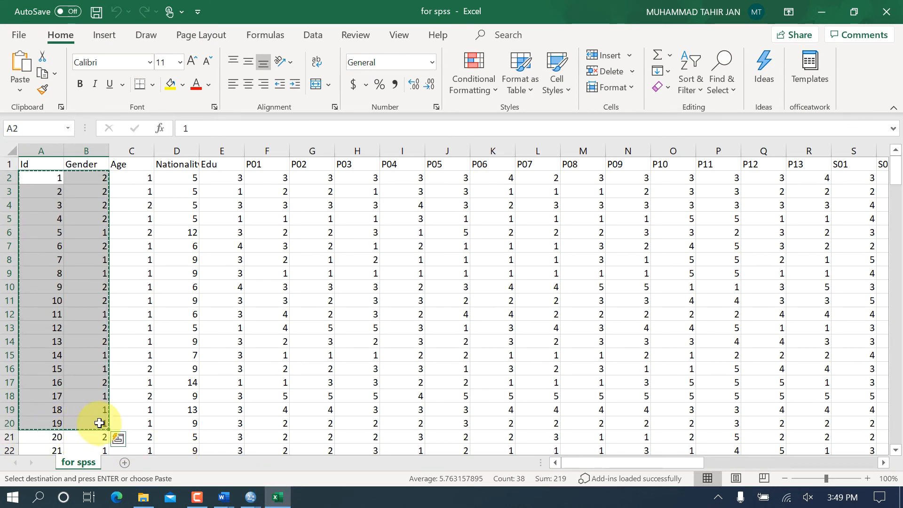
mouse_move(214, 501)
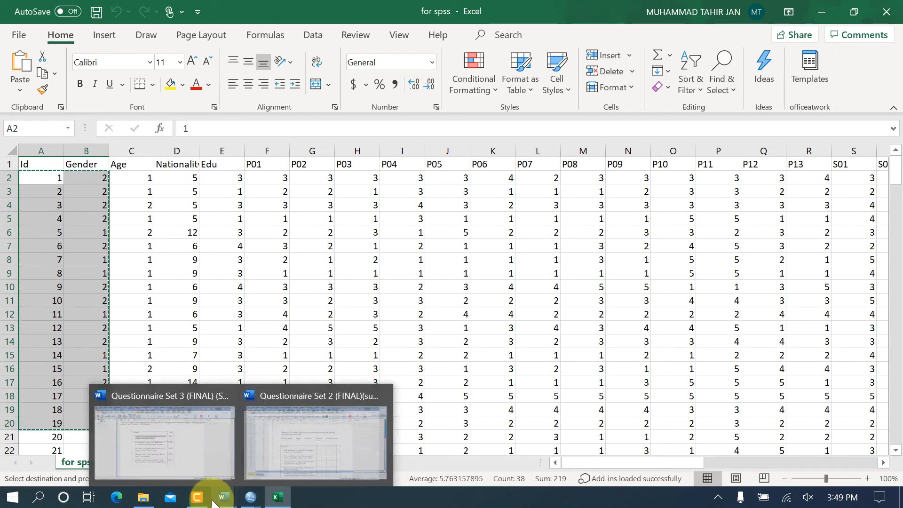
click(176, 231)
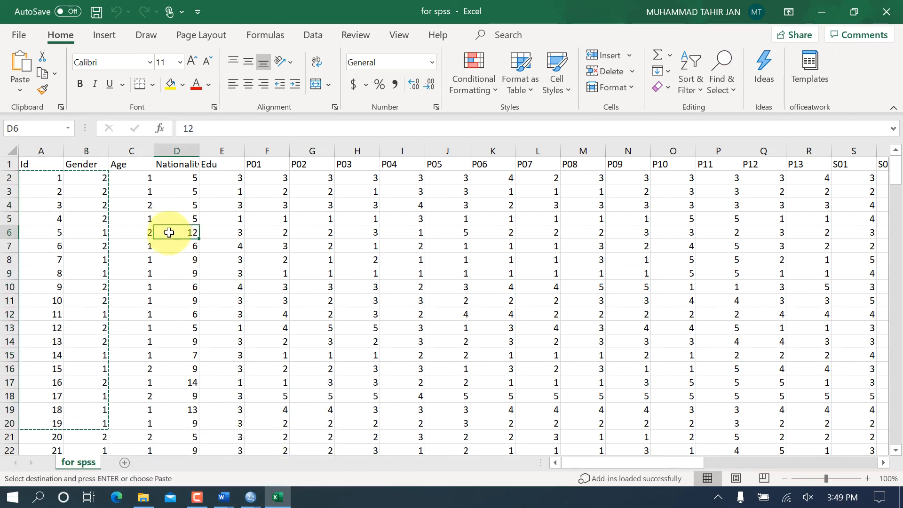
key(Escape)
drag(127, 174, 149, 422)
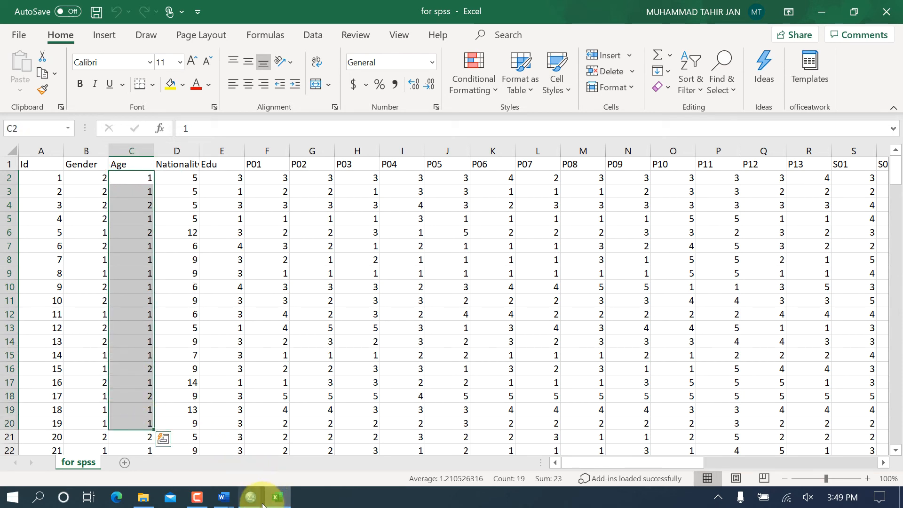
key(ctrl+c)
Switch to the SPSS Data Editor and paste the Age values into PD2 starting at row 1
mouse_move(254, 501)
click(284, 429)
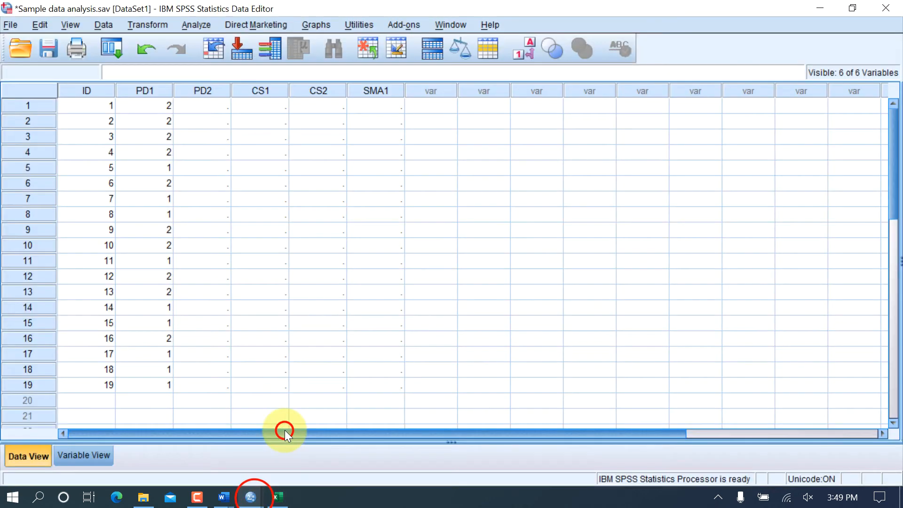
click(212, 109)
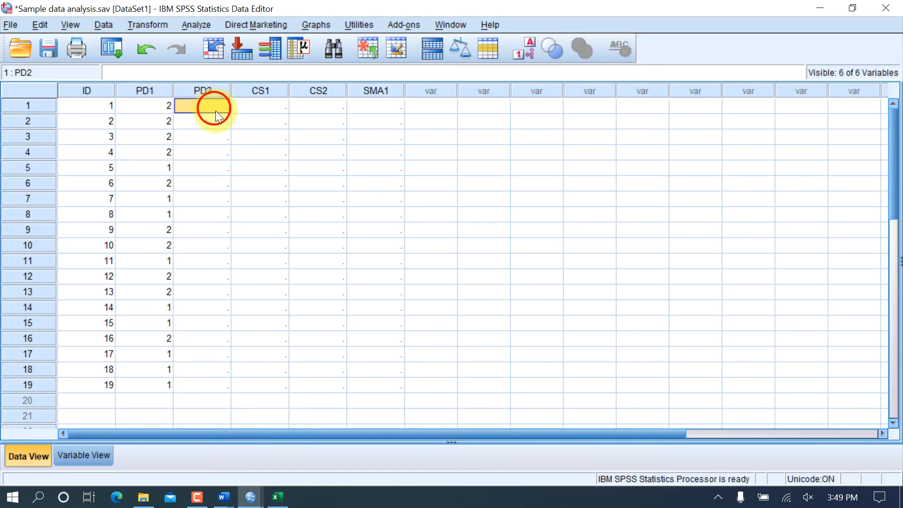
key(ctrl+v)
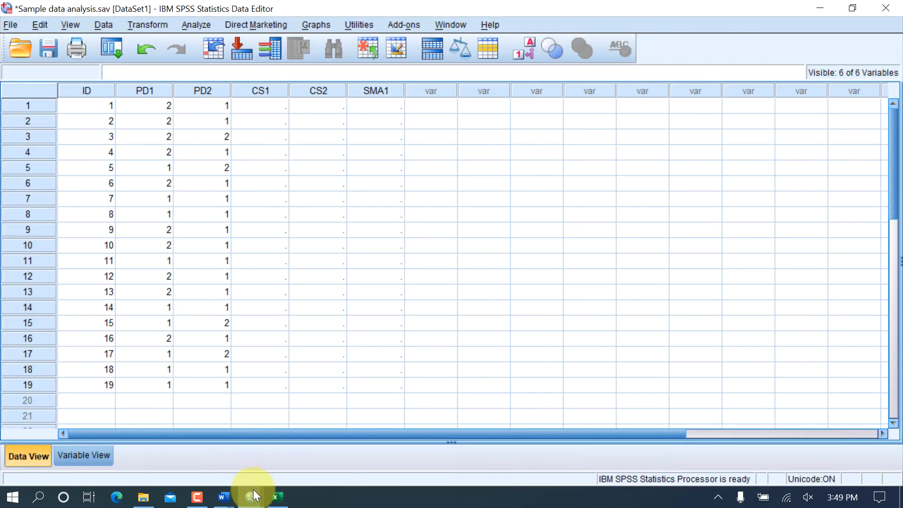
Switch back to the Excel workbook and copy the P01 values in F2:F20
click(276, 496)
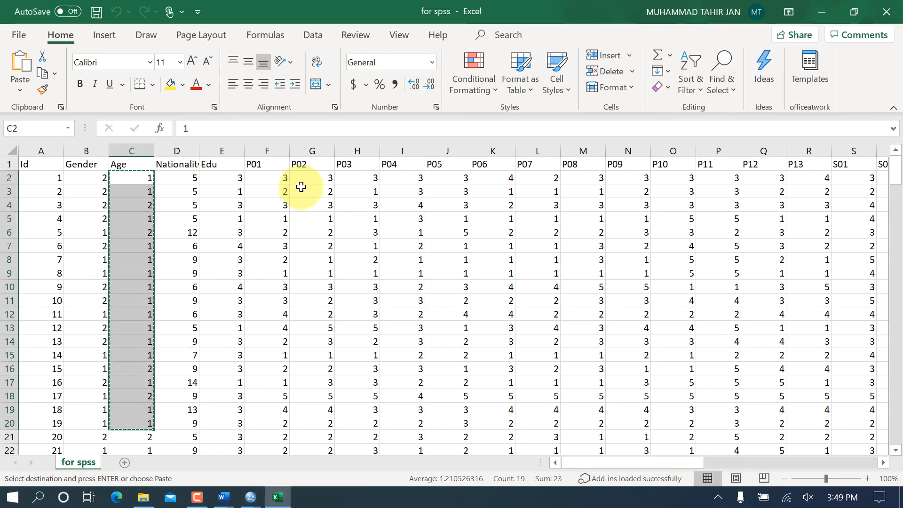
drag(276, 173, 285, 423)
key(ctrl+c)
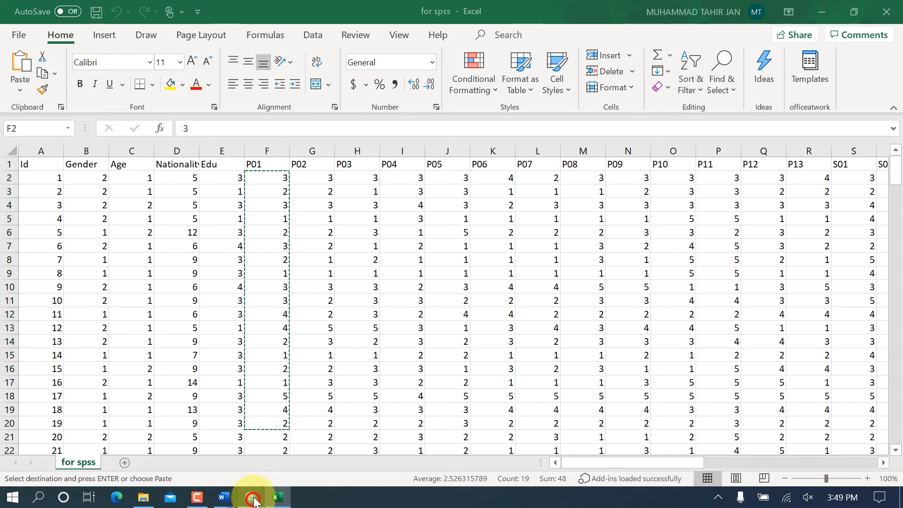
Switch to the SPSS Data Editor and paste the P01 values into CS1 starting at row 1
click(250, 497)
click(296, 427)
click(260, 91)
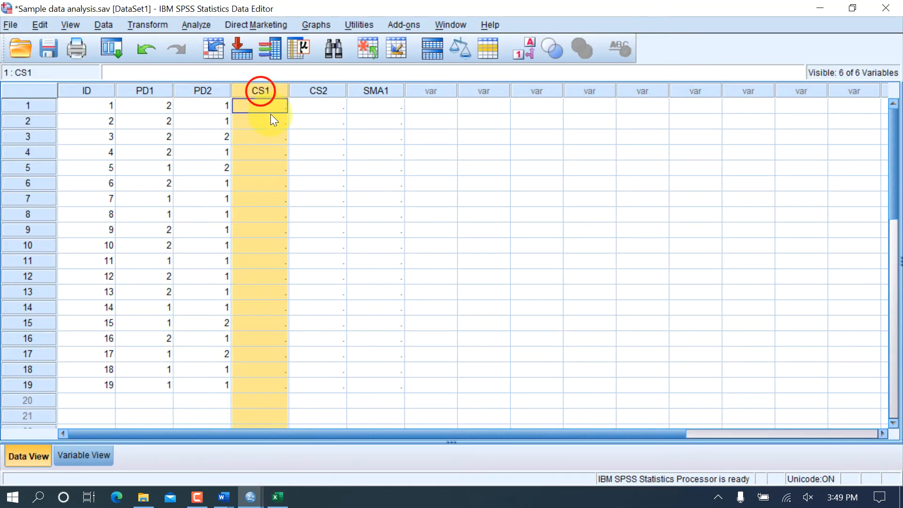
click(267, 106)
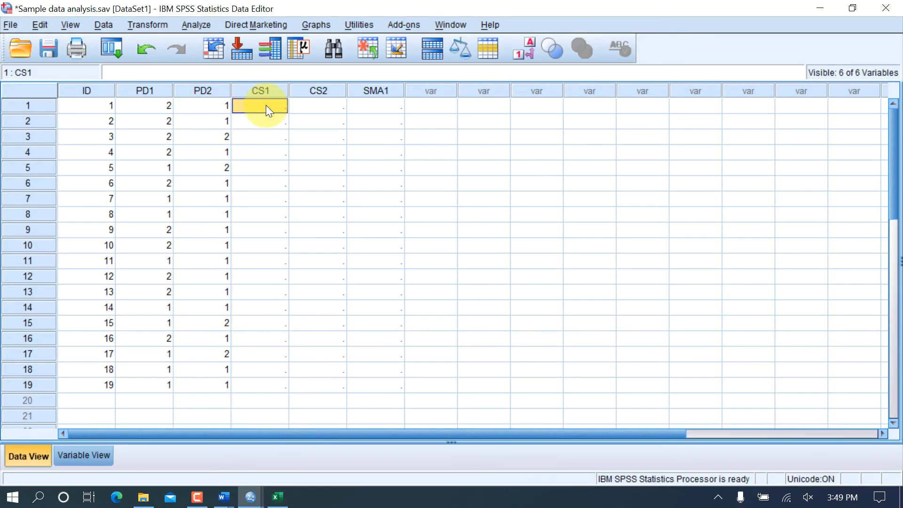
key(ctrl+v)
Return to the Excel workbook and clear the copy selection around the P01 values
click(278, 496)
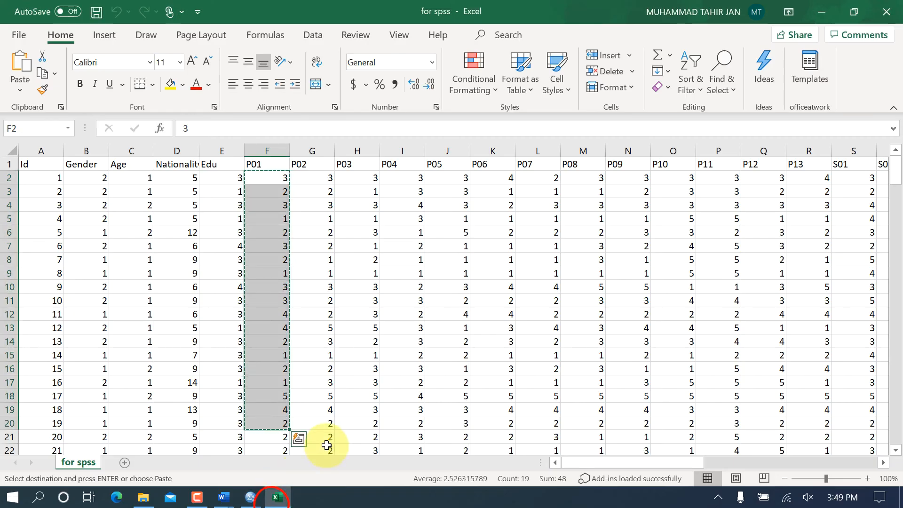
click(359, 260)
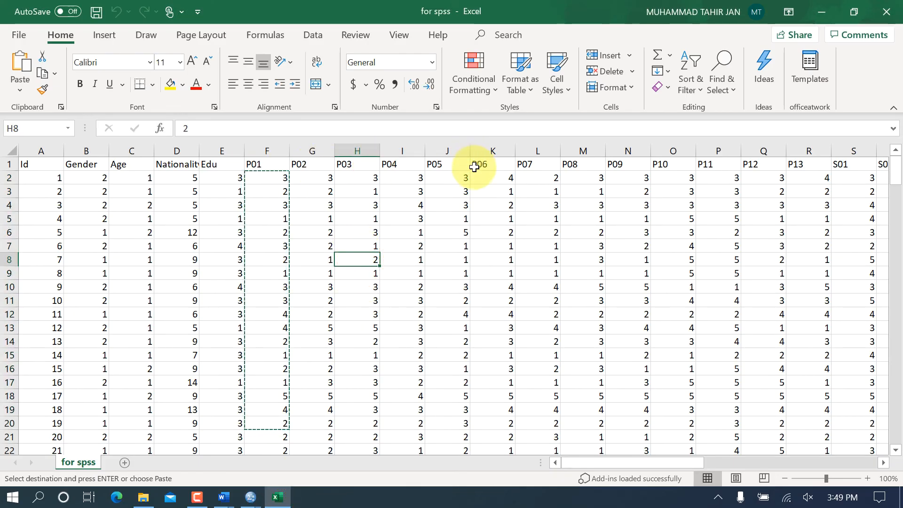
key(Escape)
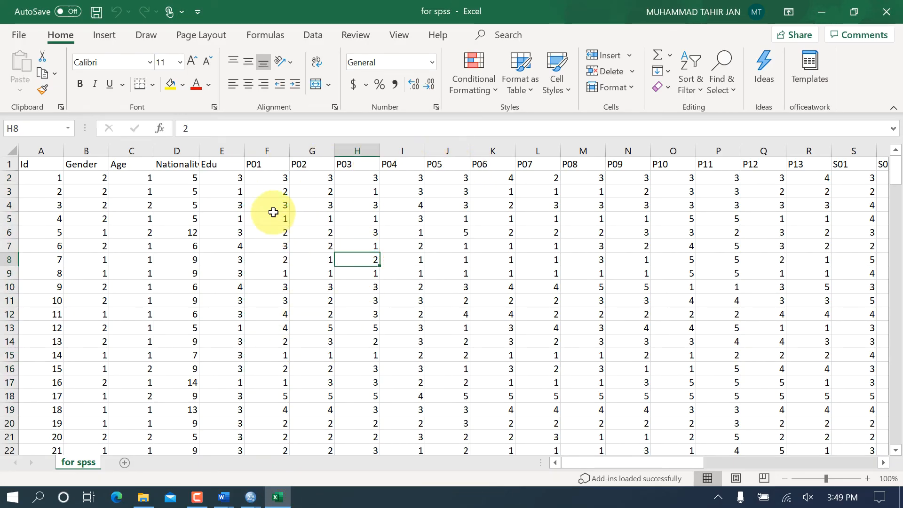
Copy the P01 to P03 values in F2:H20 and paste them into the SPSS Data Editor starting at CS1, row 1
drag(280, 179, 370, 420)
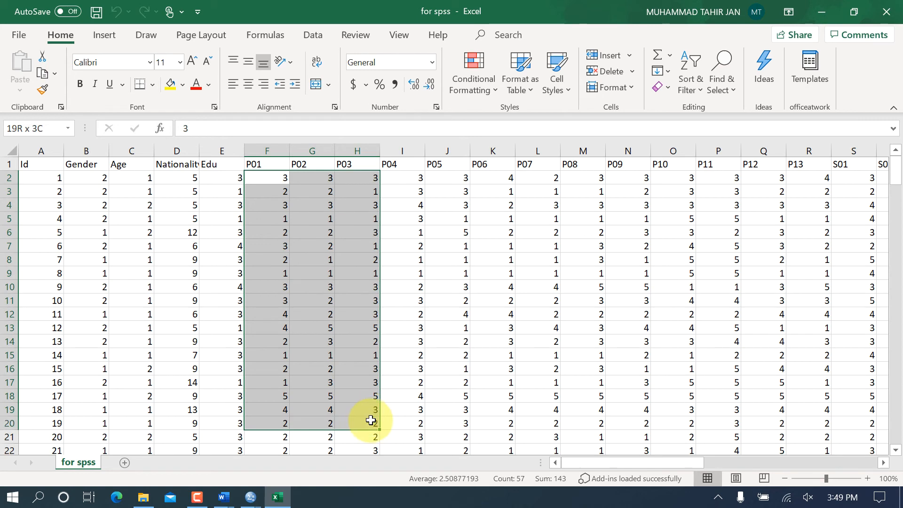
key(ctrl+c)
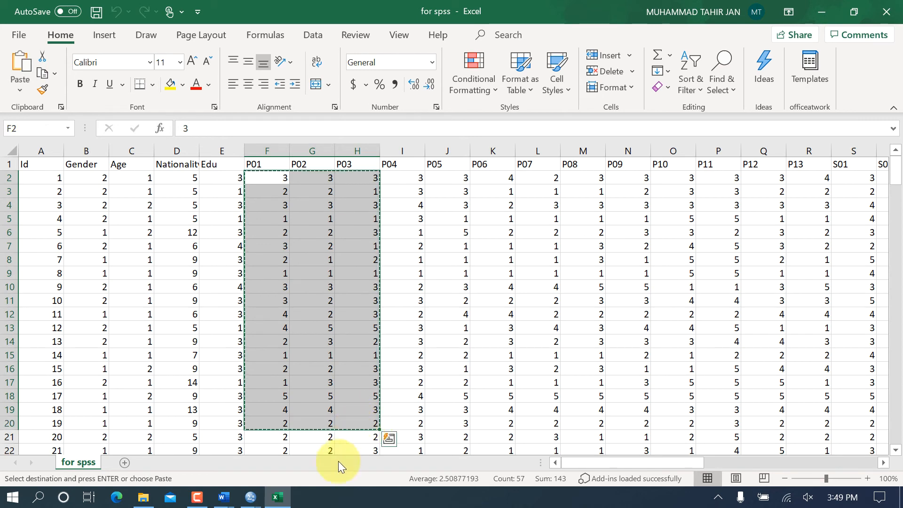
click(251, 497)
click(339, 417)
click(312, 103)
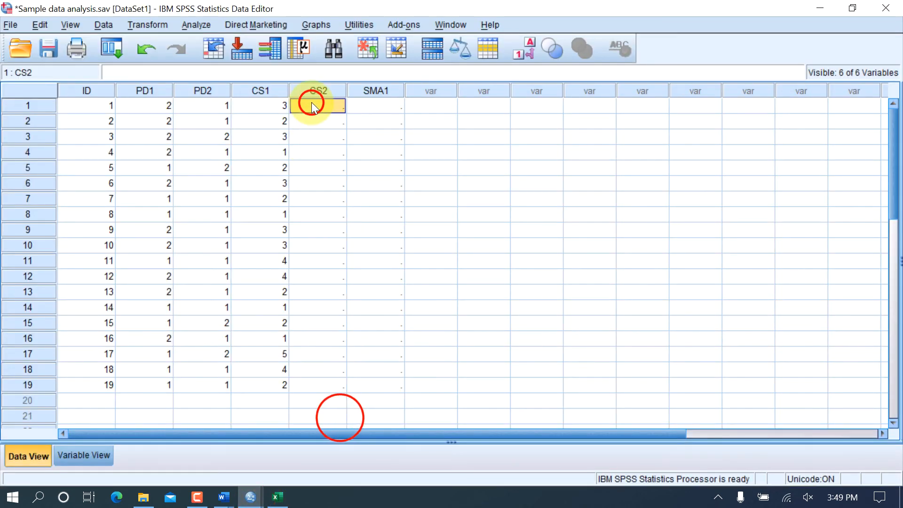
click(270, 106)
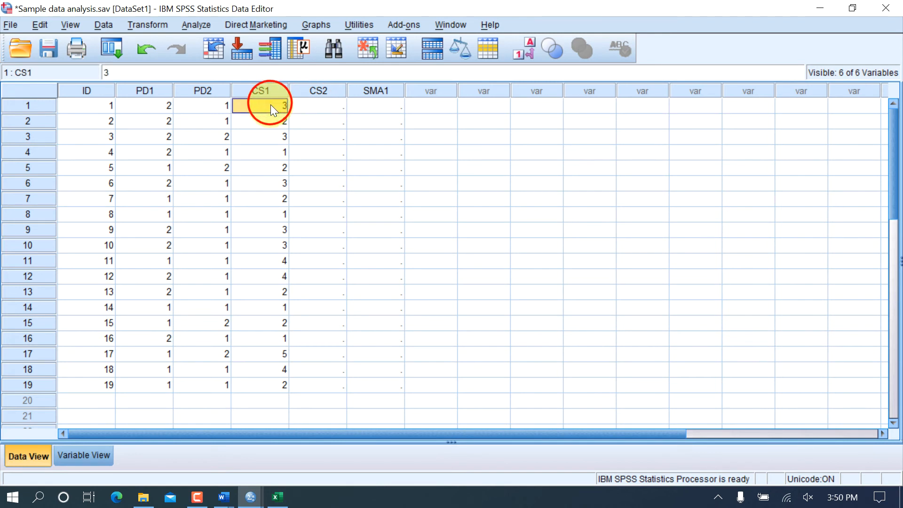
key(ctrl+v)
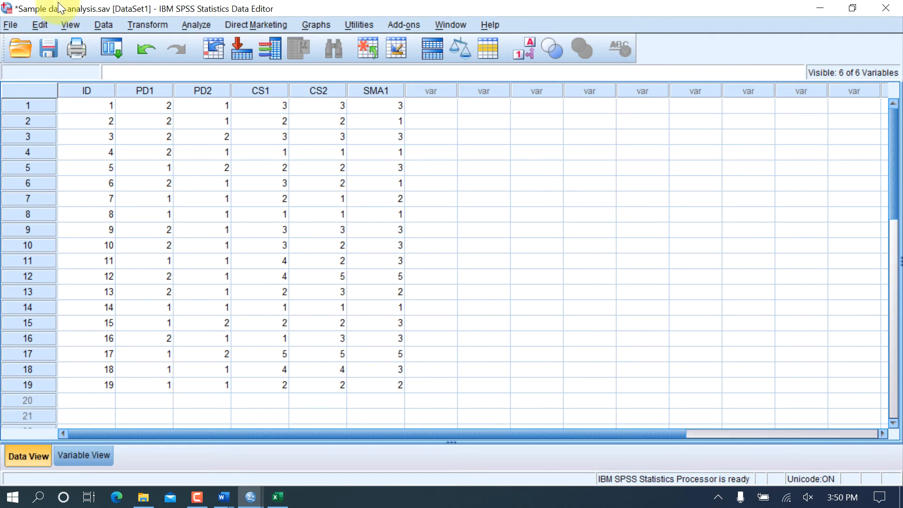
Save the dataset, then review the variable definitions and return to the data rows
click(45, 48)
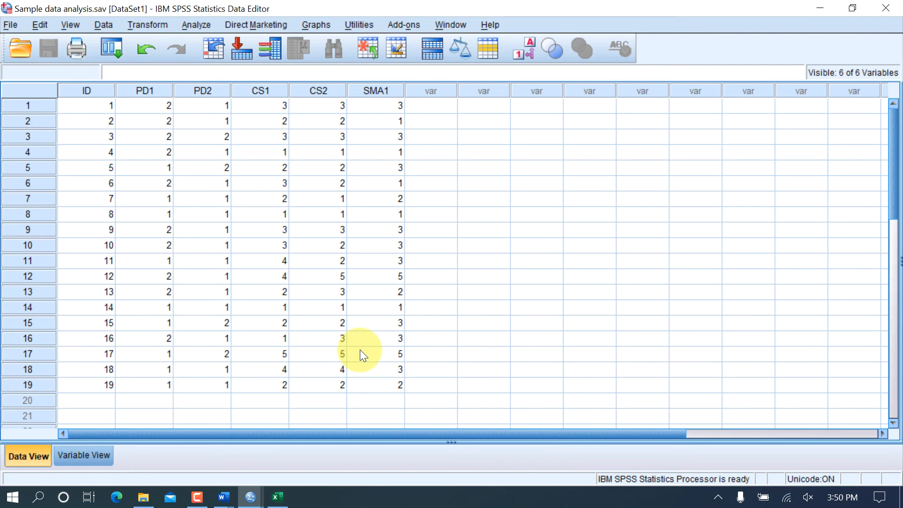
click(84, 454)
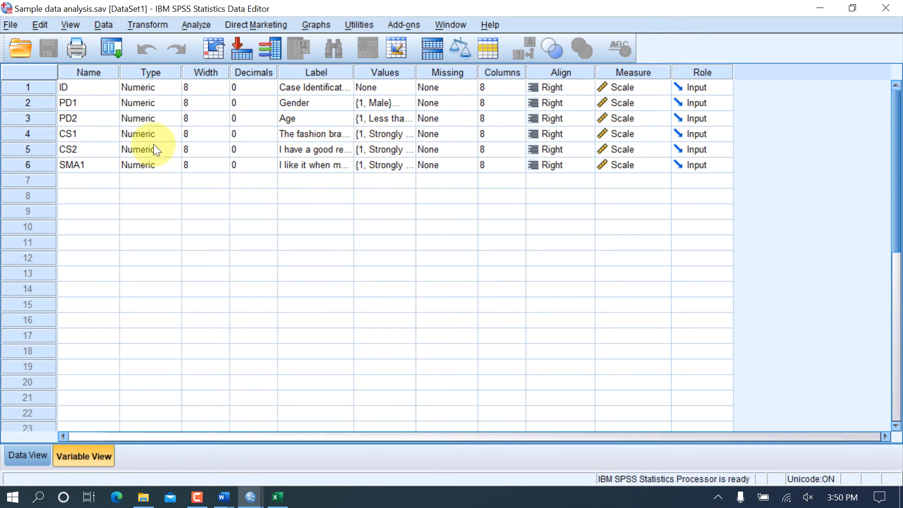
click(38, 452)
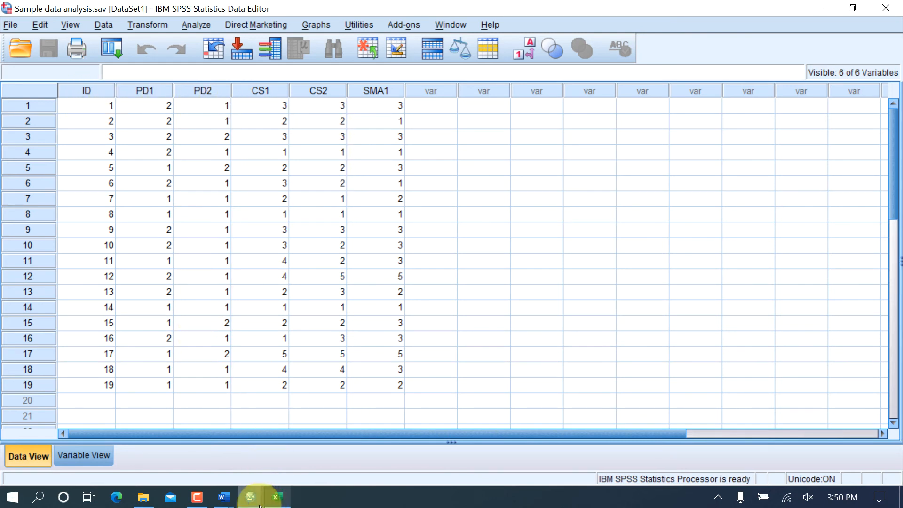
Open the Sample data Excel workbook from the Data Analysis folder inside Marketing Research Practical
click(144, 497)
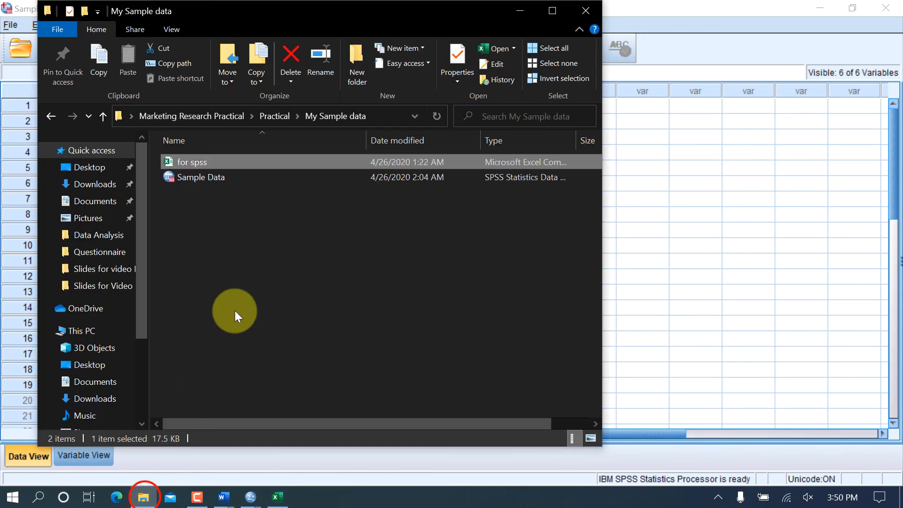
click(244, 269)
click(193, 117)
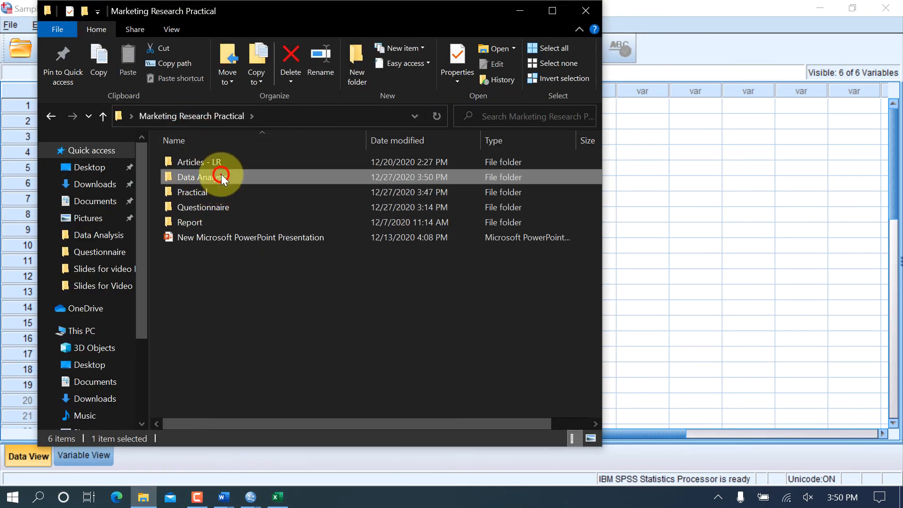
double_click(222, 177)
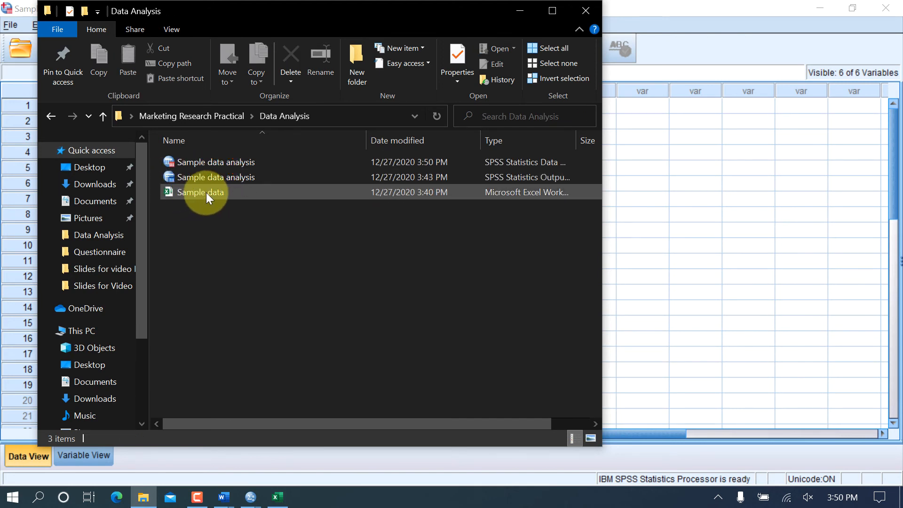
double_click(206, 193)
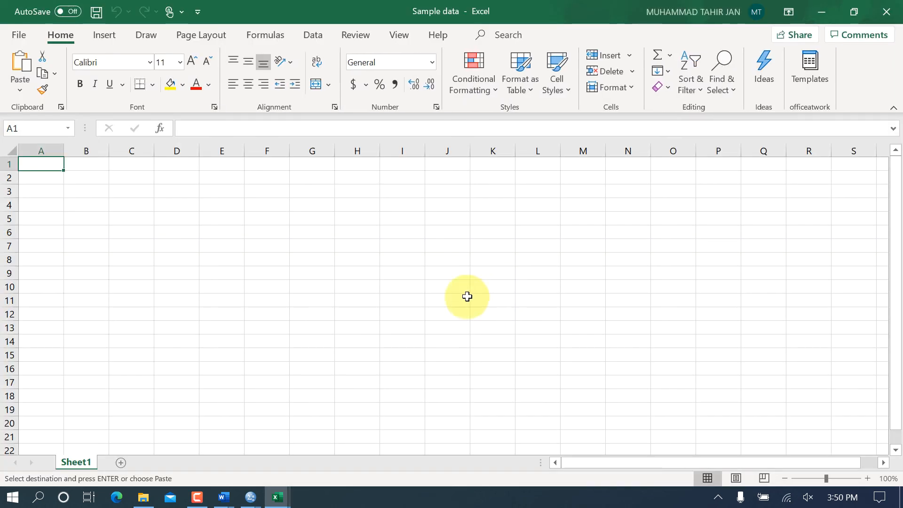
Enter 1 in cell A1 and 2 in cell A2 of Sheet1
text(1)
click(55, 177)
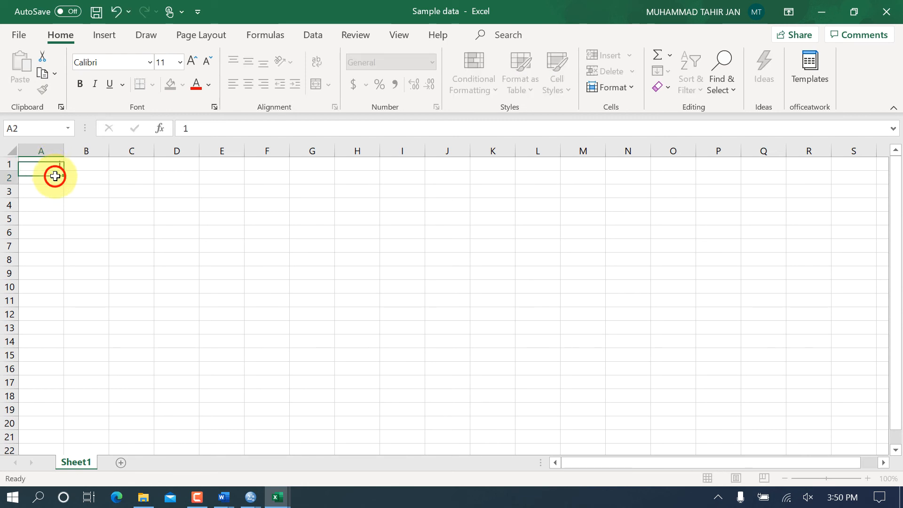
text(2)
click(53, 198)
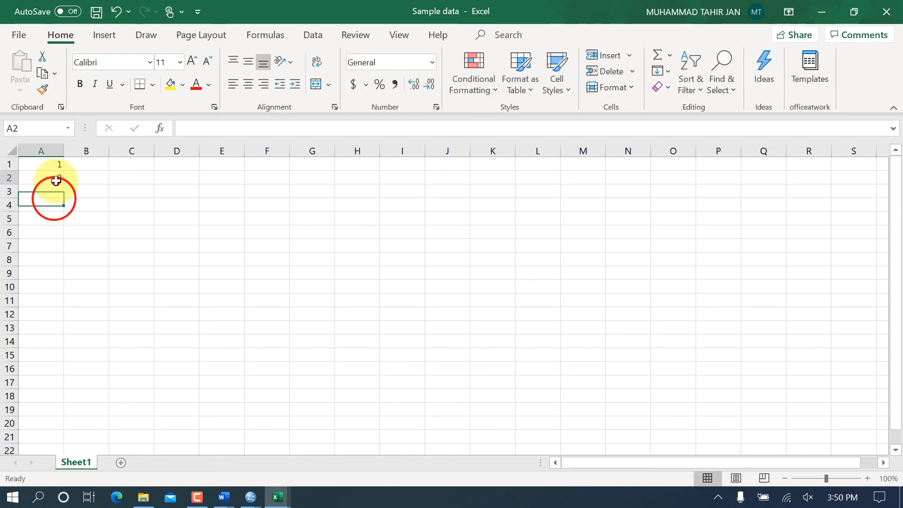
Fill the value in A2 down to A20 as a consecutive number series
click(56, 178)
click(50, 162)
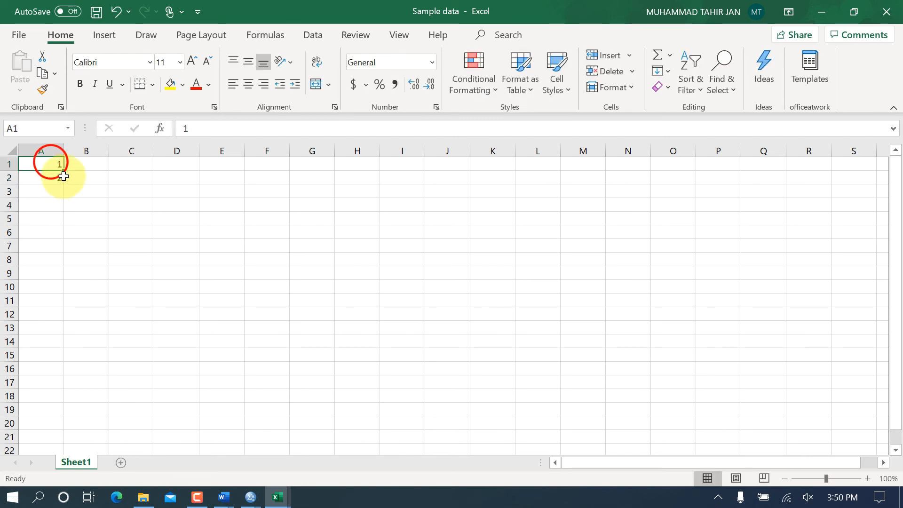
click(58, 178)
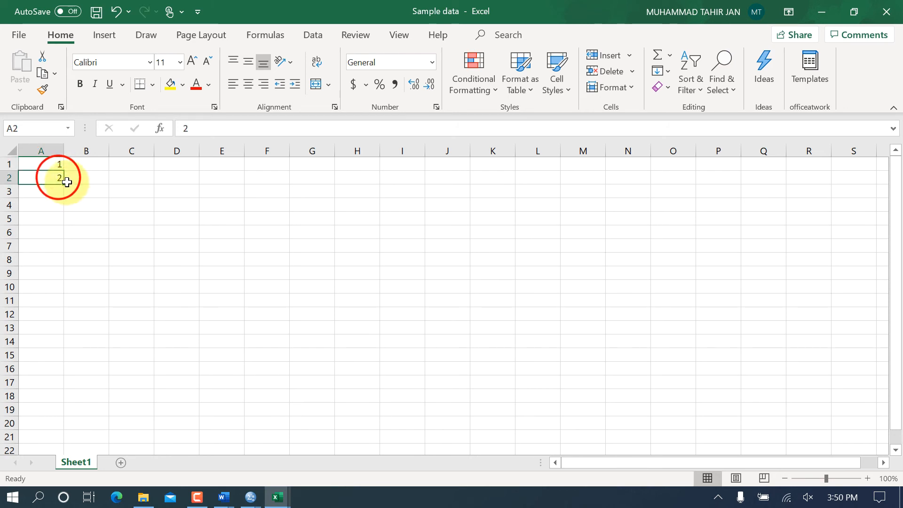
mouse_move(64, 182)
mouse_down()
mouse_move(65, 312)
mouse_move(51, 429)
mouse_up()
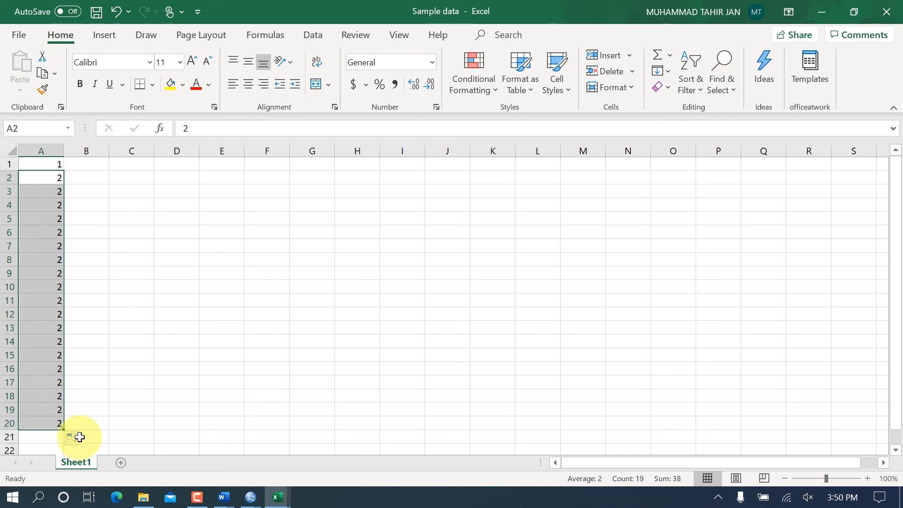
click(79, 437)
click(56, 422)
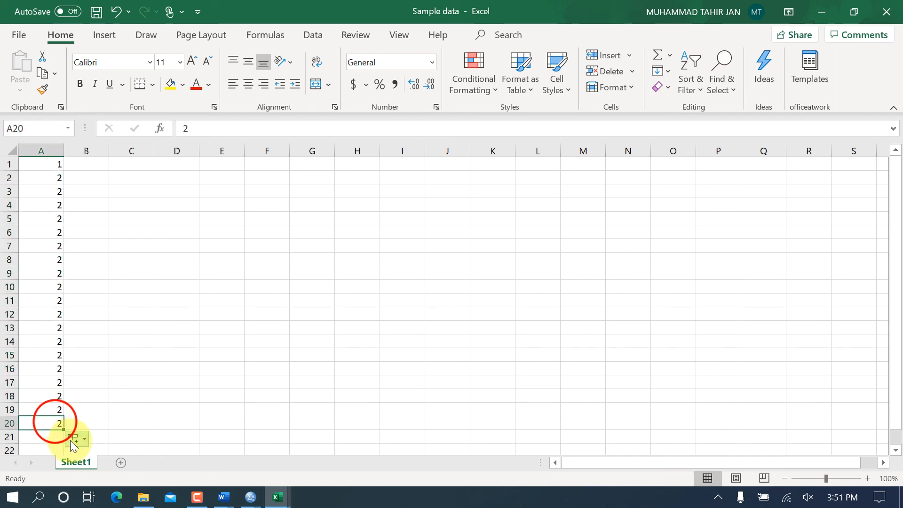
click(72, 440)
click(69, 372)
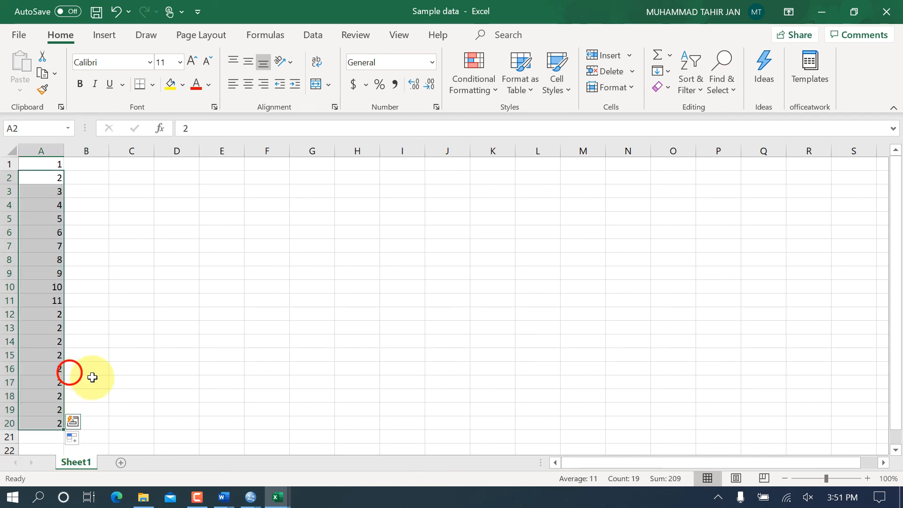
click(97, 327)
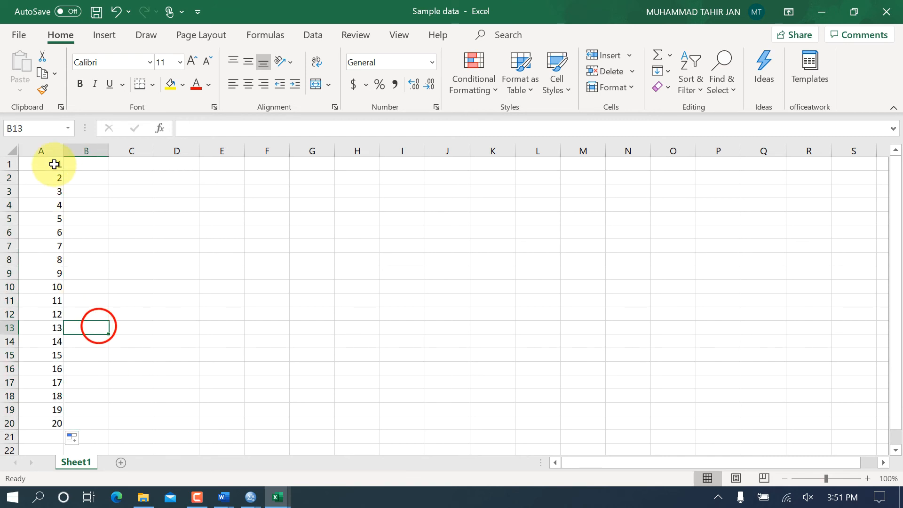
Copy the number series in A1:A20 and paste it into the ID variable in the SPSS Data Editor starting at row 1
drag(55, 164, 52, 420)
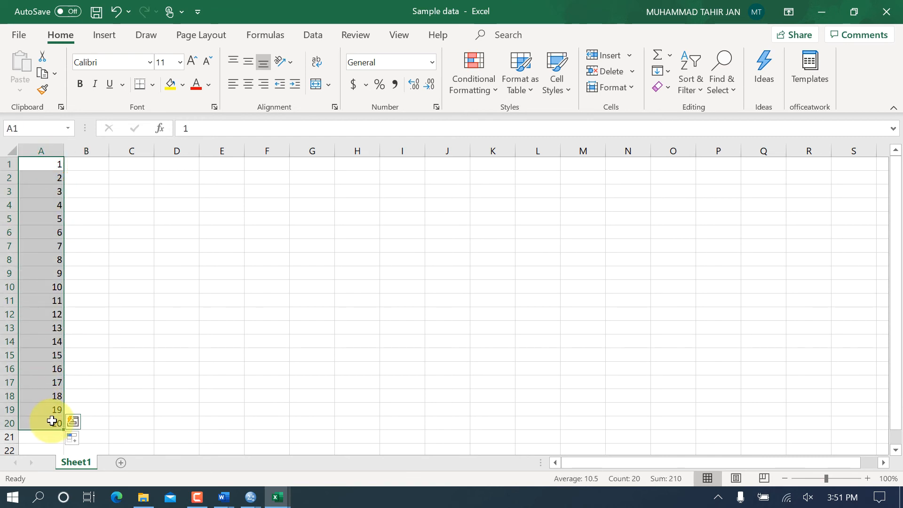
key(ctrl+c)
click(250, 496)
click(309, 439)
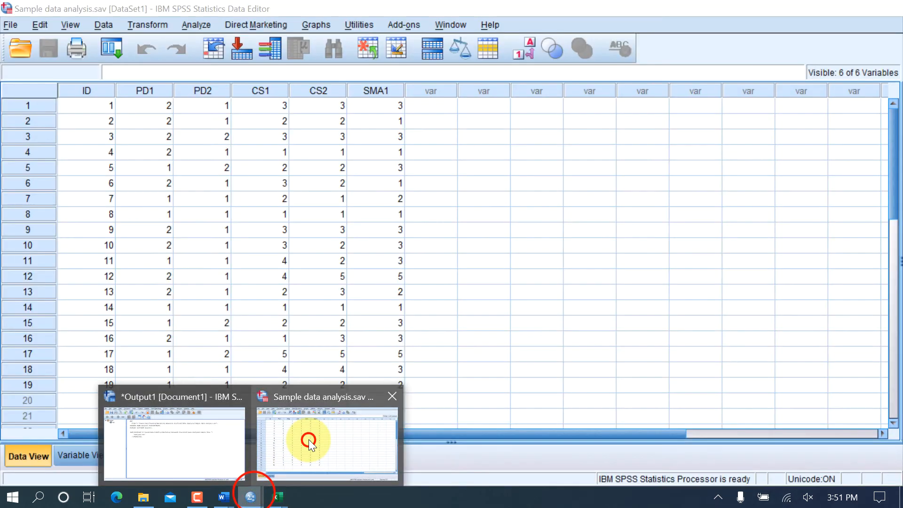
click(86, 95)
click(97, 104)
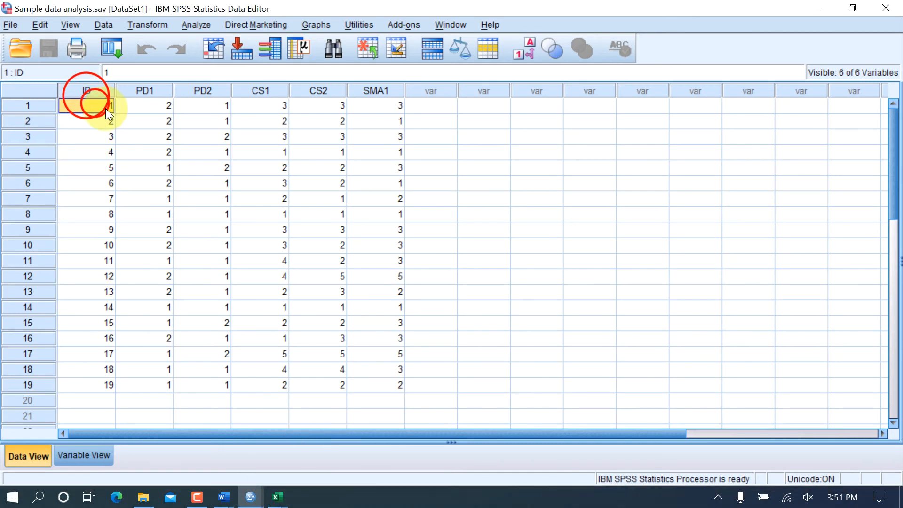
key(ctrl+v)
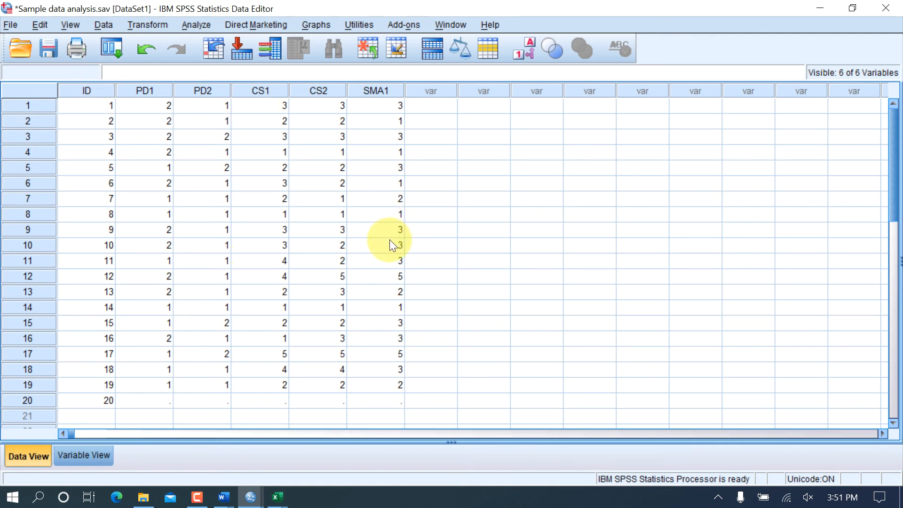
Check the variable definitions, then clear all values from ID through SMA1 in rows 1 to 20
click(101, 458)
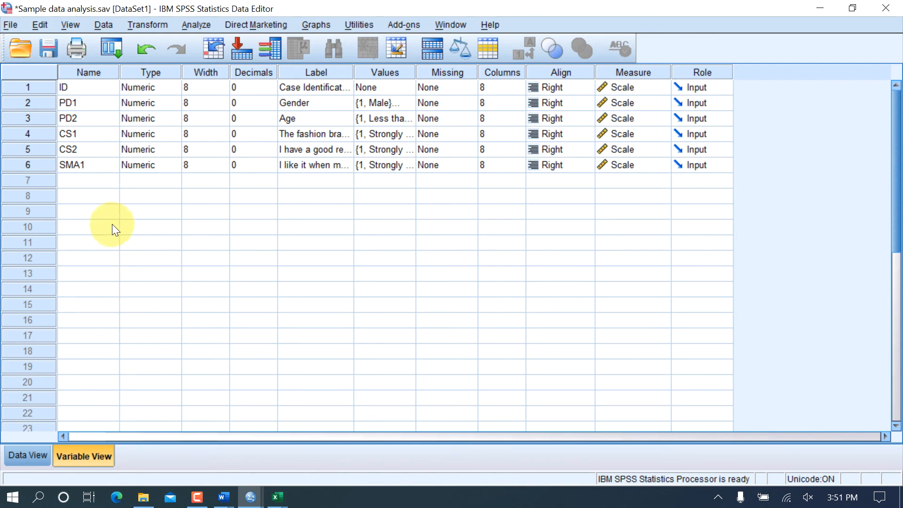
click(29, 455)
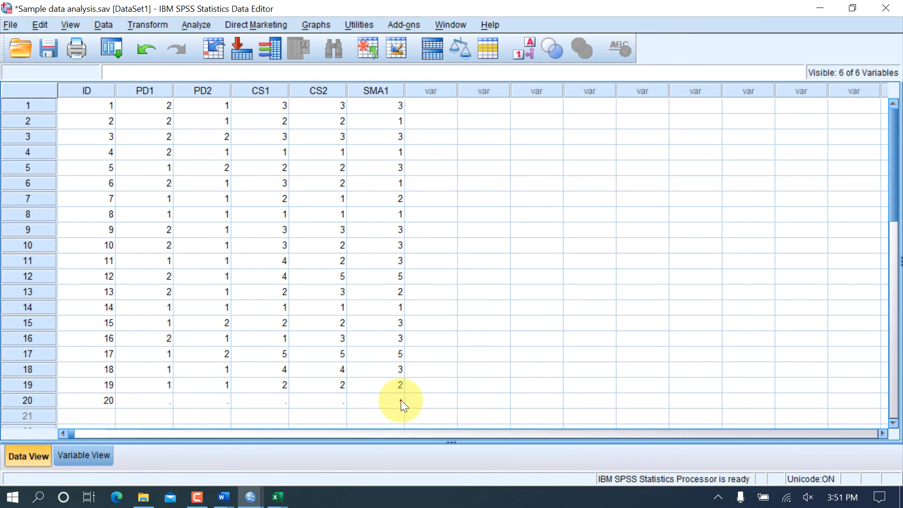
drag(400, 400, 100, 106)
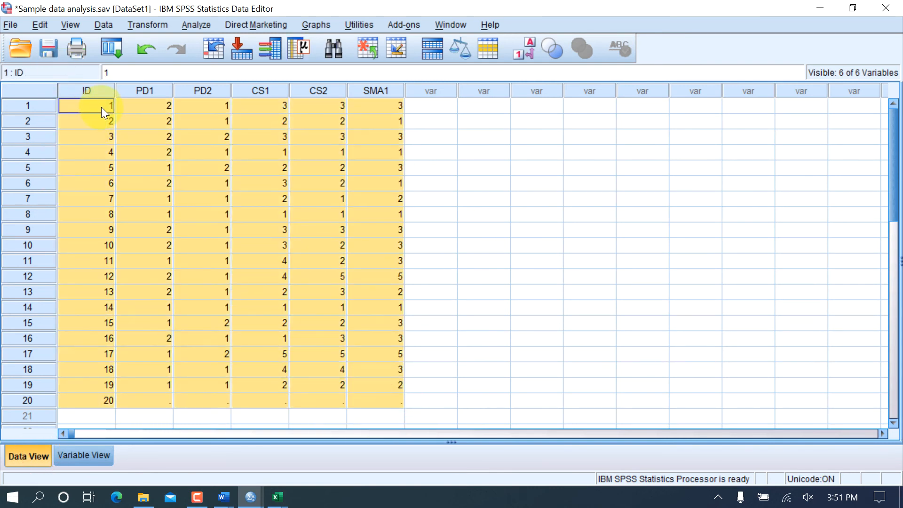
right_click(101, 107)
click(135, 170)
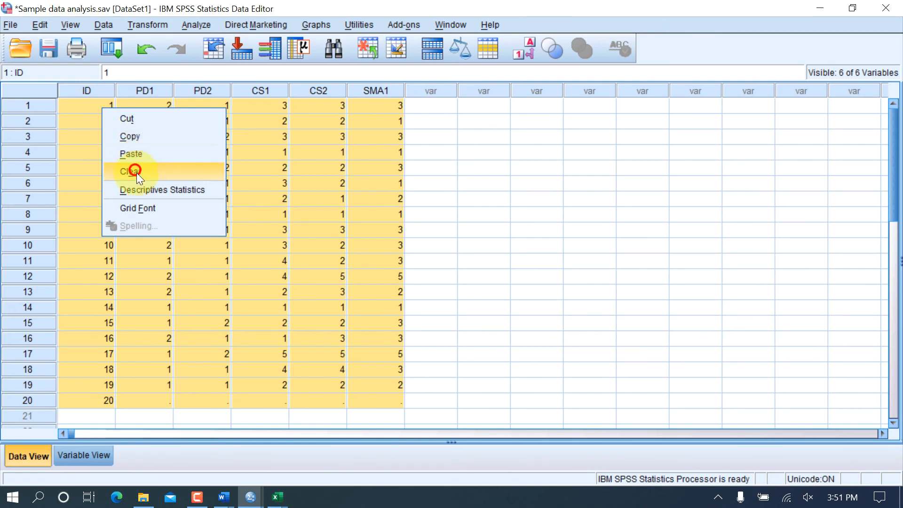
click(452, 278)
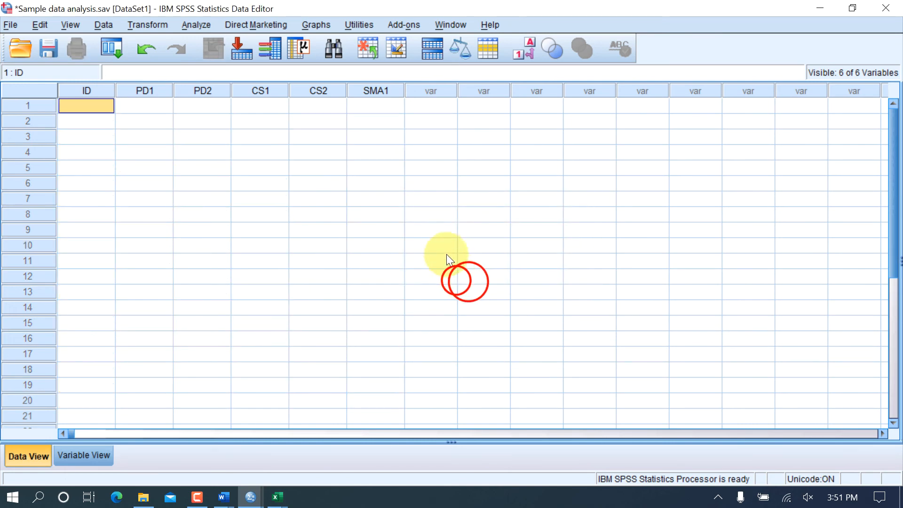
click(442, 246)
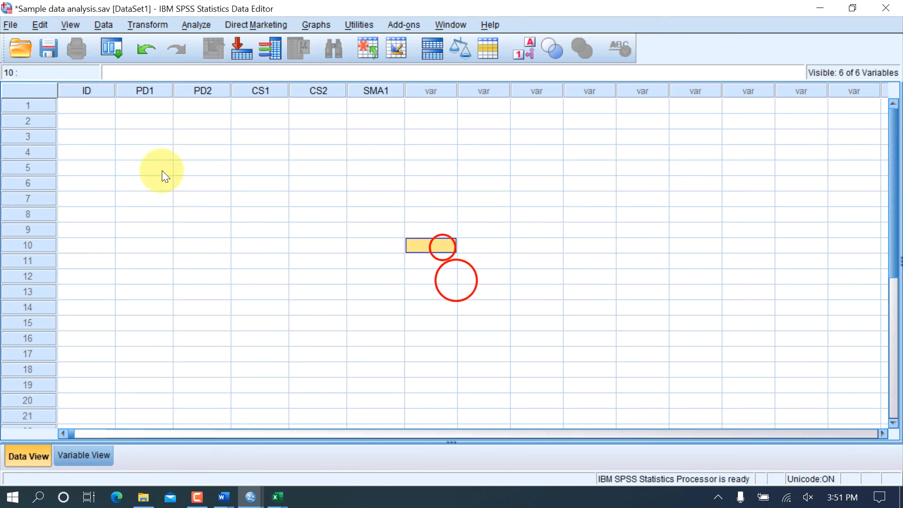
Copy B2:P22 from the for spss Excel workbook and paste it into the SPSS Data Editor starting at ID, row 1
click(283, 494)
click(222, 443)
click(183, 225)
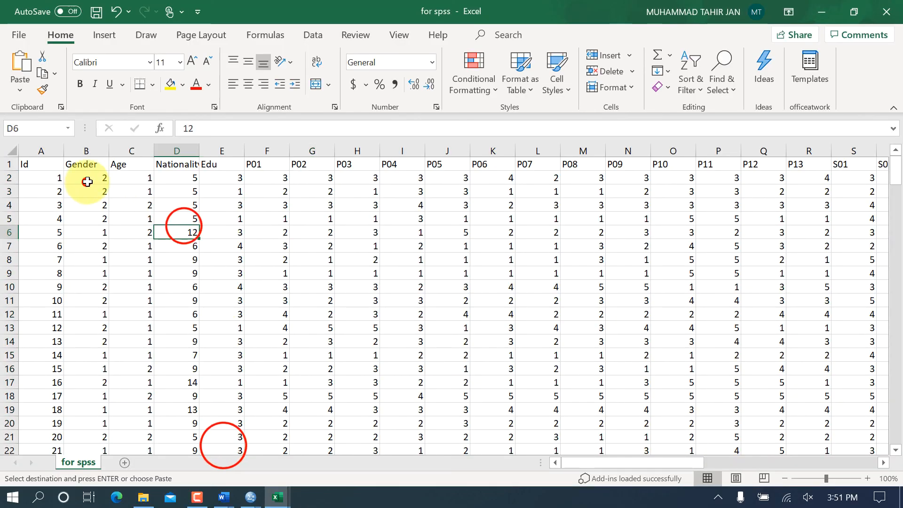
drag(86, 178, 715, 447)
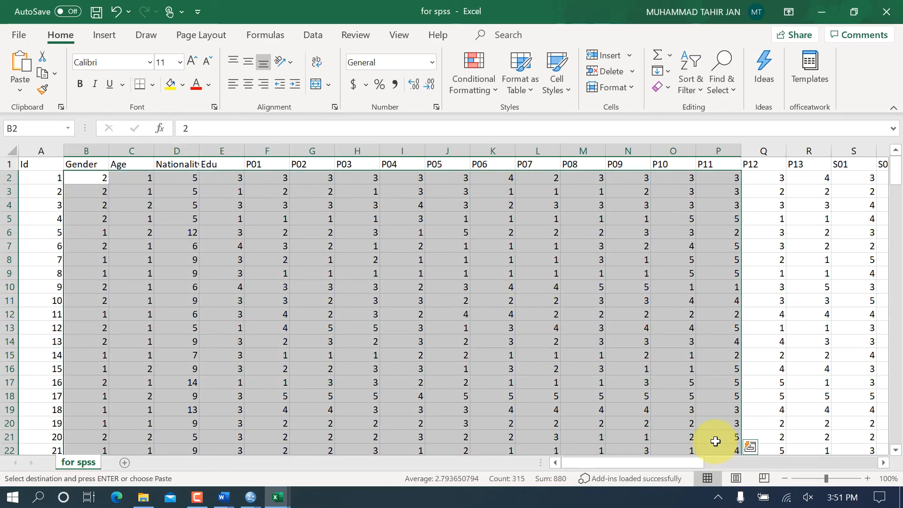
click(260, 490)
click(278, 475)
click(75, 106)
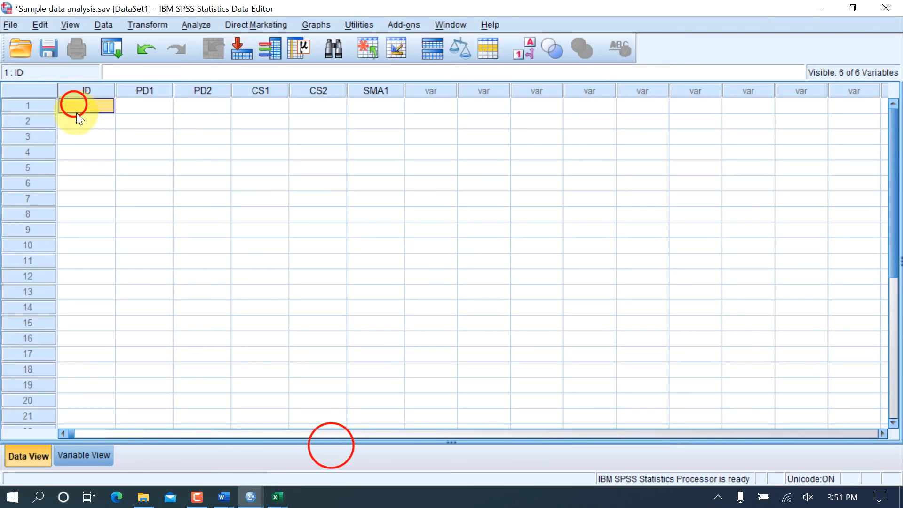
key(ctrl+v)
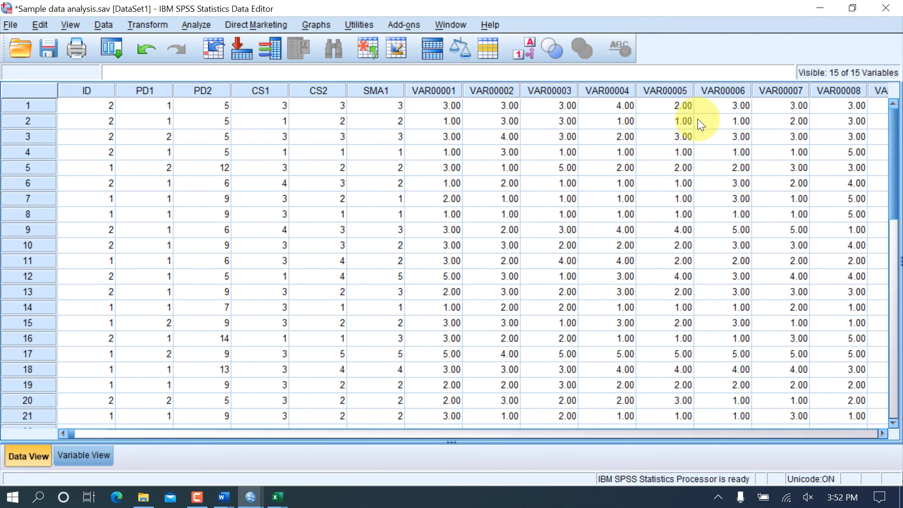
Delete the surplus variables VAR00001 through VAR00009 from the dataset
drag(438, 90, 667, 101)
right_click(671, 89)
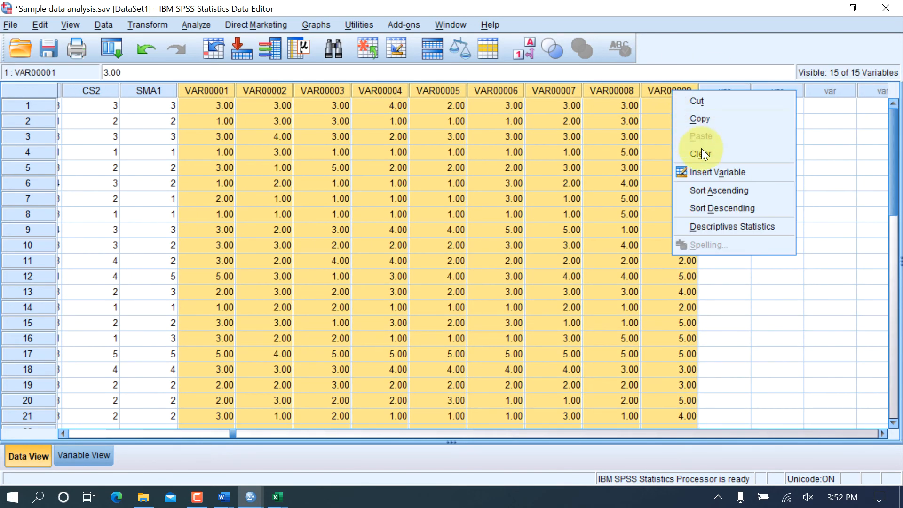
click(701, 150)
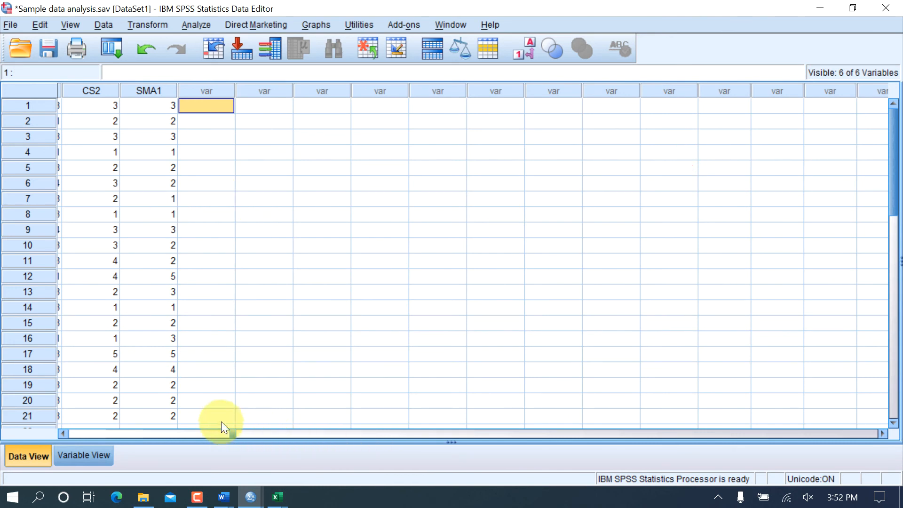
click(184, 435)
click(221, 433)
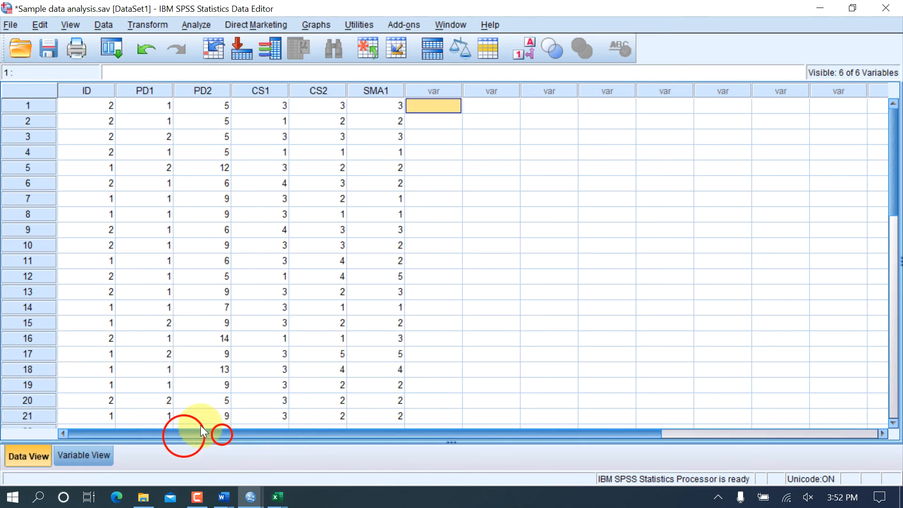
Check the pasted cases from ID through SMA1 and save the dataset
click(296, 212)
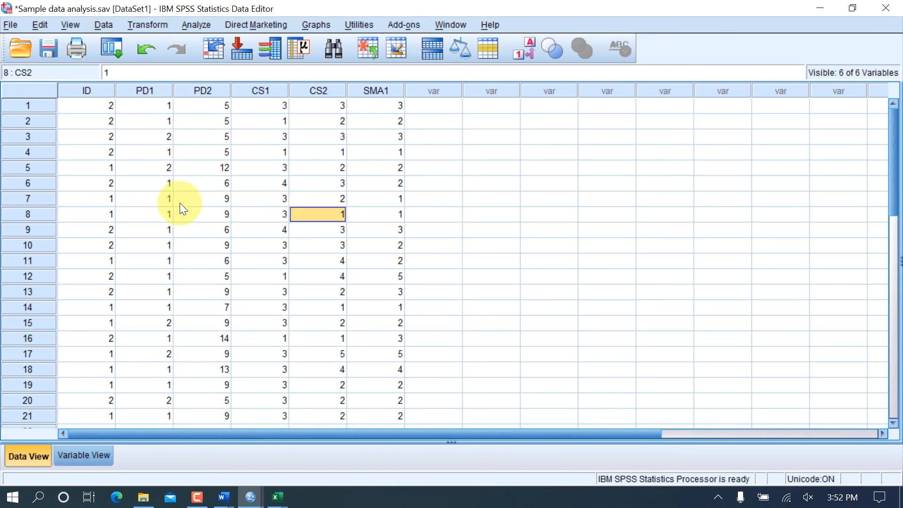
scroll(190, 198, down, 4)
scroll(202, 195, up, 4)
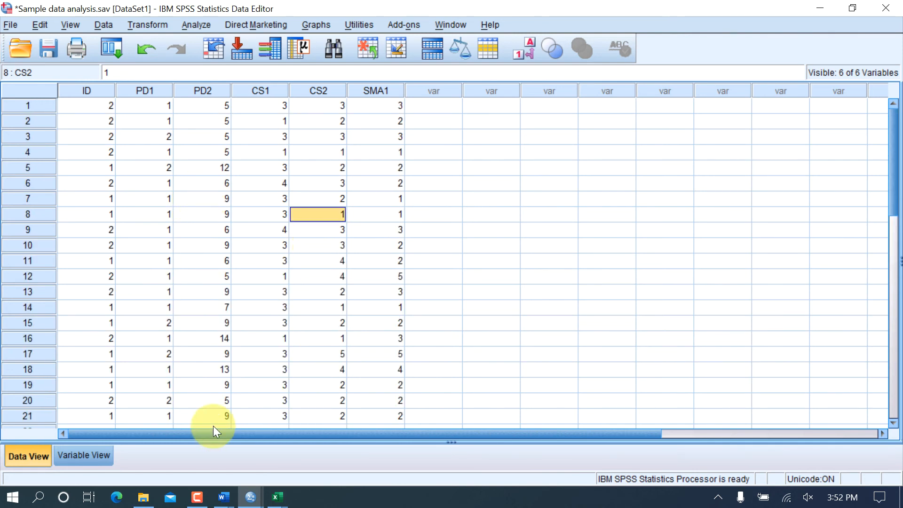
click(48, 47)
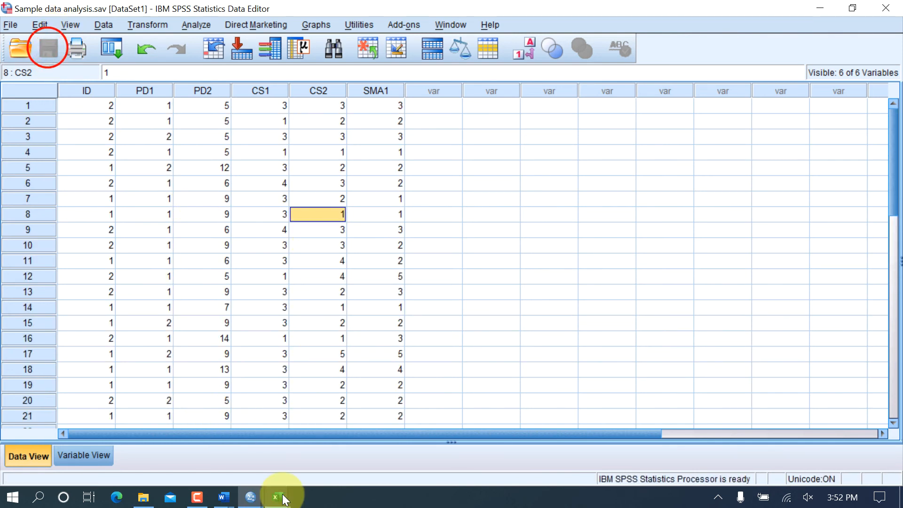
mouse_move(284, 499)
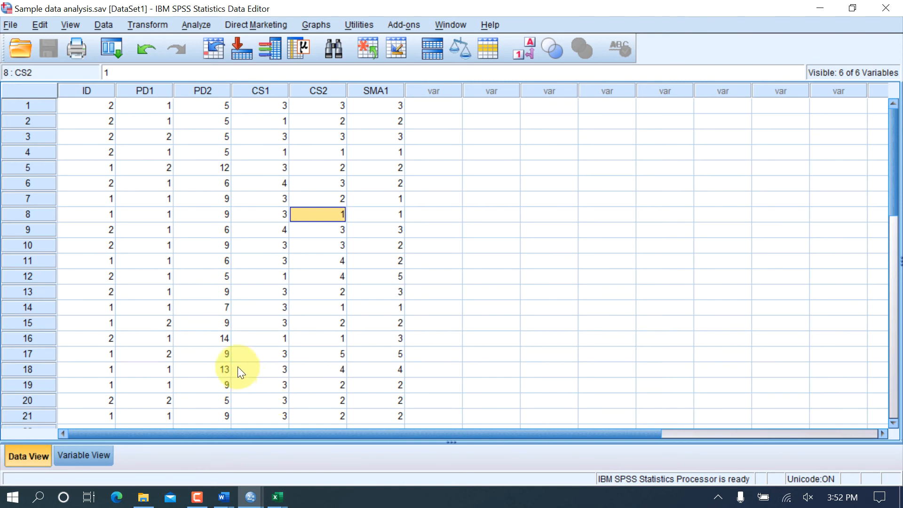
Examine the coded responses across the ID to SMA1 columns for data entry errors
click(185, 153)
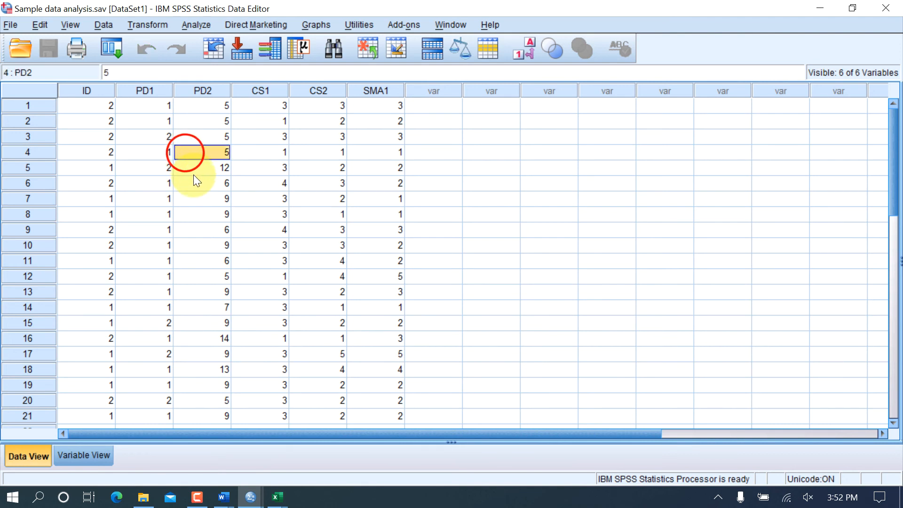
click(192, 173)
click(152, 174)
click(162, 186)
click(252, 194)
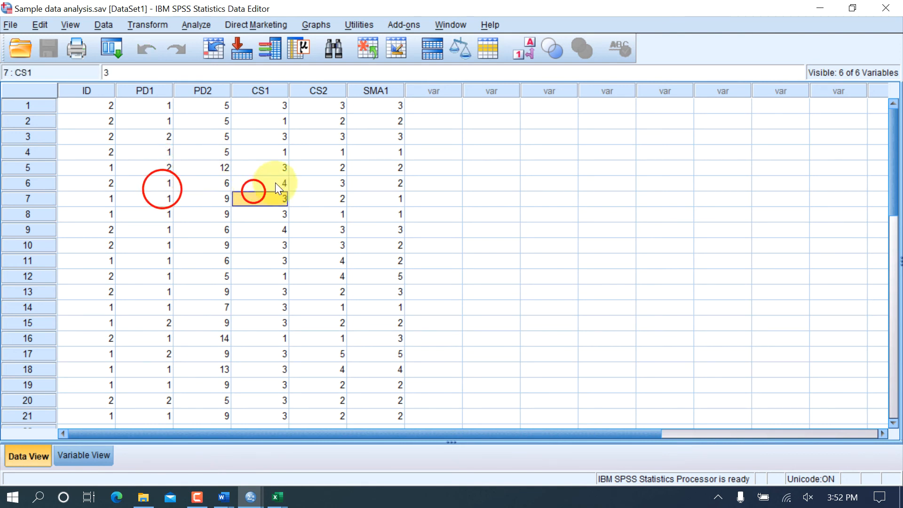
click(295, 173)
drag(101, 106, 340, 111)
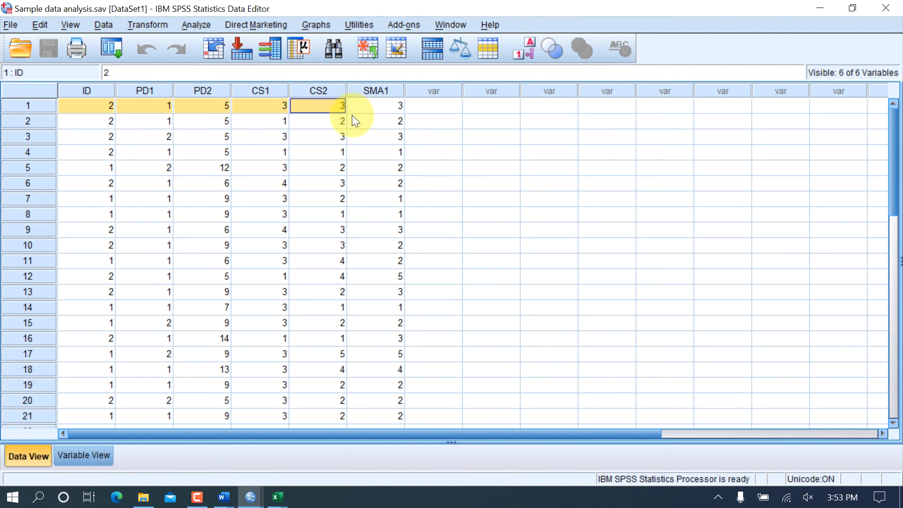
click(353, 121)
click(285, 121)
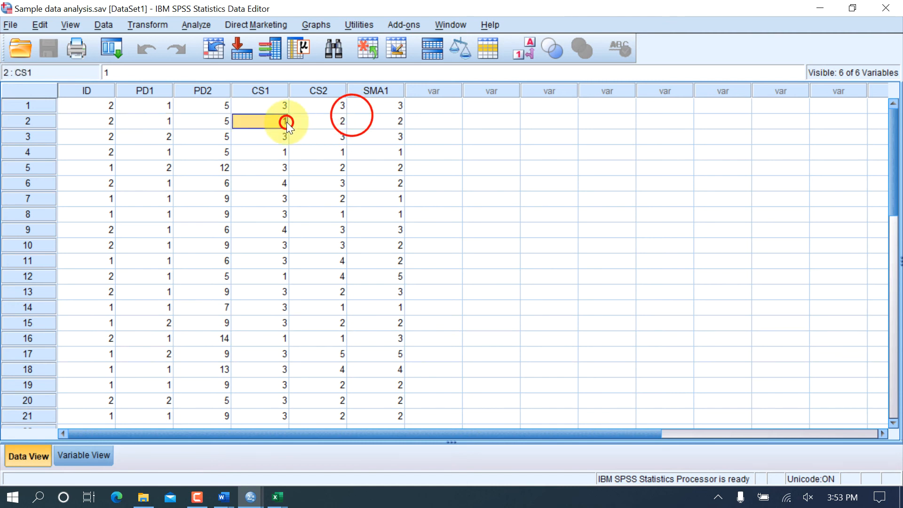
drag(106, 105, 393, 367)
drag(348, 316, 364, 329)
click(332, 308)
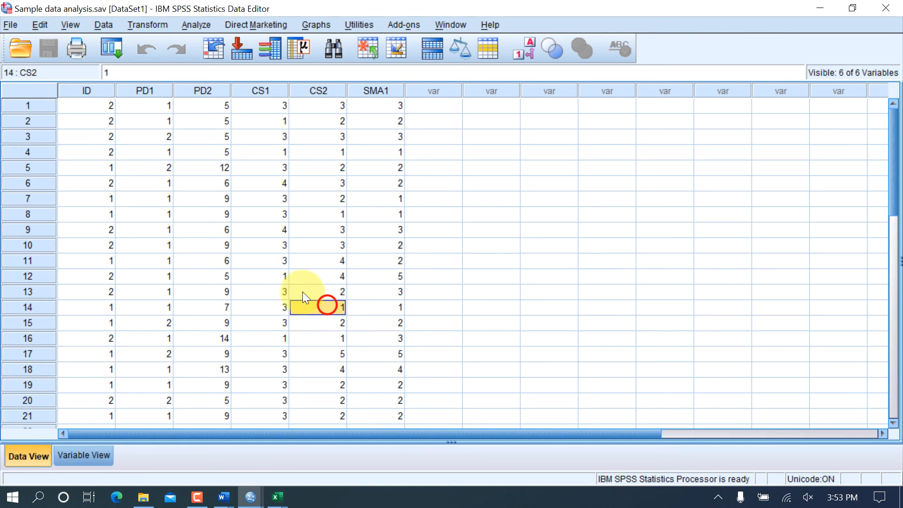
Examine the PD2 column for values that do not fit its coding, comparing rows 1 to 4 with rows 5, 16 and 18
click(208, 167)
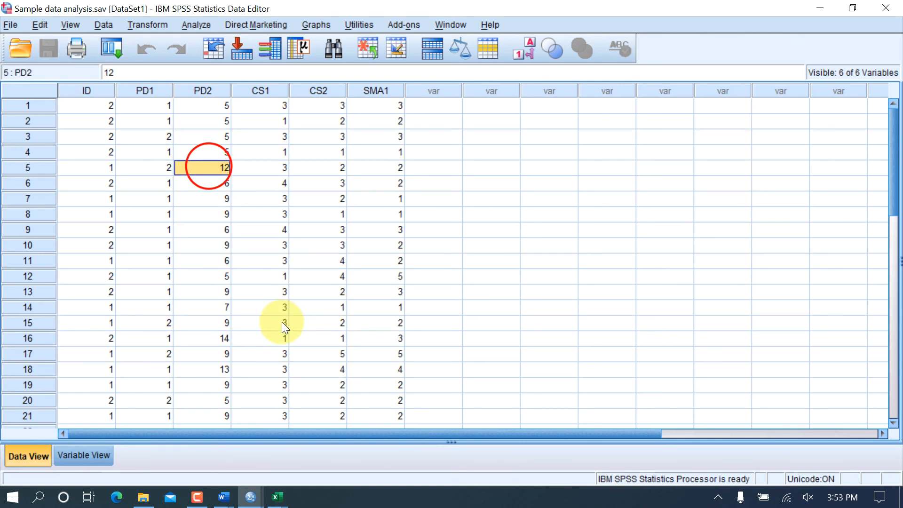
click(210, 335)
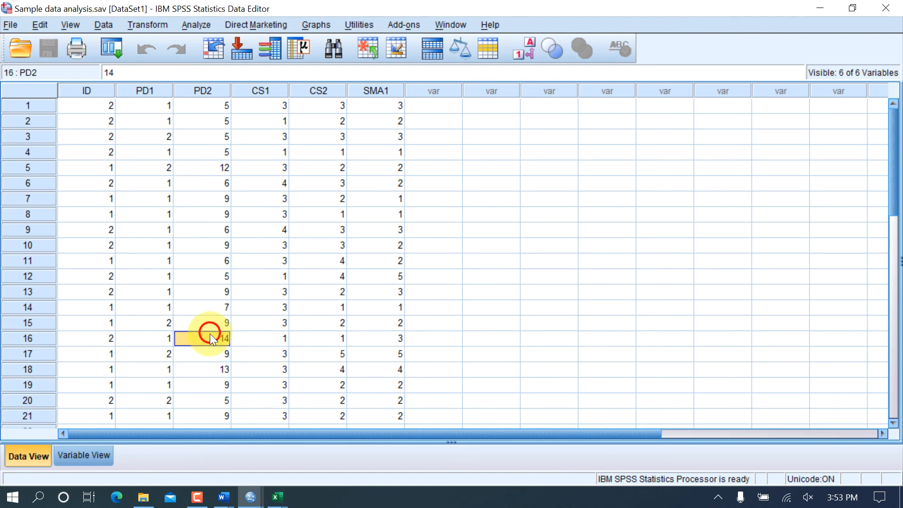
click(215, 369)
click(206, 166)
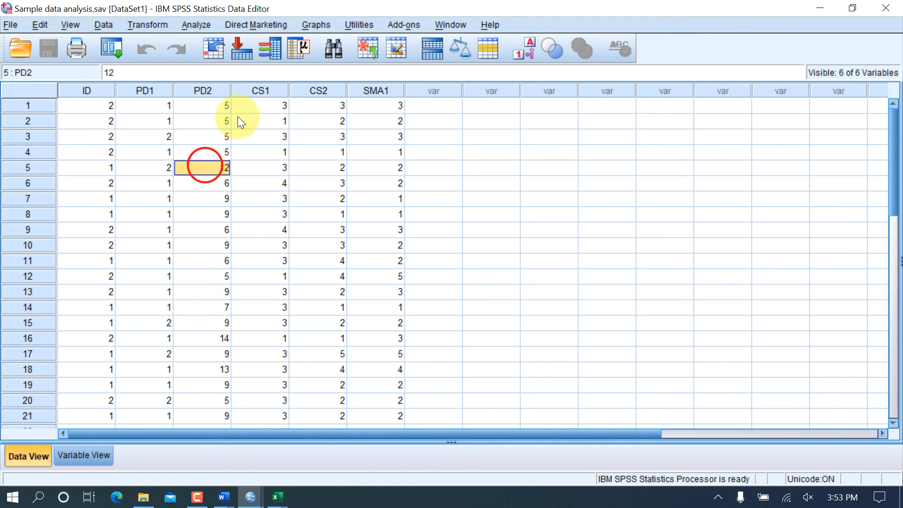
drag(219, 103, 225, 151)
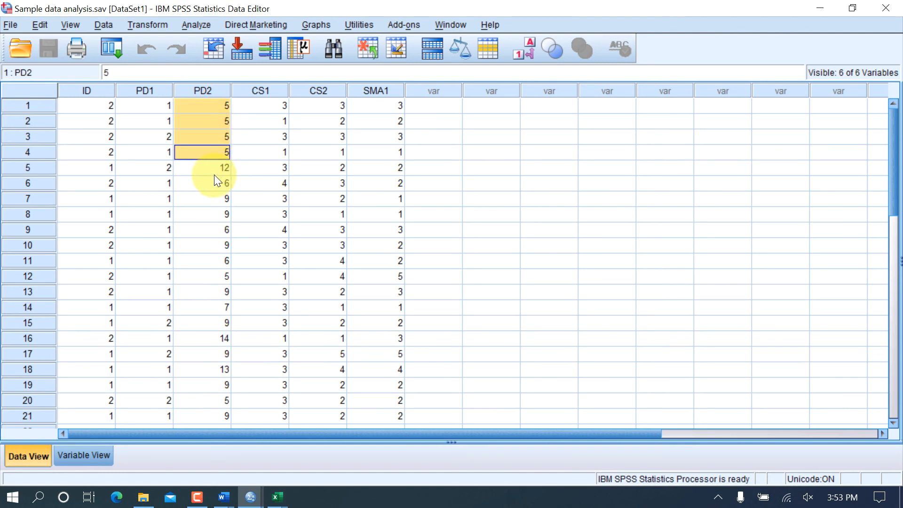
click(213, 169)
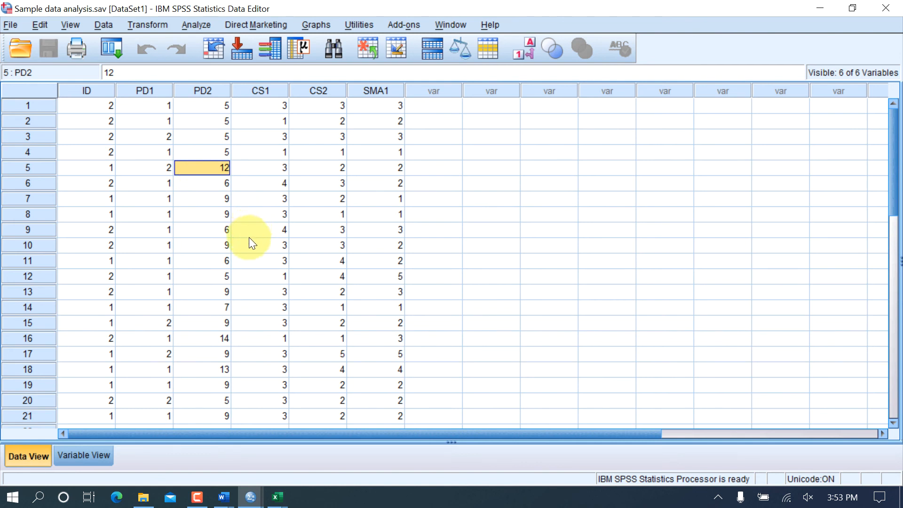
click(219, 340)
click(222, 370)
click(282, 323)
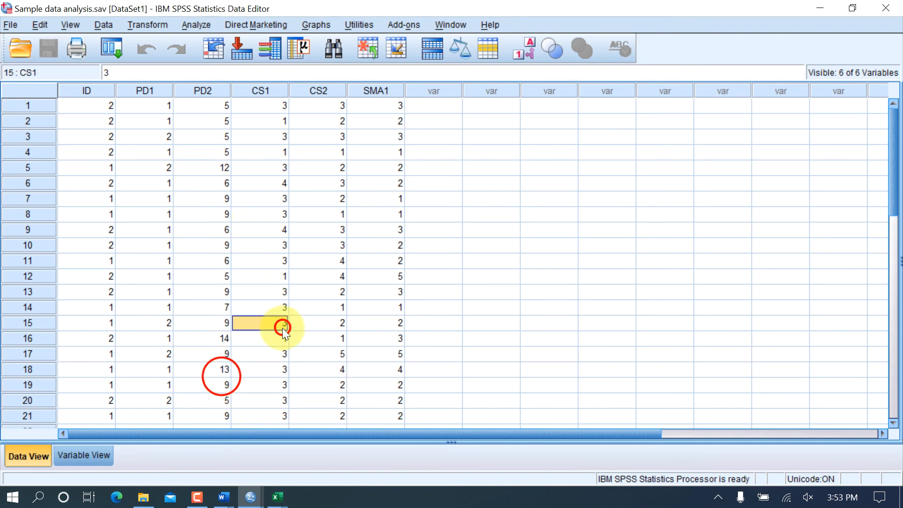
click(210, 262)
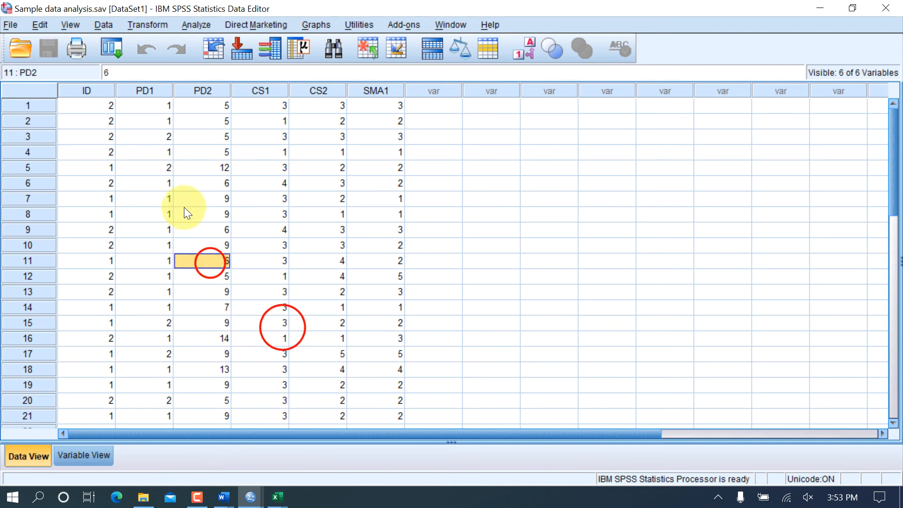
Sort the cases by PD2 in ascending order and inspect the ordered values
right_click(219, 89)
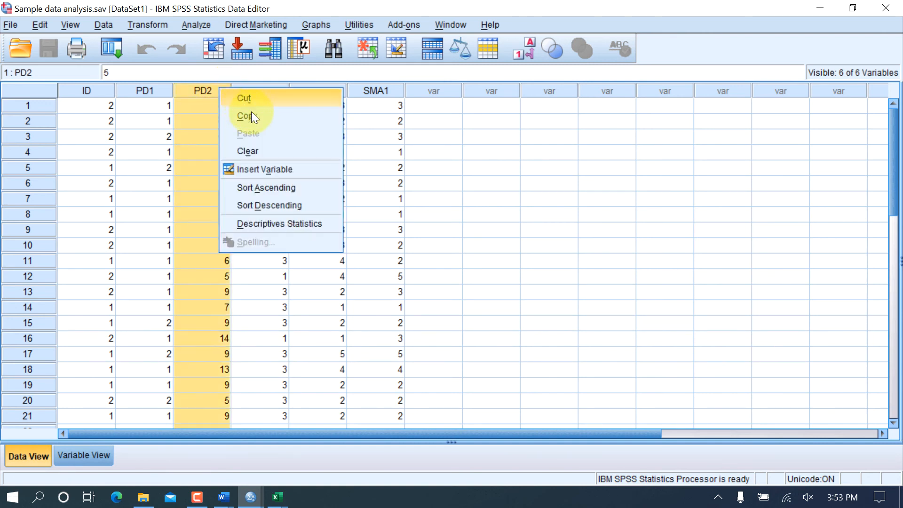
click(290, 188)
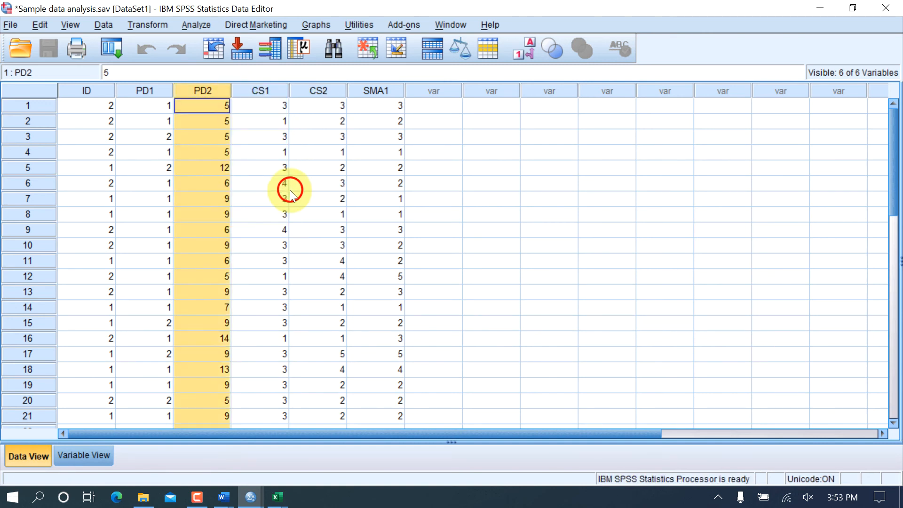
click(246, 186)
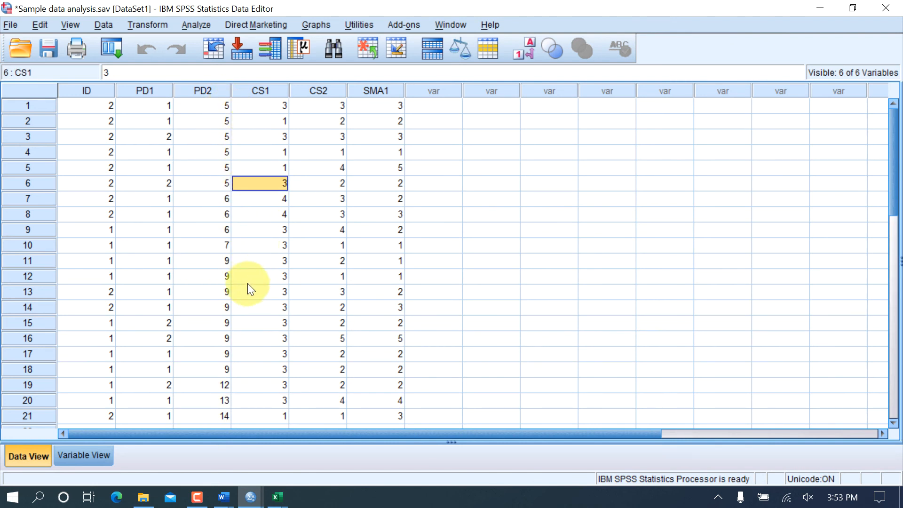
mouse_move(217, 210)
mouse_down()
mouse_move(223, 371)
mouse_move(215, 198)
mouse_up()
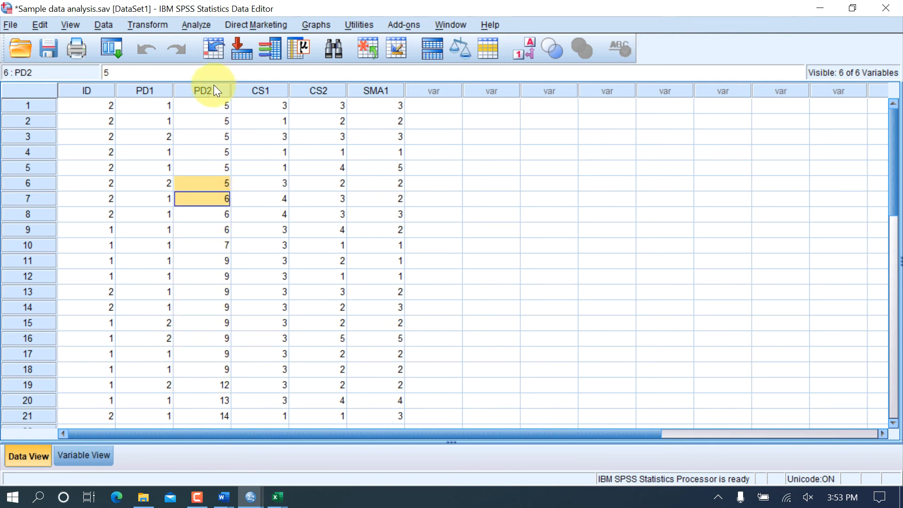
Sort the cases by PD2 in descending order and inspect the highest values in rows 1 to 3
right_click(210, 89)
click(230, 208)
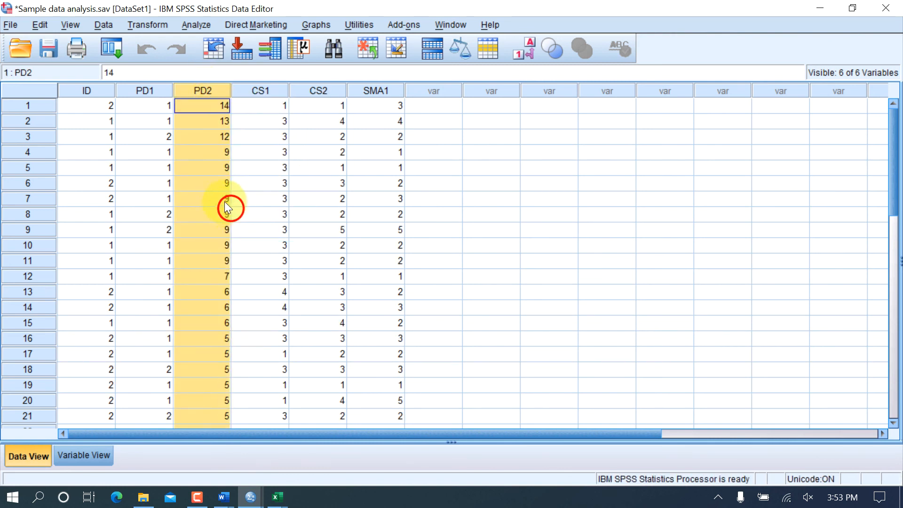
click(228, 200)
drag(206, 103, 208, 133)
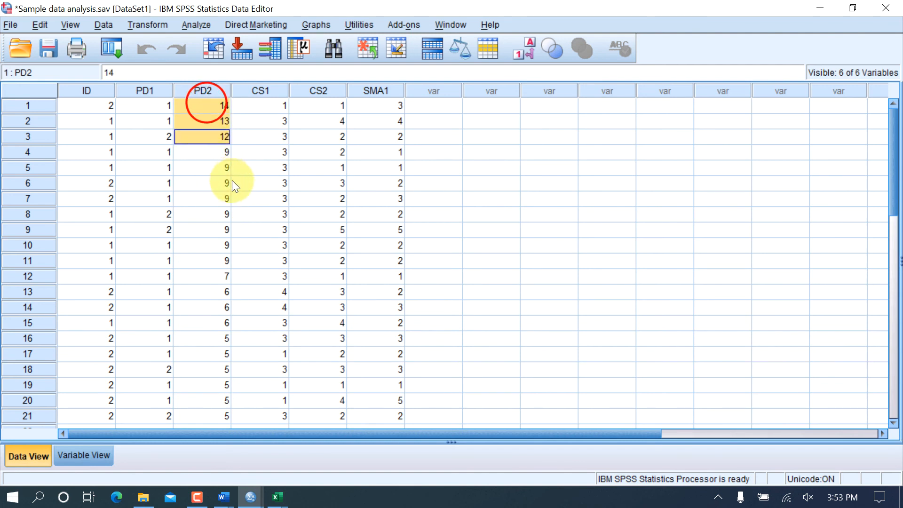
drag(222, 186, 220, 173)
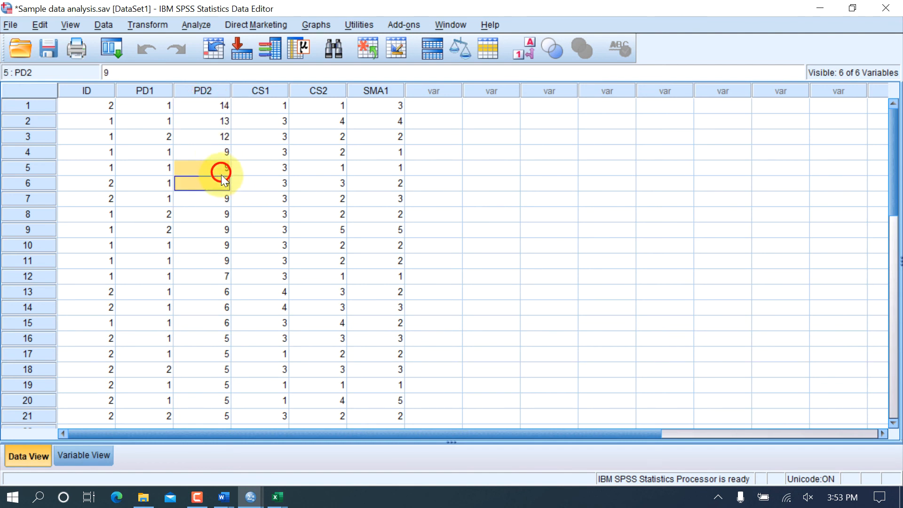
Set CS1 in row 5 to 33 and CS2 in row 7 to 222 as sample entry errors
click(252, 168)
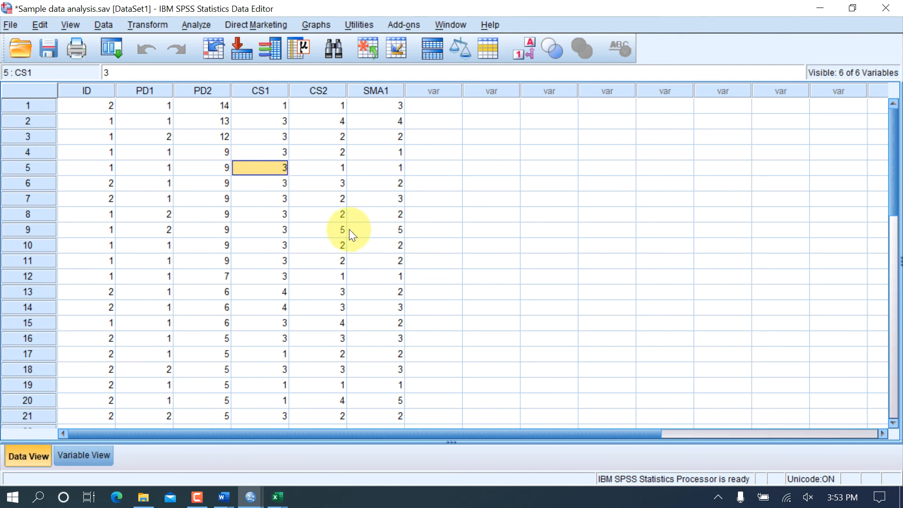
double_click(272, 166)
text(3)
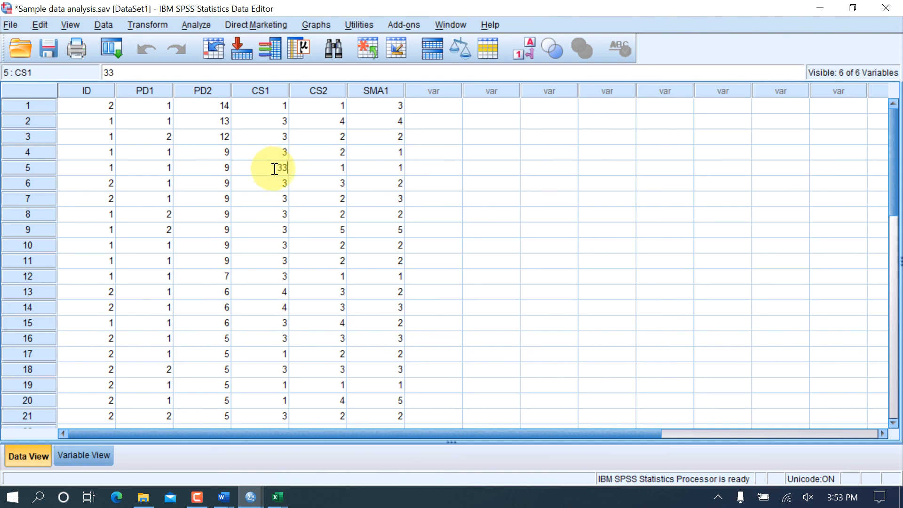
click(331, 197)
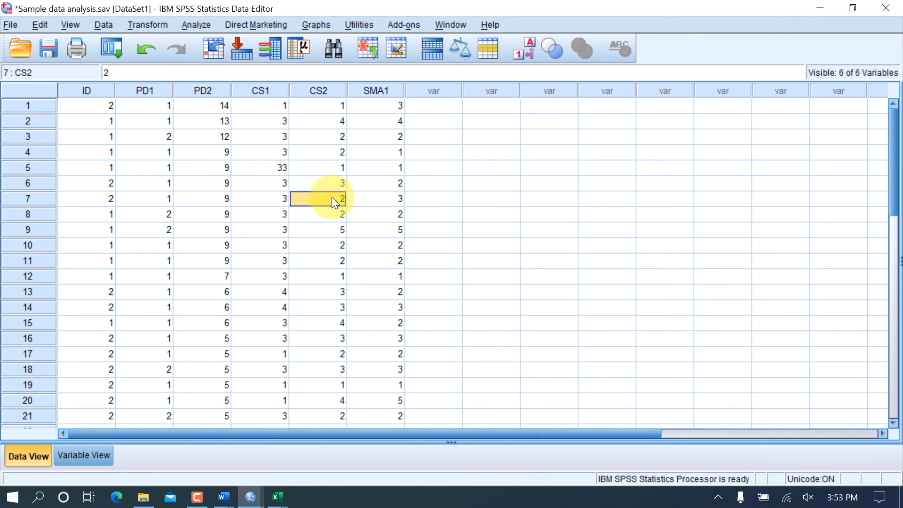
double_click(331, 197)
text(22)
click(340, 211)
click(337, 200)
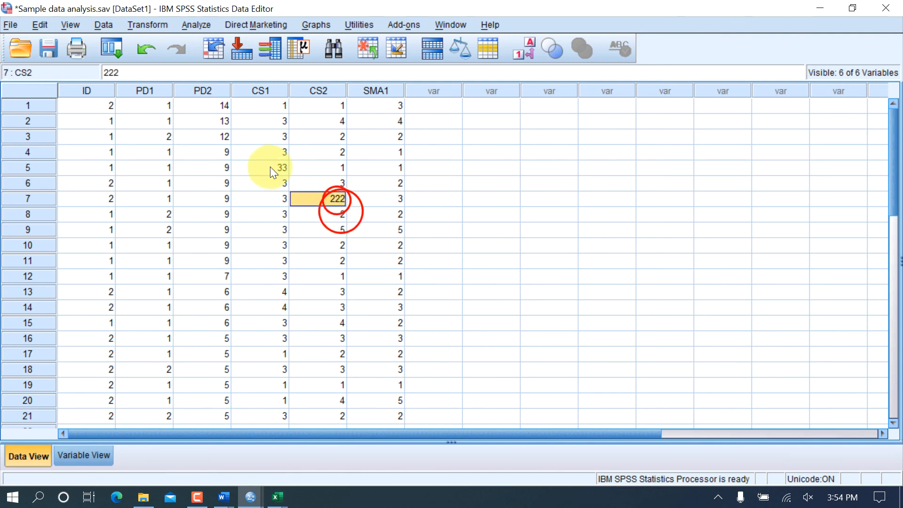
Sort the cases by CS1 in ascending order, and again in descending order
click(270, 166)
right_click(269, 89)
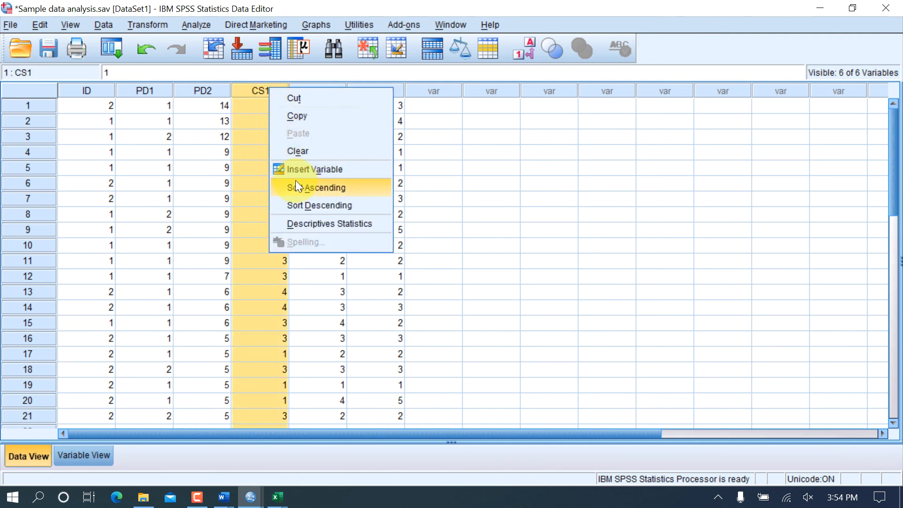
click(297, 186)
click(269, 123)
right_click(270, 90)
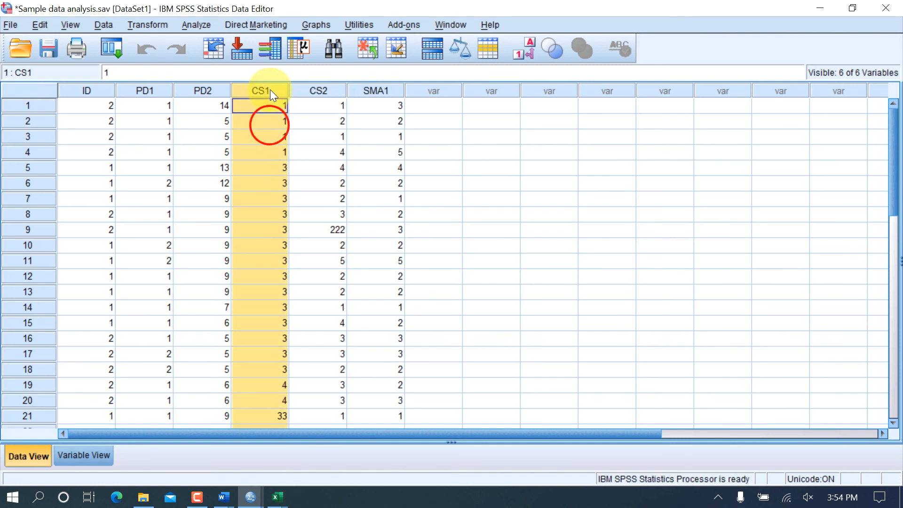
click(303, 205)
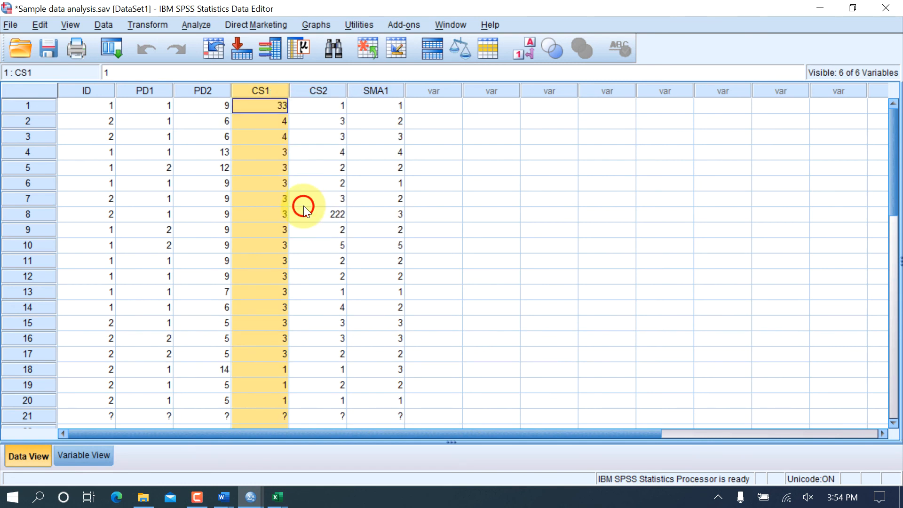
click(297, 169)
Sort the cases by CS2 in ascending order
click(314, 87)
right_click(316, 94)
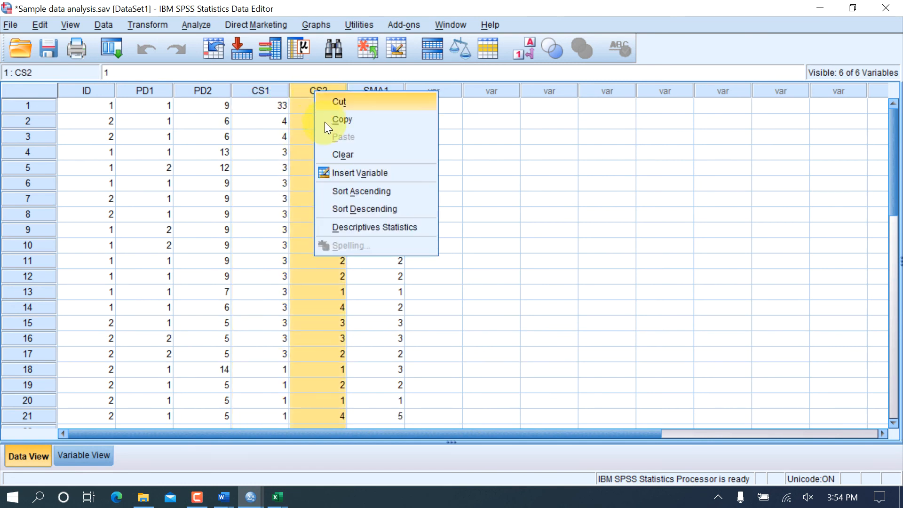
click(341, 191)
click(340, 199)
click(332, 88)
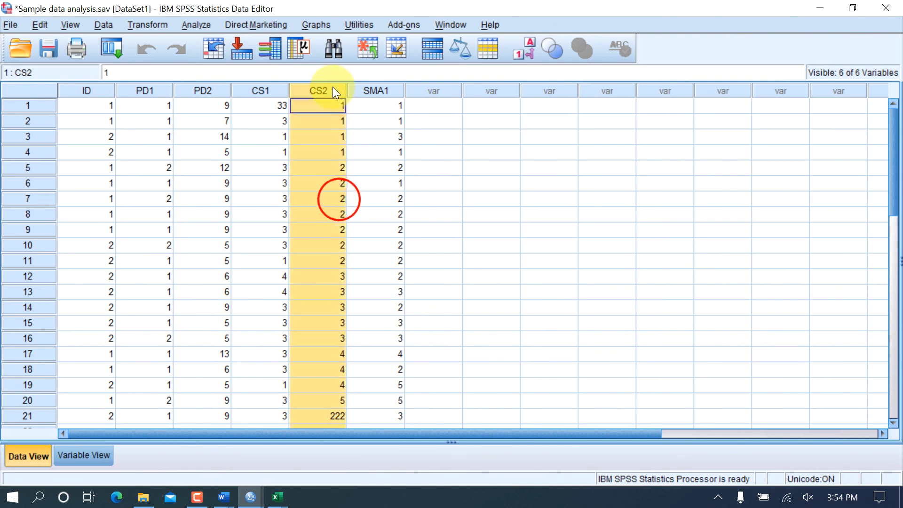
Sort the cases by CS2 in descending order and correct CS2 in row 1 to 2
right_click(332, 87)
click(385, 205)
click(335, 109)
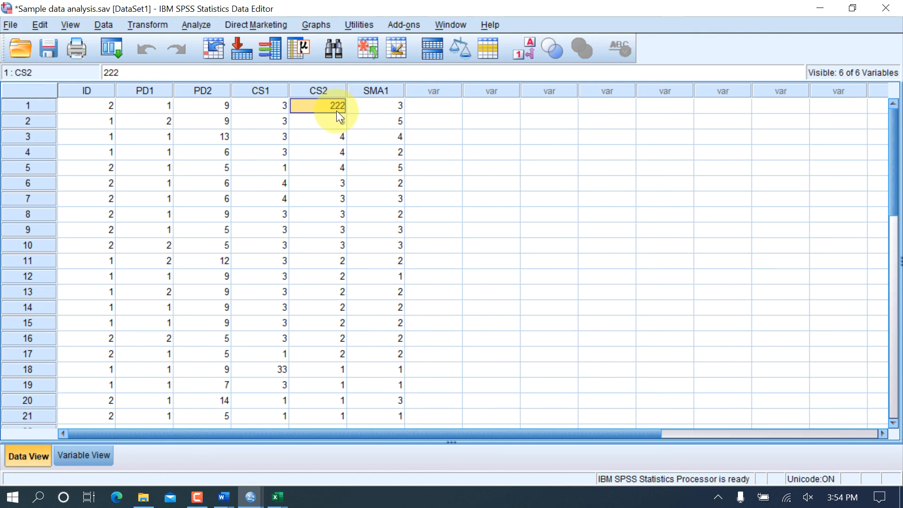
text(2)
click(339, 122)
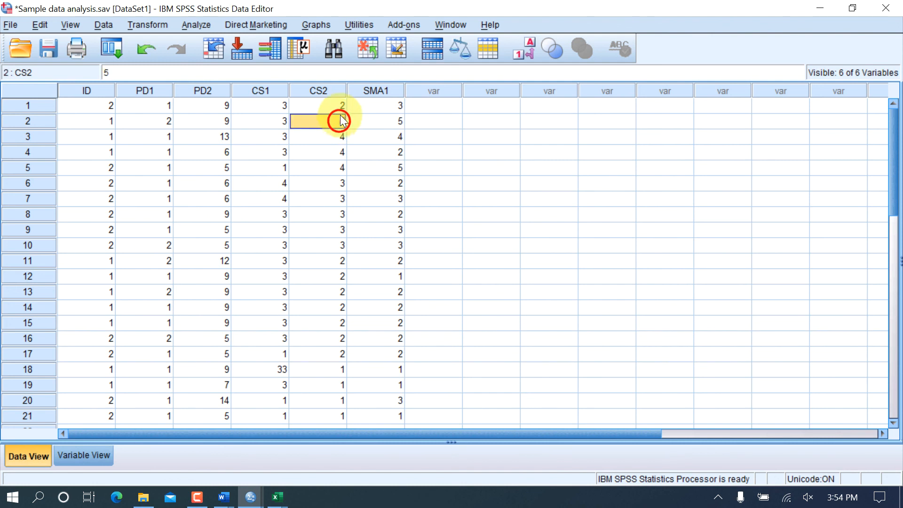
Set CS2 in row 1 to 23 as a sample out-of-range value
click(342, 105)
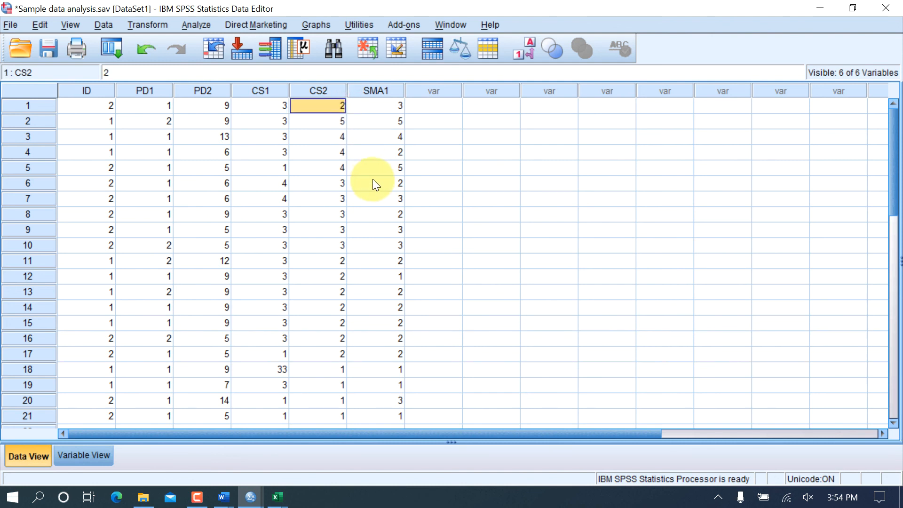
text(23)
click(329, 119)
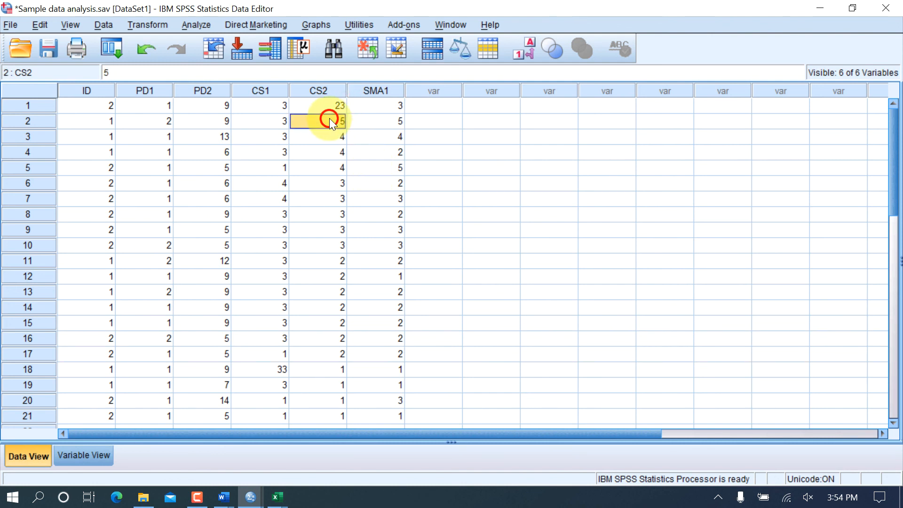
Examine the CS2 entry in row 1 against the CS2 values below it and the ID of the same case
click(331, 110)
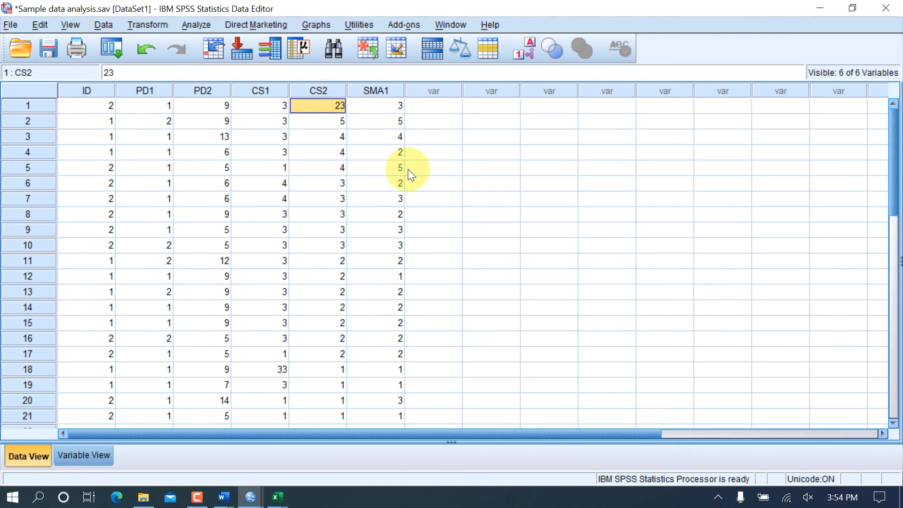
click(337, 120)
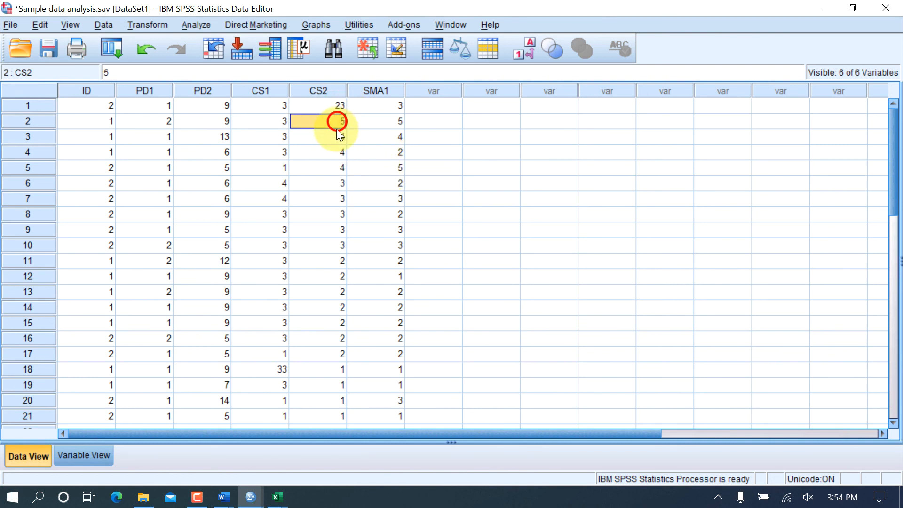
click(338, 182)
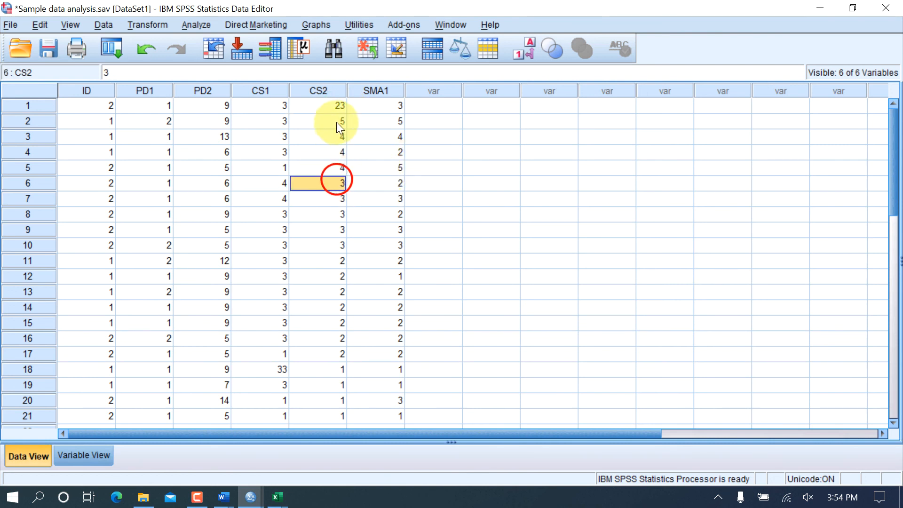
click(341, 104)
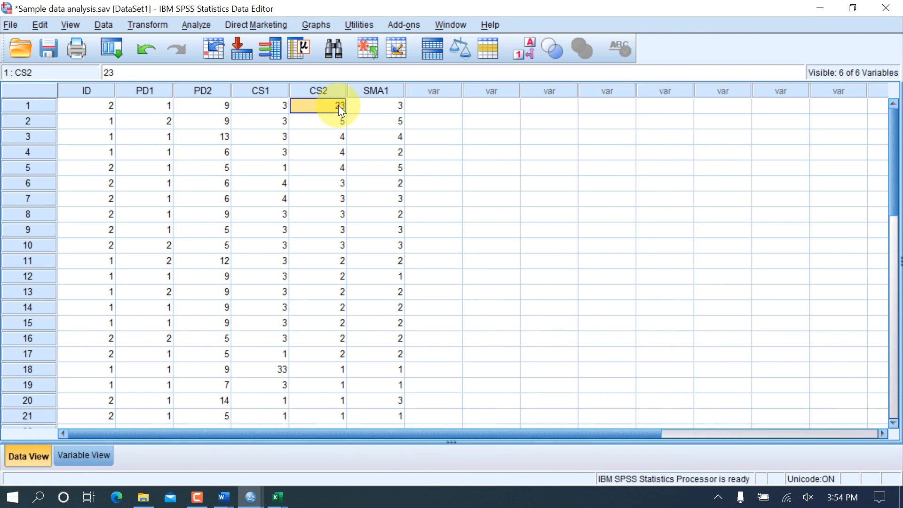
click(89, 91)
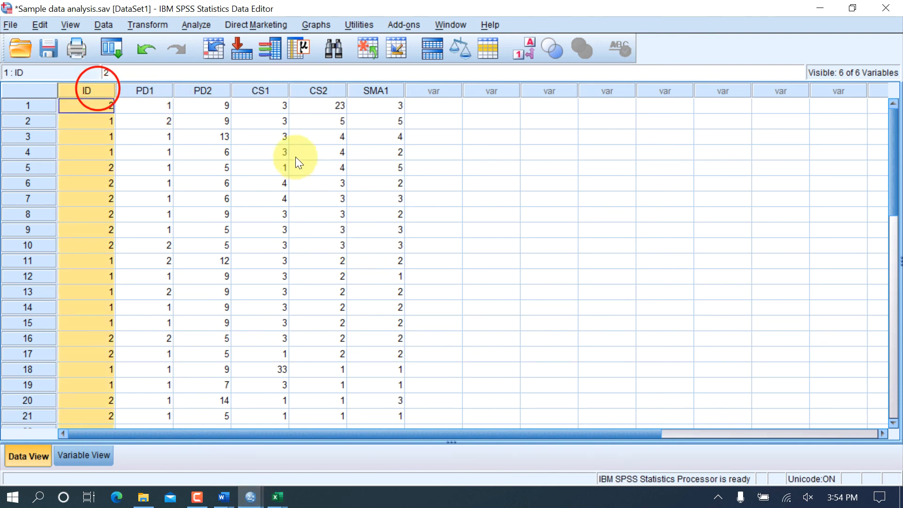
click(342, 107)
click(86, 108)
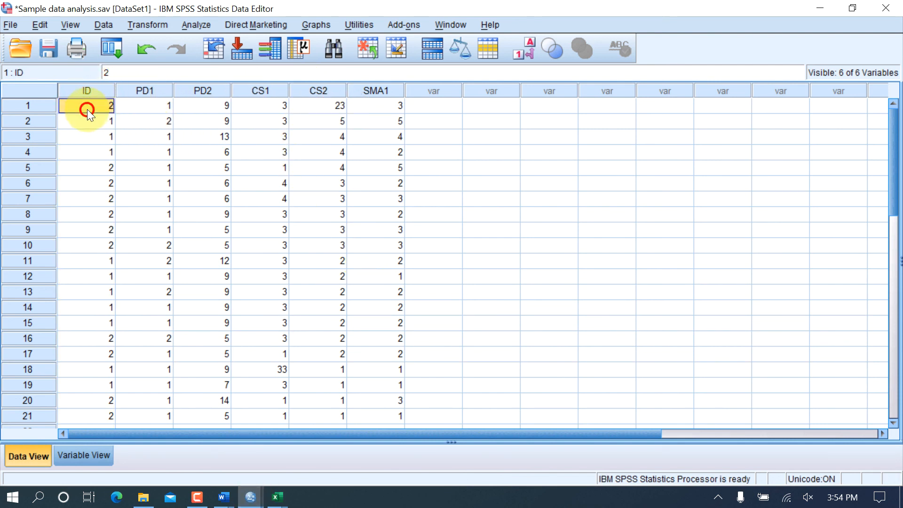
click(330, 108)
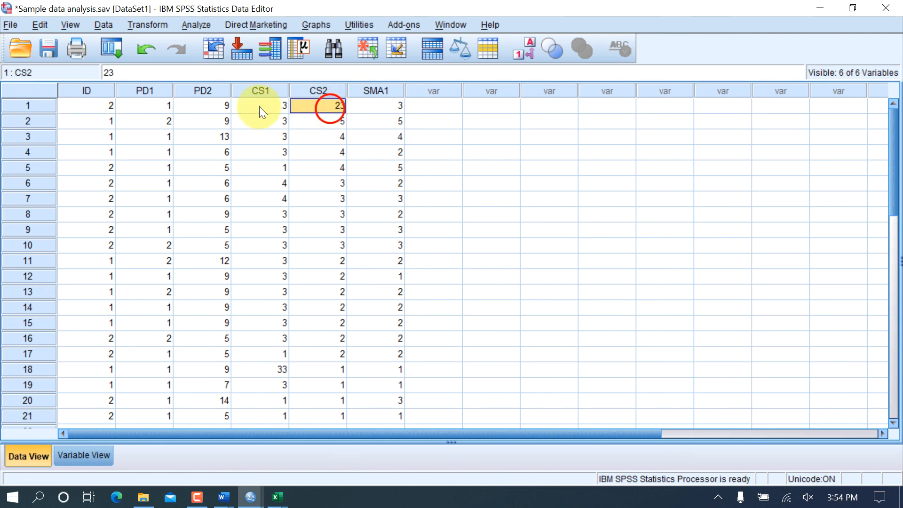
click(101, 109)
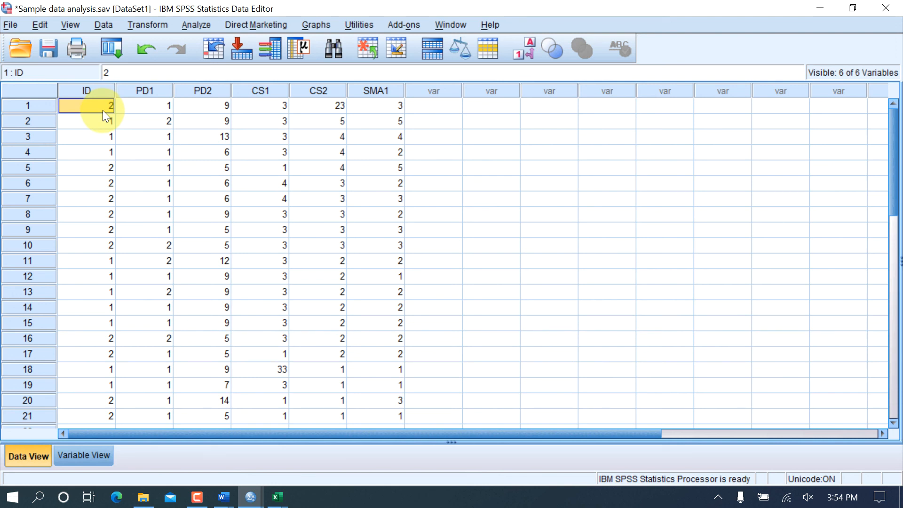
Replace the out-of-range CS2 value in row 1 with 2
click(308, 105)
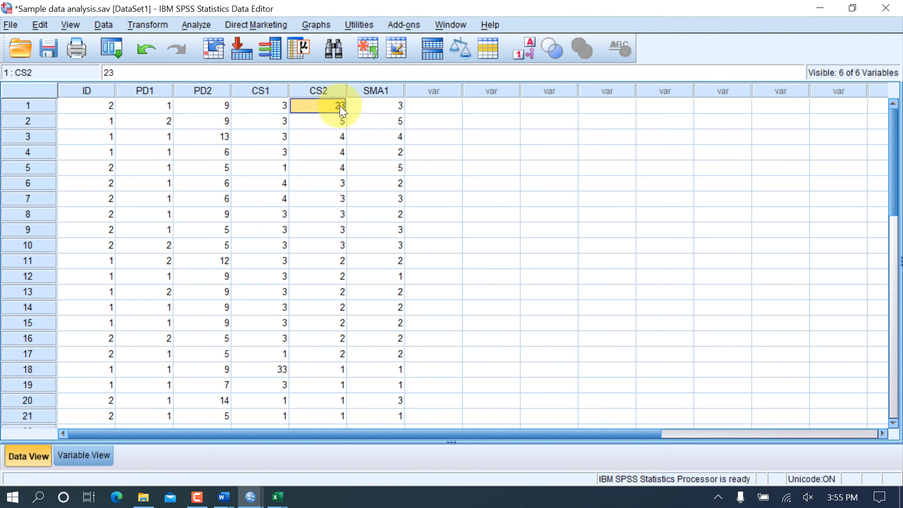
text(2)
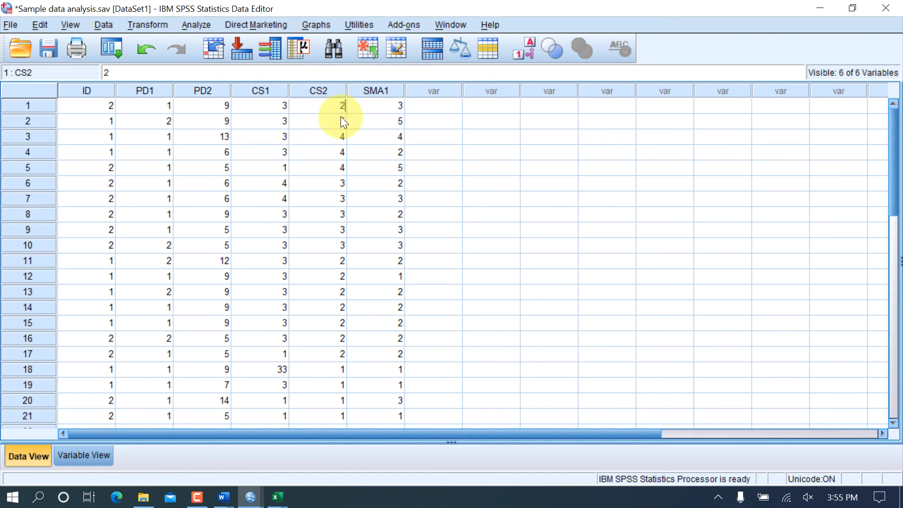
click(334, 123)
click(334, 106)
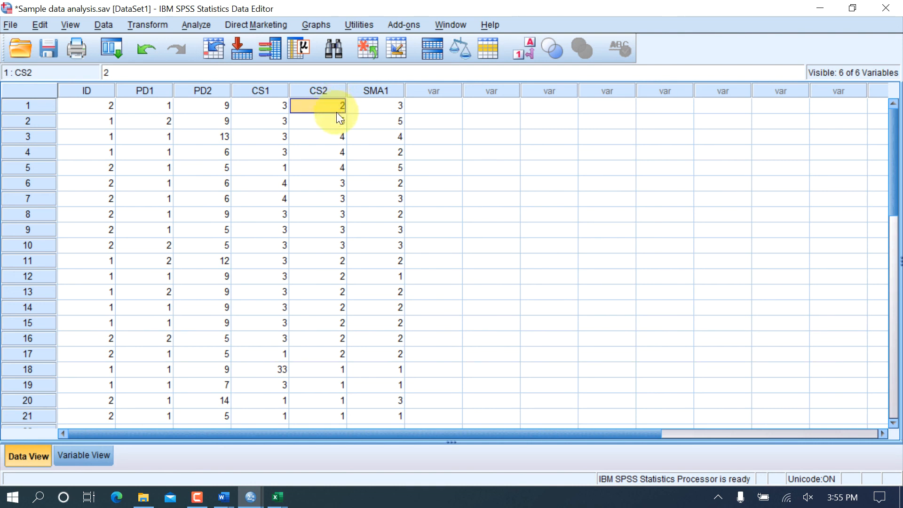
click(336, 105)
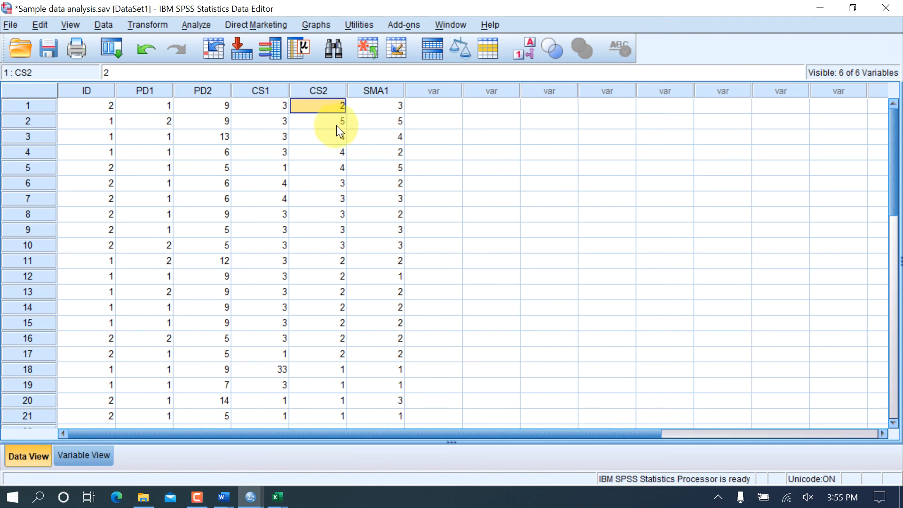
Delete the entire case in row 1 from the dataset
click(50, 105)
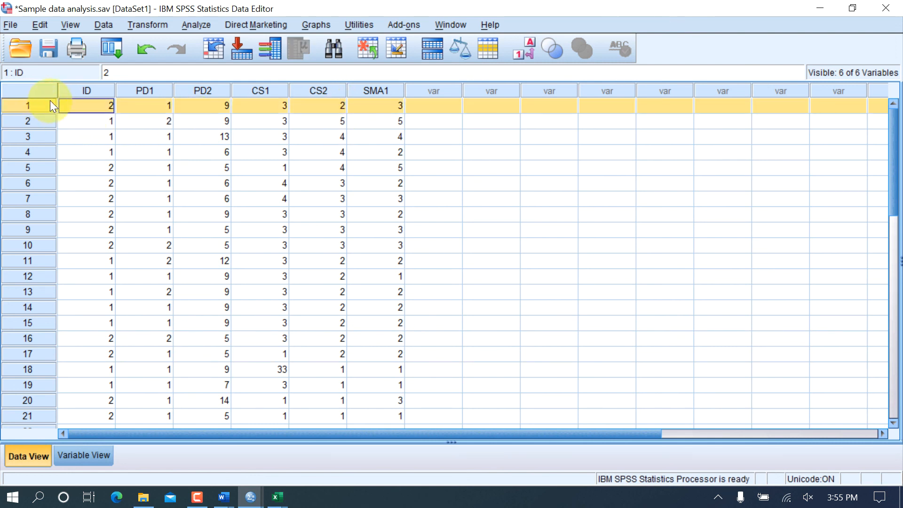
right_click(50, 104)
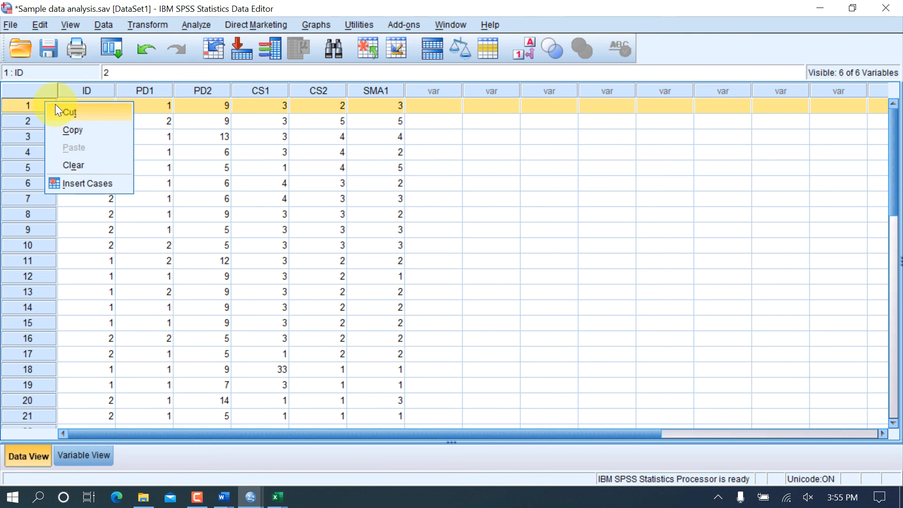
click(55, 168)
click(119, 156)
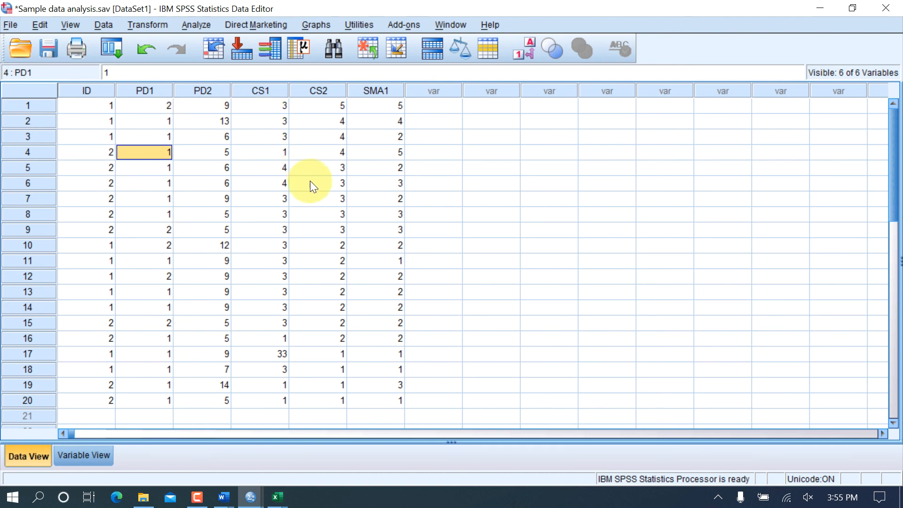
Clear the CS1 values in rows 2 and 8 and the CS2 values in rows 8 and 14 to create missing data
click(266, 120)
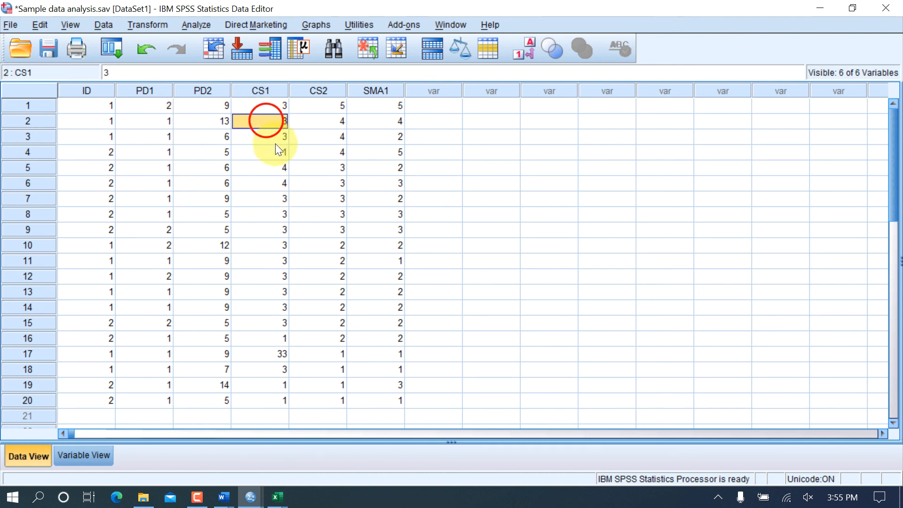
key(Delete)
click(261, 213)
key(Delete)
click(340, 213)
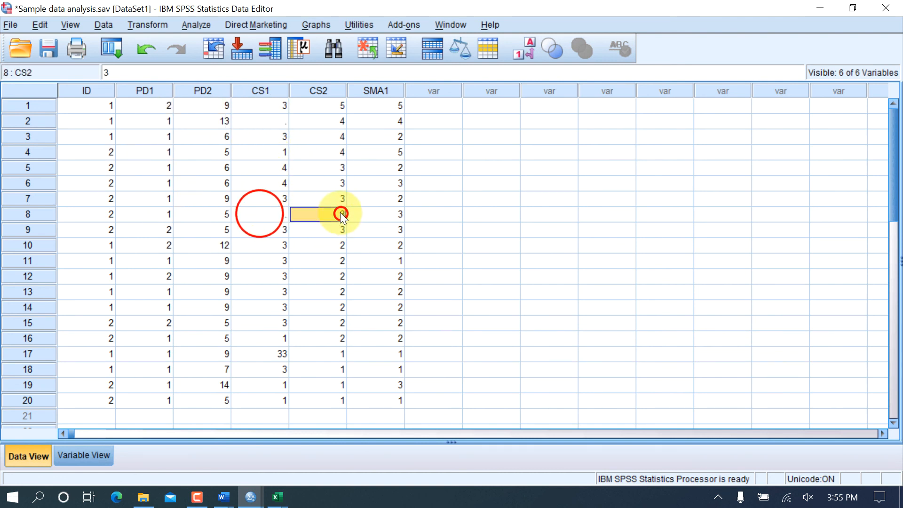
key(Delete)
click(328, 307)
key(Delete)
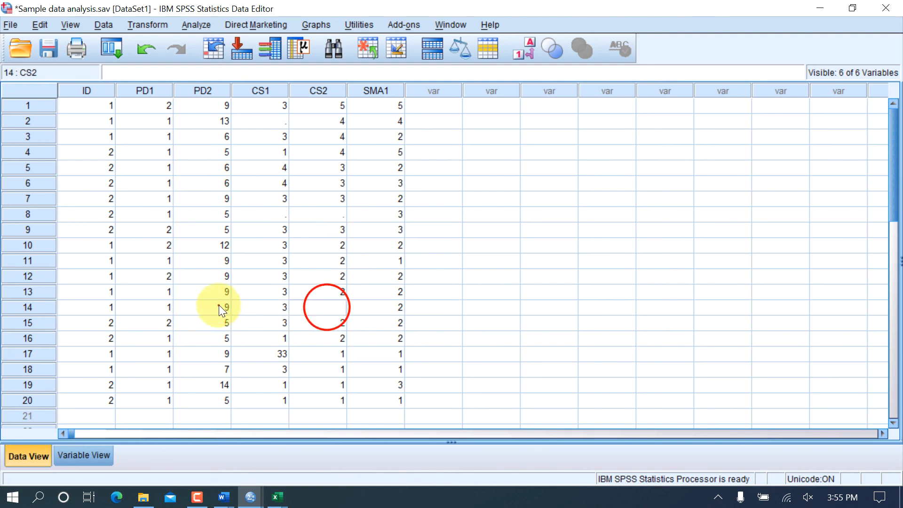
Clear the PD2 values in rows 14 and 10 and the SMA1 value in row 9
click(219, 306)
key(Delete)
click(214, 245)
key(BackSpace)
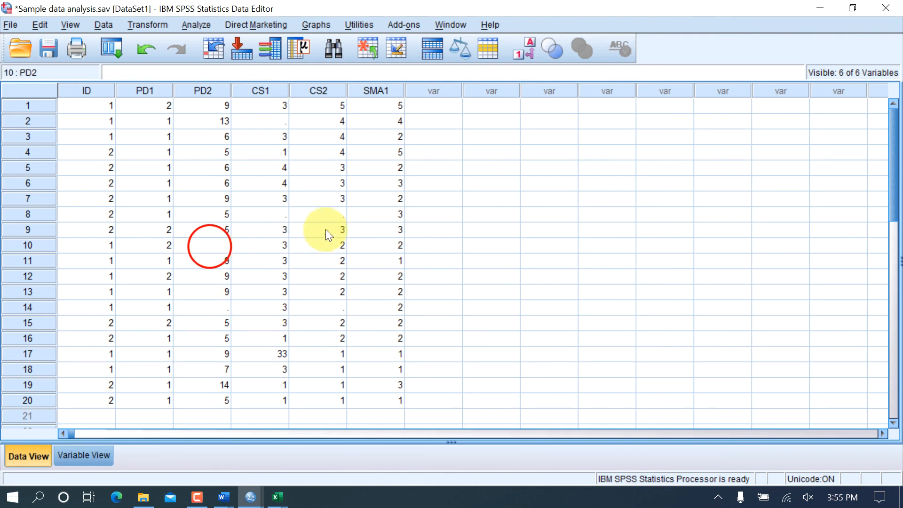
click(382, 231)
key(Delete)
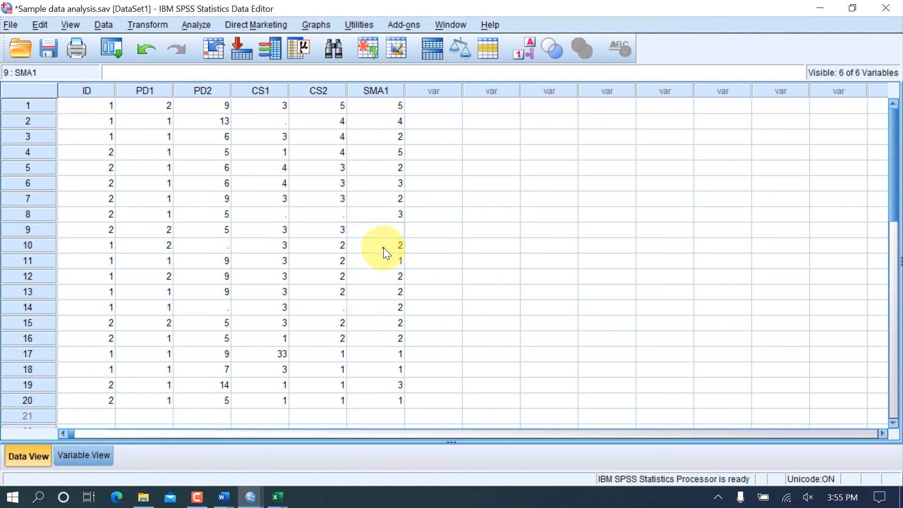
click(382, 247)
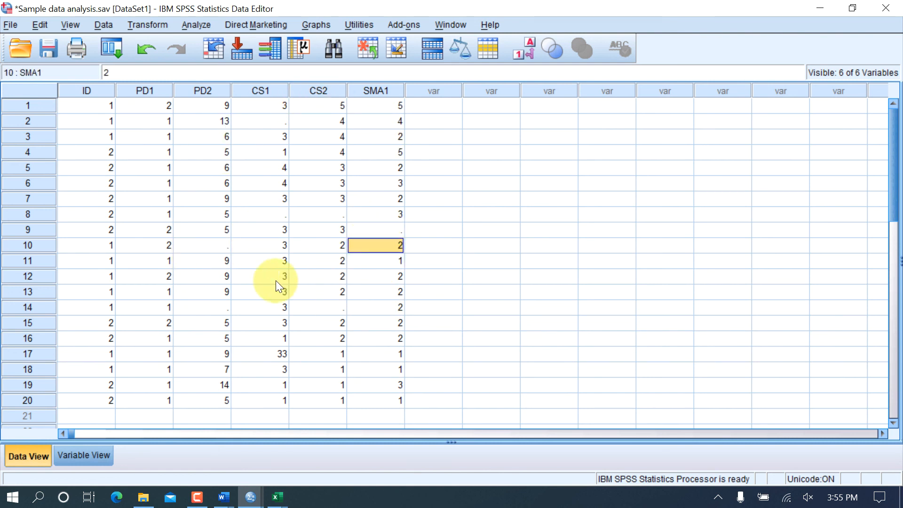
Sort the cases by PD2 in ascending order and check the missing PD2 entries in rows 1 and 2
right_click(219, 93)
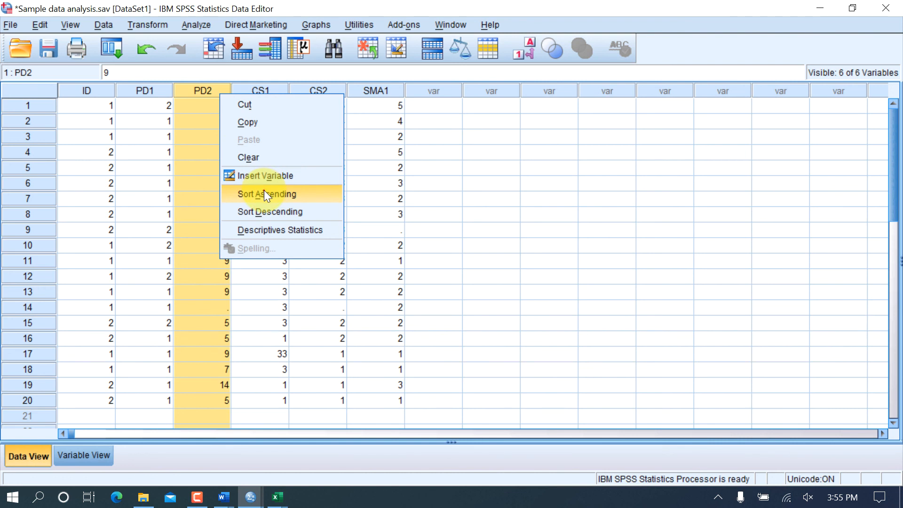
click(263, 190)
click(217, 106)
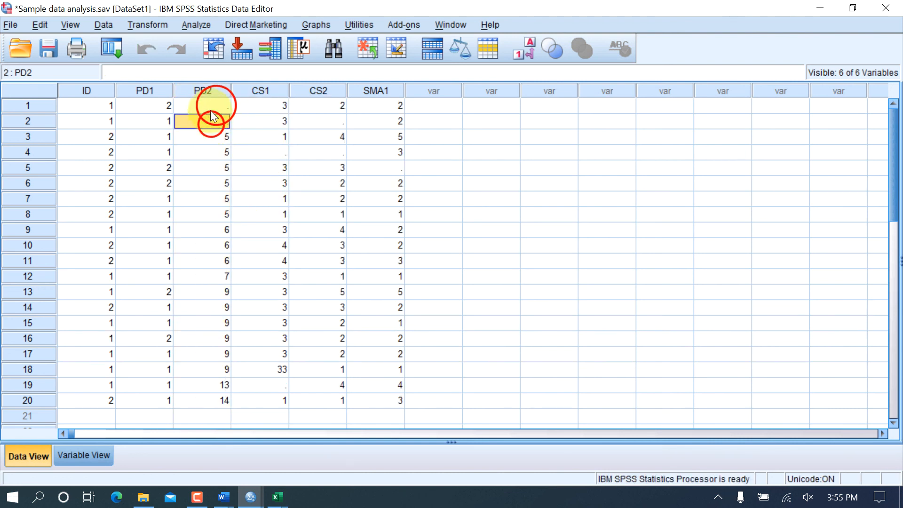
click(213, 118)
click(200, 105)
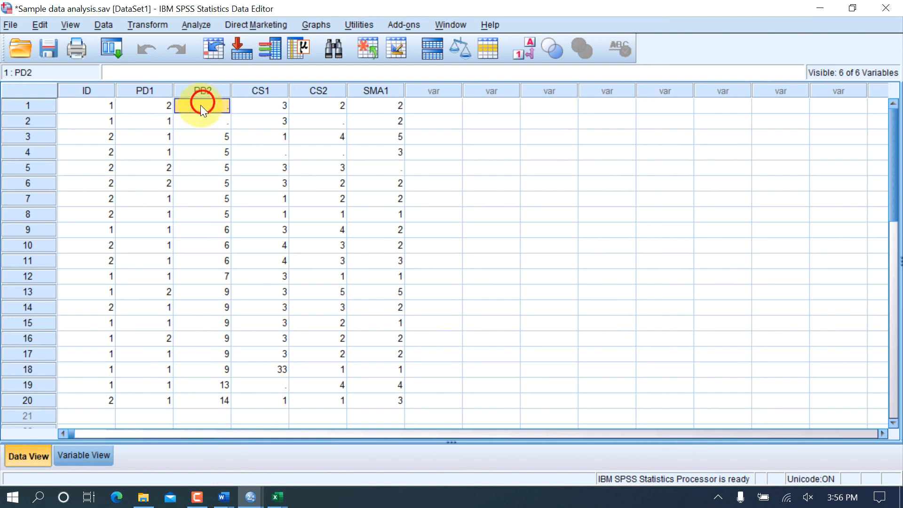
Replace the ID values in rows 1 to 20 with the numbers 1 to 20 from the Excel sheet, and match missing PD2 entries to IDs
click(105, 109)
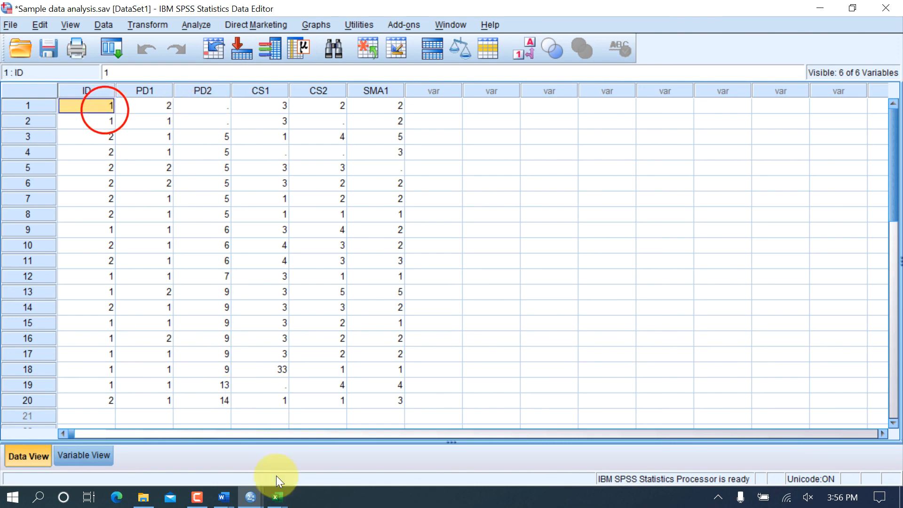
click(281, 494)
click(319, 433)
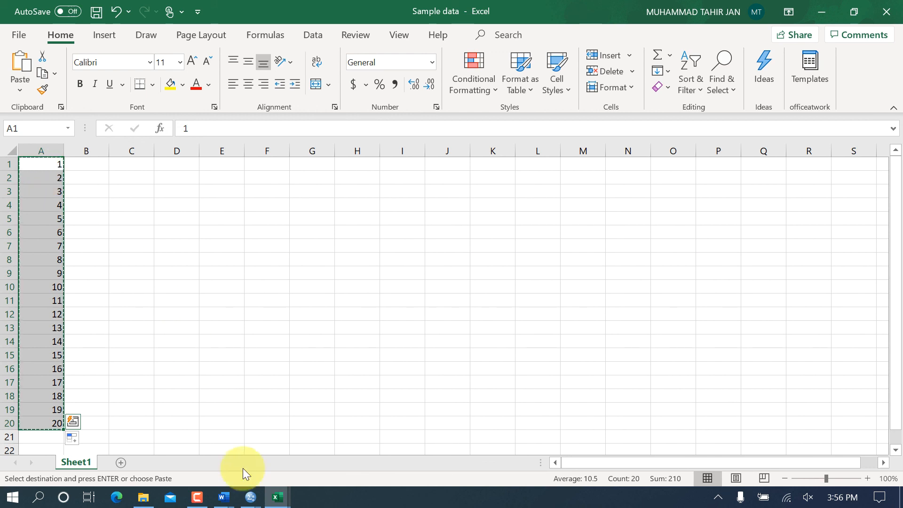
click(250, 496)
click(294, 439)
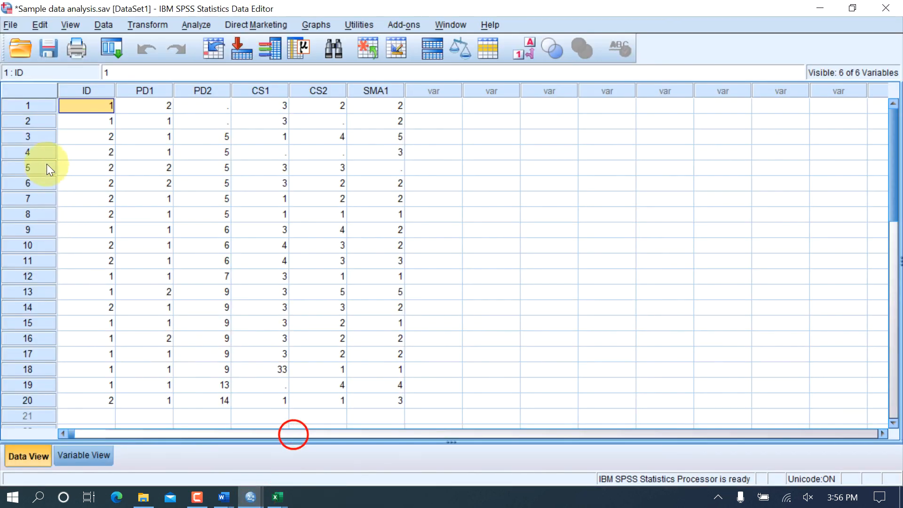
click(132, 171)
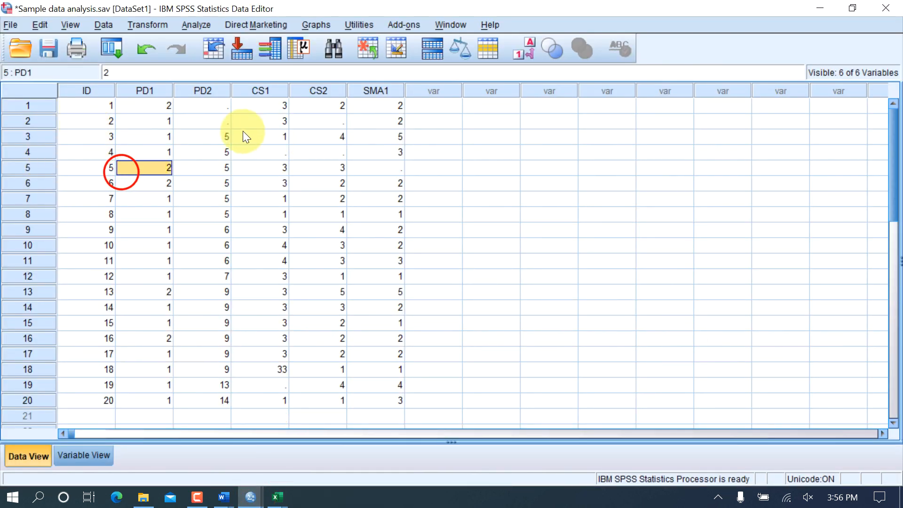
click(226, 122)
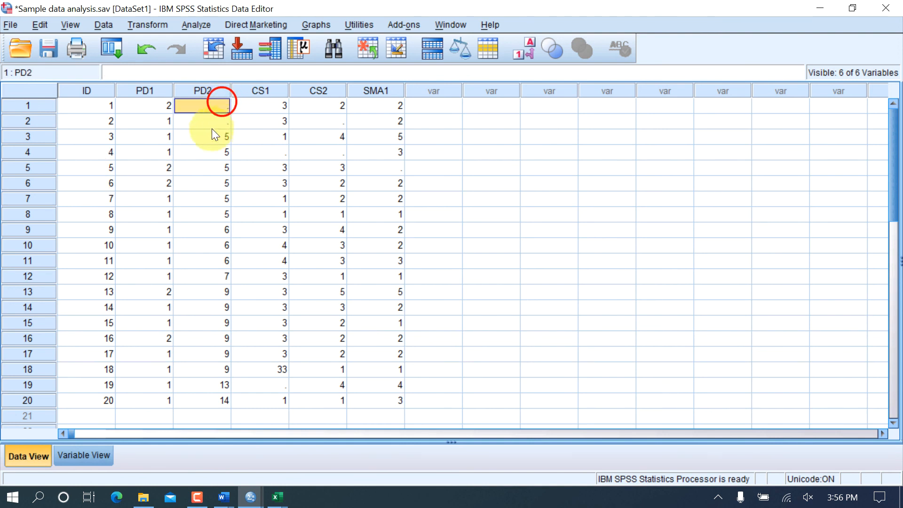
click(105, 122)
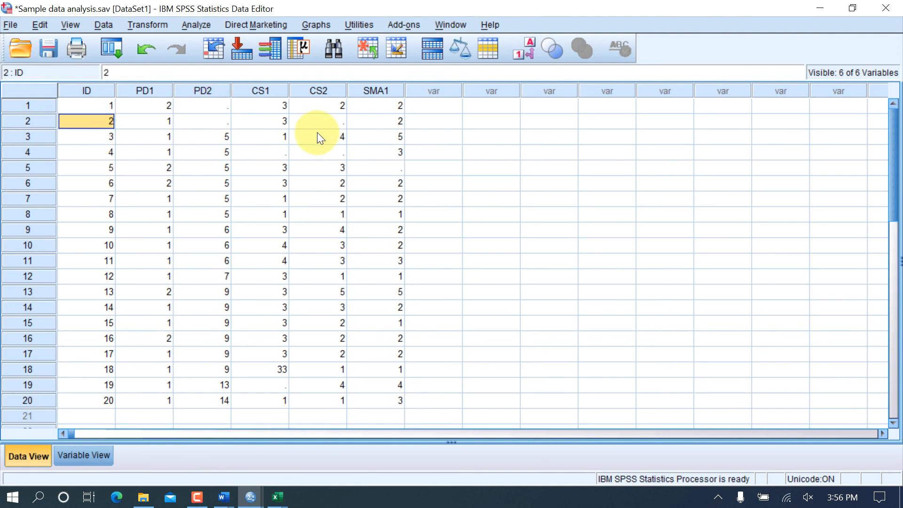
Sort the cases by CS2 in ascending order and check the missing values in rows 1 and 2 against their IDs
right_click(332, 90)
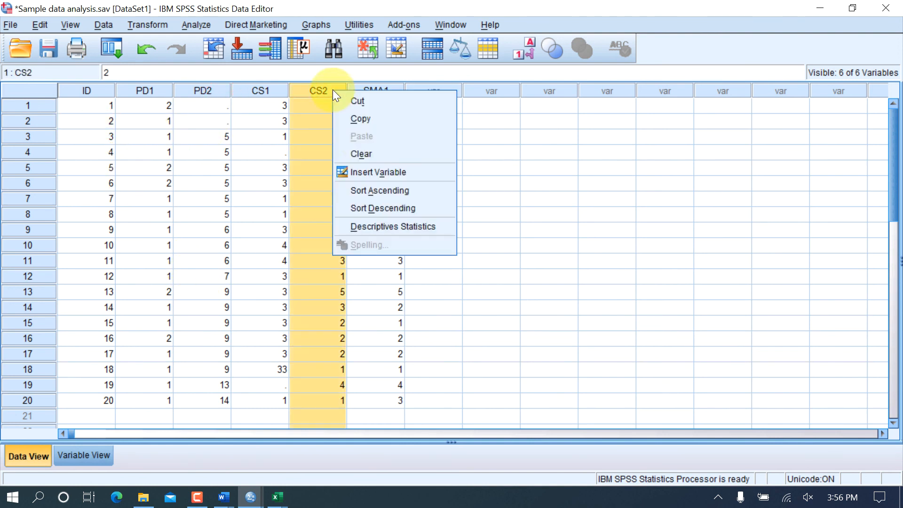
click(367, 188)
click(327, 120)
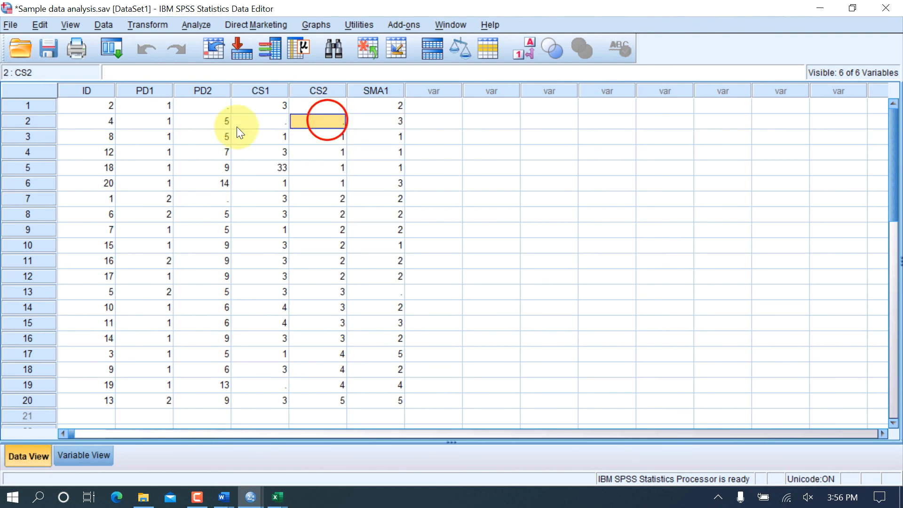
click(103, 123)
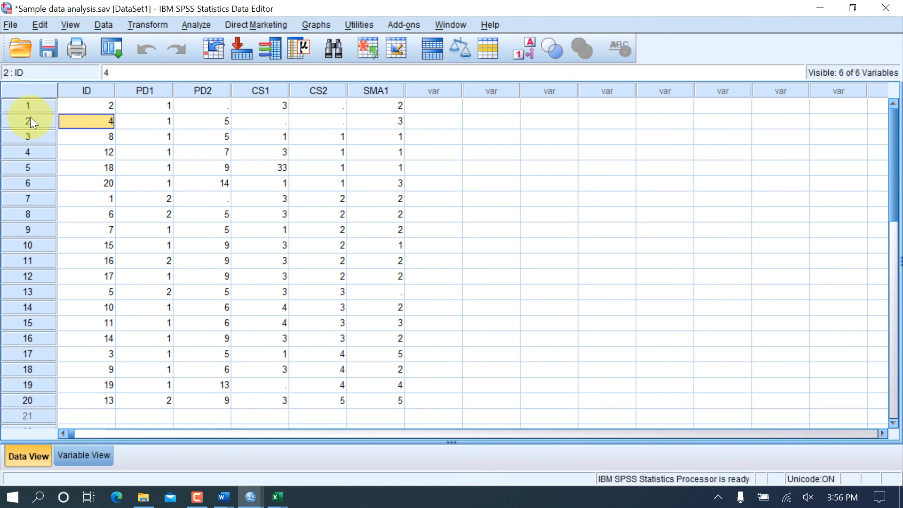
click(331, 124)
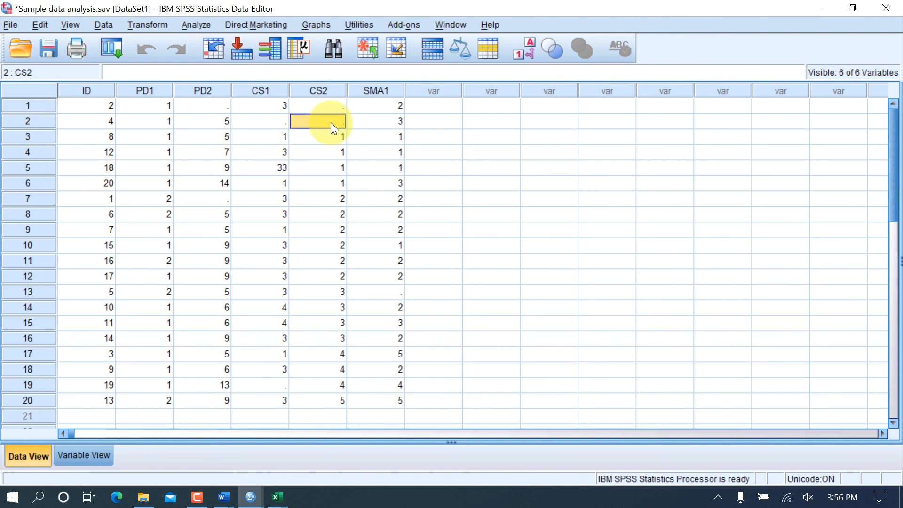
click(330, 107)
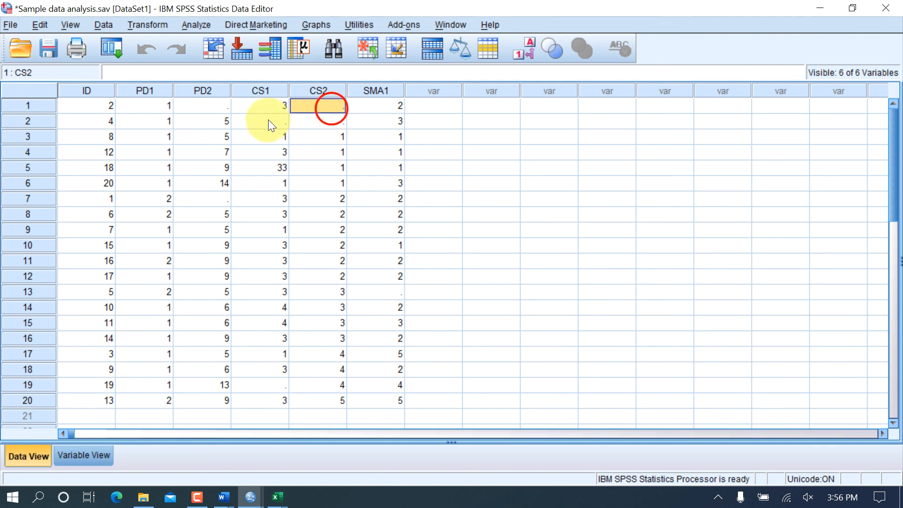
click(260, 119)
click(217, 107)
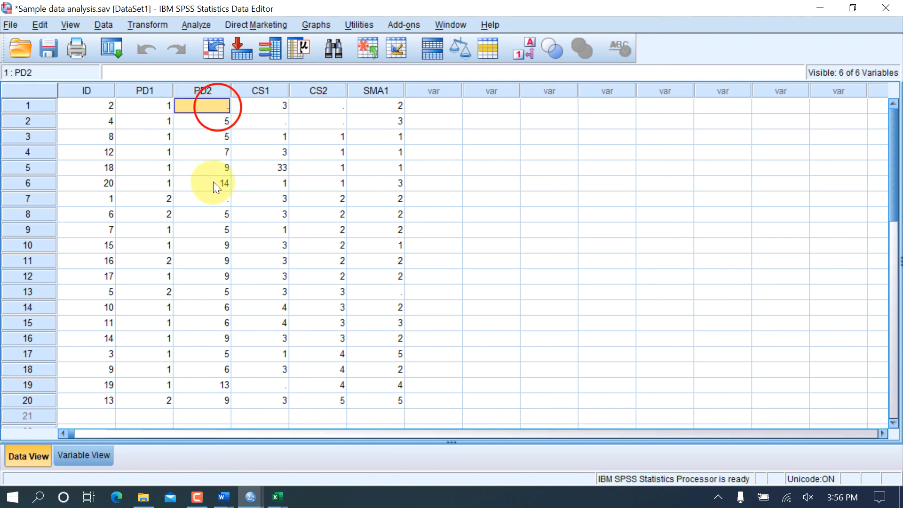